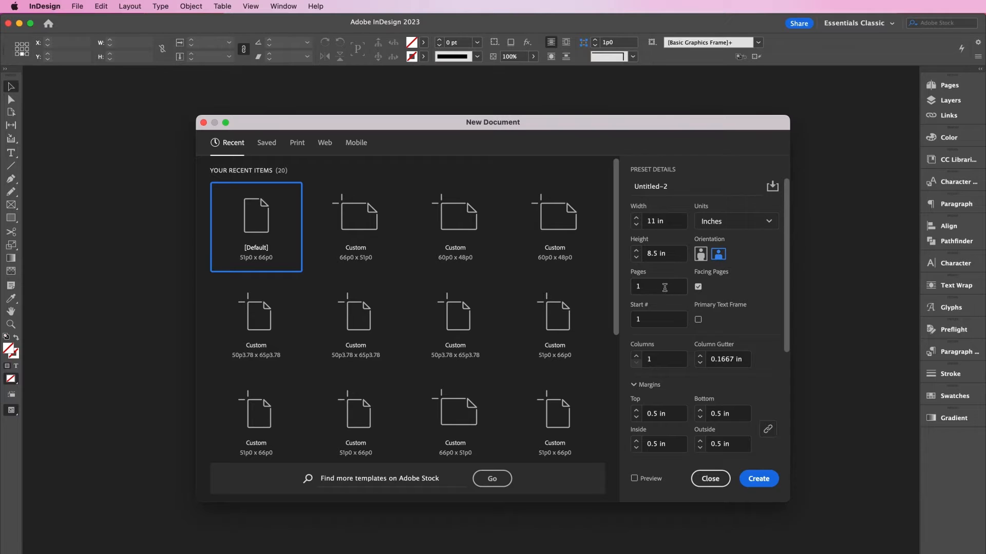
- Create the 10-page 11 × 8.5 in landscape document with a linked 0.125 in bleed
{"action": "left_click", "coordinate": [665, 288]}
{"action": "left_click_drag", "start_coordinate": [789, 304], "coordinate": [789, 422]}
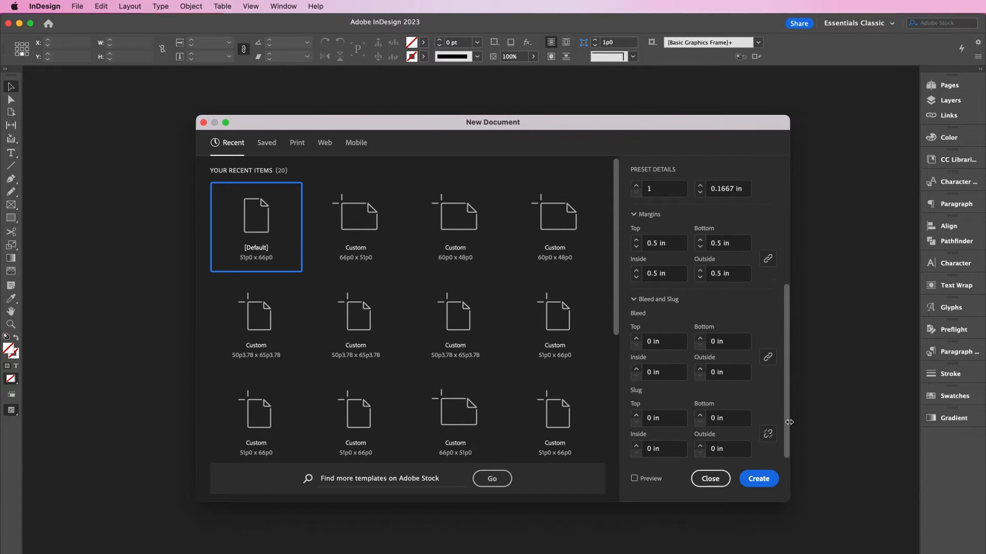
{"action": "left_click", "coordinate": [651, 343]}
{"action": "type", "text": ".125"}
{"action": "left_click", "coordinate": [721, 370]}
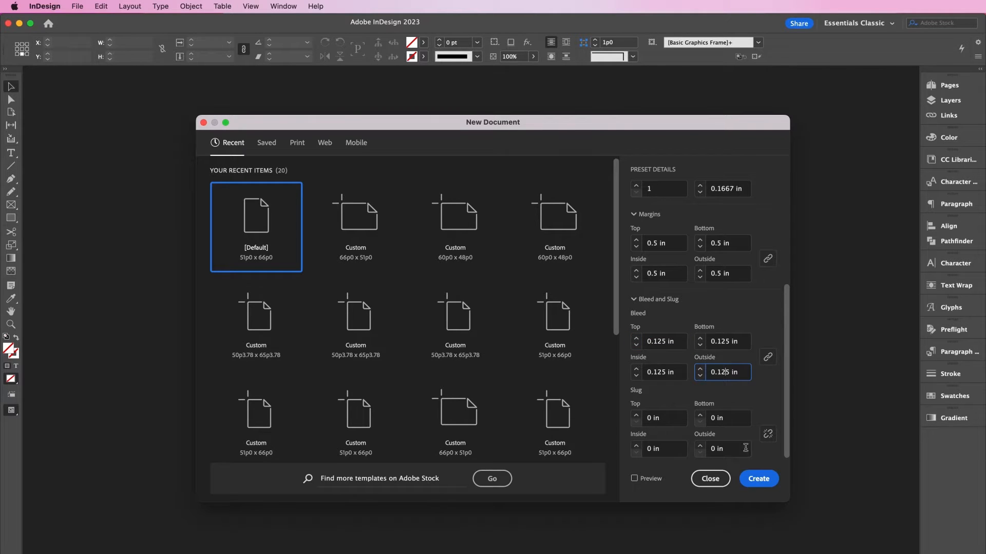
{"action": "left_click", "coordinate": [753, 481]}
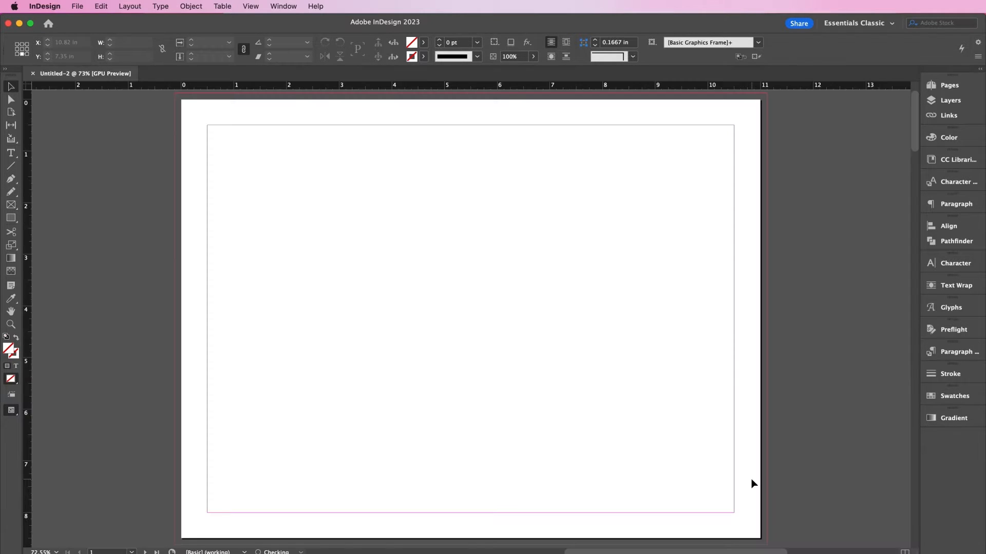
- Select pages 2 through 9 in the Pages panel
{"action": "left_click", "coordinate": [947, 85]}
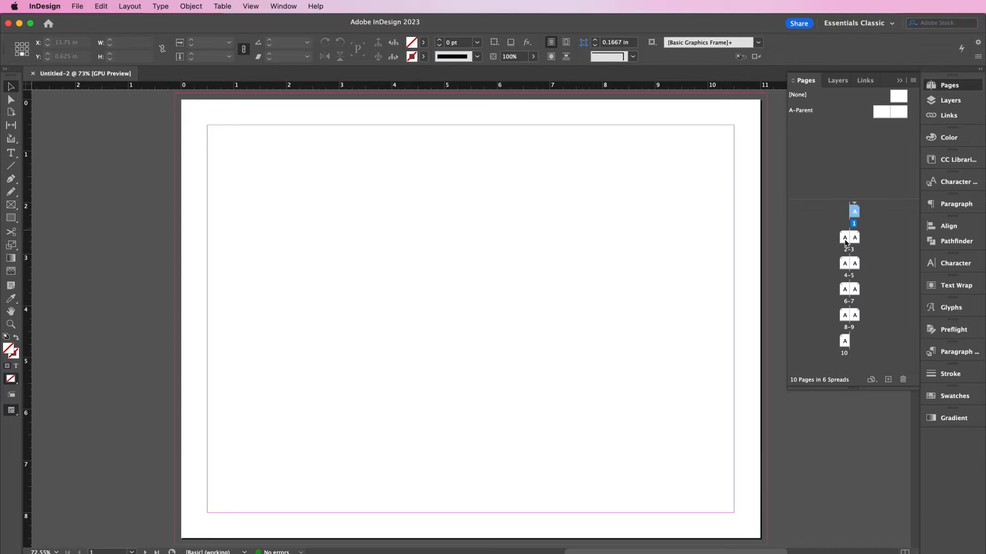
{"action": "double_click", "coordinate": [844, 238]}
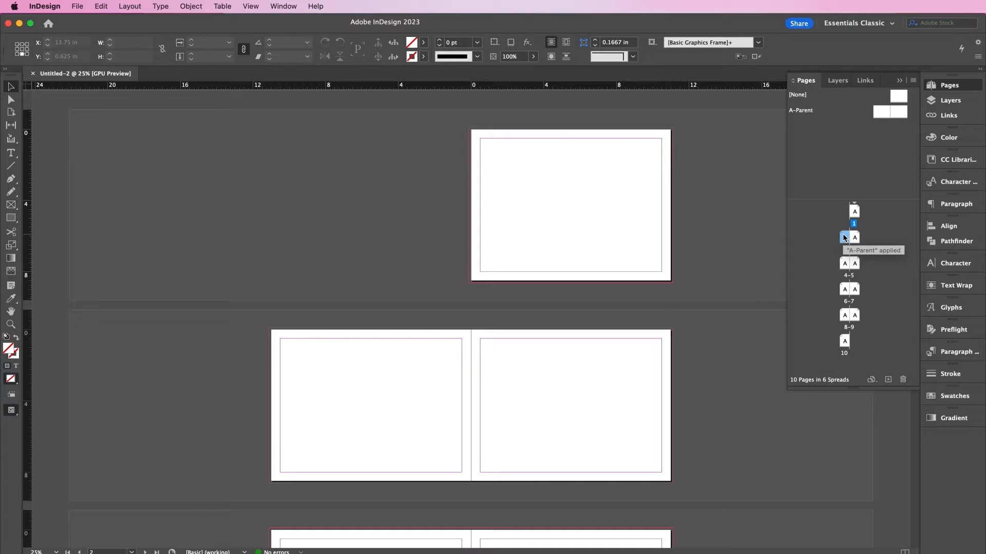
{"action": "left_click", "coordinate": [855, 315], "text": "shift"}
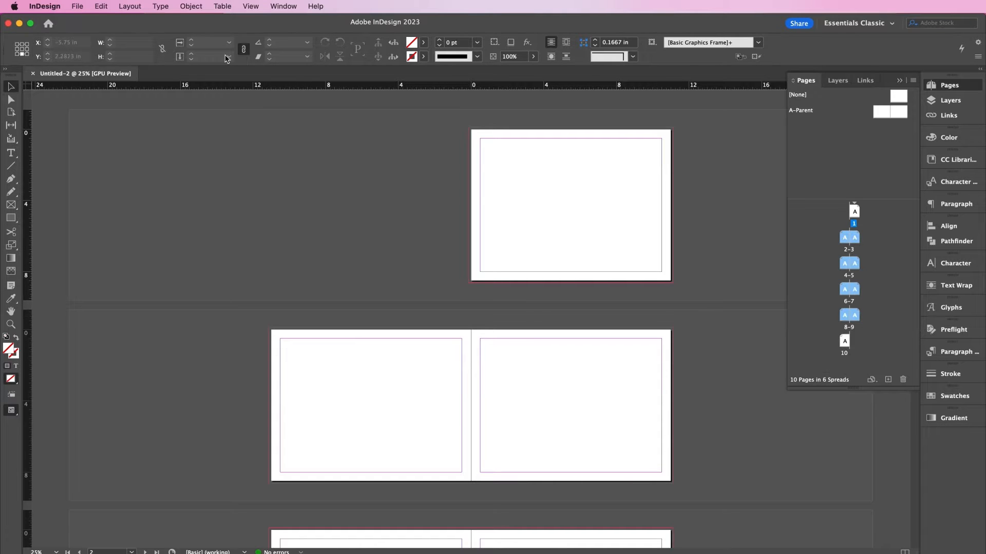
- Set the selected pages to 3 columns with a 0.375 in gutter in Margins and Columns
{"action": "left_click", "coordinate": [191, 6]}
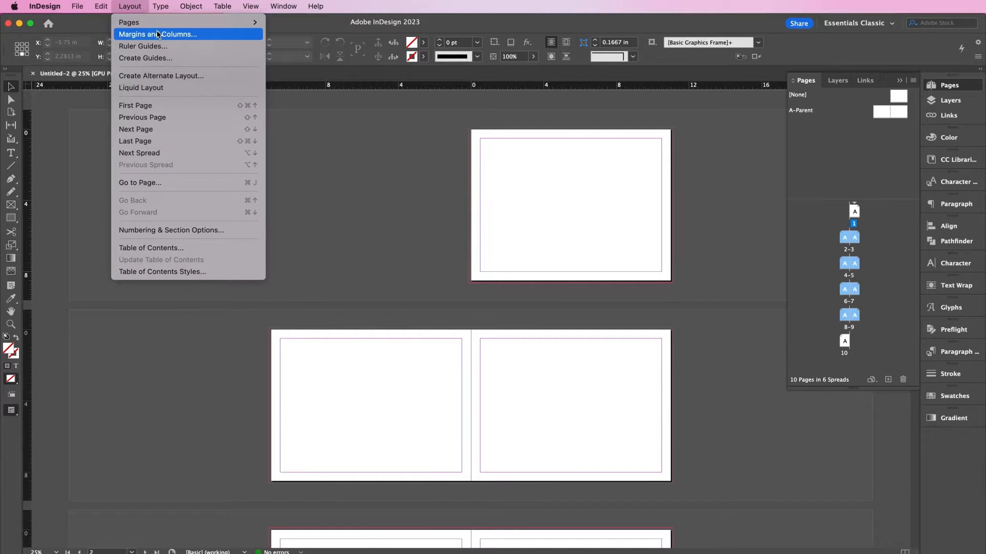
{"action": "left_click", "coordinate": [158, 31]}
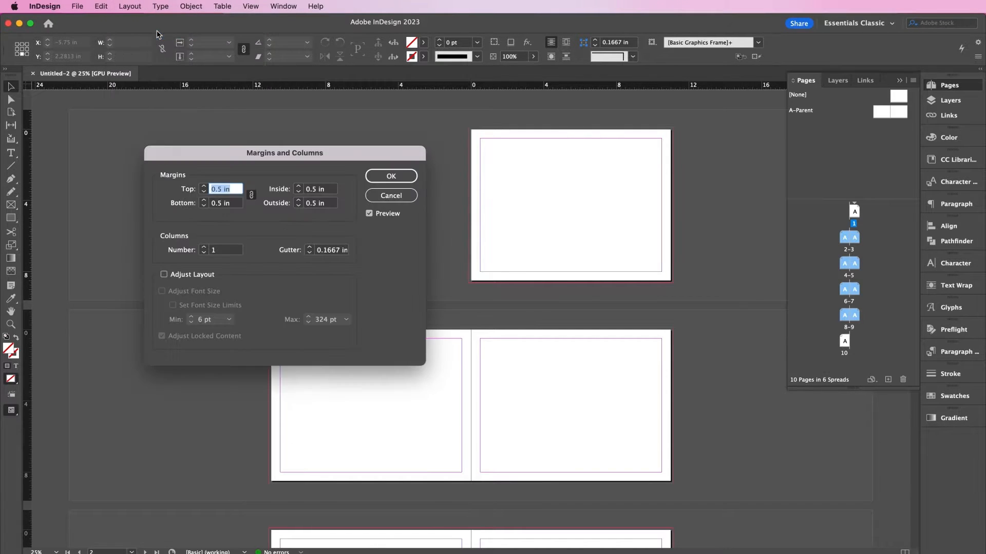
{"action": "left_click", "coordinate": [204, 247]}
{"action": "left_click", "coordinate": [204, 247]}
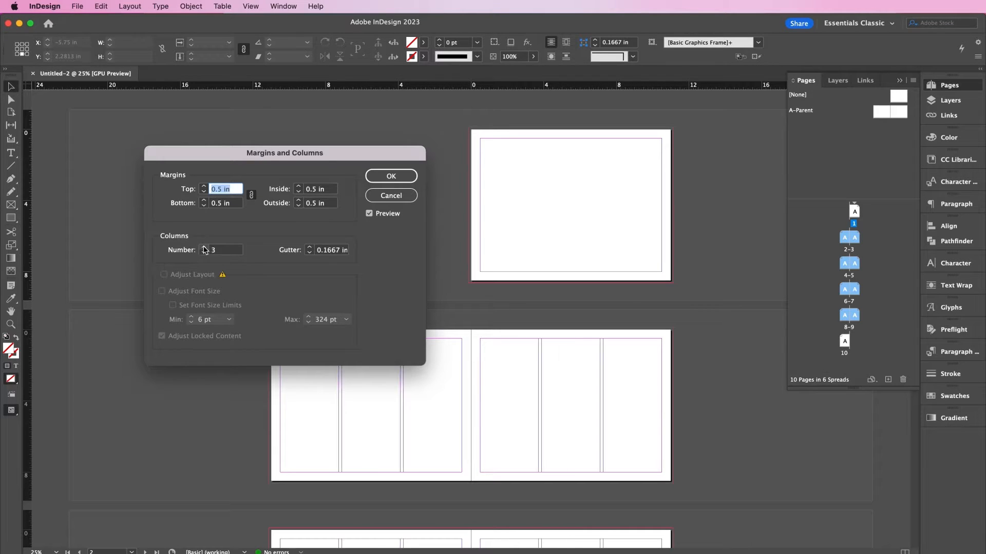
{"action": "left_click", "coordinate": [309, 248]}
{"action": "left_click", "coordinate": [309, 247]}
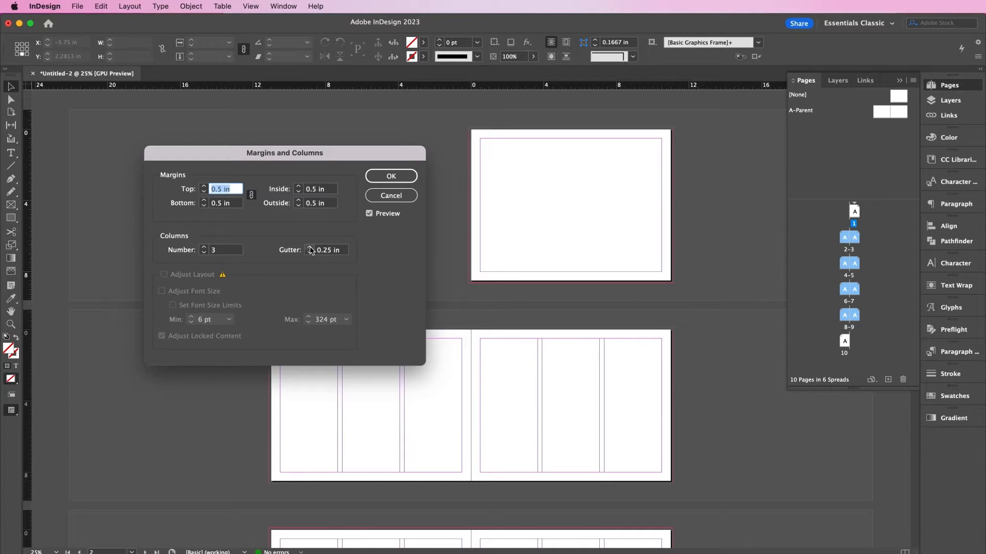
{"action": "left_click", "coordinate": [309, 248]}
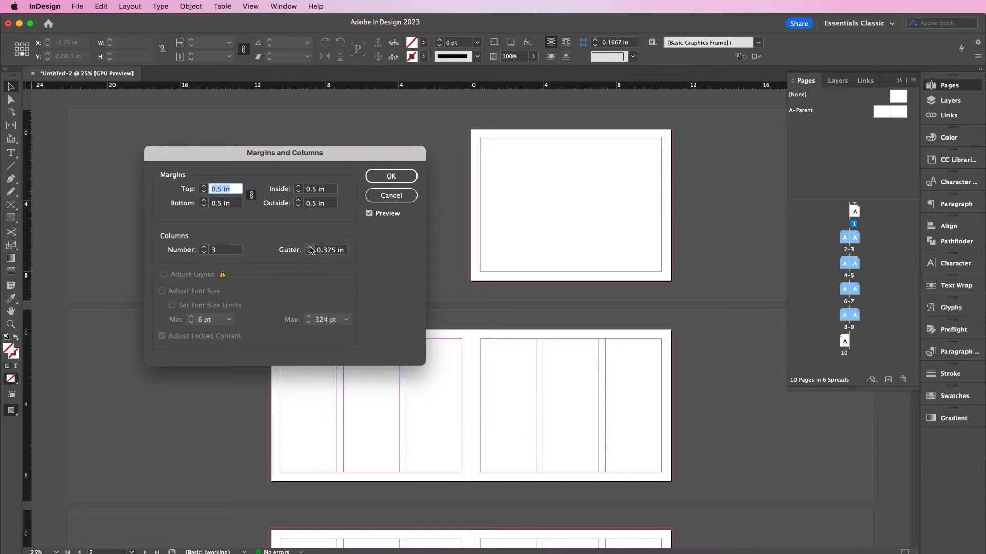
{"action": "left_click", "coordinate": [392, 175]}
- On the A-Parent spread, rename Layer 1 to Artwork
{"action": "double_click", "coordinate": [800, 111]}
{"action": "key", "text": "super+equal"}
{"action": "key", "text": "super+equal"}
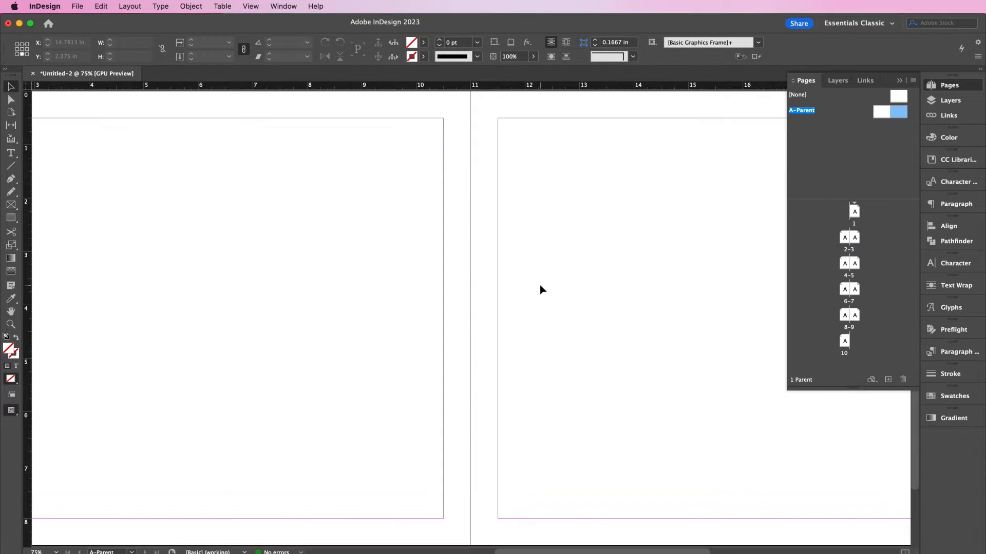
{"action": "scroll", "coordinate": [540, 290], "scroll_direction": "left", "scroll_amount": 5}
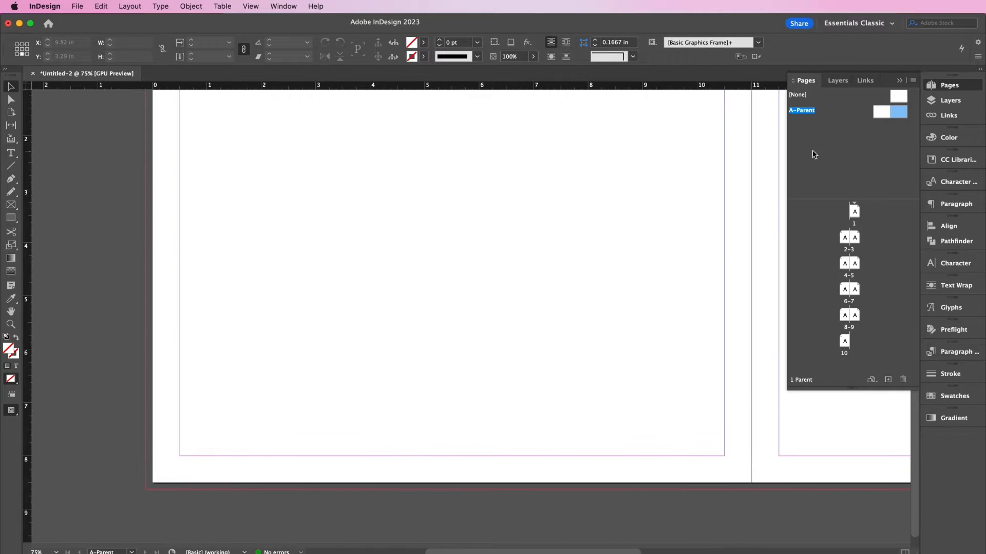
{"action": "left_click", "coordinate": [838, 81]}
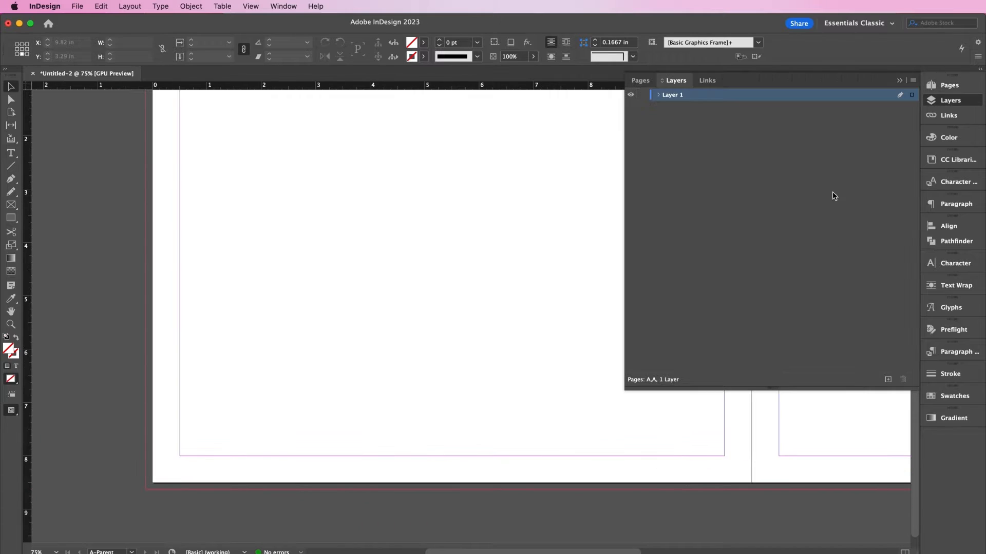
{"action": "double_click", "coordinate": [675, 95]}
{"action": "type", "text": "Artwork"}
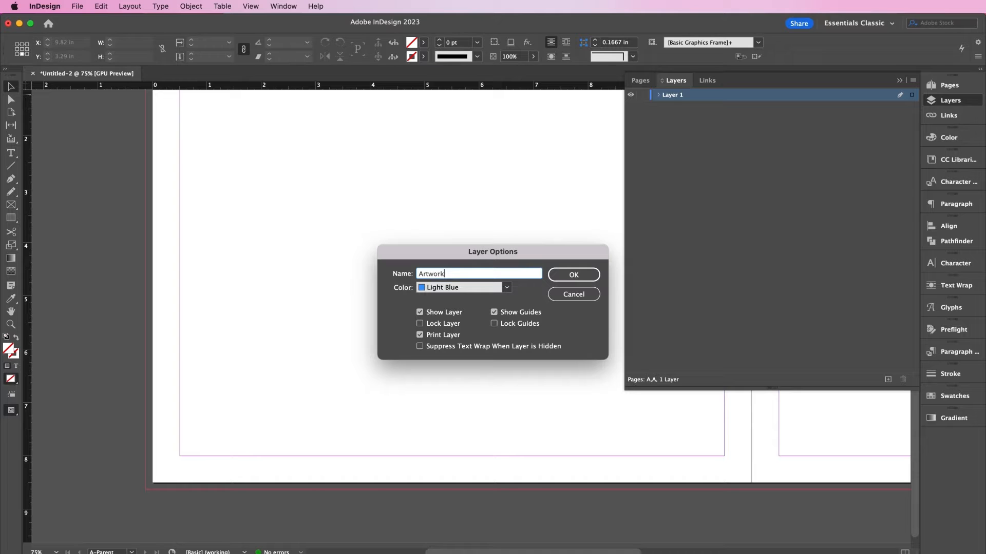
{"action": "key", "text": "Return"}
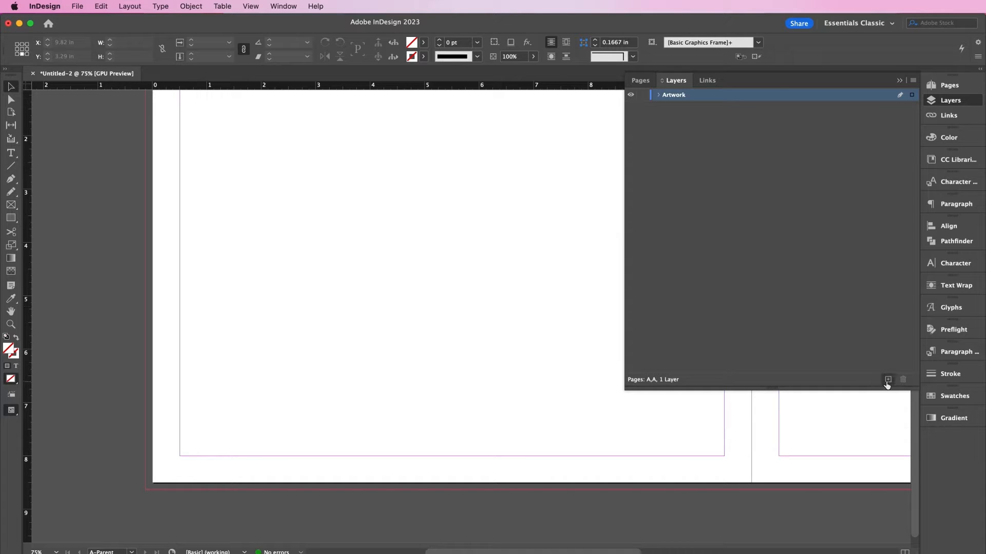
- Add a new layer named Footers and lock the Artwork layer
{"action": "left_click", "coordinate": [887, 380]}
{"action": "double_click", "coordinate": [675, 95]}
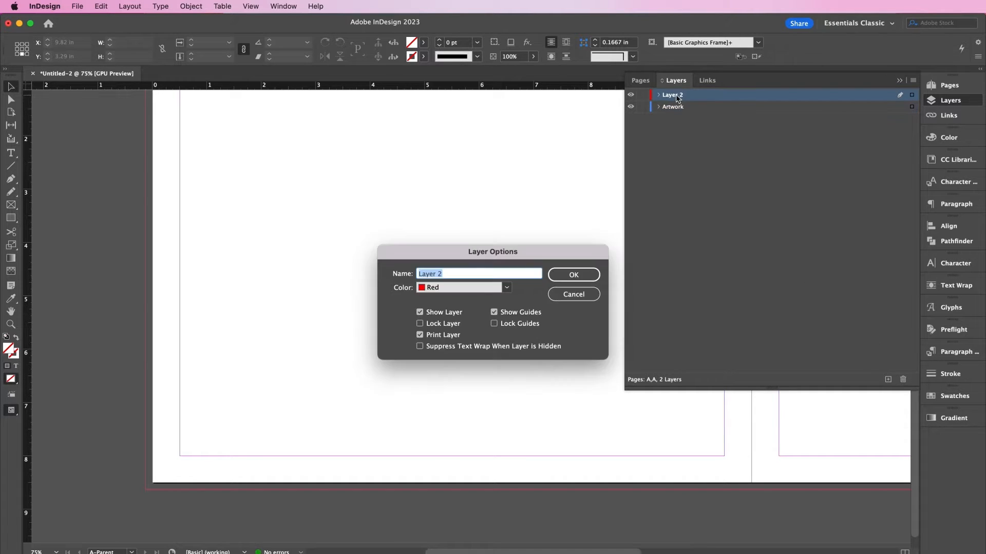
{"action": "type", "text": "Footers"}
{"action": "key", "text": "Return"}
{"action": "left_click", "coordinate": [643, 107]}
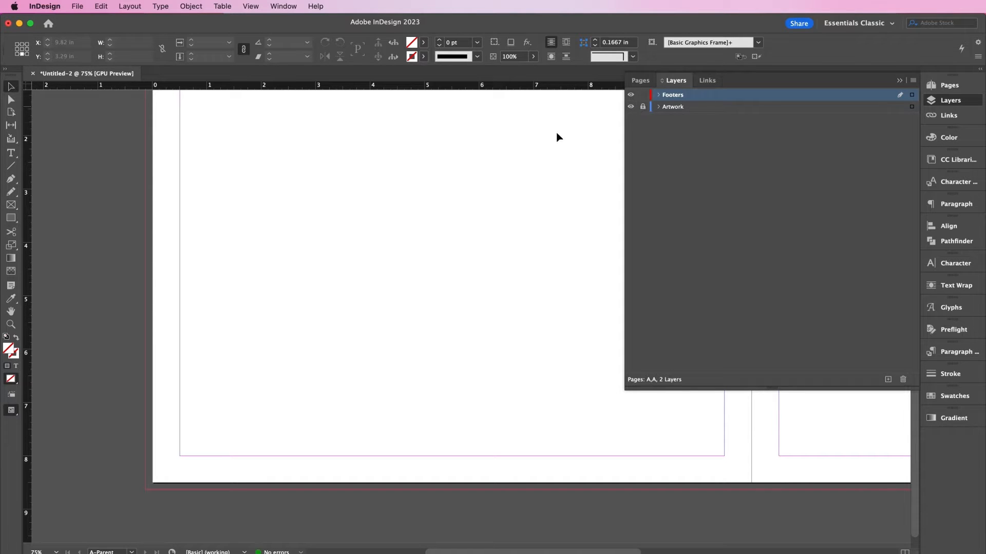
- Draw a bottom-margin text frame with the current page number and '| Winter / Spring '22 - '23 Lookbook'
{"action": "key", "text": "t"}
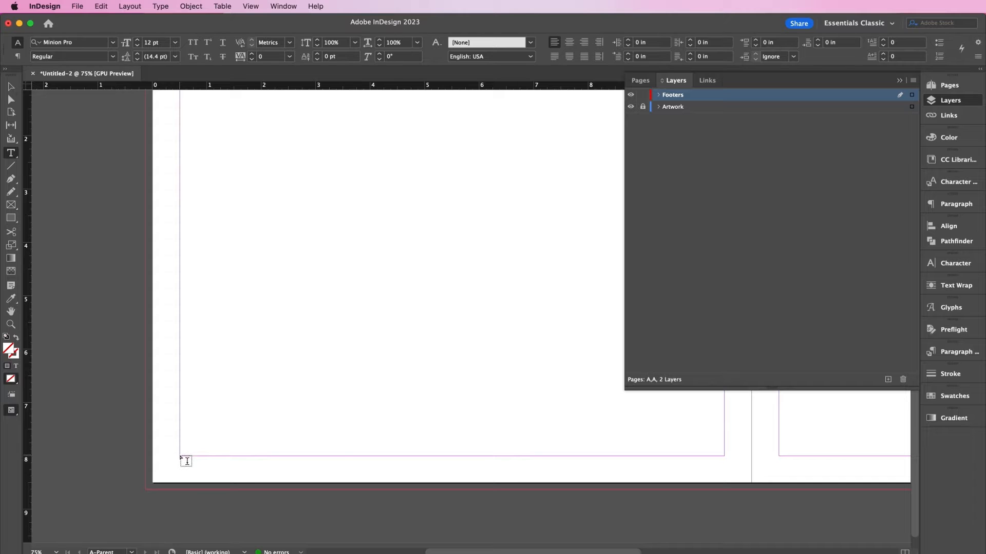
{"action": "left_click_drag", "start_coordinate": [180, 457], "coordinate": [408, 469]}
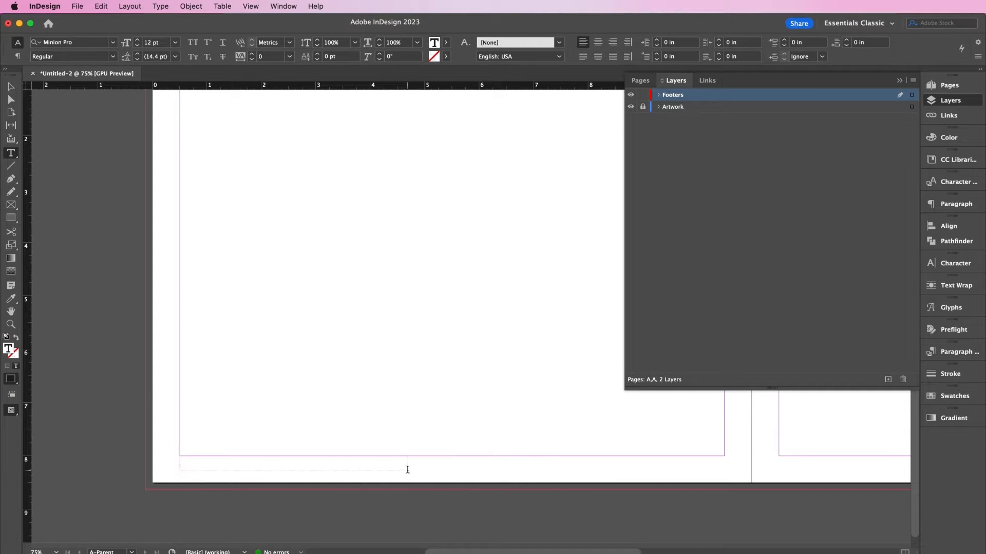
{"action": "left_click", "coordinate": [160, 6]}
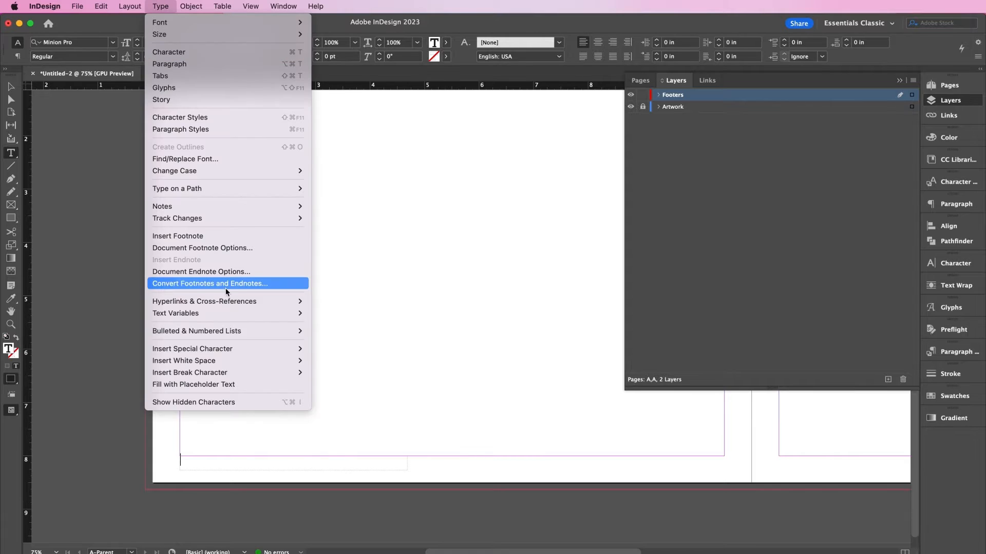
{"action": "mouse_move", "coordinate": [268, 349]}
{"action": "mouse_move", "coordinate": [338, 362]}
{"action": "left_click", "coordinate": [436, 360]}
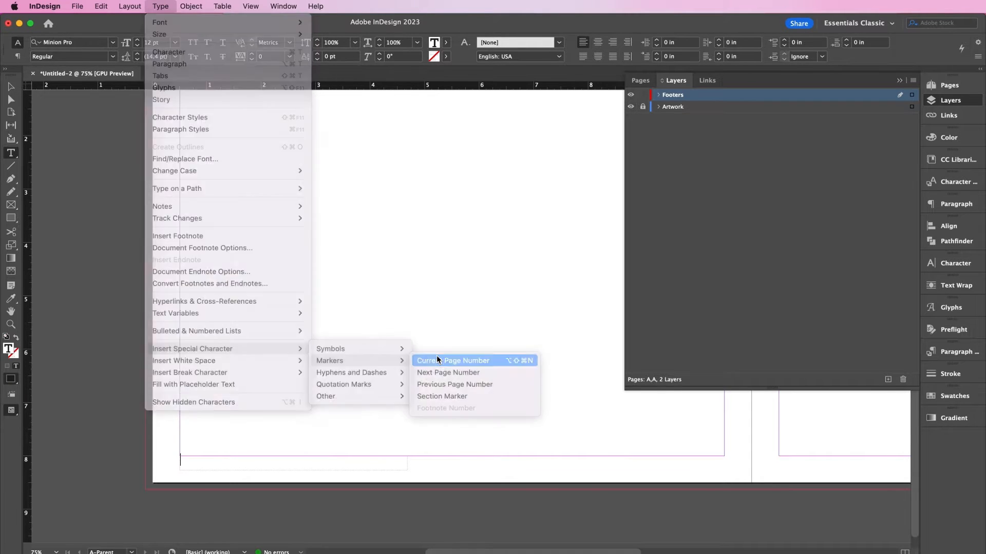
{"action": "type", "text": "| "}
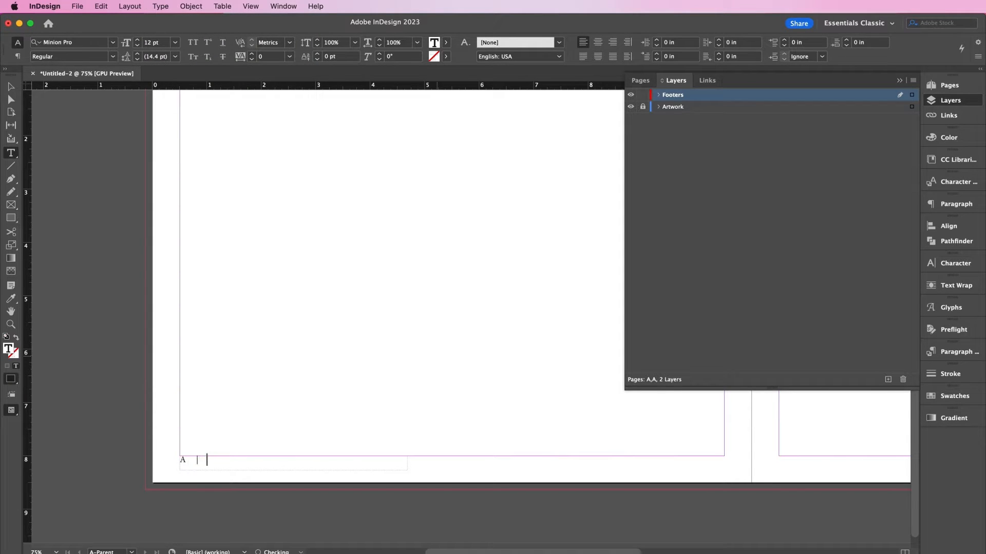
{"action": "type", "text": "Winter"}
{"action": "type", "text": " / Spring '22"}
{"action": "type", "text": " - '23 Lookbook"}
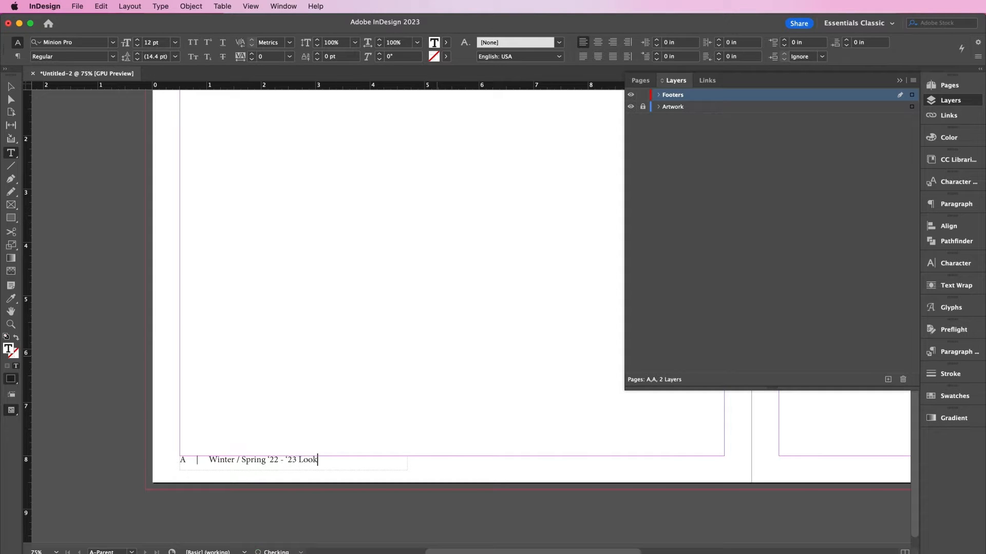
- Format the footer text as Poppins Medium, 10 pt, tracking 200, All Caps
{"action": "key", "text": "ctrl+a"}
{"action": "left_click", "coordinate": [933, 264]}
{"action": "left_click", "coordinate": [865, 275]}
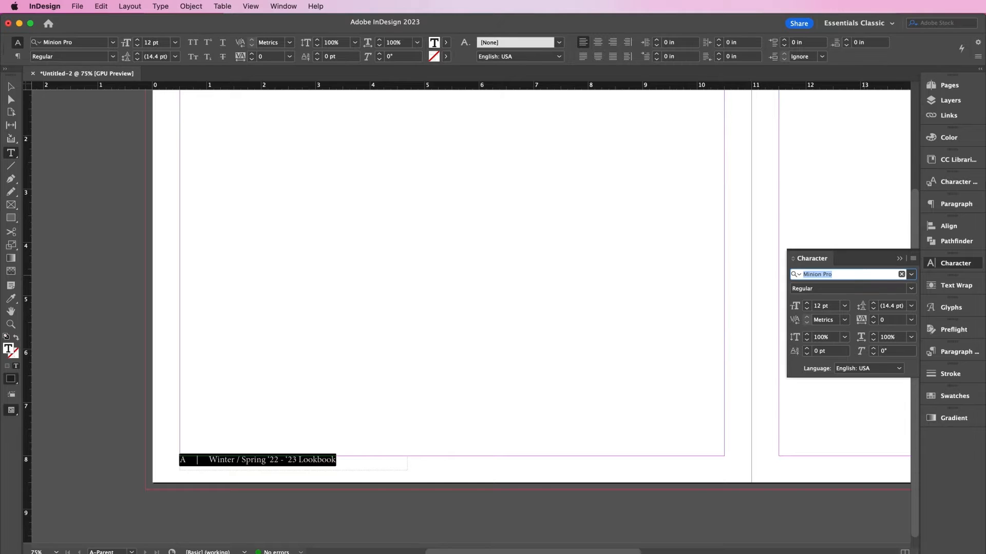
{"action": "type", "text": "poppin"}
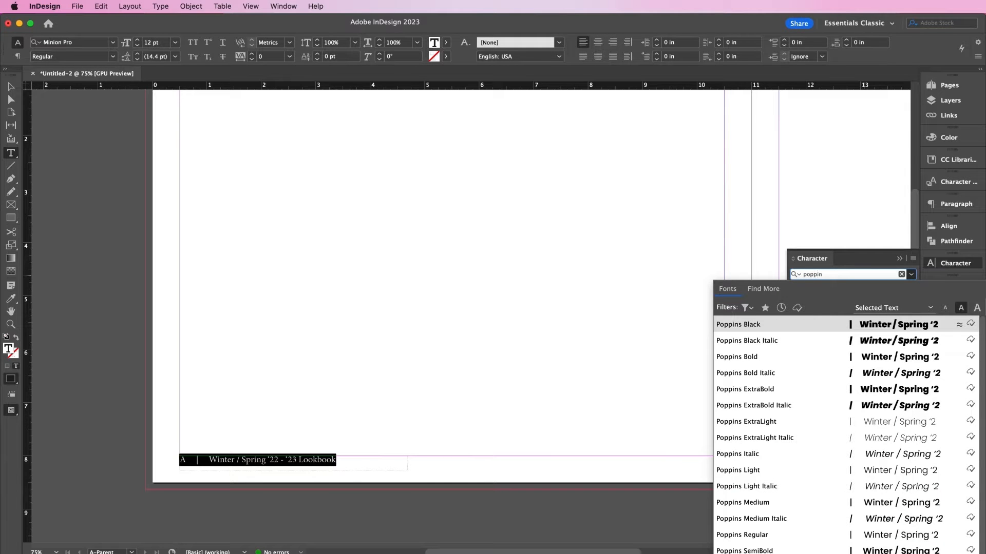
{"action": "left_click", "coordinate": [817, 502]}
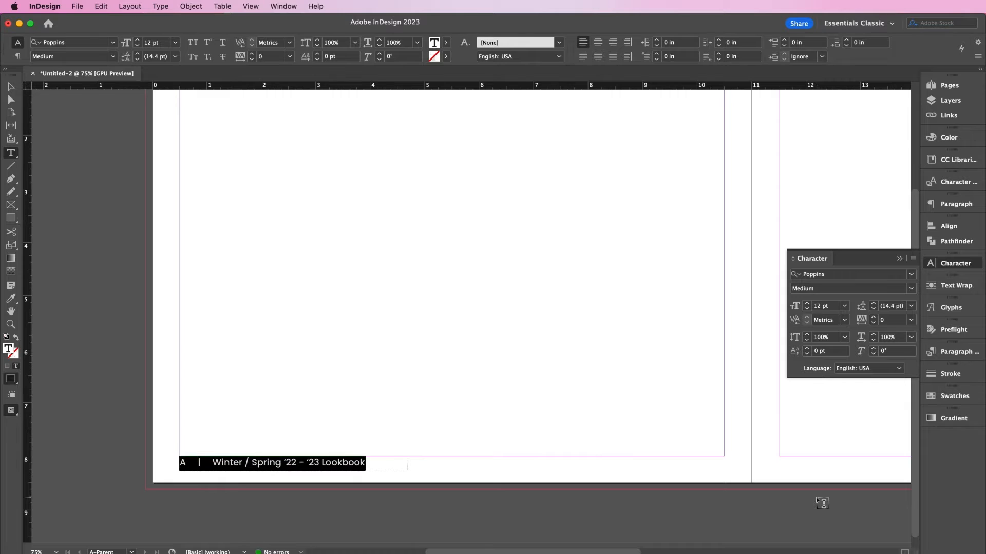
{"action": "left_click", "coordinate": [883, 319]}
{"action": "type", "text": "200"}
{"action": "key", "text": "Return"}
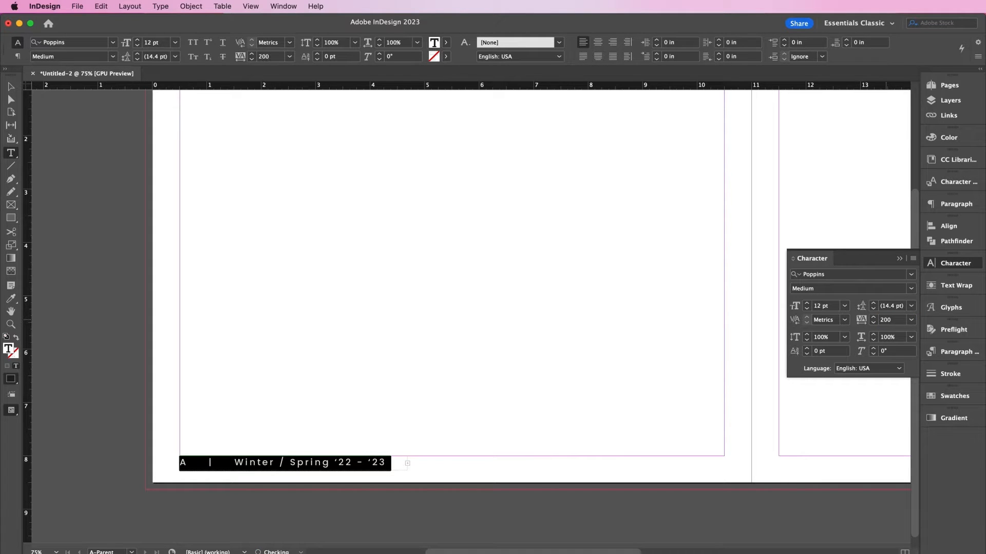
{"action": "left_click", "coordinate": [807, 310]}
{"action": "left_click", "coordinate": [807, 309]}
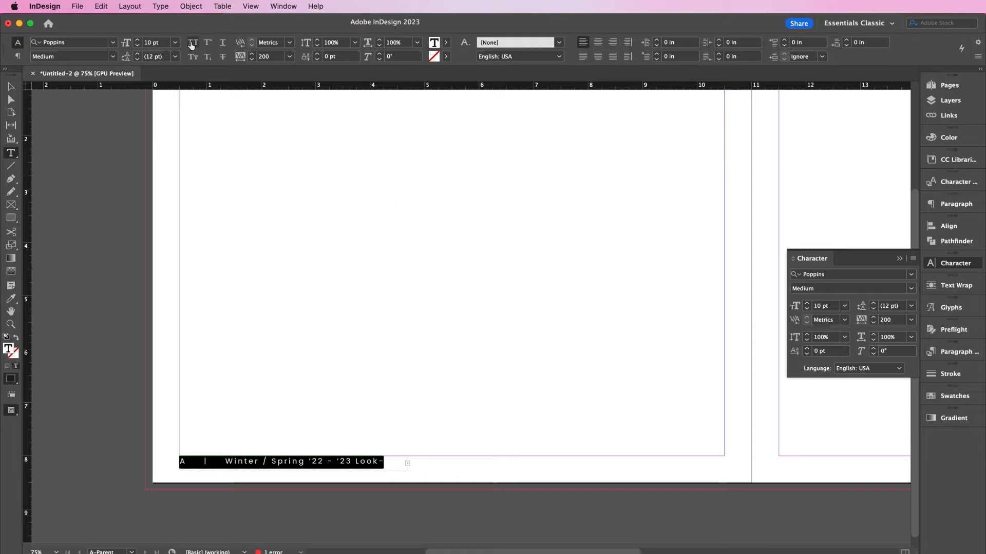
{"action": "left_click", "coordinate": [192, 42]}
{"action": "left_click", "coordinate": [12, 87]}
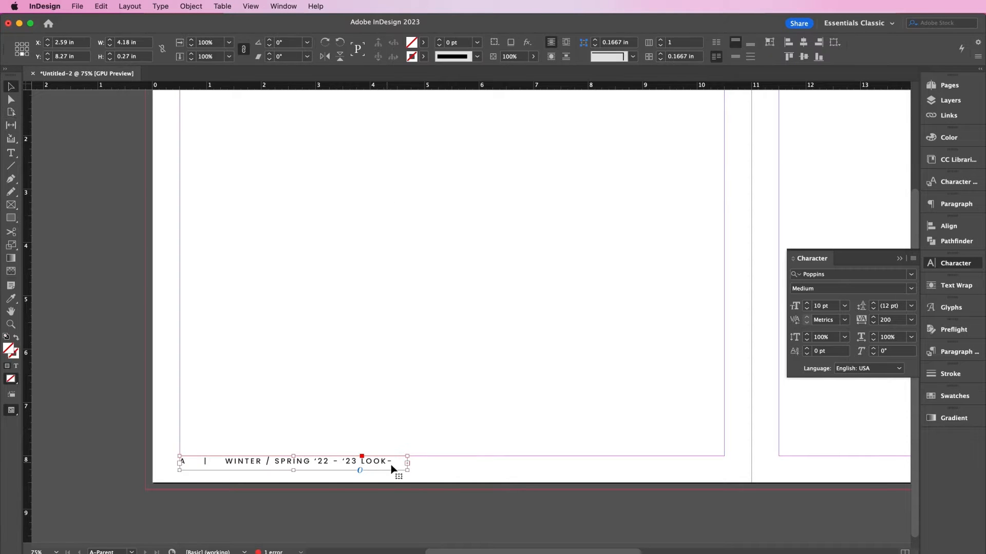
- Widen the left footer so LOOKBOOK fits and paste a copy at the right page's bottom margin
{"action": "left_click_drag", "start_coordinate": [407, 468], "coordinate": [500, 471]}
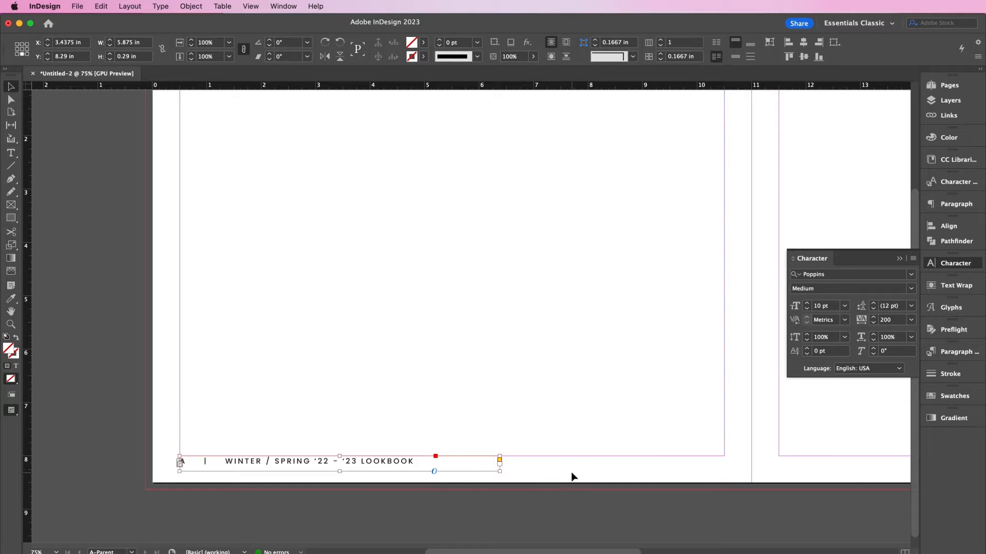
{"action": "scroll", "coordinate": [571, 473], "scroll_direction": "right", "scroll_amount": 12}
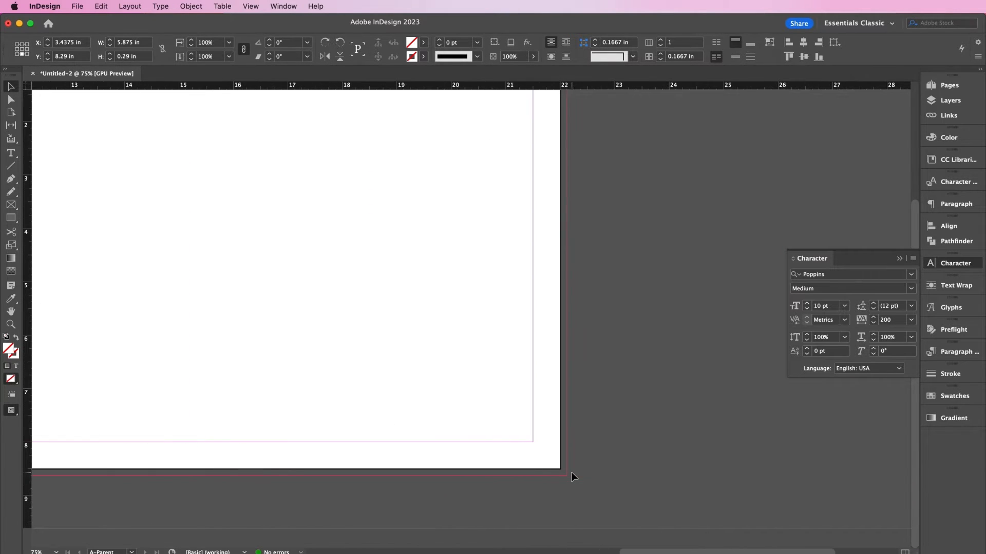
{"action": "key", "text": "super+v"}
{"action": "left_click_drag", "start_coordinate": [539, 308], "coordinate": [441, 448]}
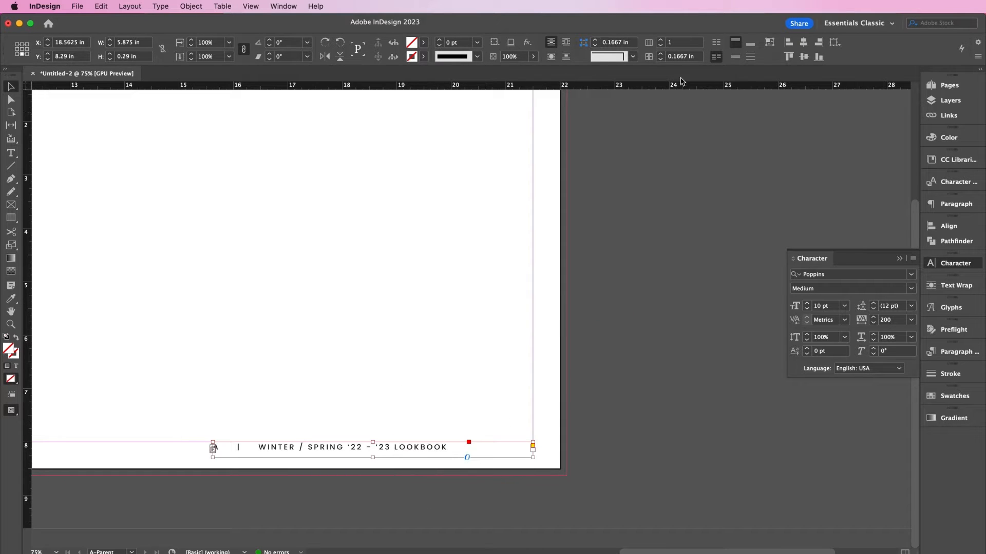
- Right-align the copied footer and replace its lookbook wording with THREADEDSOUTH.COM
{"action": "left_click", "coordinate": [961, 204]}
{"action": "left_click", "coordinate": [823, 215]}
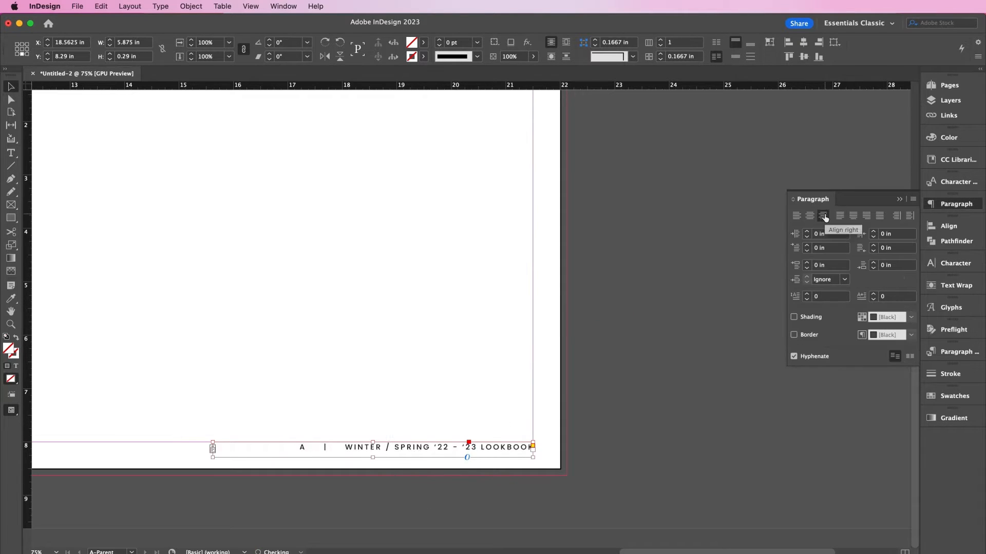
{"action": "double_click", "coordinate": [382, 447]}
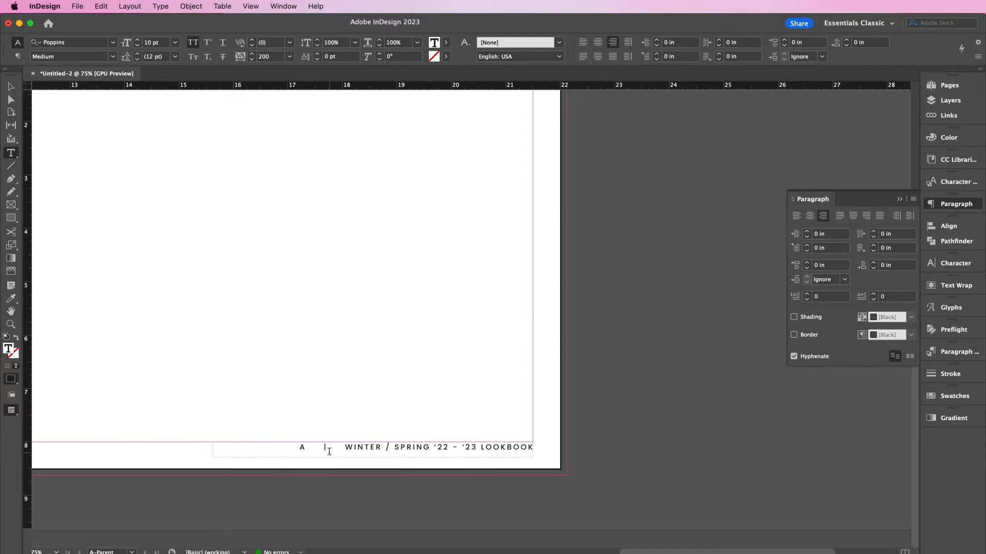
{"action": "left_click_drag", "start_coordinate": [324, 447], "coordinate": [531, 451]}
{"action": "key", "text": "BackSpace"}
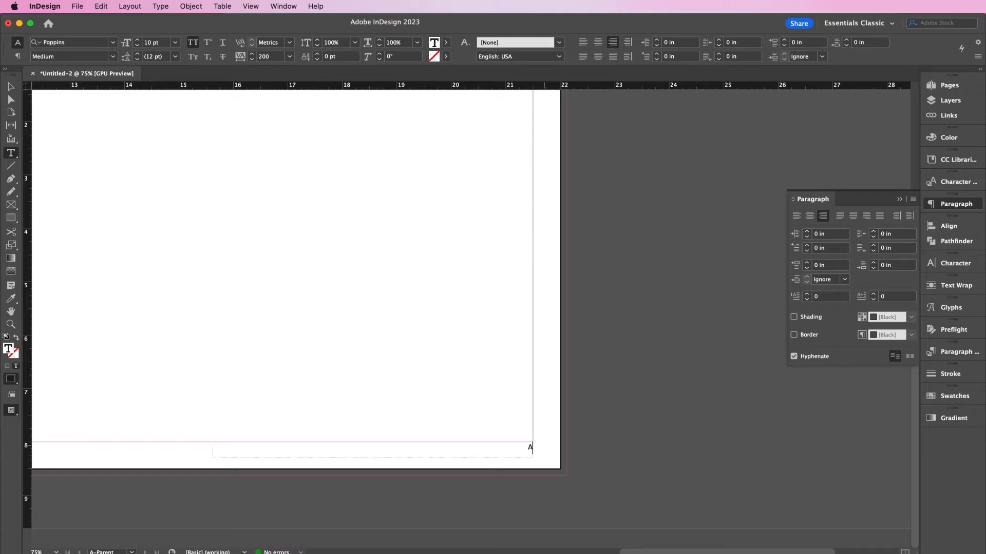
{"action": "left_click", "coordinate": [521, 448]}
{"action": "type", "text": "THREADEDSOUTH.COM | A"}
{"action": "key", "text": "Escape"}
{"action": "left_click", "coordinate": [196, 297]}
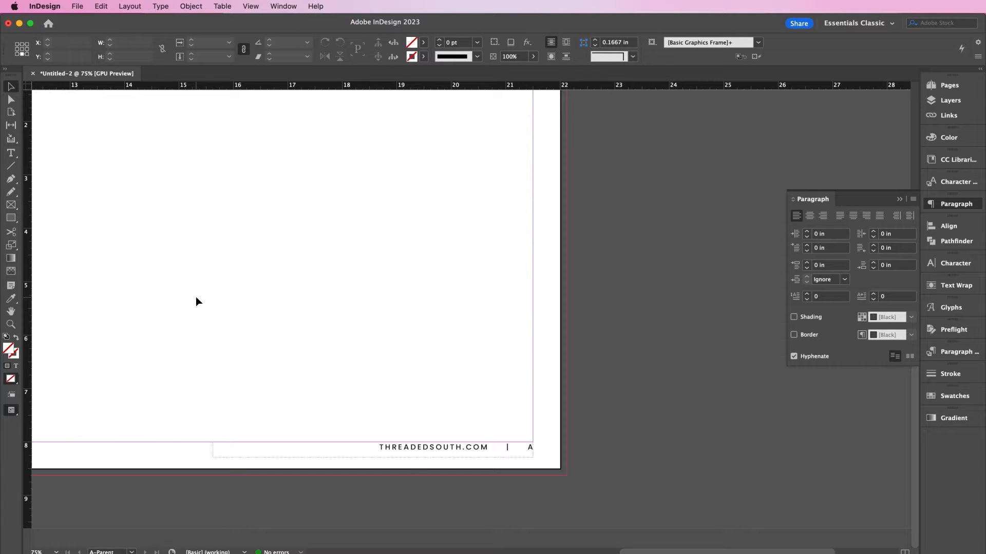
- Duplicate A-Parent into a new B-Parent spread
{"action": "key", "text": "super+minus"}
{"action": "scroll", "coordinate": [644, 217], "scroll_direction": "left", "scroll_amount": 10}
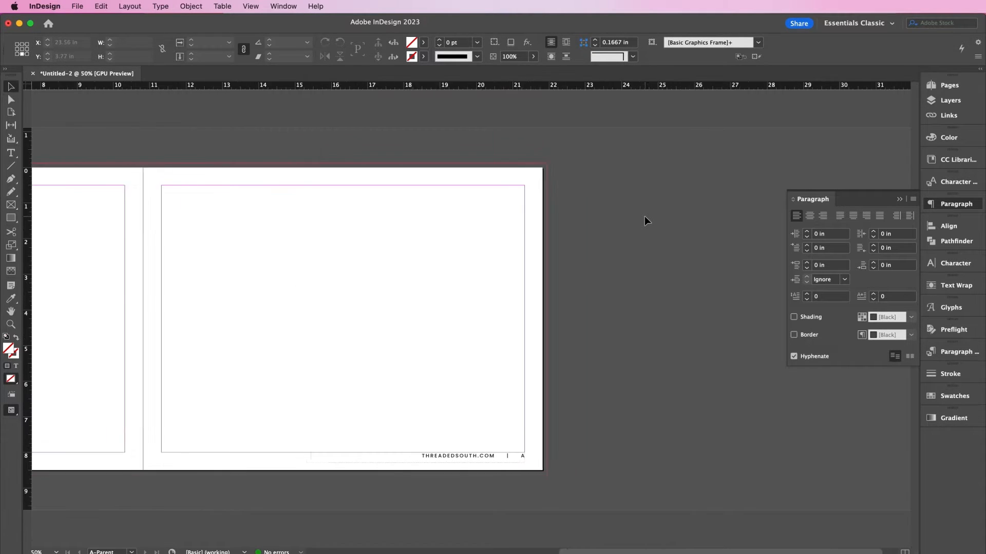
{"action": "scroll", "coordinate": [645, 216], "scroll_direction": "left", "scroll_amount": 3}
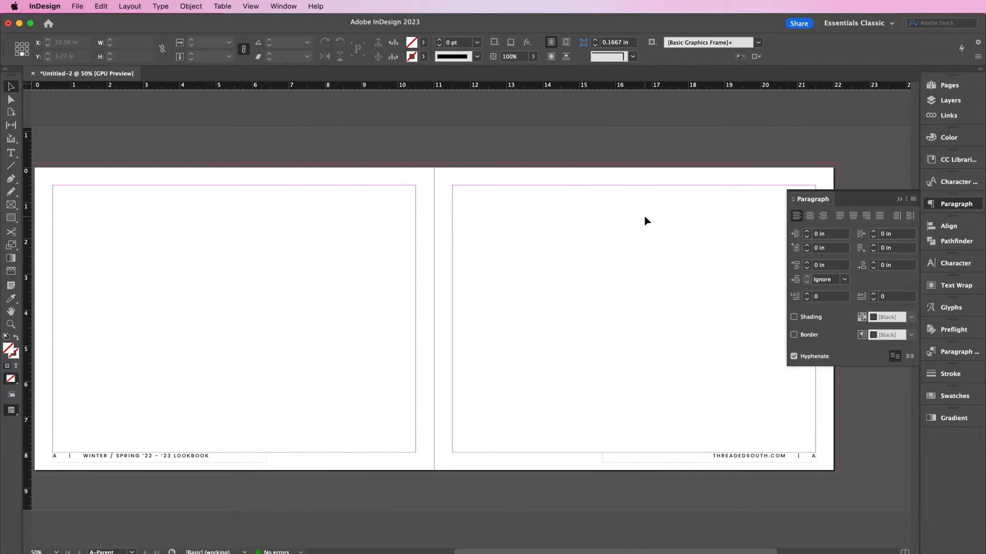
{"action": "left_click", "coordinate": [949, 85]}
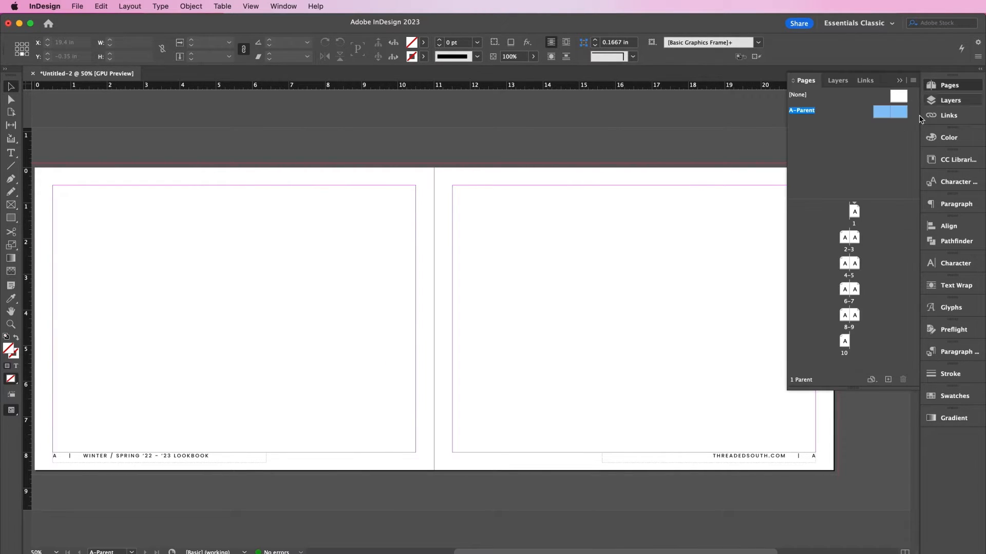
{"action": "left_click_drag", "start_coordinate": [885, 111], "coordinate": [889, 379]}
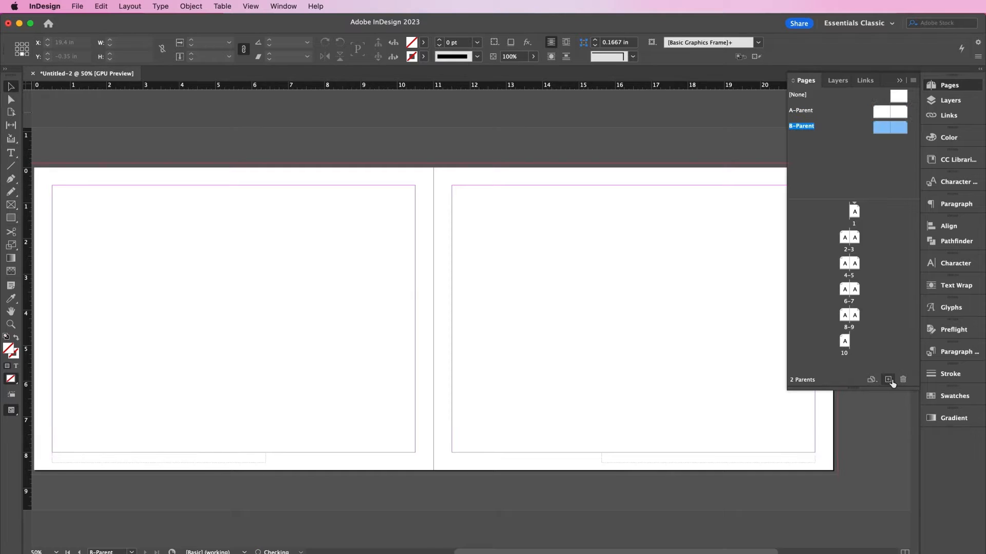
- Color both B-Parent footer lines with the white [Paper] swatch
{"action": "left_click", "coordinate": [740, 456]}
{"action": "double_click", "coordinate": [740, 457]}
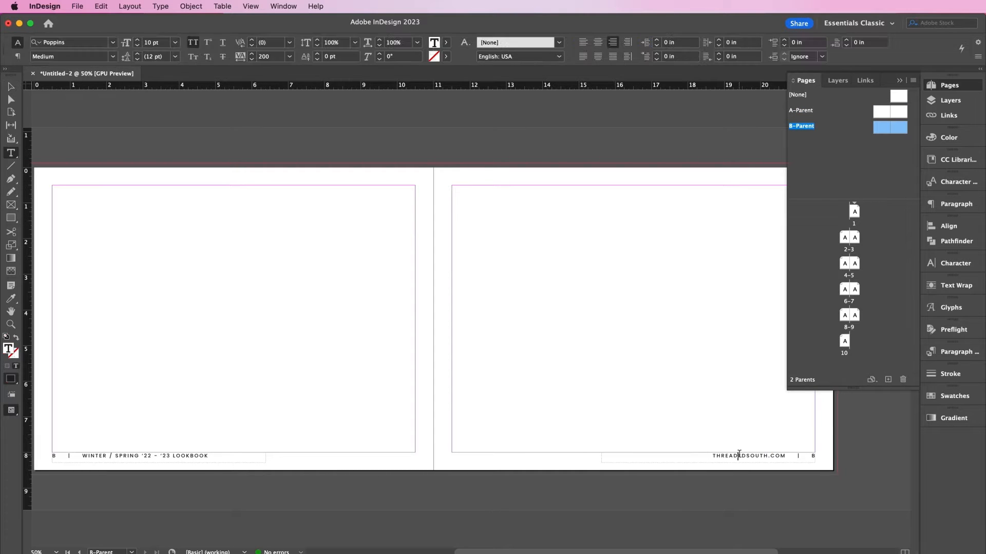
{"action": "triple_click", "coordinate": [740, 457]}
{"action": "left_click", "coordinate": [953, 396]}
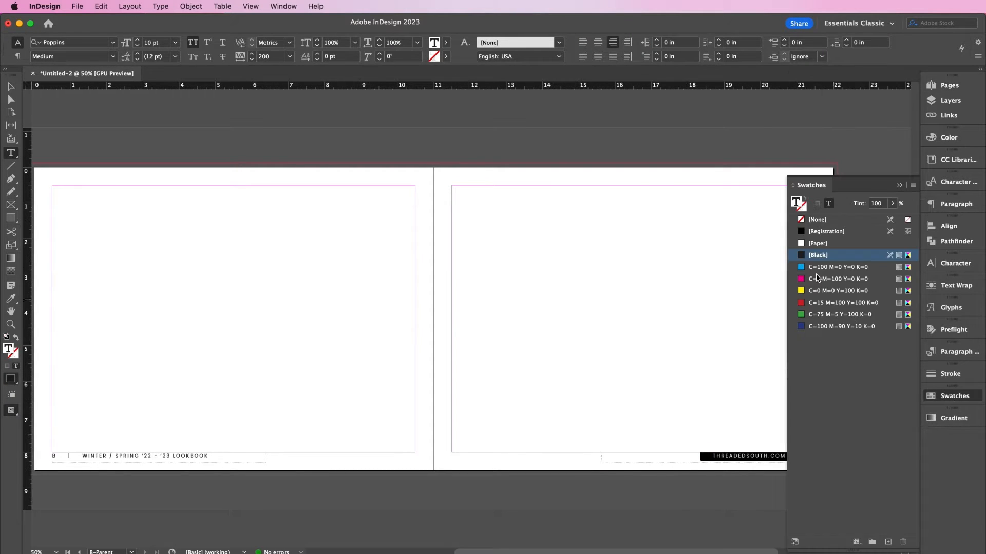
{"action": "left_click", "coordinate": [818, 243]}
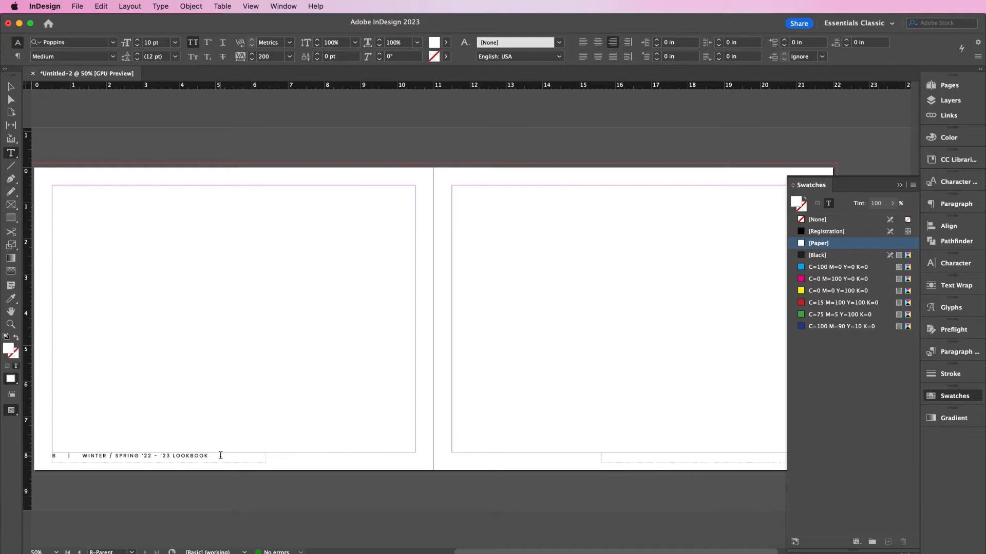
{"action": "triple_click", "coordinate": [220, 457]}
{"action": "left_click", "coordinate": [830, 243]}
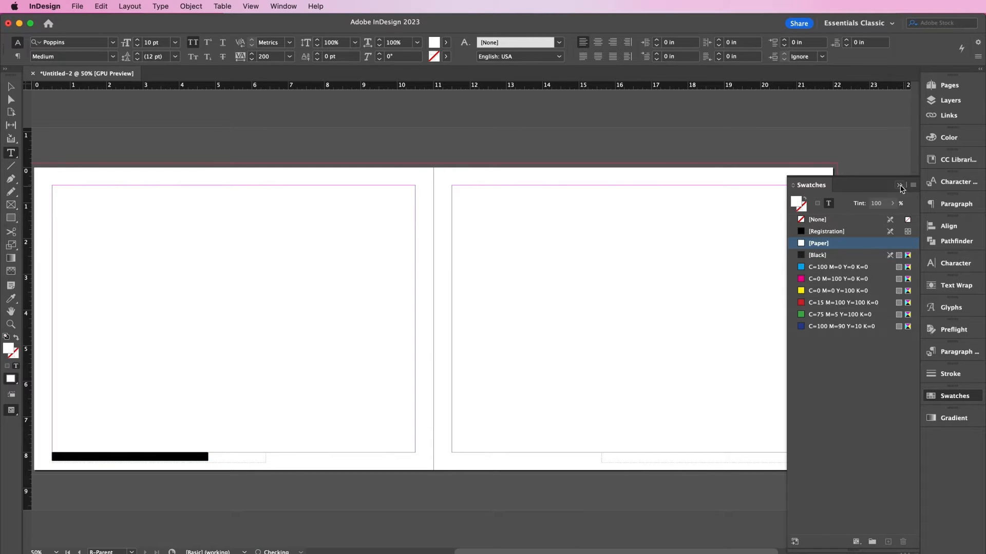
{"action": "left_click", "coordinate": [900, 186]}
{"action": "left_click", "coordinate": [12, 86]}
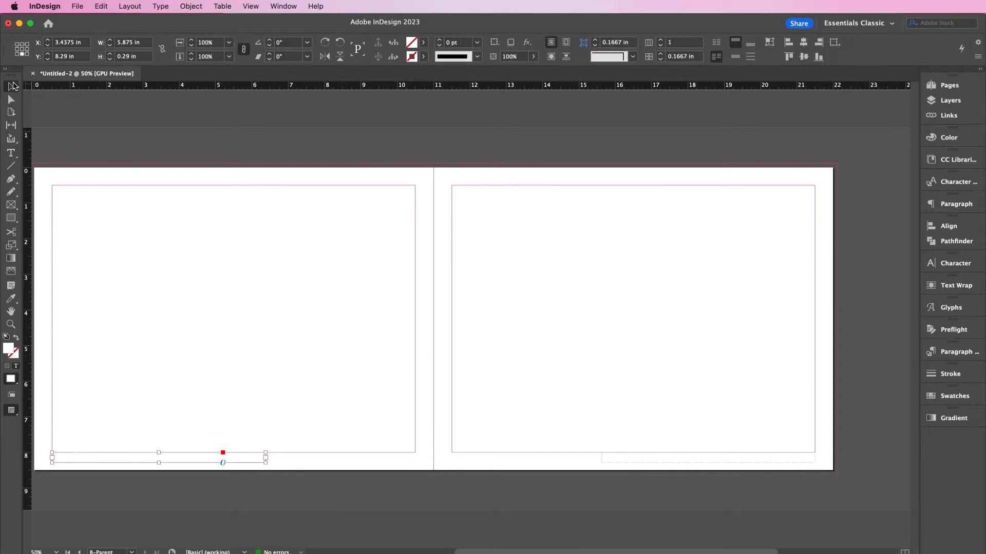
{"action": "left_click", "coordinate": [573, 304]}
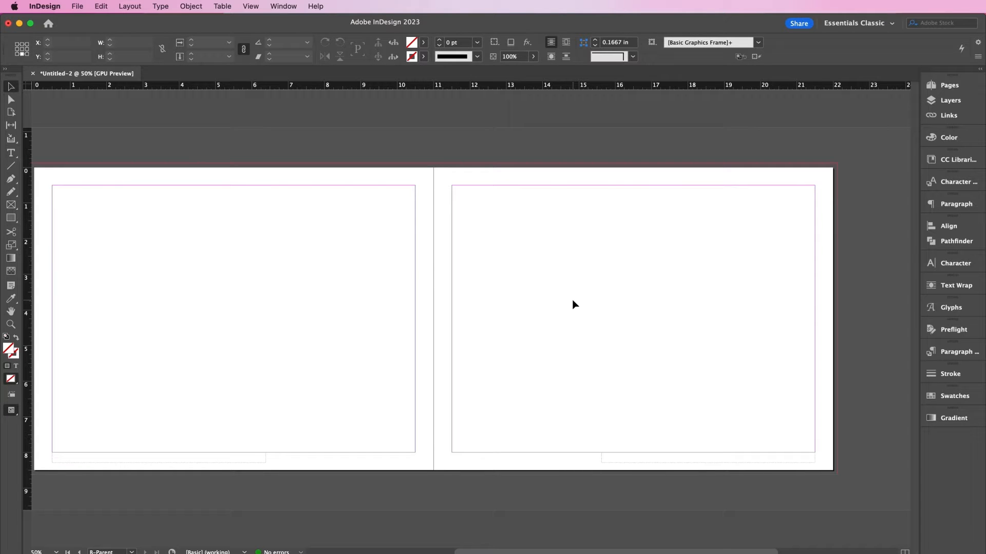
{"action": "left_click", "coordinate": [967, 86]}
- Lock the Footers layer and make Artwork the active layer
{"action": "left_click", "coordinate": [950, 100]}
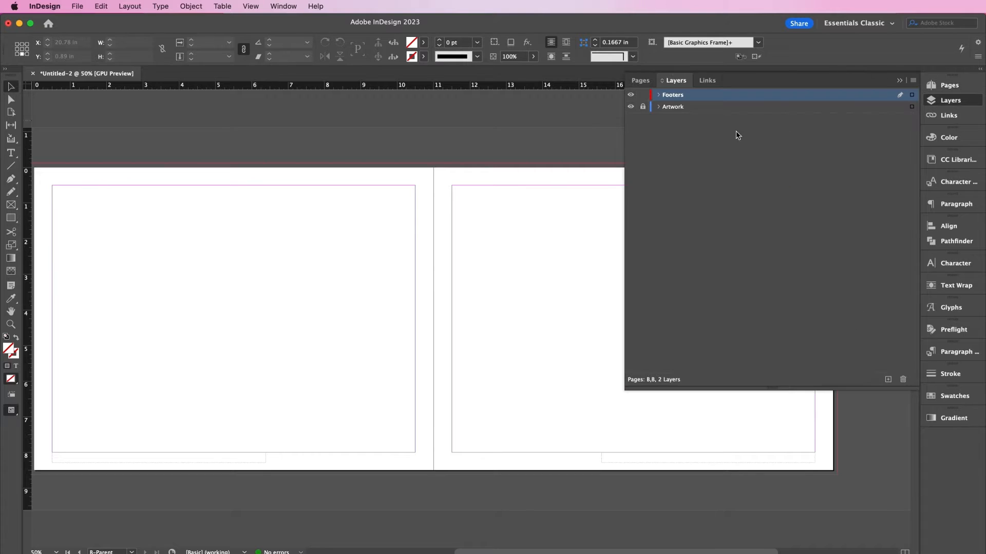
{"action": "left_click", "coordinate": [642, 95]}
{"action": "left_click", "coordinate": [668, 108]}
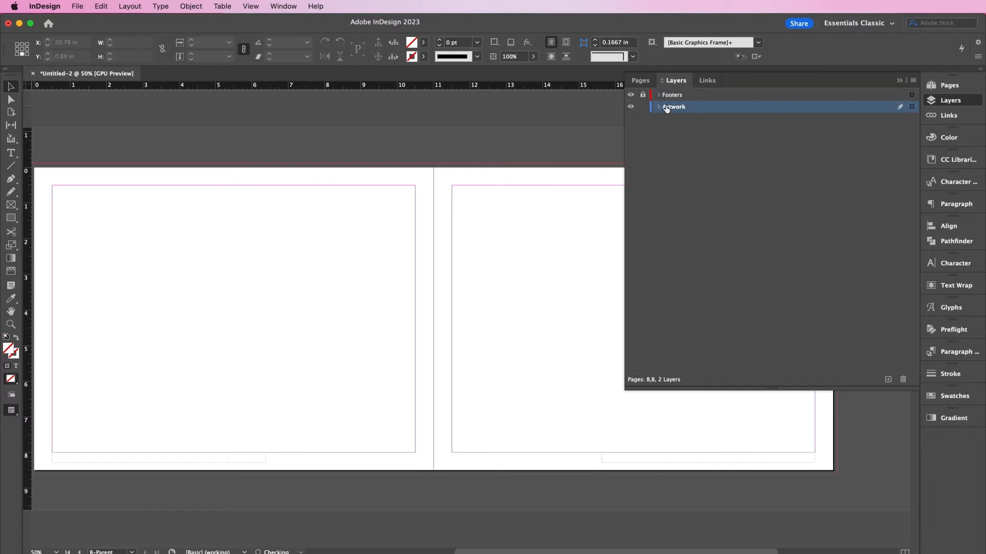
{"action": "left_click", "coordinate": [939, 87]}
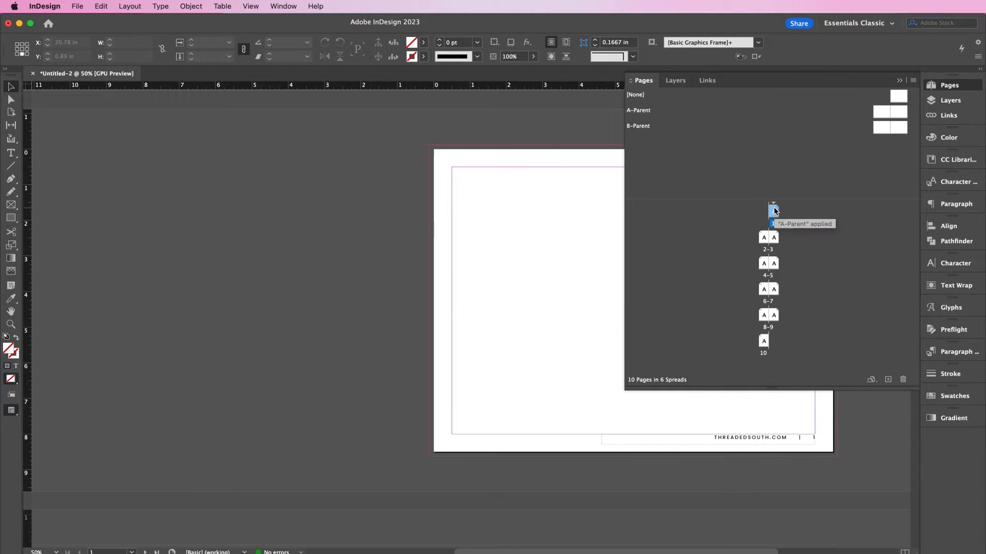
- Apply the [None] parent to pages 1 and 10 to remove their footers
{"action": "double_click", "coordinate": [773, 212]}
{"action": "left_click", "coordinate": [899, 81]}
{"action": "scroll", "coordinate": [831, 234], "scroll_direction": "right", "scroll_amount": 5}
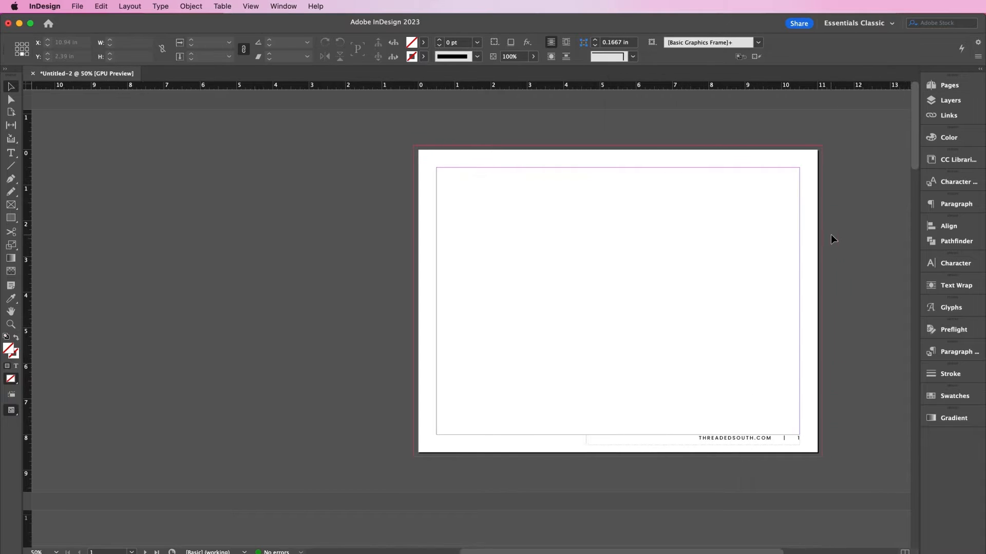
{"action": "scroll", "coordinate": [831, 239], "scroll_direction": "right", "scroll_amount": 2}
{"action": "left_click", "coordinate": [949, 85]}
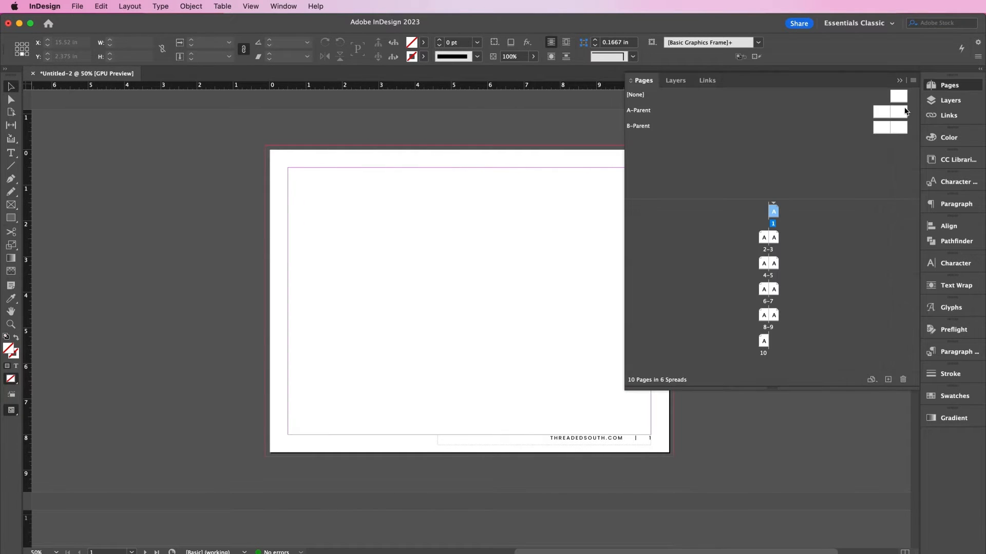
{"action": "left_click_drag", "start_coordinate": [902, 99], "coordinate": [773, 211]}
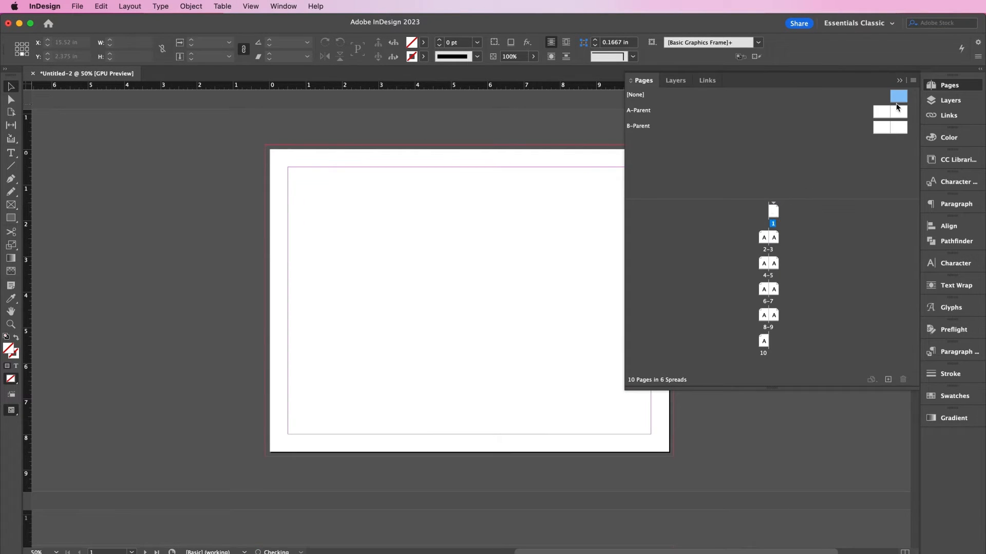
{"action": "left_click", "coordinate": [898, 96]}
{"action": "left_click_drag", "start_coordinate": [899, 97], "coordinate": [764, 345]}
{"action": "left_click", "coordinate": [899, 82]}
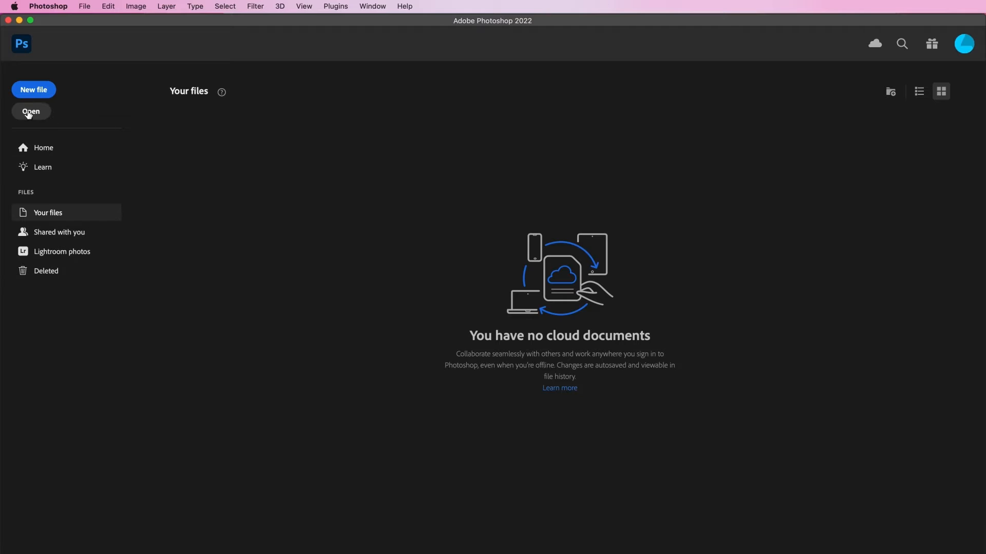
- Open Cover.jpg in Photoshop and convert it to CMYK color
{"action": "left_click", "coordinate": [29, 114]}
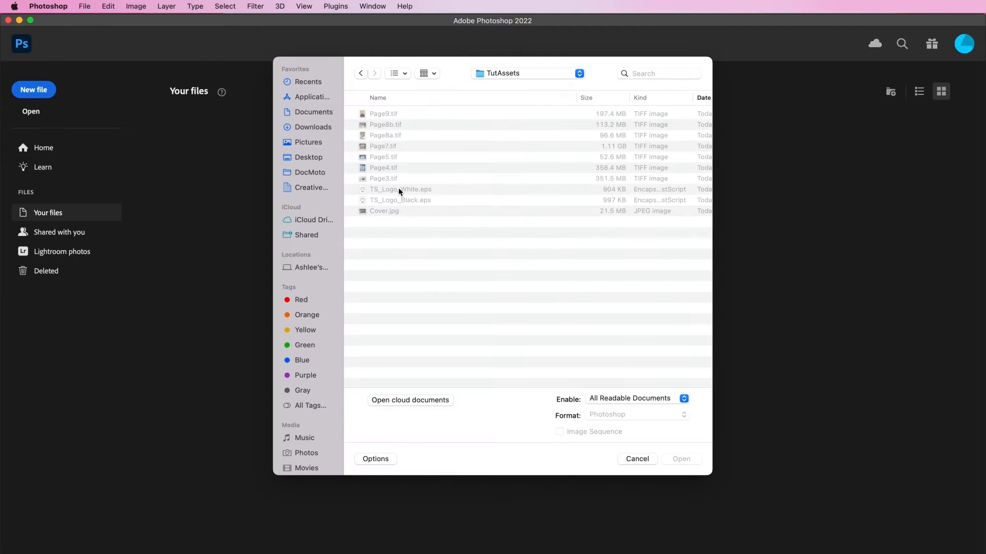
{"action": "double_click", "coordinate": [386, 212]}
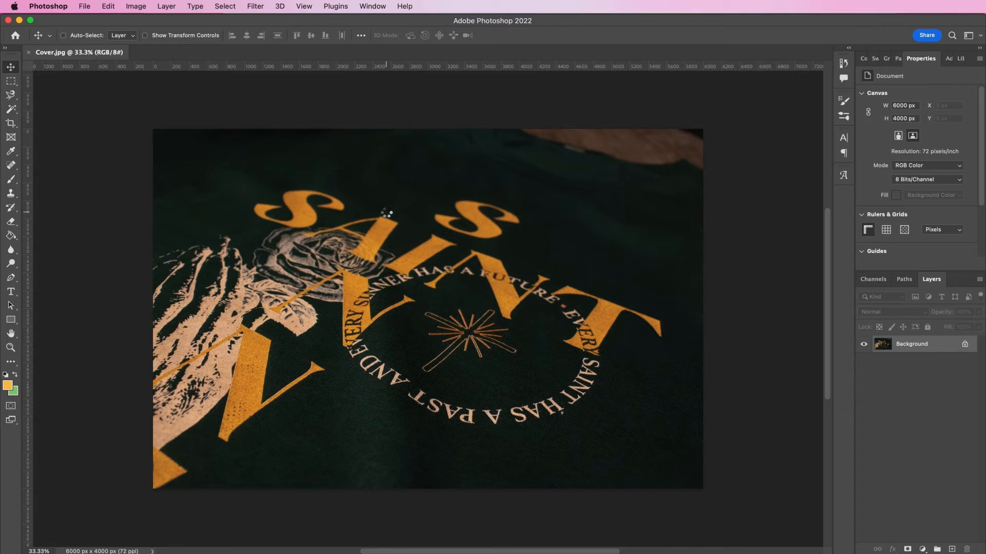
{"action": "left_click", "coordinate": [137, 6]}
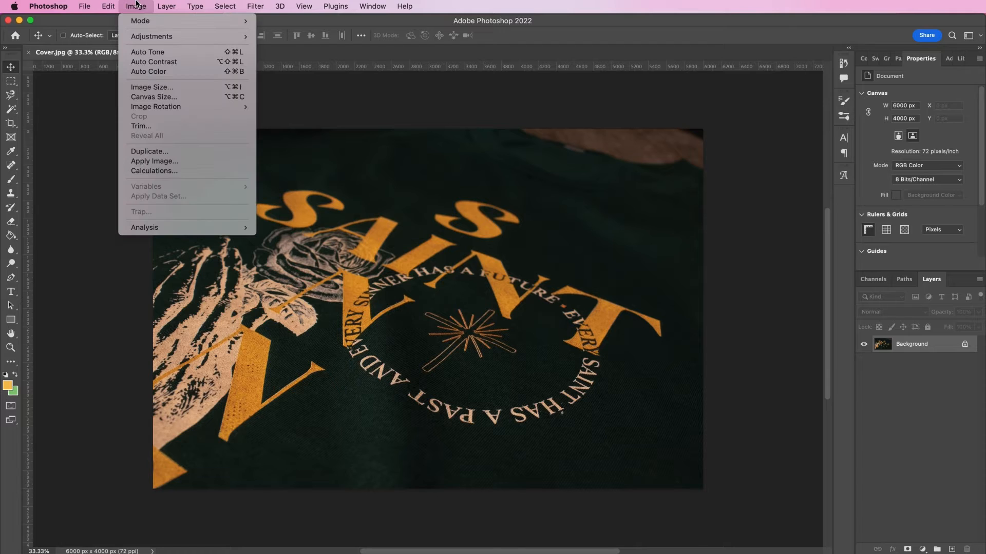
{"action": "mouse_move", "coordinate": [142, 19]}
{"action": "left_click", "coordinate": [298, 70]}
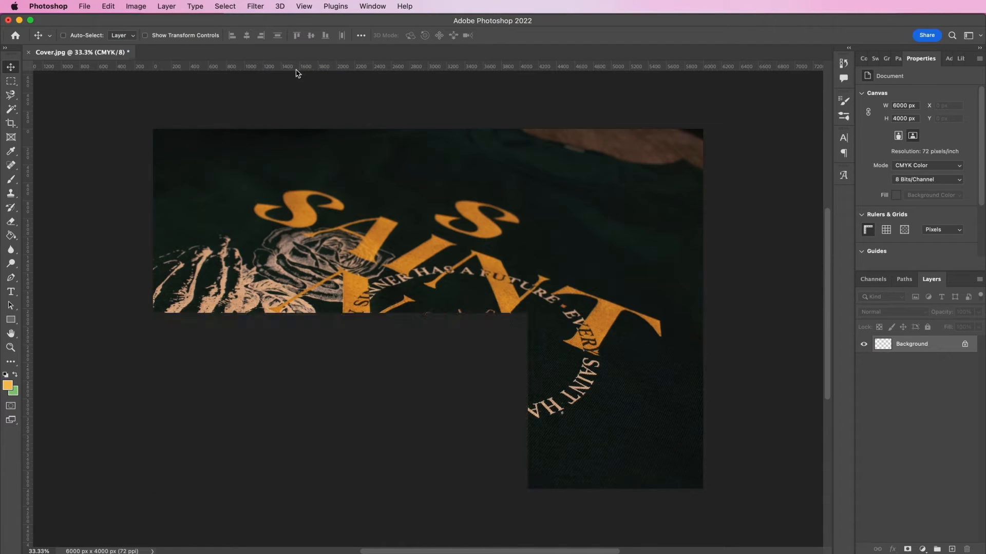
- Set the image resolution to 300 pixels per inch in Image Size
{"action": "left_click", "coordinate": [136, 6]}
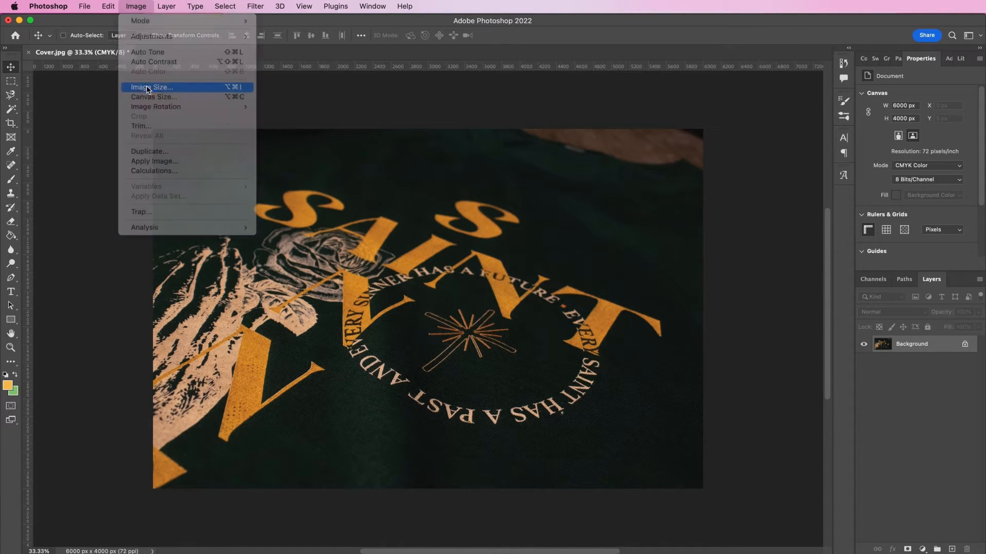
{"action": "left_click", "coordinate": [148, 88]}
{"action": "double_click", "coordinate": [297, 261]}
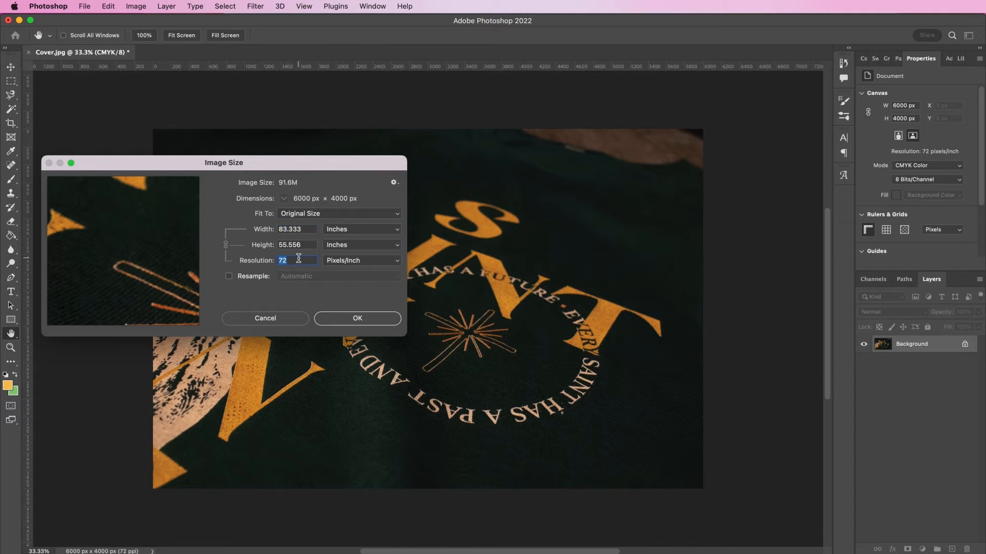
{"action": "type", "text": "300"}
{"action": "left_click", "coordinate": [352, 318]}
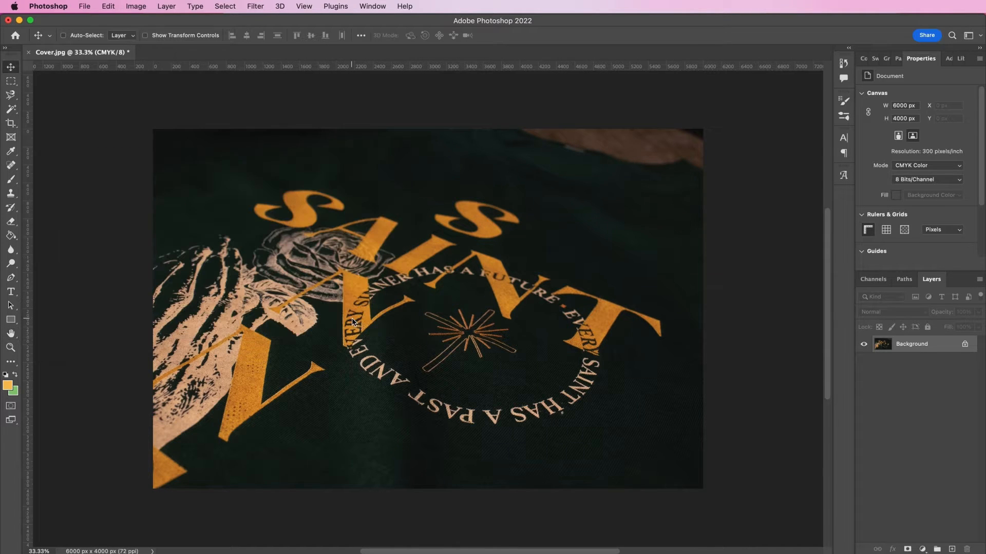
- Save the photo as Cover.tif in TIFF format, accepting the TIFF options
{"action": "left_click", "coordinate": [87, 7]}
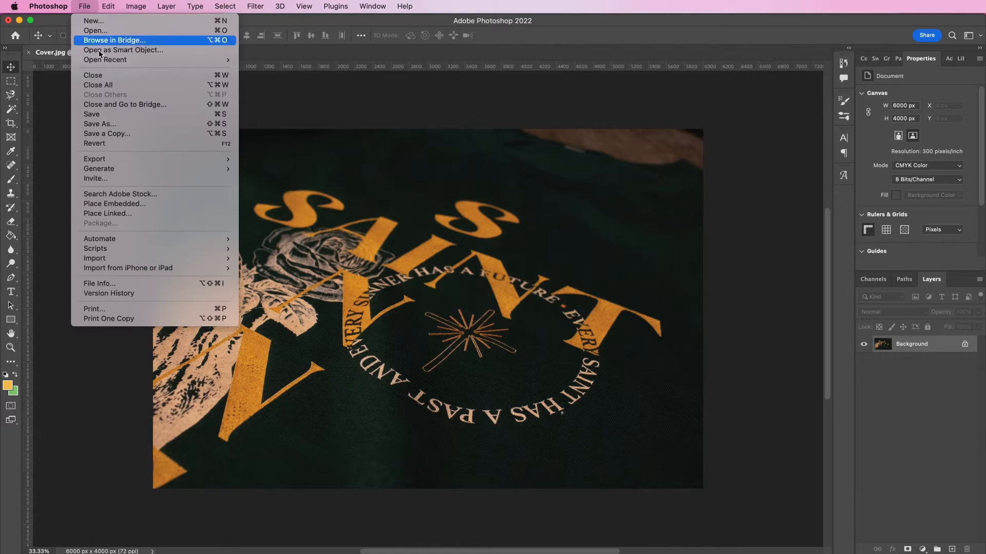
{"action": "left_click", "coordinate": [110, 125]}
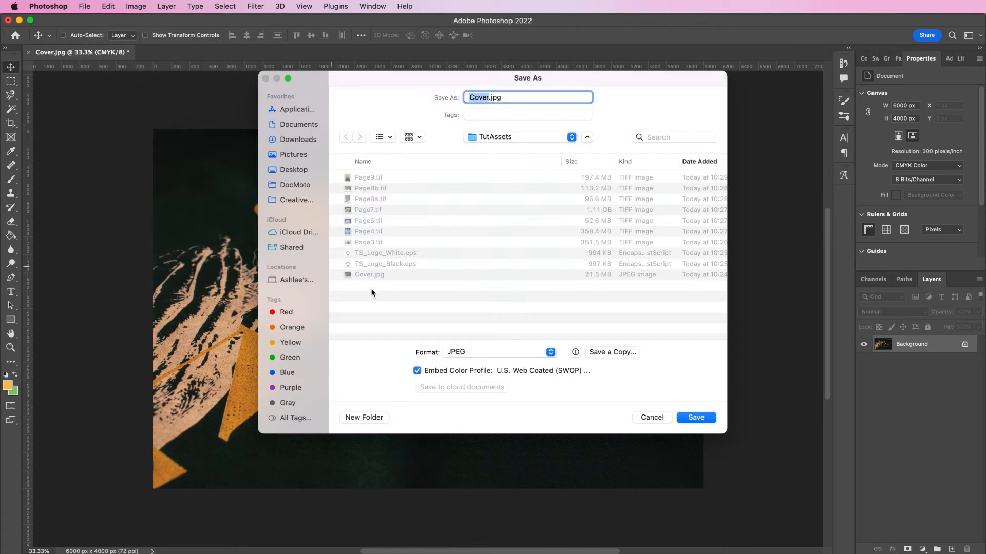
{"action": "left_click", "coordinate": [456, 355]}
{"action": "left_click", "coordinate": [466, 424]}
{"action": "left_click", "coordinate": [691, 419]}
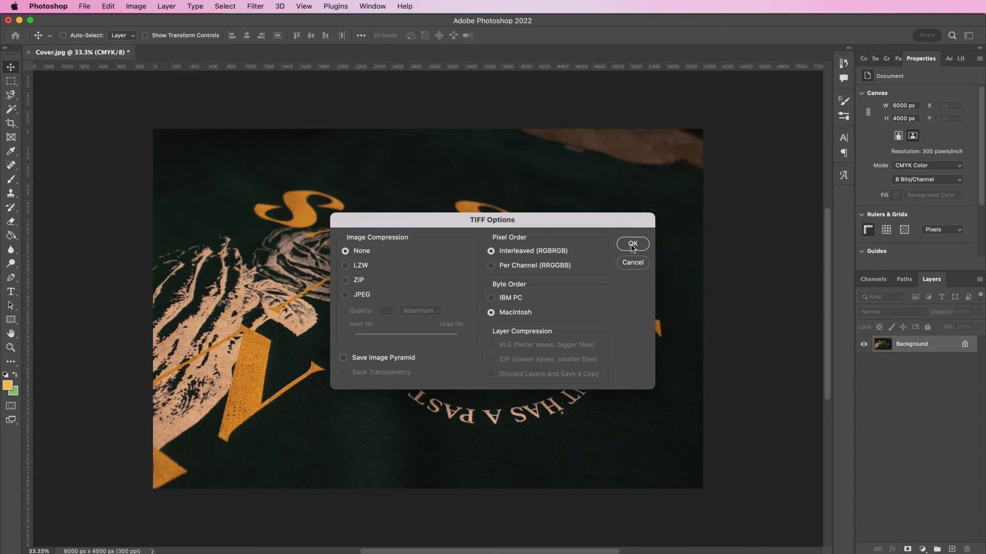
{"action": "left_click", "coordinate": [633, 245]}
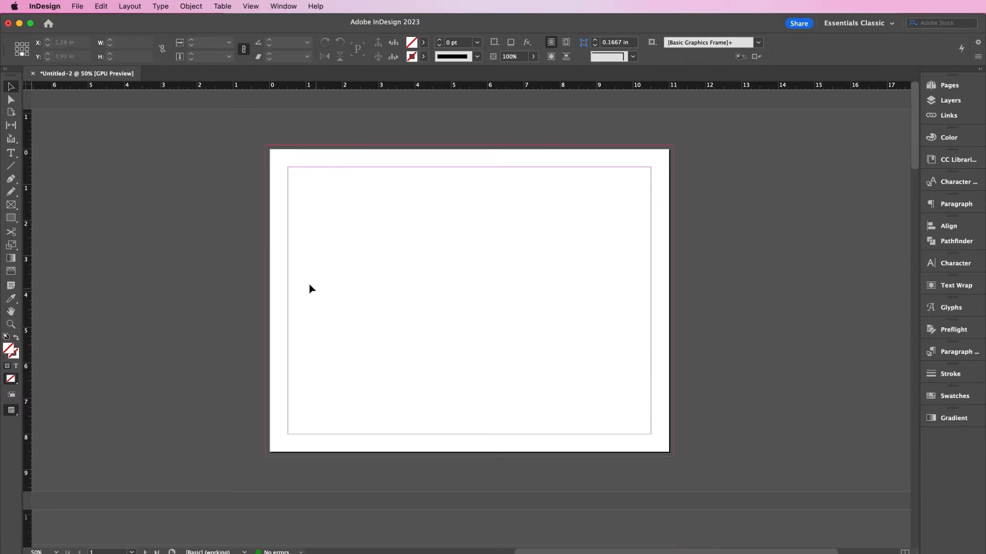
- Place Cover.tif across page 1 out to the bleed and view it in Preview mode
{"action": "key", "text": "super+d"}
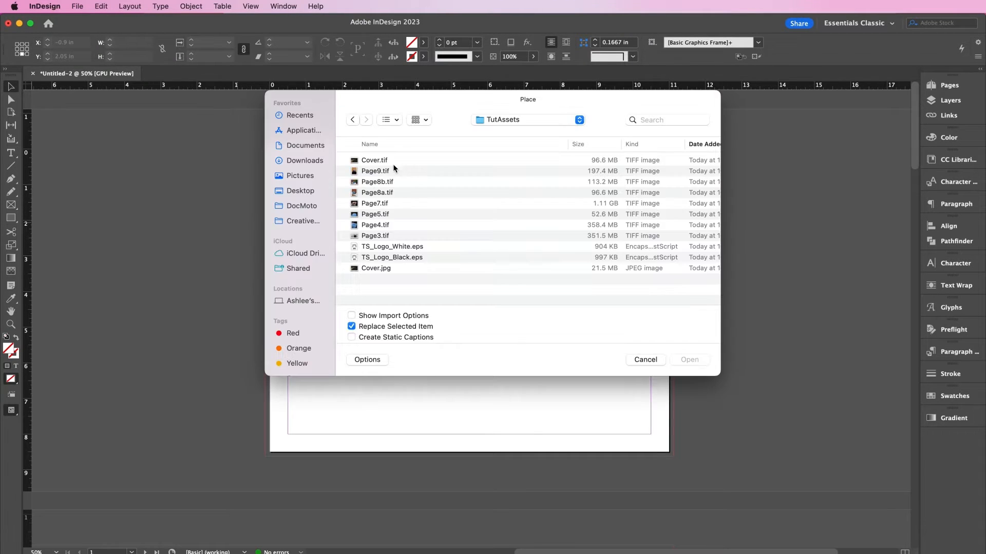
{"action": "double_click", "coordinate": [393, 161]}
{"action": "left_click_drag", "start_coordinate": [246, 127], "coordinate": [764, 450]}
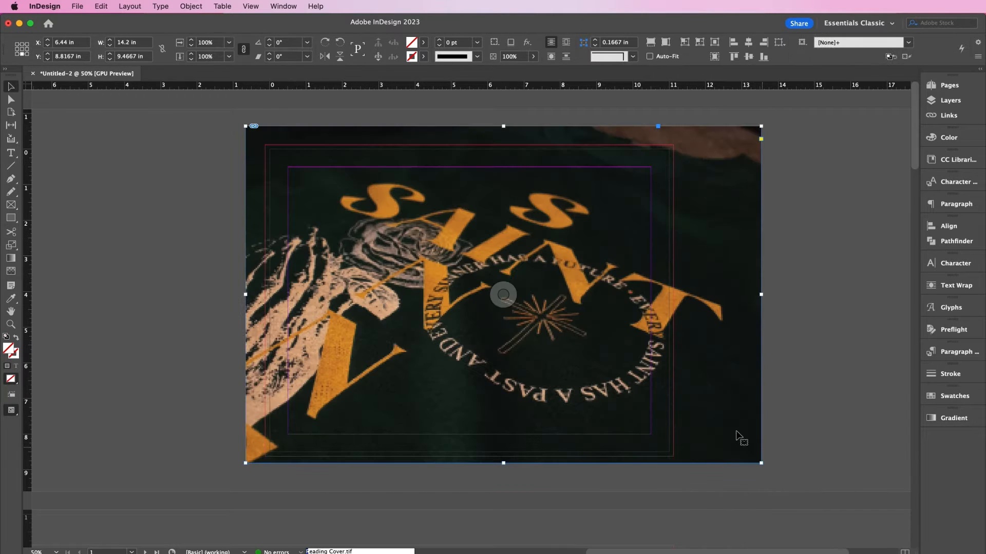
{"action": "left_click_drag", "start_coordinate": [578, 384], "coordinate": [592, 393]}
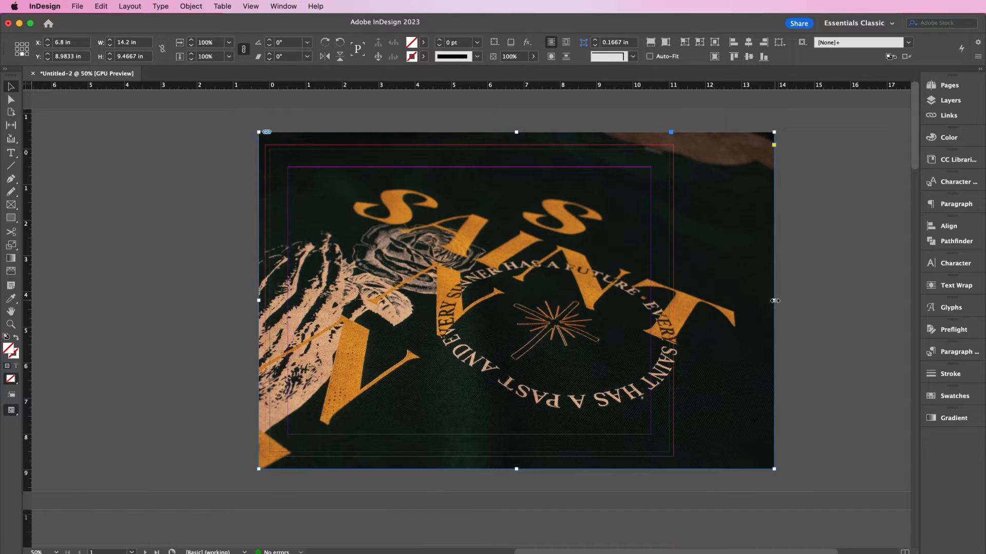
{"action": "key", "text": "w"}
{"action": "left_click", "coordinate": [811, 362]}
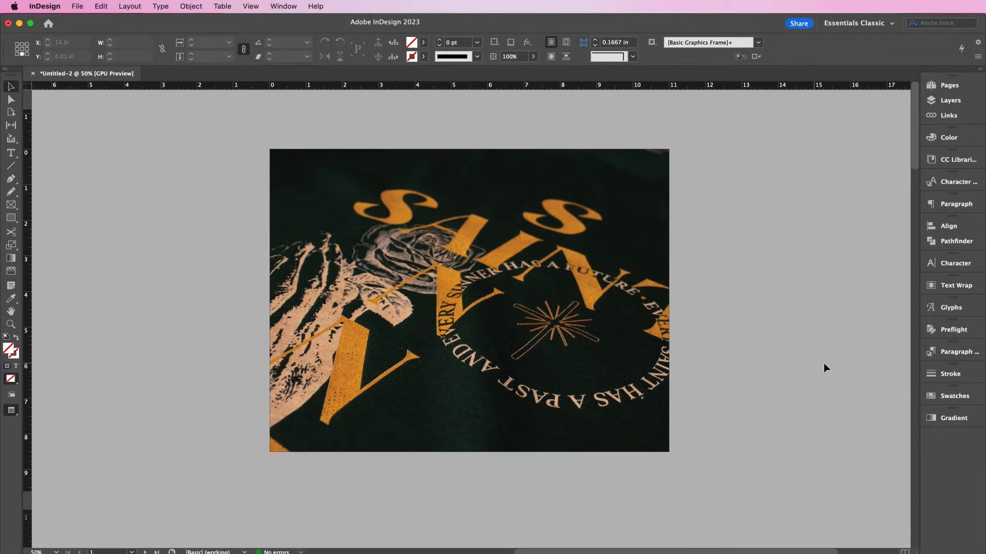
{"action": "left_click", "coordinate": [926, 396]}
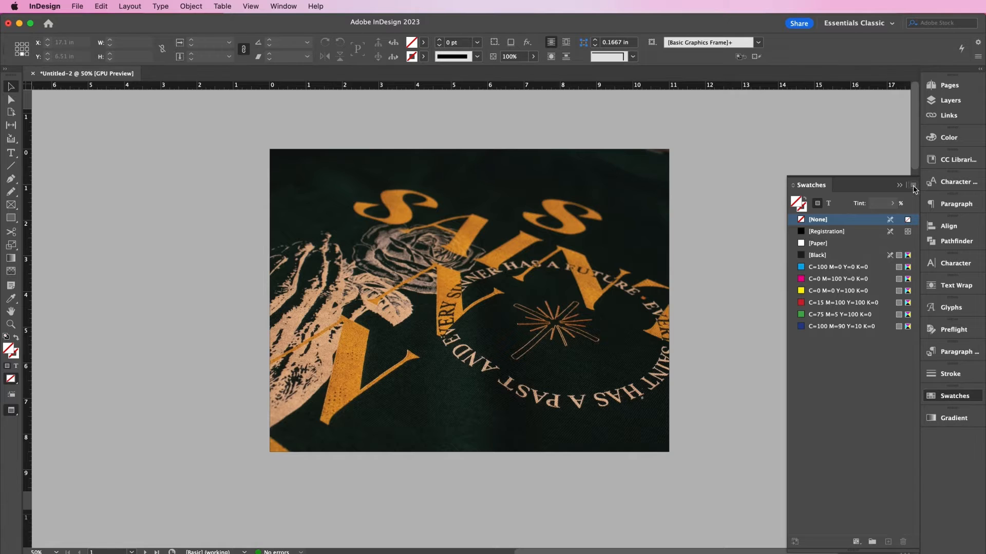
- Add a process swatch named Dark Green with values C59 M5 Y54 K87
{"action": "left_click", "coordinate": [913, 186]}
{"action": "left_click", "coordinate": [861, 193]}
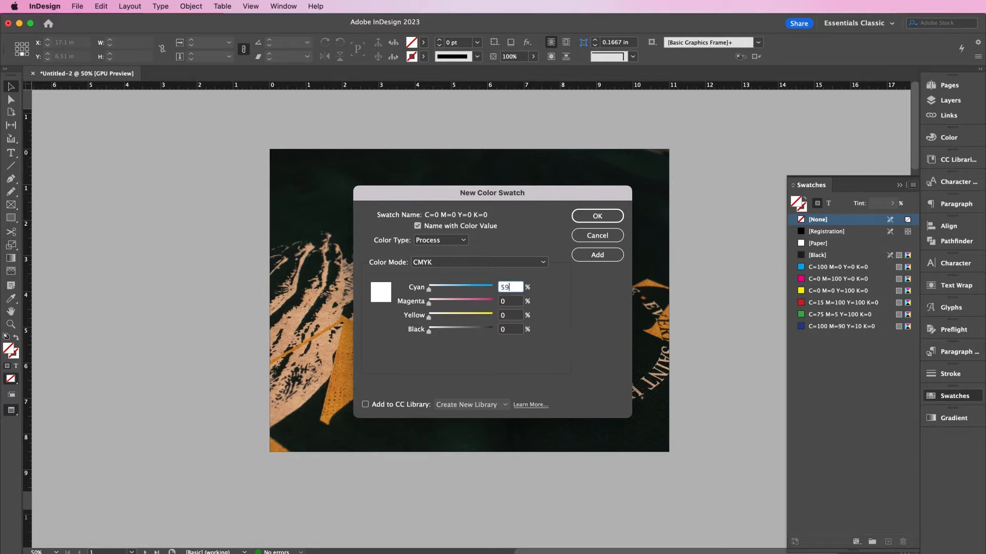
{"action": "type", "text": "59"}
{"action": "key", "text": "Tab"}
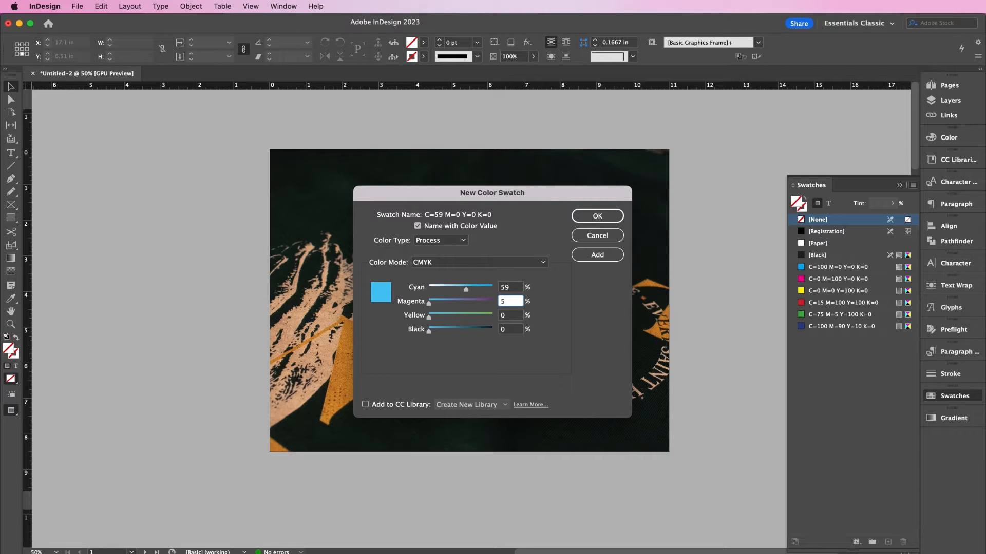
{"action": "key", "text": "Tab"}
{"action": "key", "text": "Tab"}
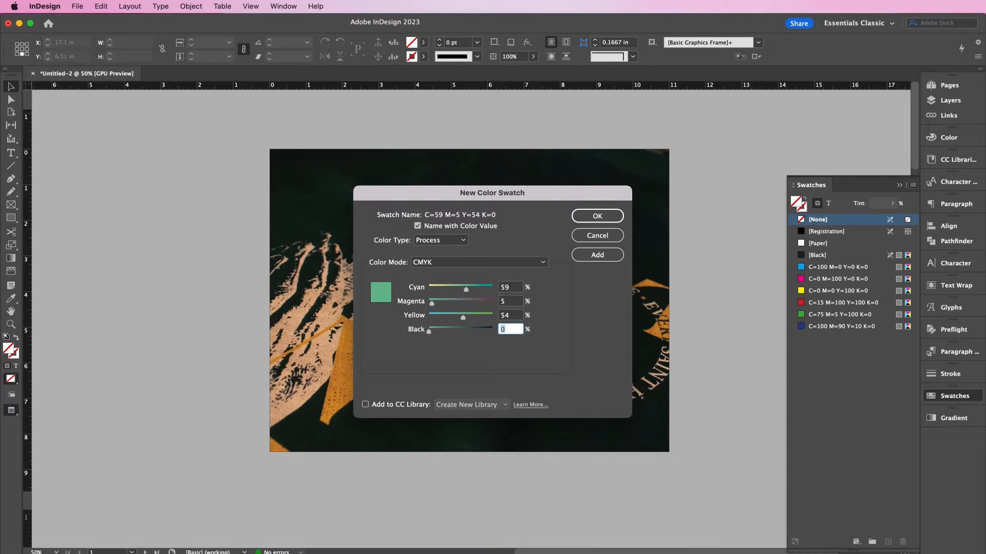
{"action": "left_click", "coordinate": [429, 226]}
{"action": "type", "text": "Dark"}
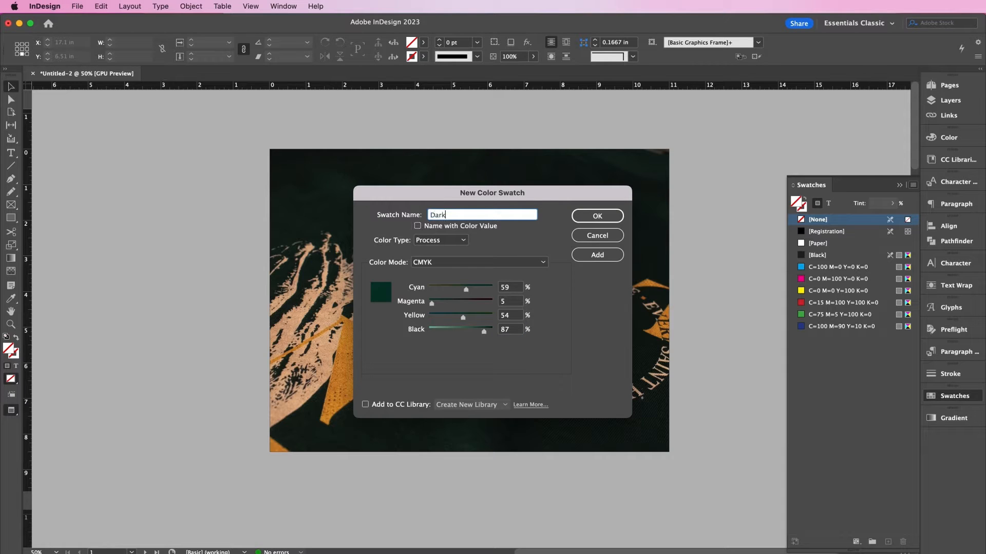
{"action": "type", "text": " Green"}
{"action": "left_click", "coordinate": [597, 255]}
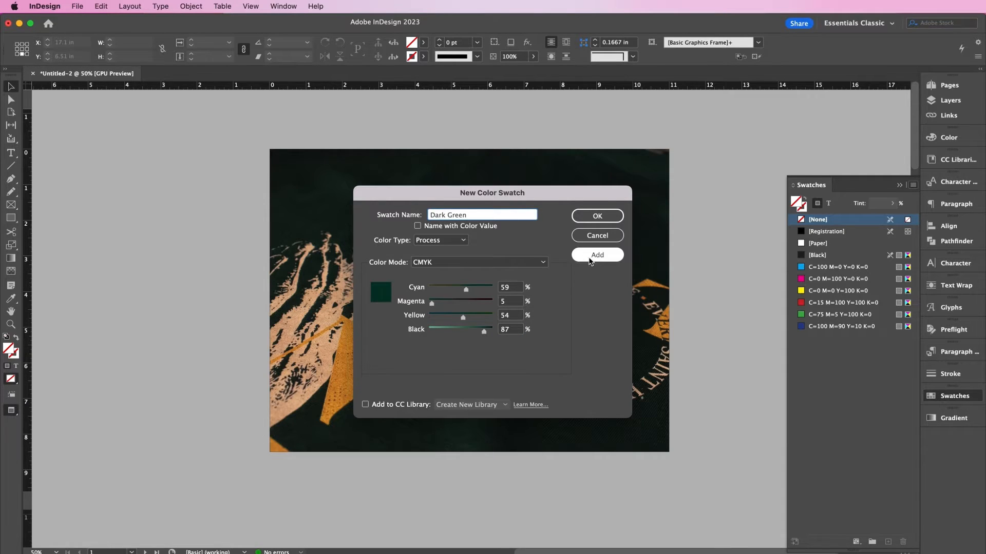
{"action": "left_click", "coordinate": [590, 217]}
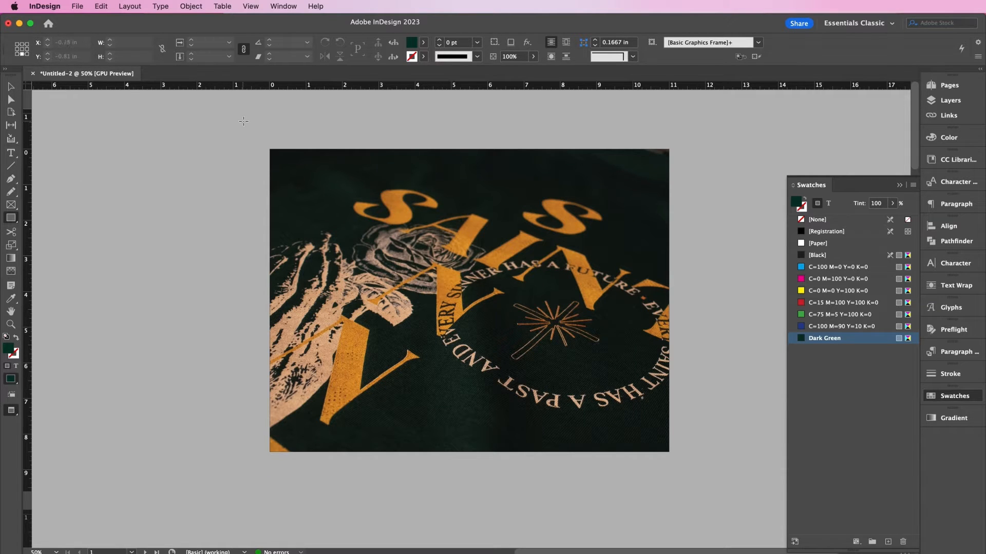
- Draw a page-covering rectangle and give it Multiply blending, 50% opacity and a 90° gradient feather
{"action": "left_click_drag", "start_coordinate": [262, 139], "coordinate": [679, 464]}
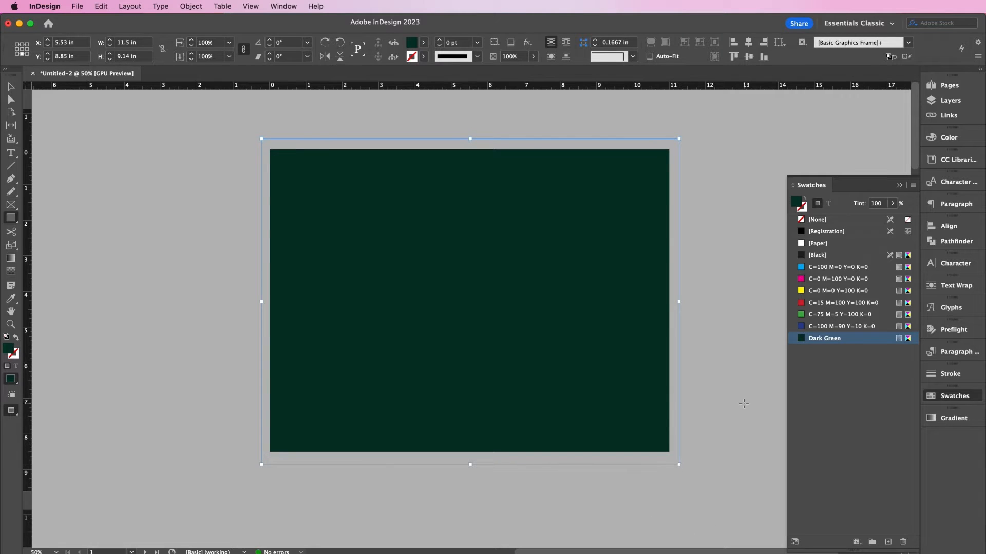
{"action": "left_click", "coordinate": [196, 7]}
{"action": "mouse_move", "coordinate": [245, 260]}
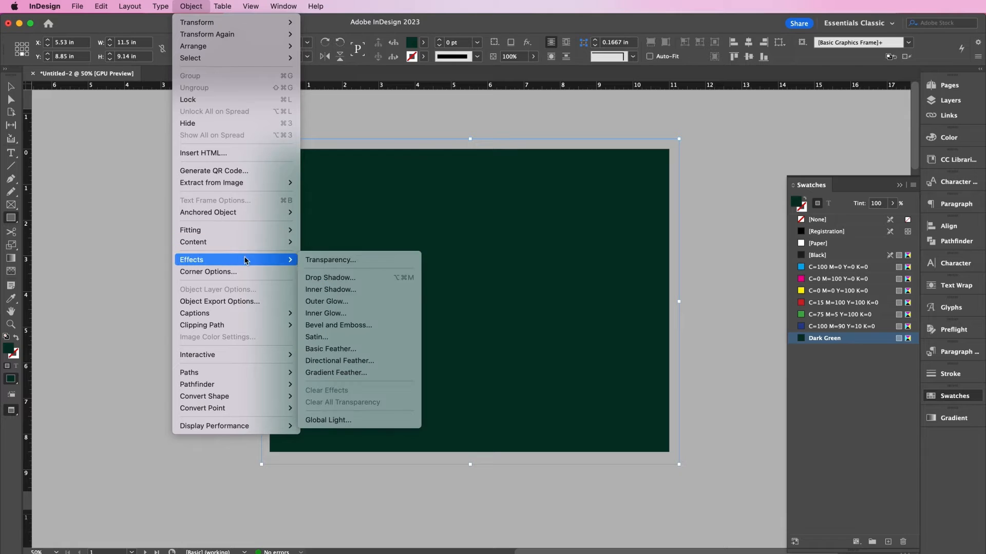
{"action": "left_click", "coordinate": [333, 263]}
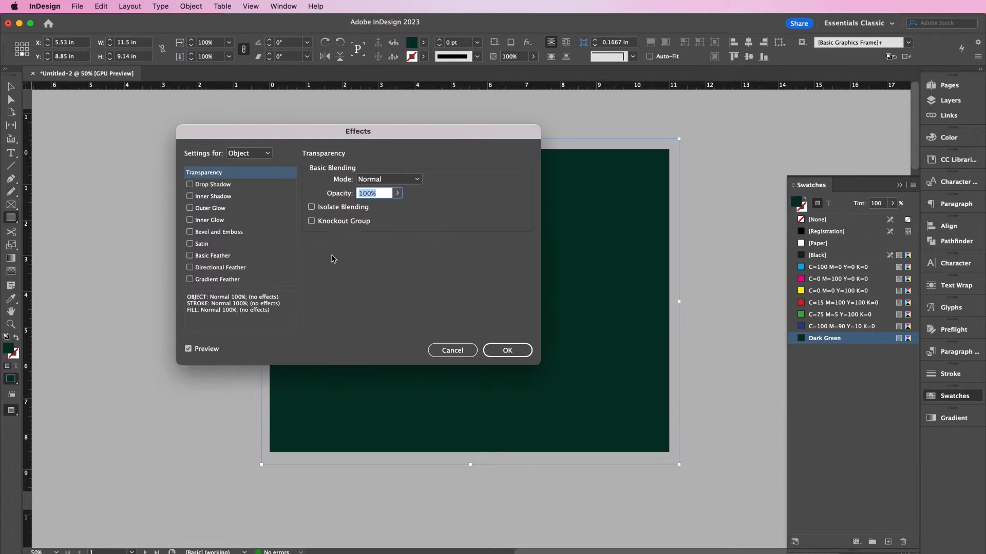
{"action": "left_click", "coordinate": [389, 179]}
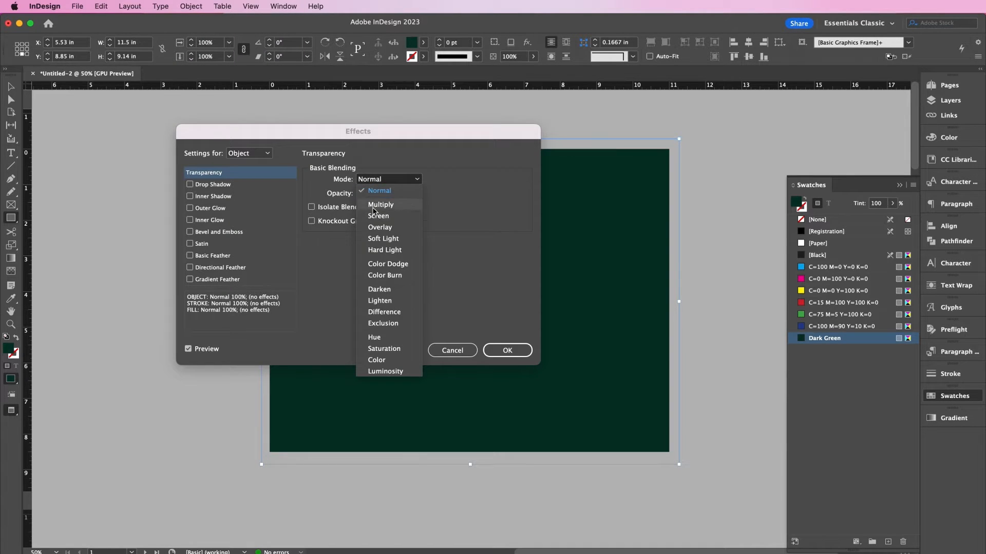
{"action": "left_click", "coordinate": [374, 192]}
{"action": "double_click", "coordinate": [368, 195]}
{"action": "type", "text": "50"}
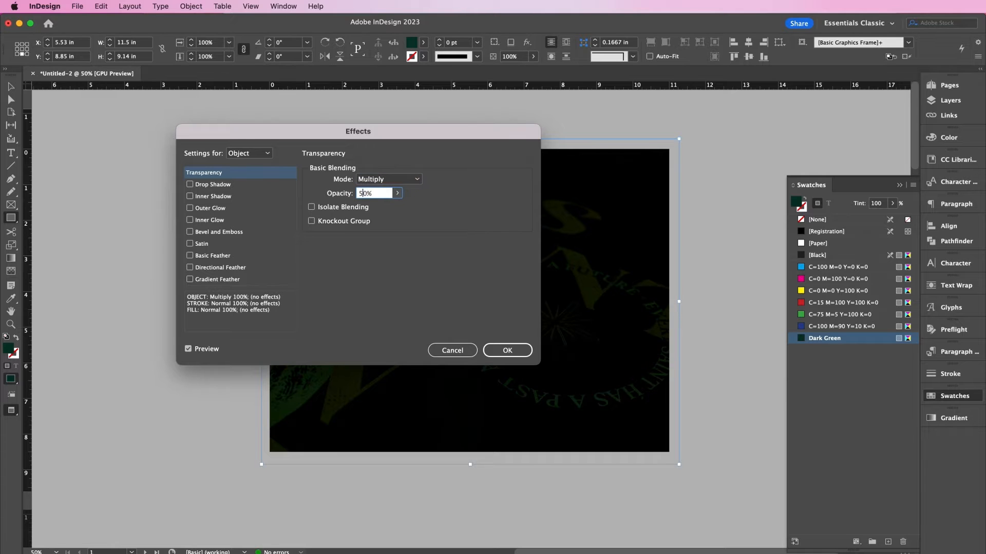
{"action": "left_click", "coordinate": [238, 280]}
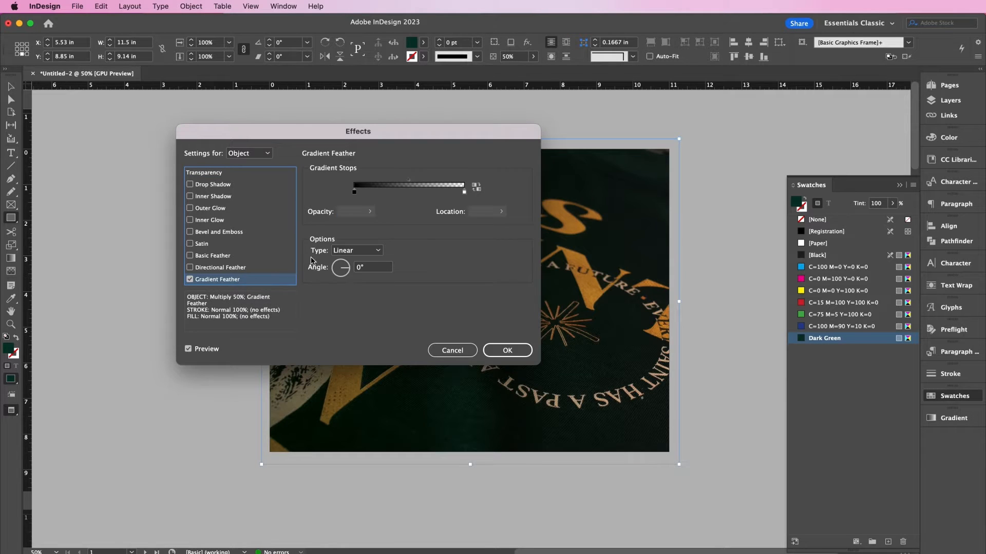
{"action": "left_click", "coordinate": [359, 269]}
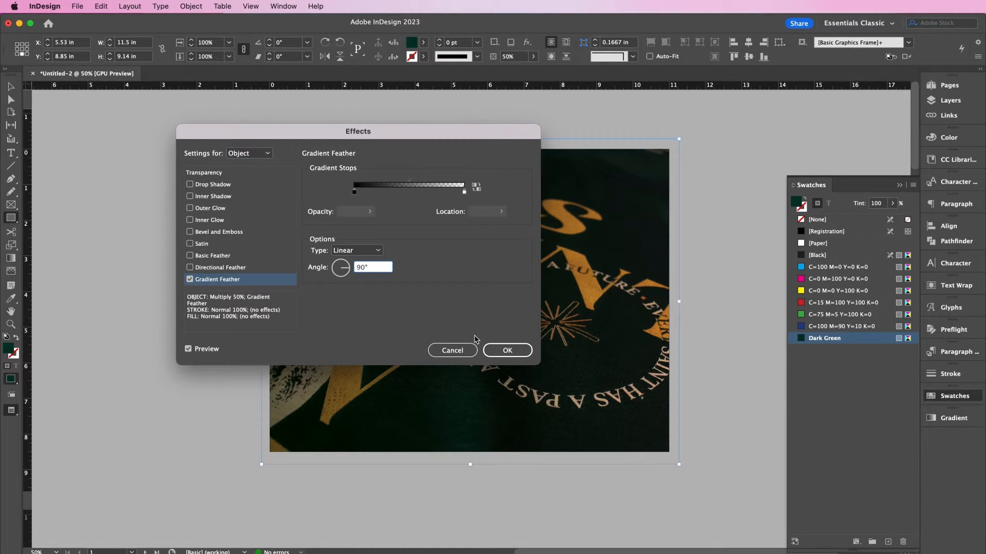
{"action": "left_click", "coordinate": [507, 350]}
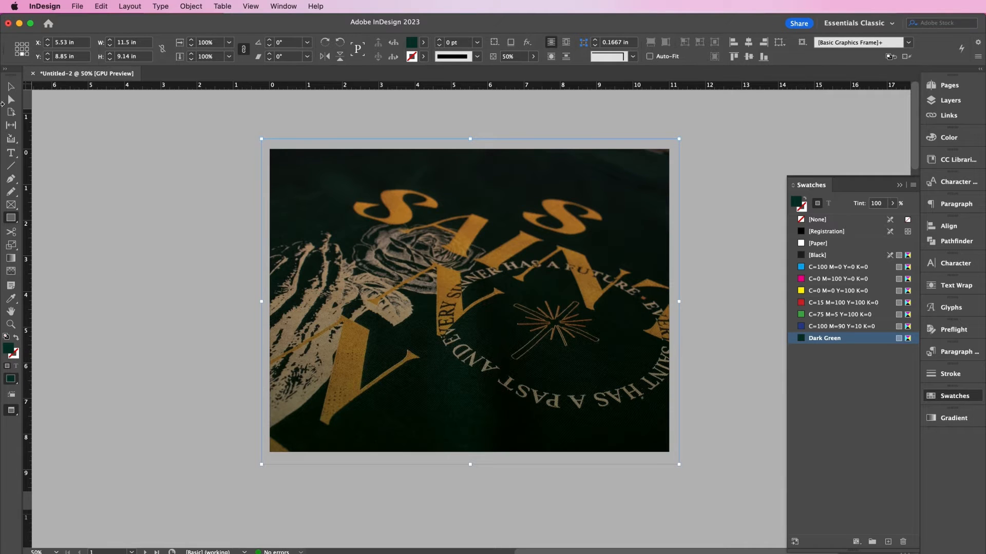
{"action": "left_click", "coordinate": [11, 86]}
- Create a new text frame and set its word in white Befitting at 70 pt
{"action": "left_click", "coordinate": [144, 273]}
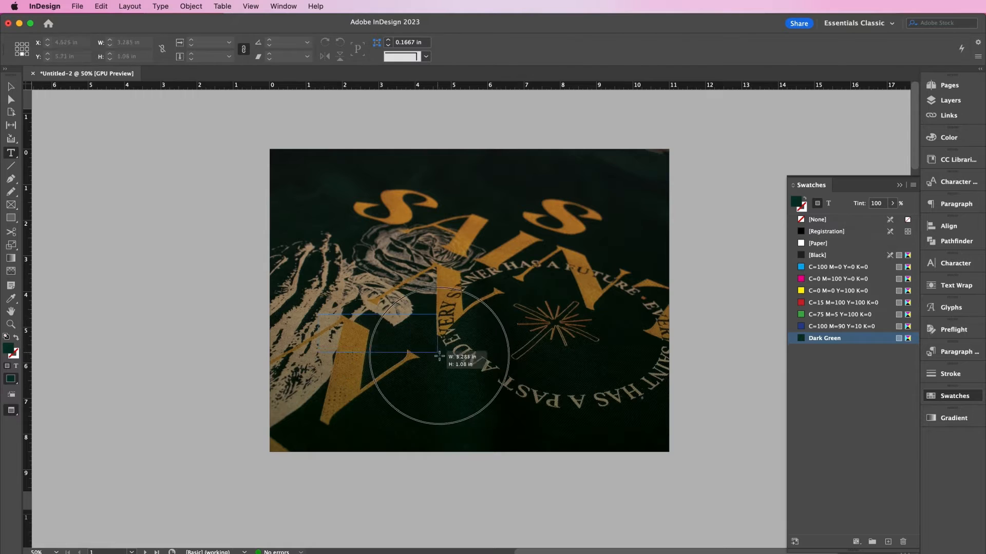
{"action": "key", "text": "t"}
{"action": "double_click", "coordinate": [320, 316]}
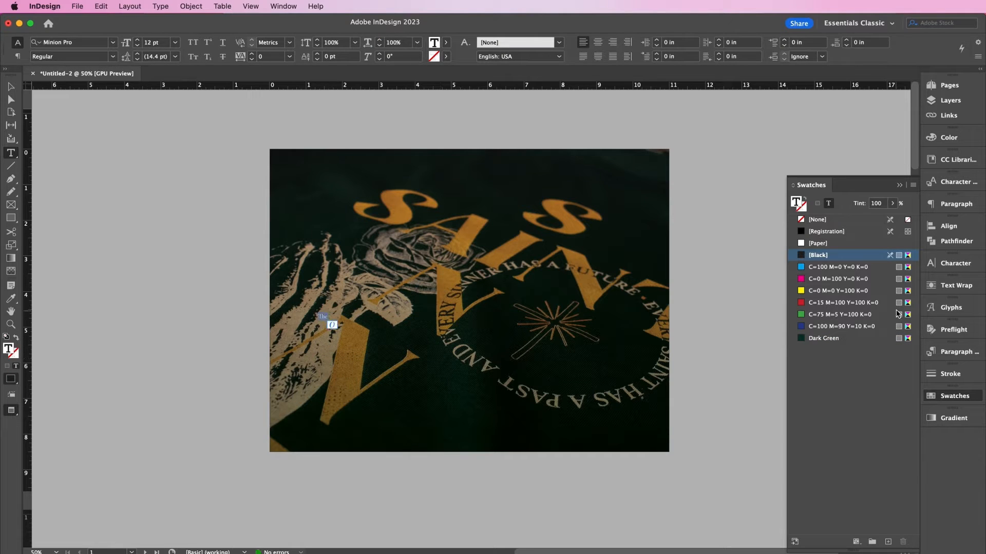
{"action": "left_click", "coordinate": [844, 243]}
{"action": "left_click", "coordinate": [955, 263]}
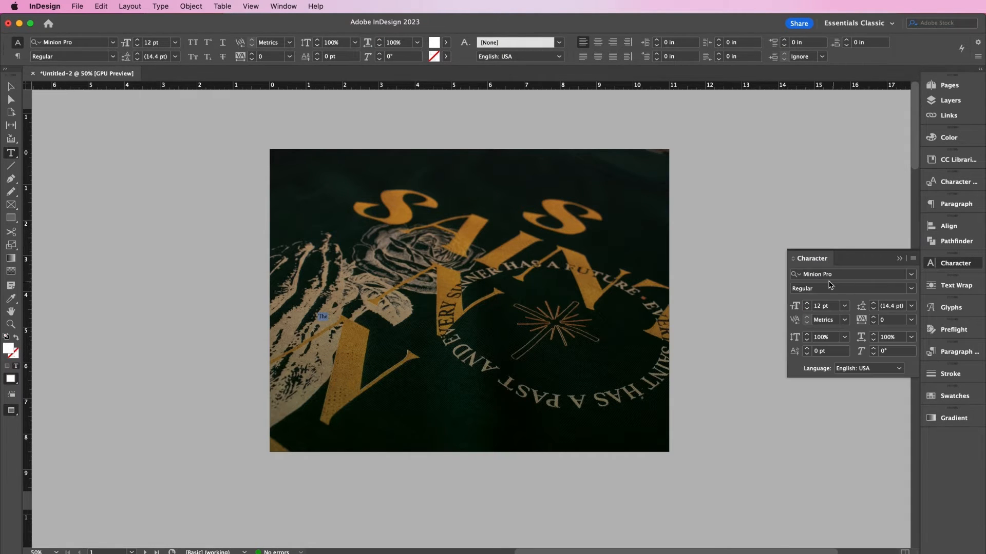
{"action": "left_click", "coordinate": [828, 274]}
{"action": "type", "text": "bef"}
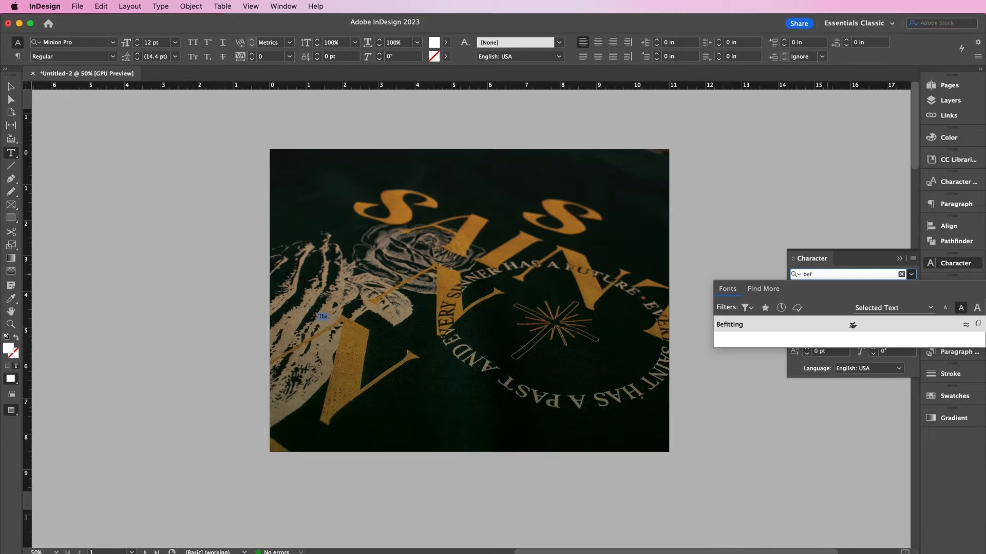
{"action": "key", "text": "Return"}
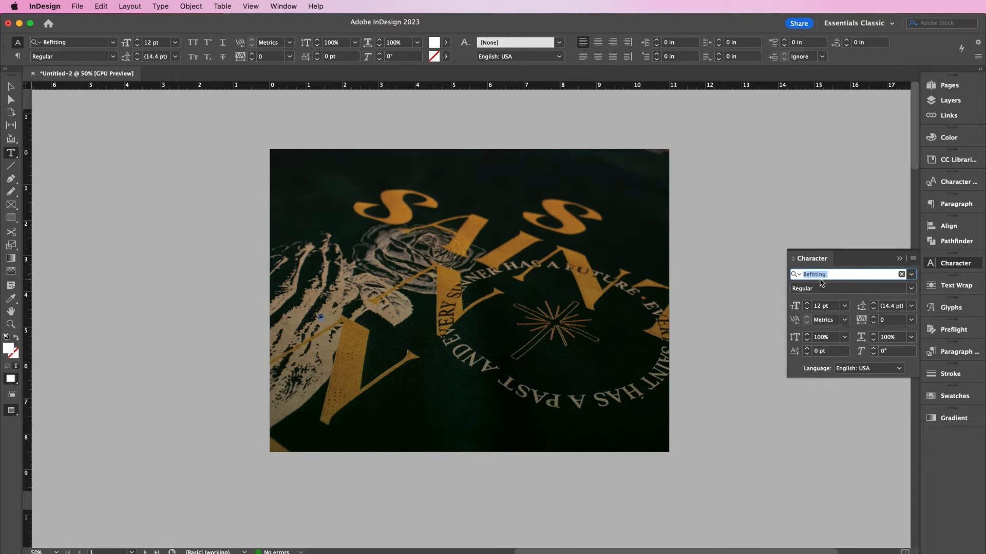
{"action": "double_click", "coordinate": [820, 306]}
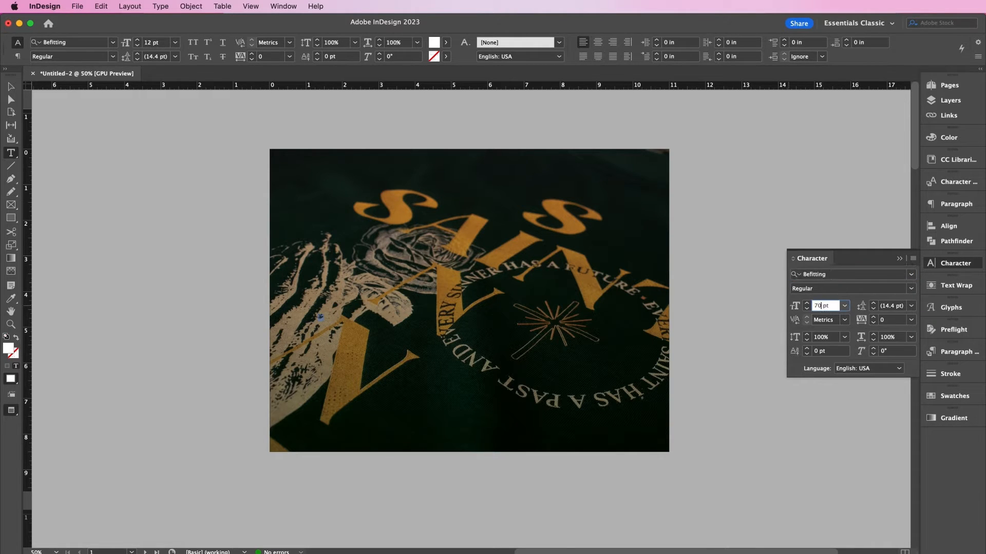
{"action": "key", "text": "Return"}
{"action": "left_click", "coordinate": [10, 86]}
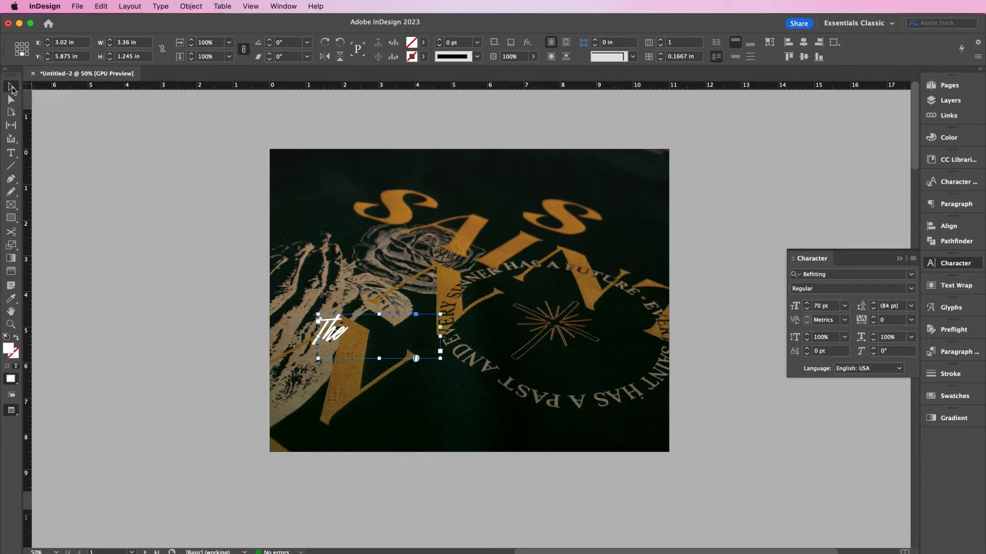
- Shear the The frame by 11°
{"action": "left_click", "coordinate": [191, 6]}
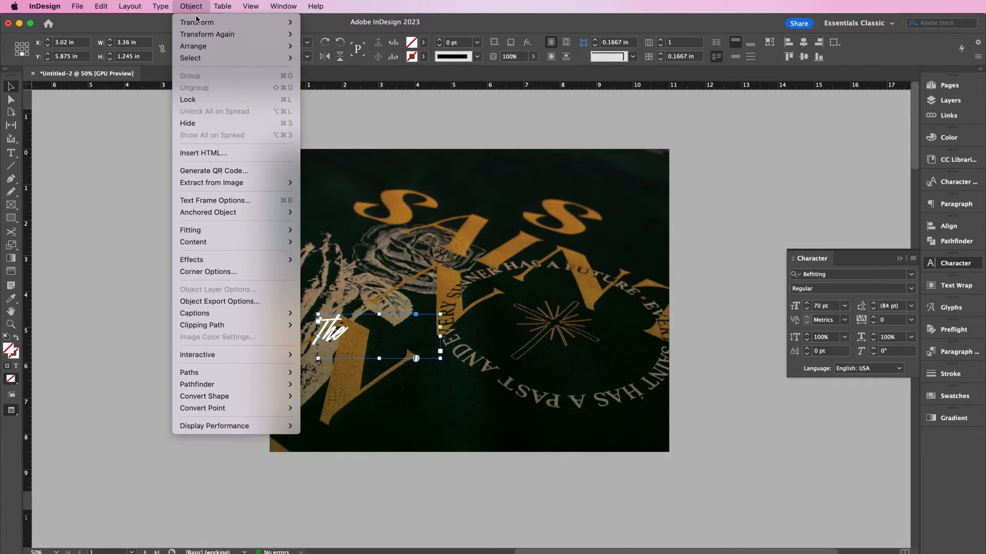
{"action": "mouse_move", "coordinate": [198, 23]}
{"action": "left_click", "coordinate": [324, 58]}
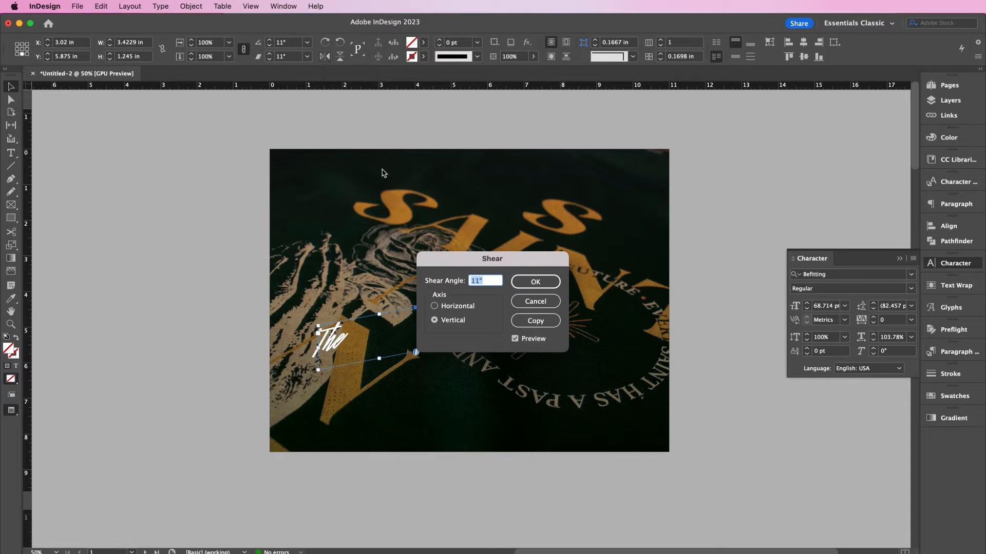
{"action": "left_click", "coordinate": [528, 281]}
- Duplicate the The frame below-left and retype it as First at 130 pt
{"action": "left_click_drag", "start_coordinate": [359, 337], "coordinate": [323, 385]}
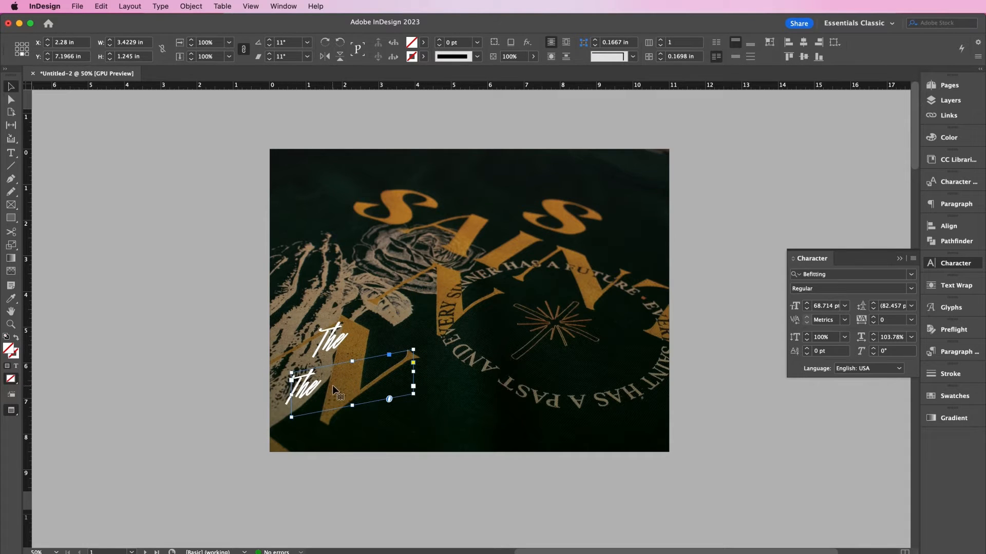
{"action": "double_click", "coordinate": [332, 385]}
{"action": "key", "text": "super+a"}
{"action": "type", "text": "Fut"}
{"action": "key", "text": "super+a"}
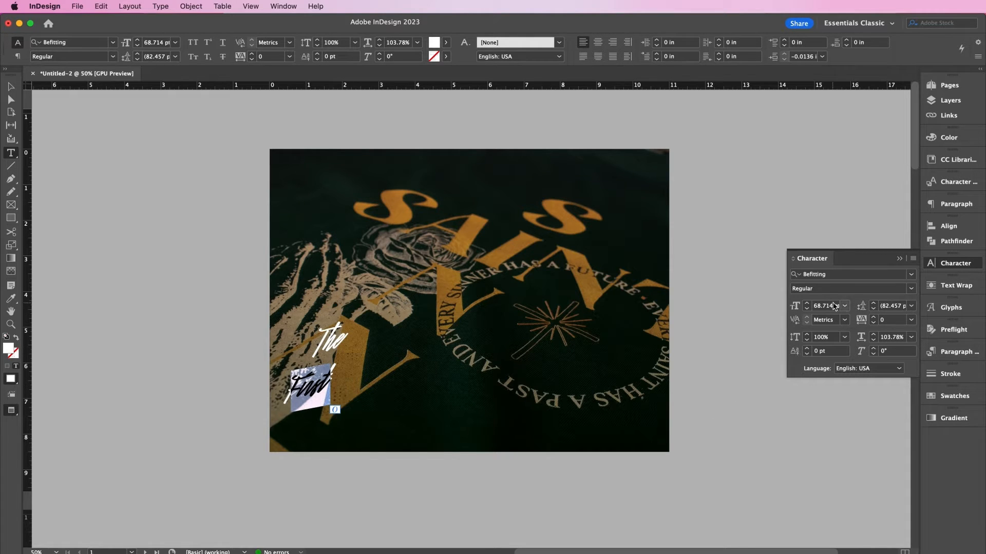
{"action": "double_click", "coordinate": [835, 307]}
{"action": "type", "text": "130"}
{"action": "key", "text": "Return"}
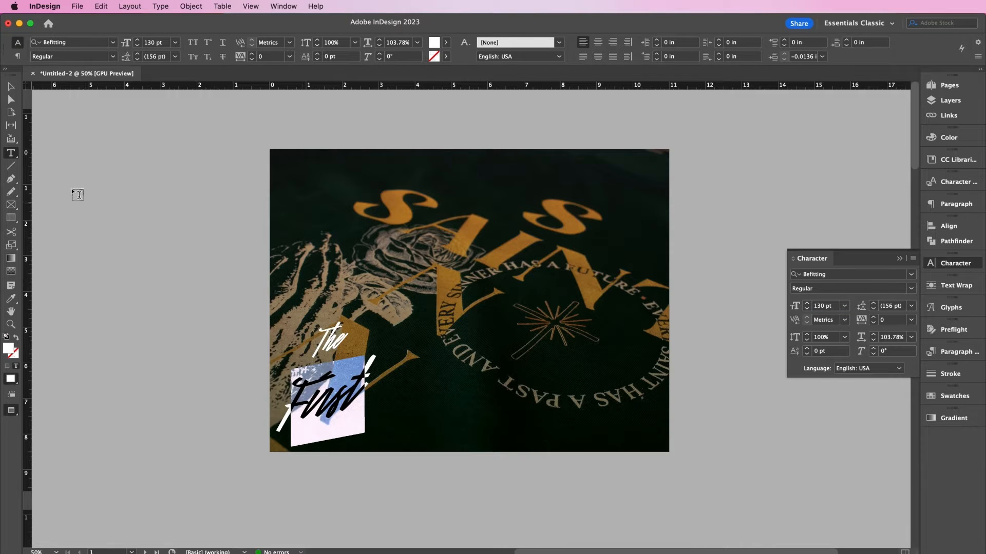
- Widen the First frame and extend its text to 'First Impression'
{"action": "left_click", "coordinate": [10, 86]}
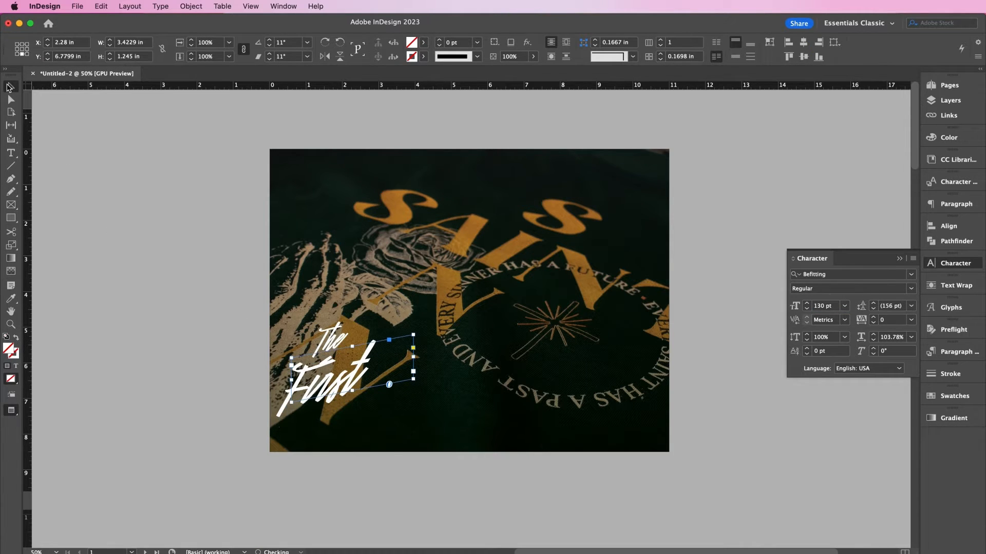
{"action": "key", "text": "Up"}
{"action": "key", "text": "Up"}
{"action": "key", "text": "Up"}
{"action": "key", "text": "Up"}
{"action": "key", "text": "Up"}
{"action": "key", "text": "Up"}
{"action": "key", "text": "Up"}
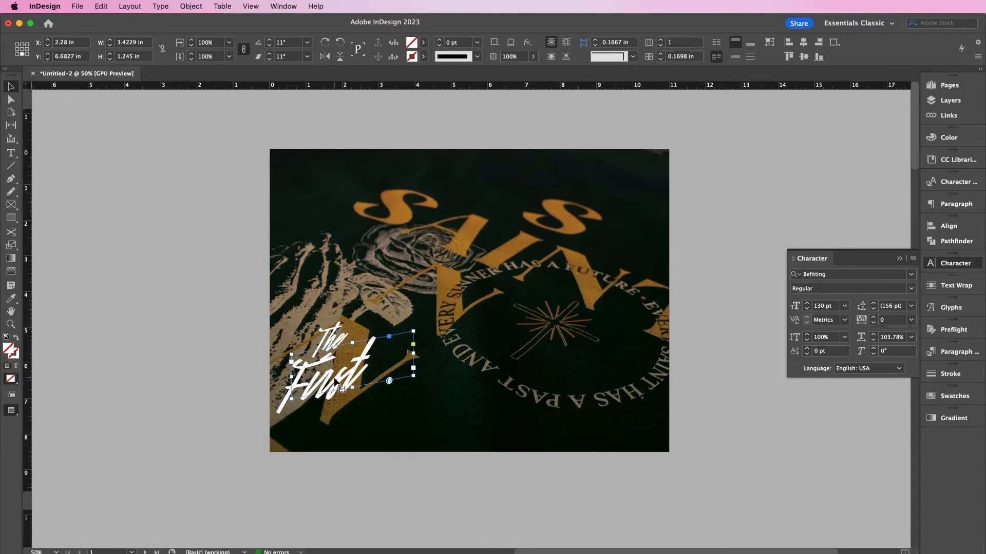
{"action": "left_click_drag", "start_coordinate": [413, 354], "coordinate": [524, 332]}
{"action": "double_click", "coordinate": [477, 344]}
{"action": "type", "text": "Impression"}
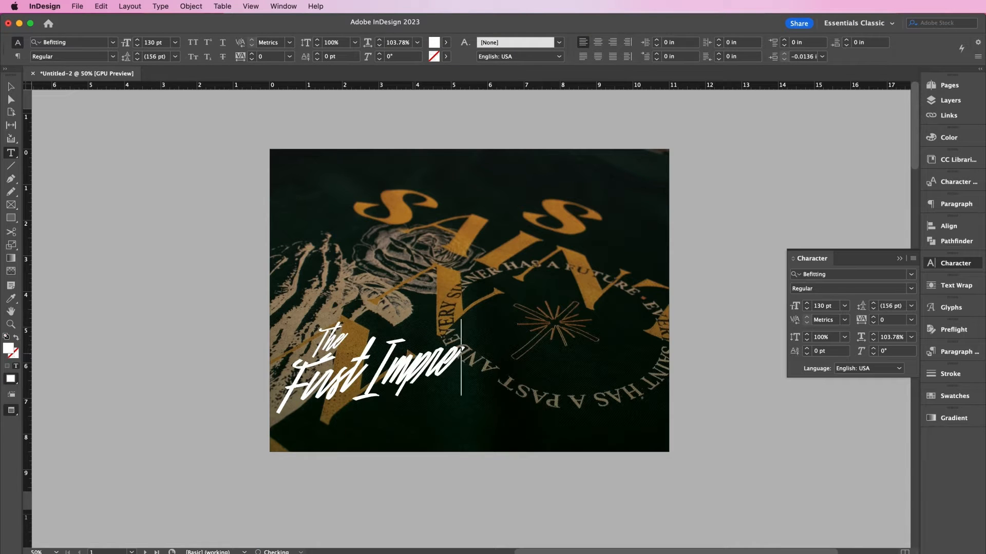
{"action": "key", "text": "Escape"}
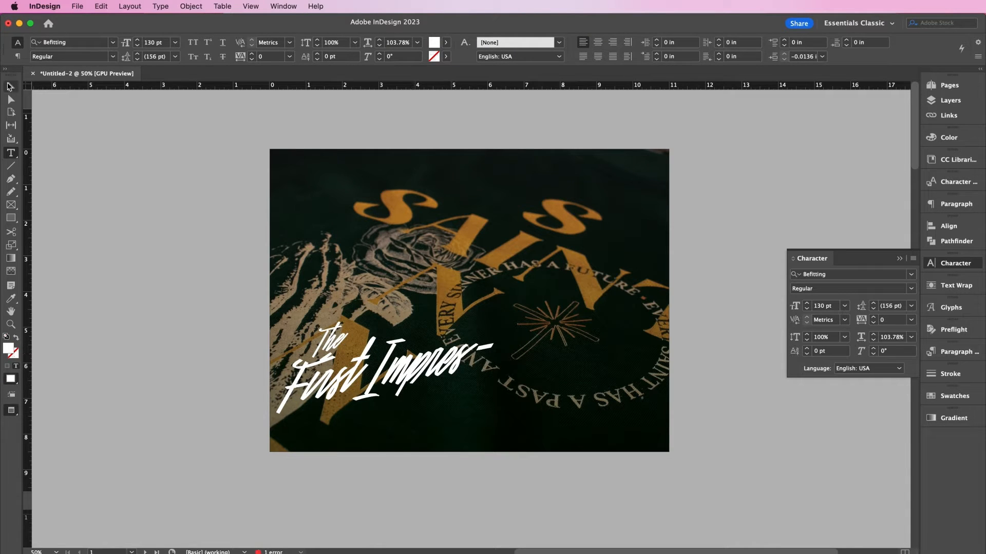
{"action": "left_click_drag", "start_coordinate": [523, 354], "coordinate": [556, 355]}
- Copy and paste the The frame, placing the duplicate below the heading
{"action": "left_click", "coordinate": [331, 333]}
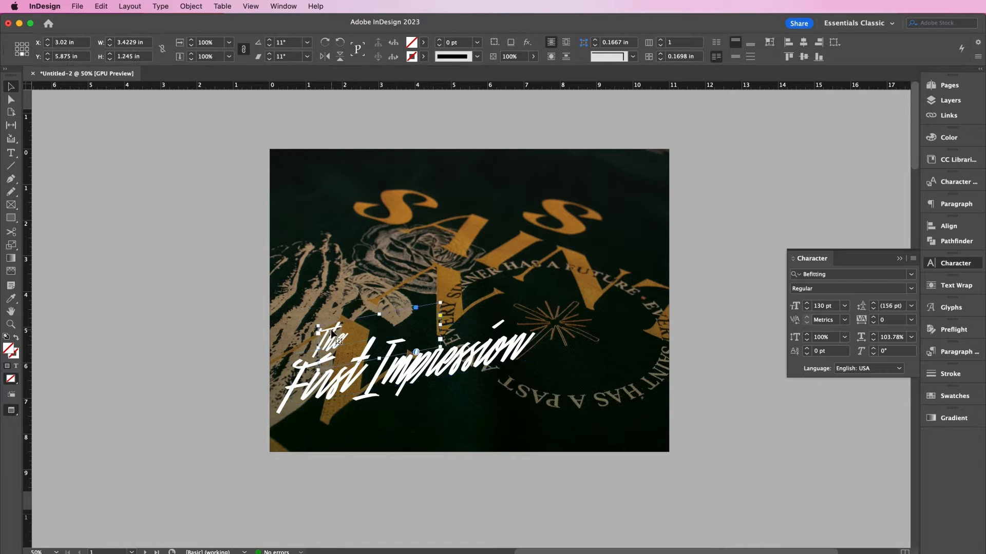
{"action": "key", "text": "super+c"}
{"action": "key", "text": "super+v"}
{"action": "left_click_drag", "start_coordinate": [464, 297], "coordinate": [461, 401]}
- Retype the duplicate as 'collection' in Poppins Medium at 12 pt
{"action": "double_click", "coordinate": [422, 409]}
{"action": "type", "text": "collection"}
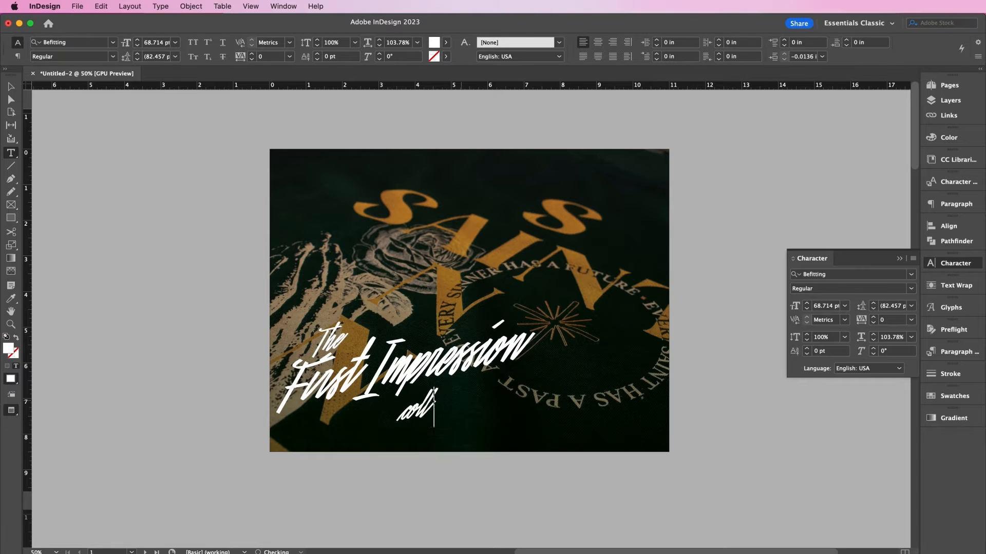
{"action": "key", "text": "super+a"}
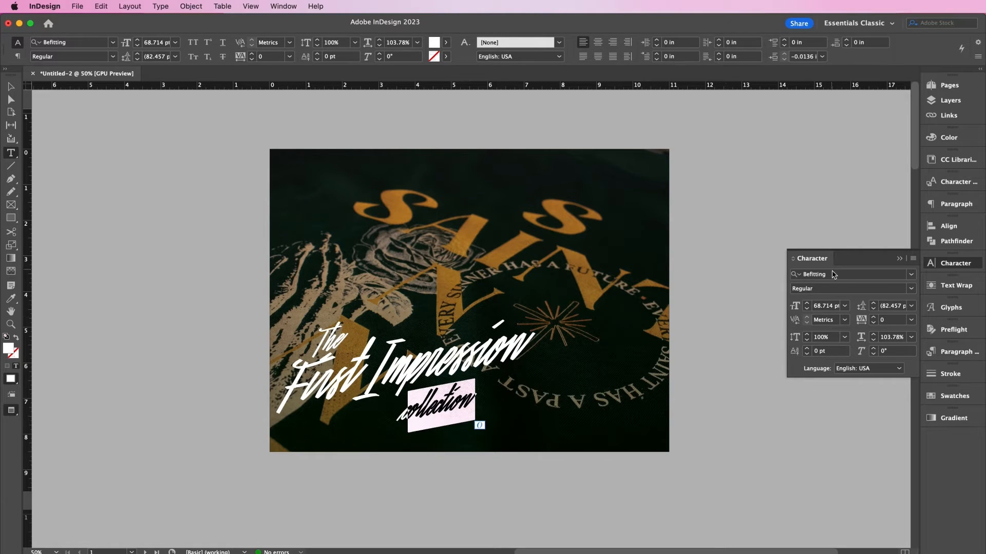
{"action": "left_click", "coordinate": [833, 275]}
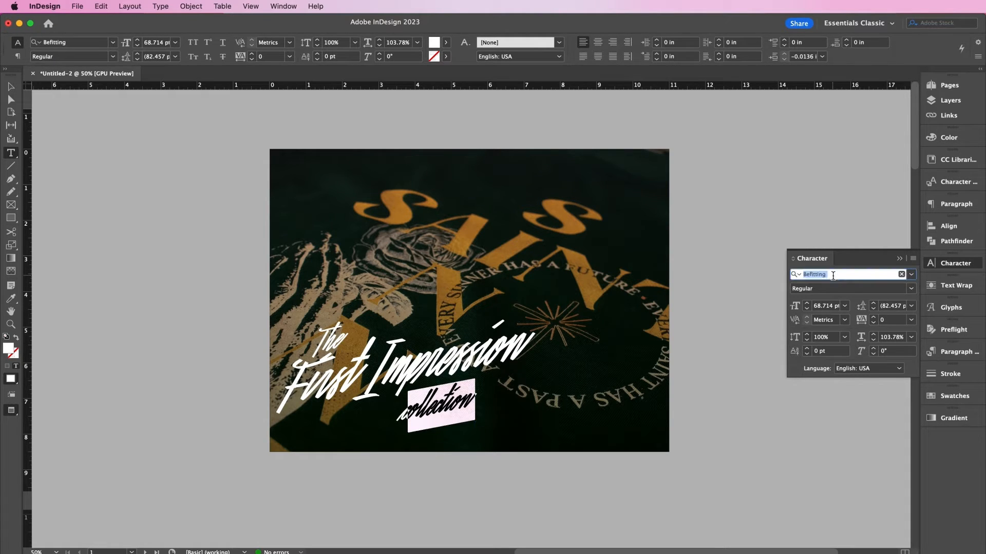
{"action": "type", "text": "poppi"}
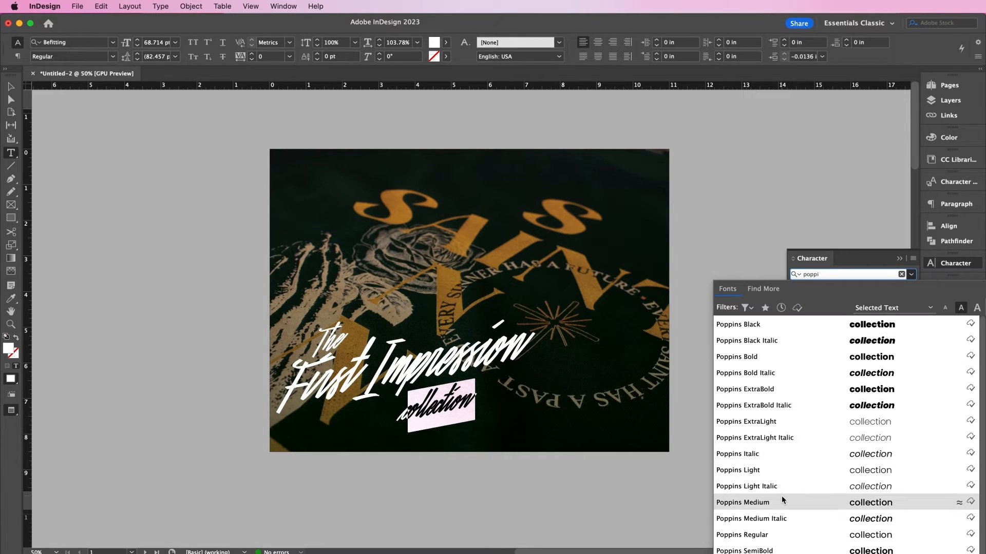
{"action": "left_click", "coordinate": [781, 496]}
{"action": "left_click", "coordinate": [796, 306]}
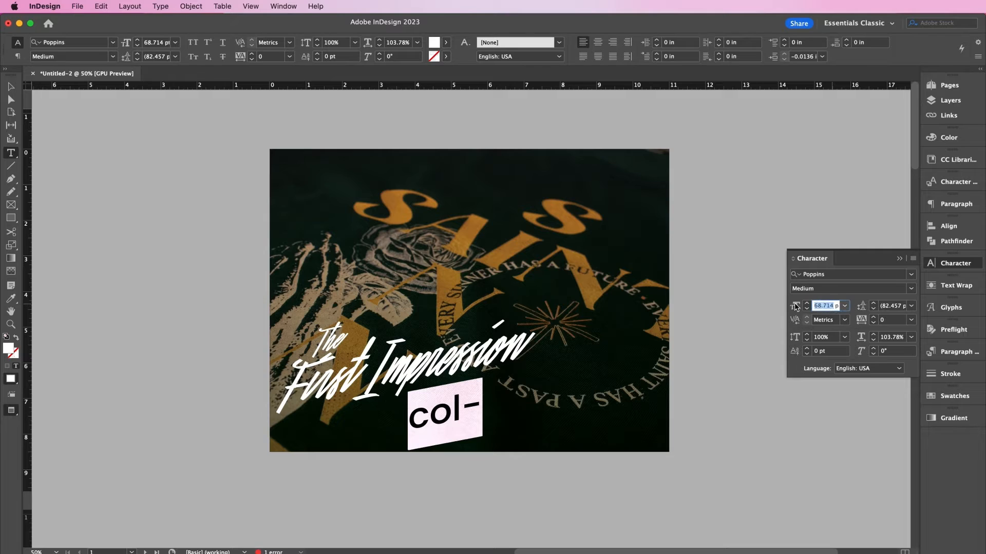
{"action": "type", "text": "12"}
{"action": "key", "text": "Return"}
- Apply tracking 150 and All Caps, then tuck COLLECTION under Impression
{"action": "left_click", "coordinate": [896, 323]}
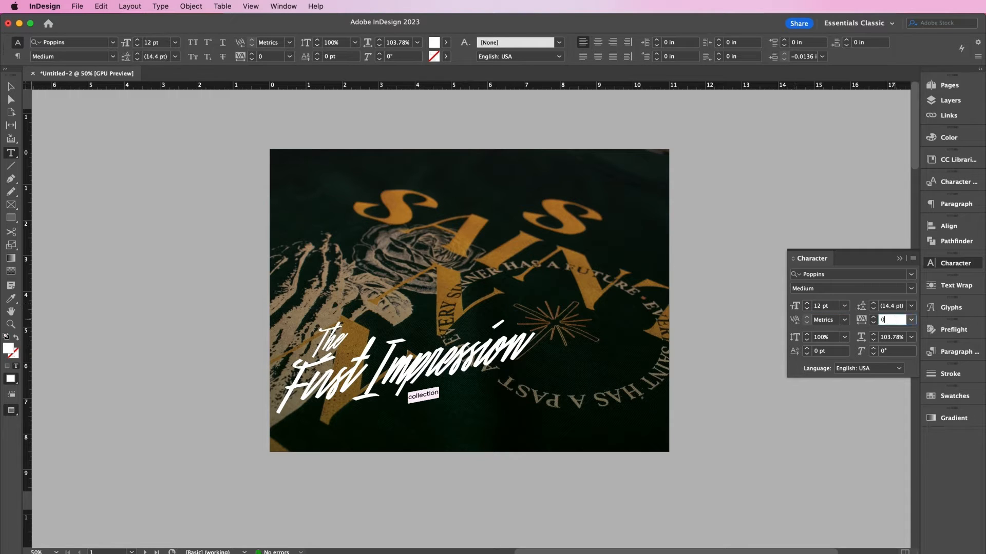
{"action": "key", "text": "Return"}
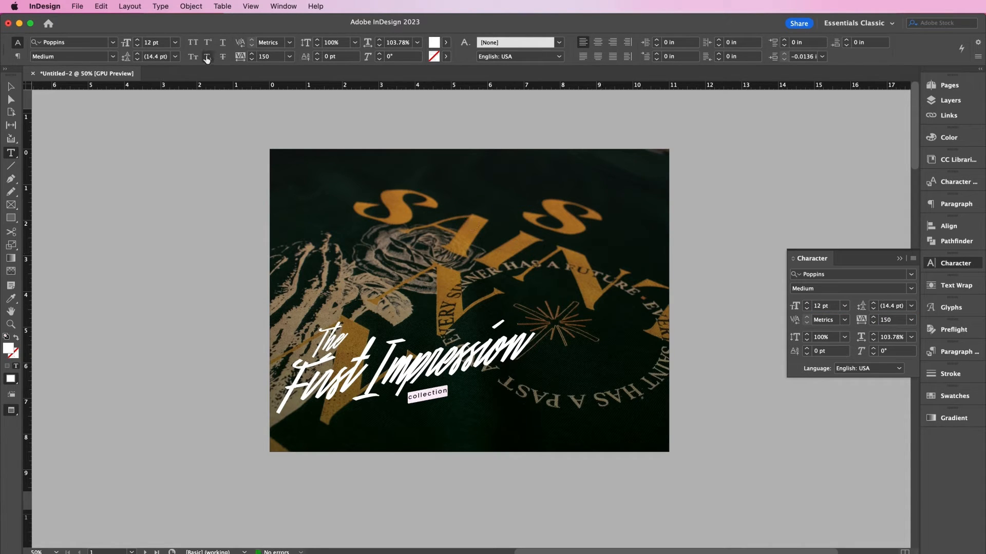
{"action": "left_click", "coordinate": [194, 44]}
{"action": "left_click", "coordinate": [10, 86]}
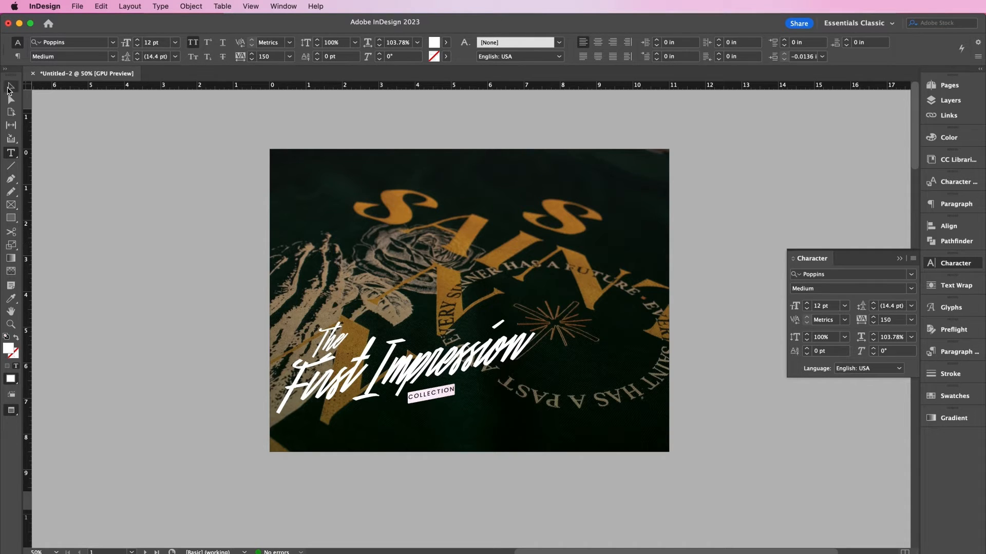
{"action": "left_click_drag", "start_coordinate": [421, 441], "coordinate": [478, 409]}
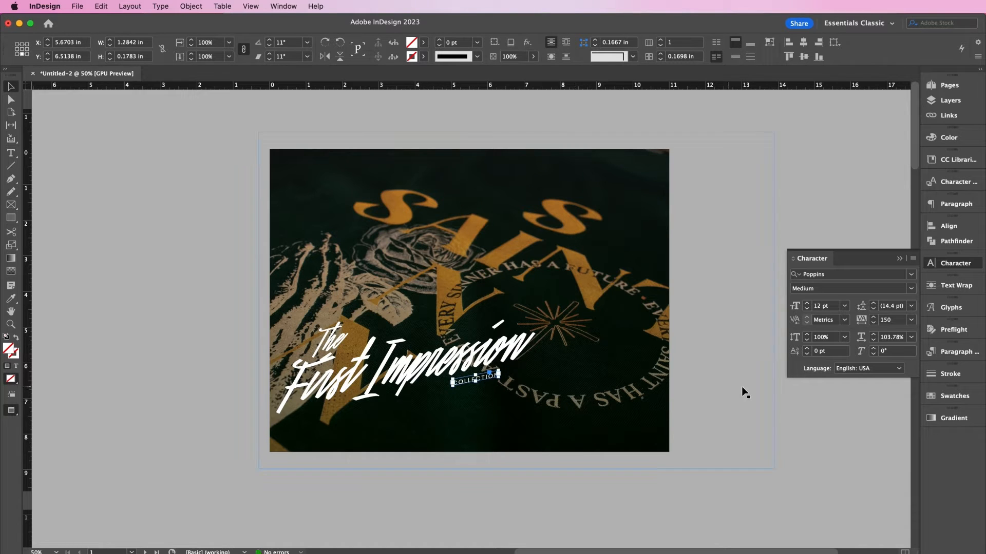
{"action": "left_click", "coordinate": [806, 411]}
- Draw a vertical line near the photo's right edge with no fill and a 0.5 pt Paper stroke
{"action": "key", "text": "p"}
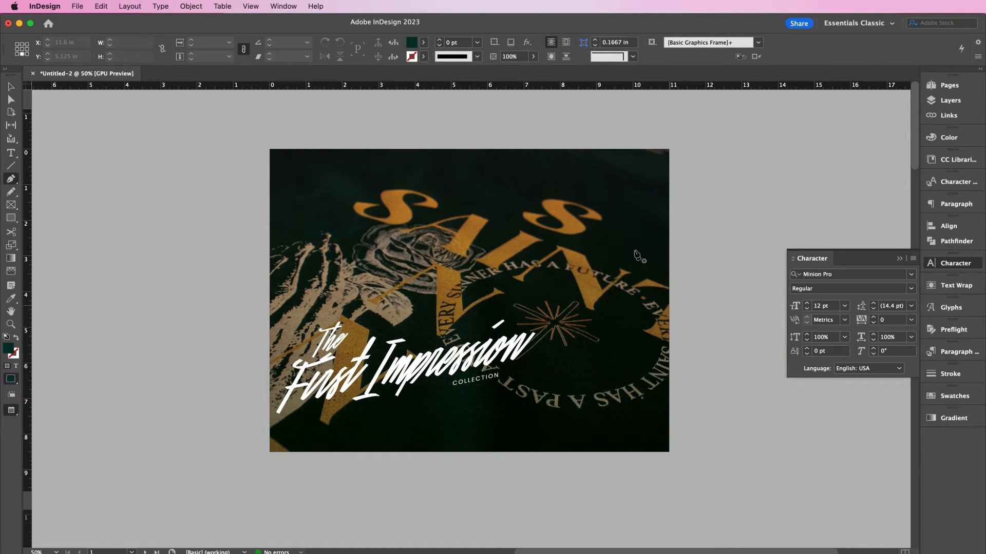
{"action": "left_click", "coordinate": [652, 136]}
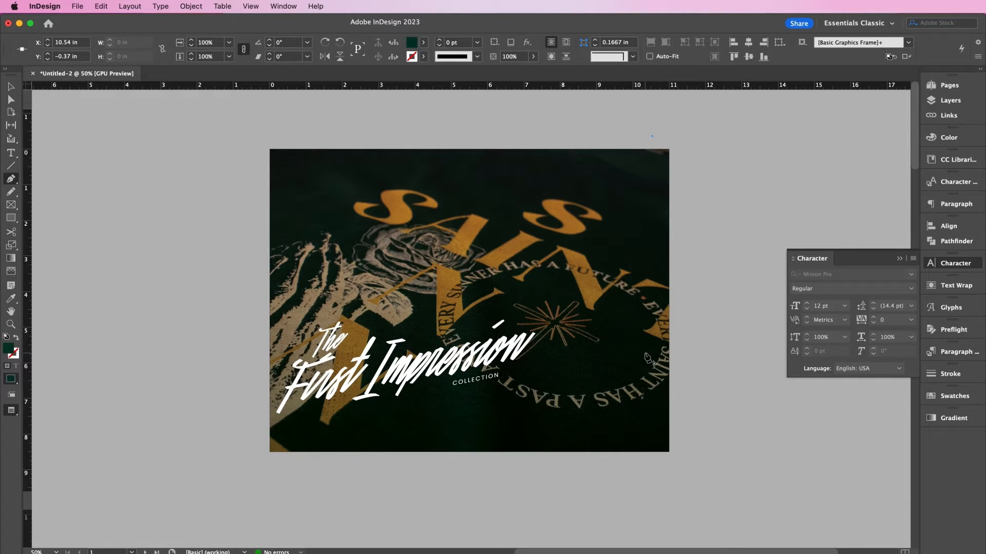
{"action": "left_click", "coordinate": [652, 301]}
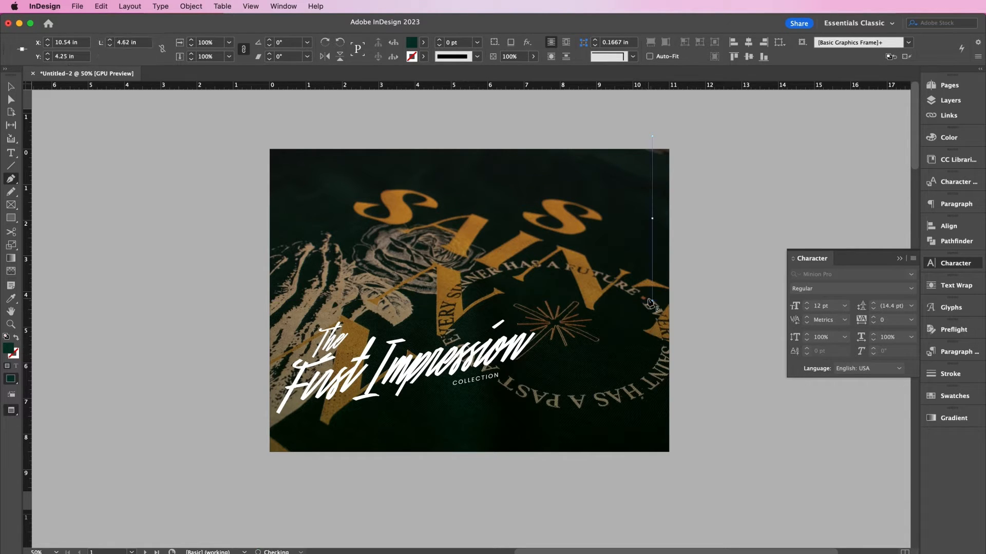
{"action": "left_click", "coordinate": [956, 396]}
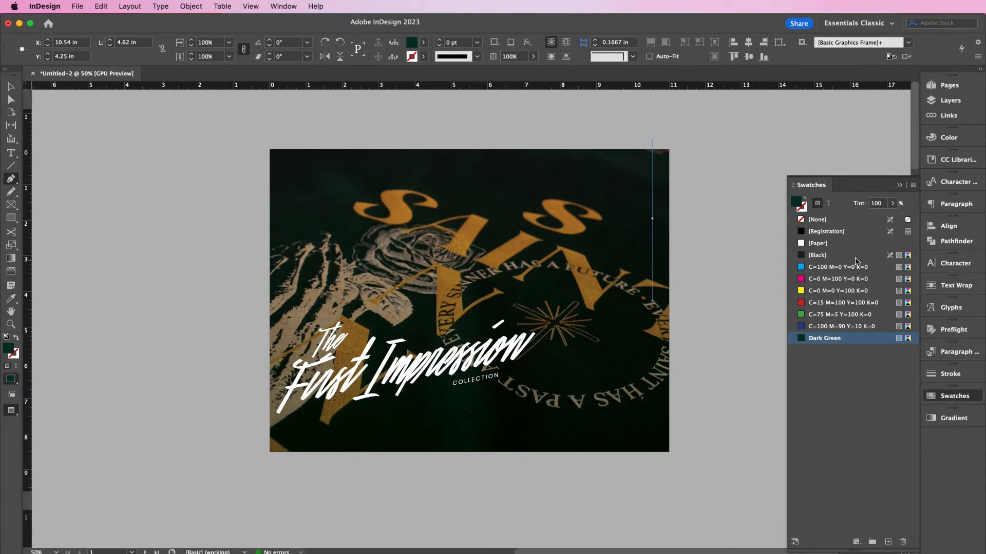
{"action": "left_click", "coordinate": [811, 219]}
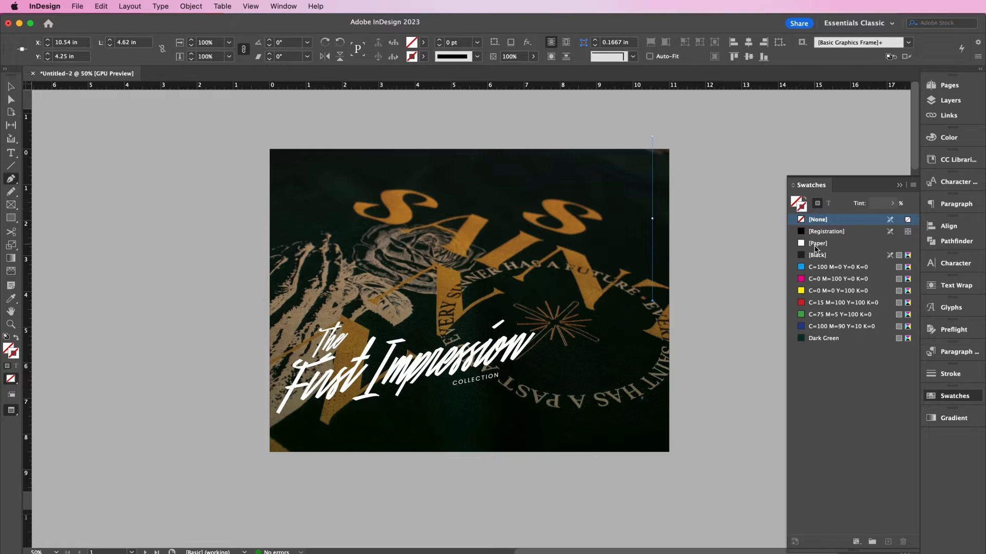
{"action": "left_click", "coordinate": [816, 245]}
{"action": "left_click", "coordinate": [478, 43]}
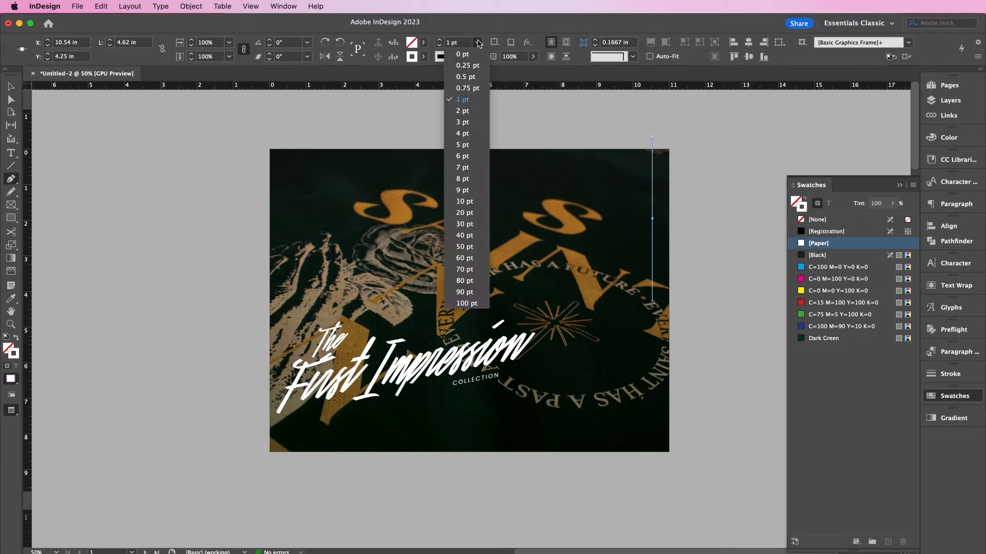
{"action": "left_click", "coordinate": [464, 77]}
- Draw a new text frame below the COLLECTION caption
{"action": "left_click", "coordinate": [11, 86]}
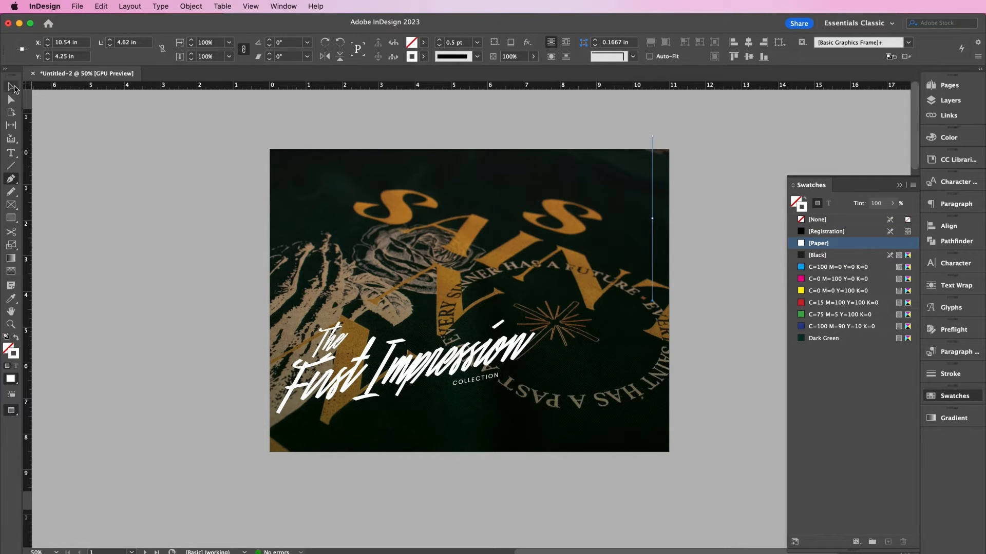
{"action": "left_click", "coordinate": [593, 381]}
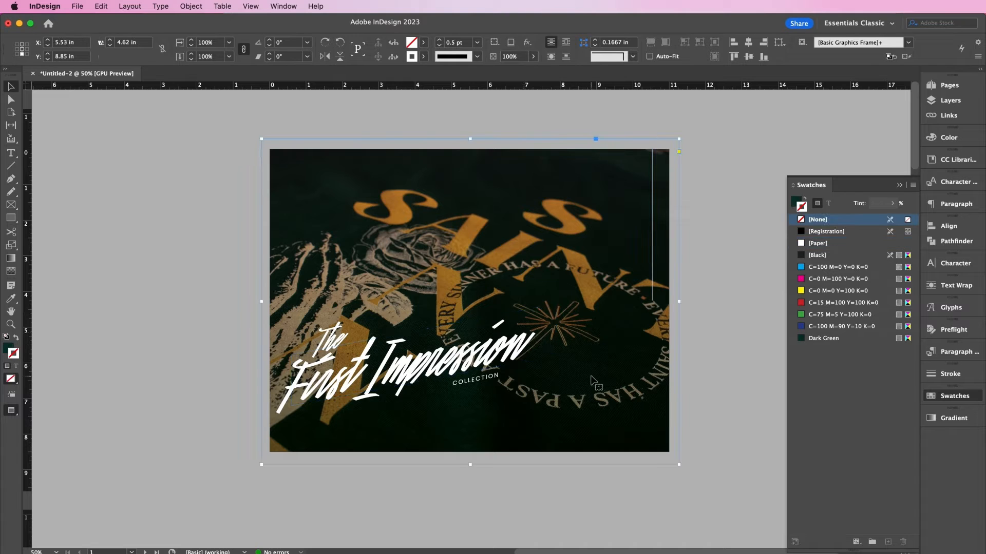
{"action": "key", "text": "t"}
{"action": "left_click_drag", "start_coordinate": [421, 407], "coordinate": [610, 425]}
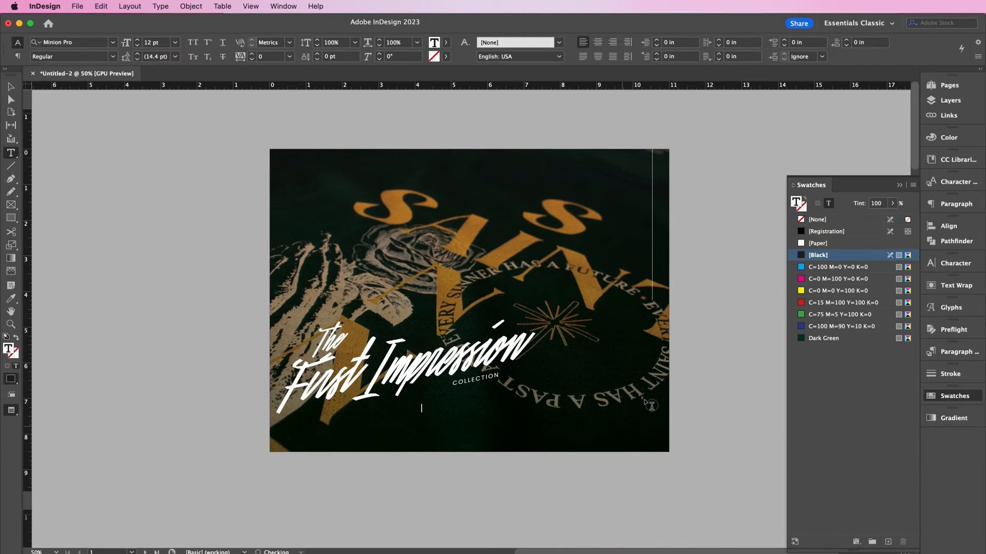
- Type the white WINTER / SPRING '22 – '23 LOOKBOOK subtitle and match COLLECTION's formatting with the Eyedropper
{"action": "left_click", "coordinate": [815, 244]}
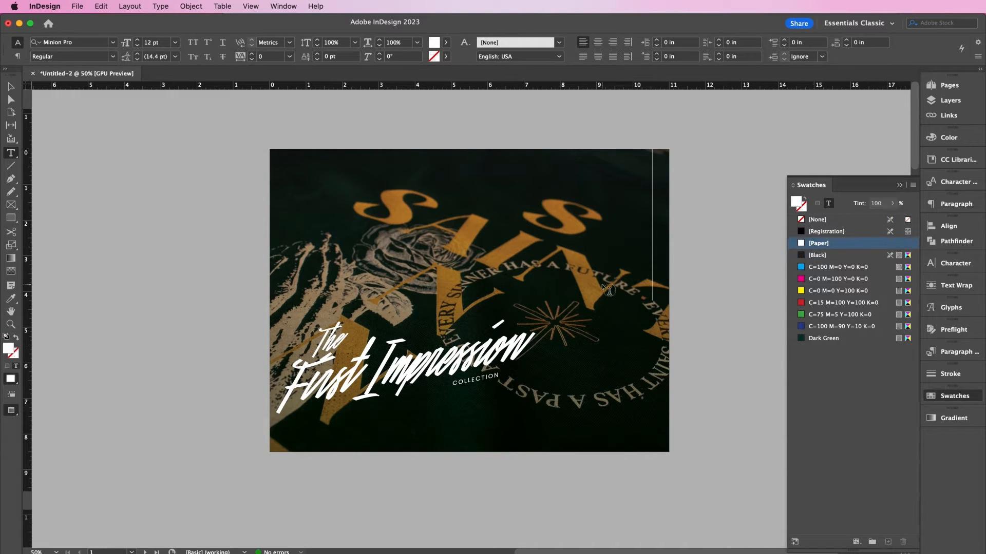
{"action": "type", "text": "winter / spring ’22 - ’23 lookbook"}
{"action": "key", "text": "super+a"}
{"action": "left_click", "coordinate": [11, 298]}
{"action": "left_click", "coordinate": [469, 381]}
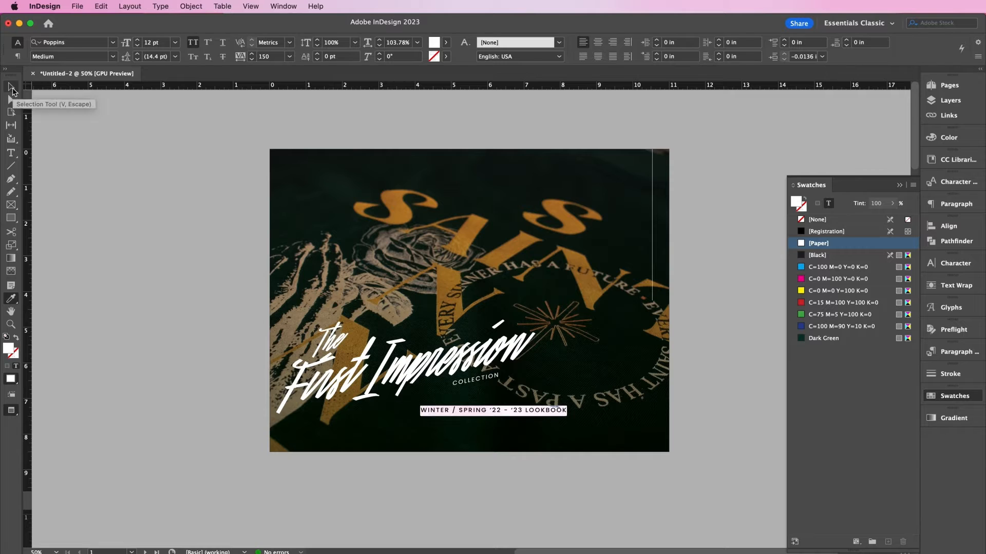
- Rotate the subtitle 90° and position it along the photo's right edge
{"action": "left_click", "coordinate": [12, 92]}
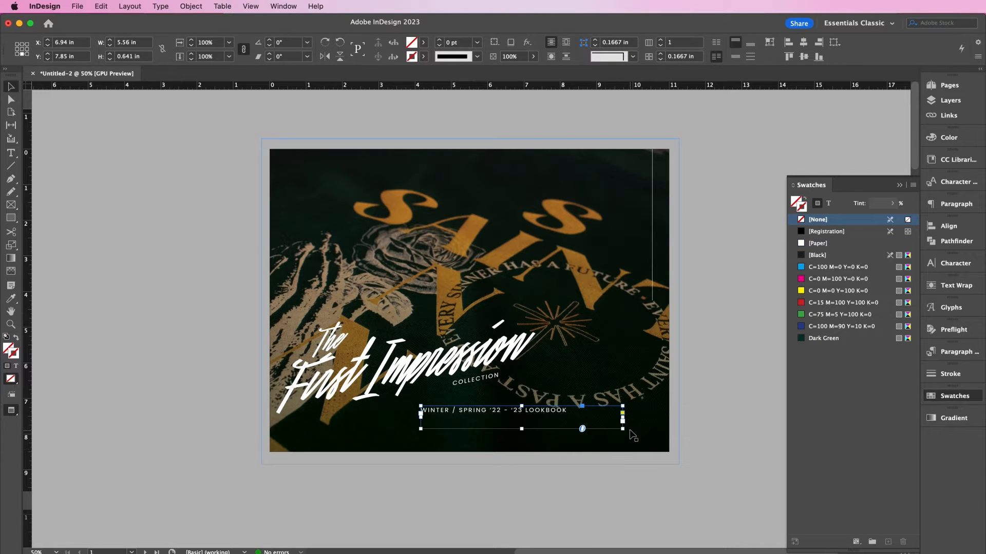
{"action": "left_click_drag", "start_coordinate": [632, 435], "coordinate": [539, 306]}
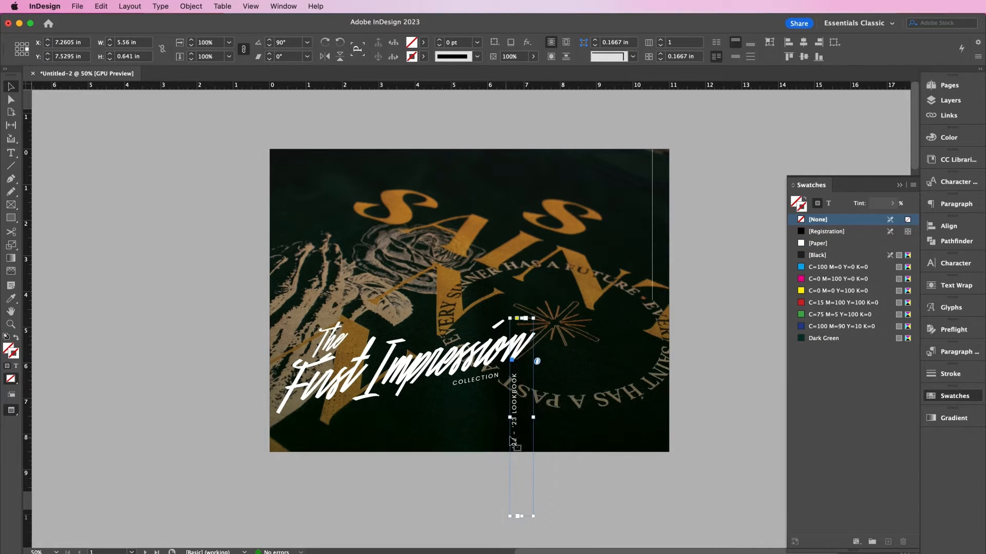
{"action": "left_click_drag", "start_coordinate": [511, 442], "coordinate": [652, 367]}
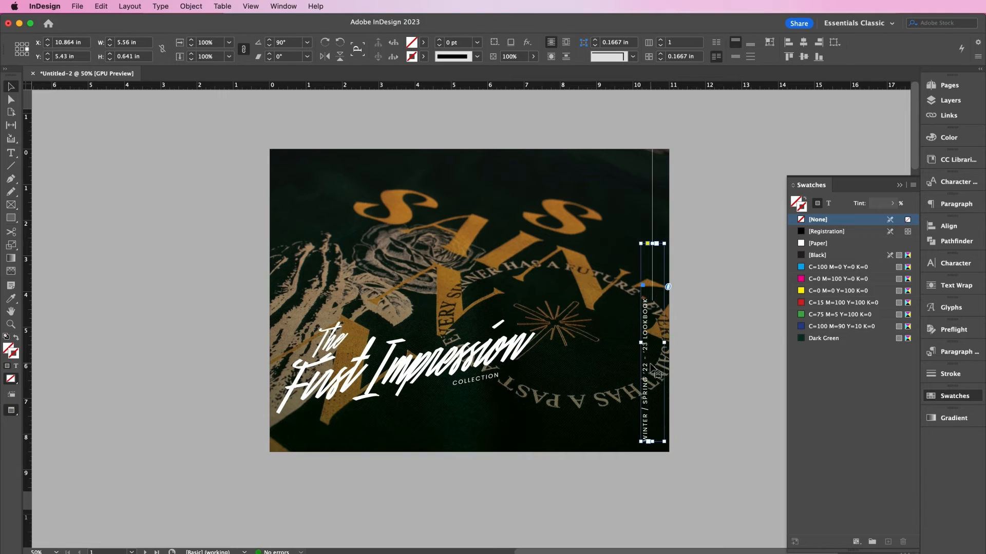
{"action": "key", "text": "w"}
{"action": "key", "text": "Right"}
{"action": "key", "text": "Right"}
{"action": "key", "text": "Right"}
{"action": "key", "text": "Right"}
{"action": "key", "text": "Right"}
{"action": "key", "text": "Right"}
{"action": "key", "text": "Right"}
{"action": "key", "text": "Right"}
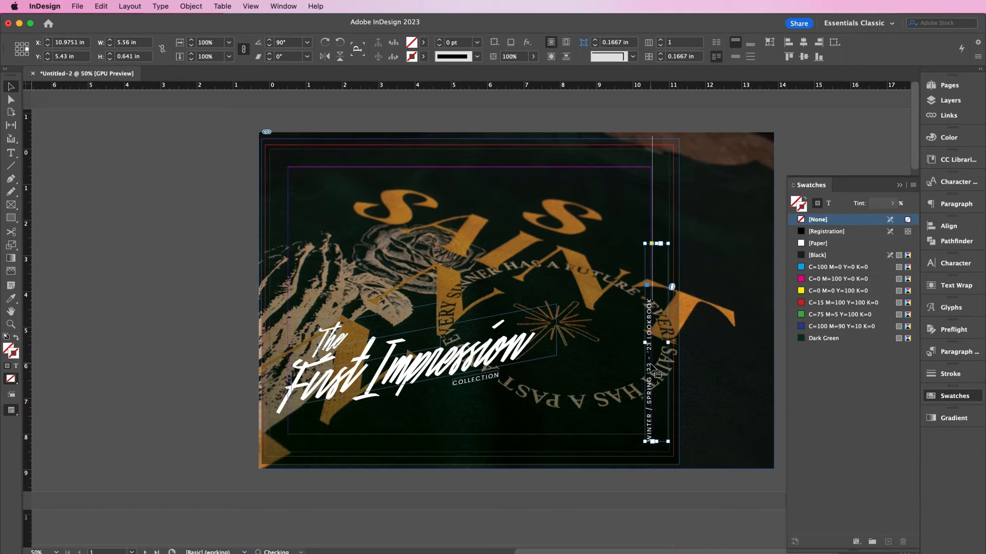
{"action": "key", "text": "Left"}
{"action": "key", "text": "Left"}
{"action": "key", "text": "Left"}
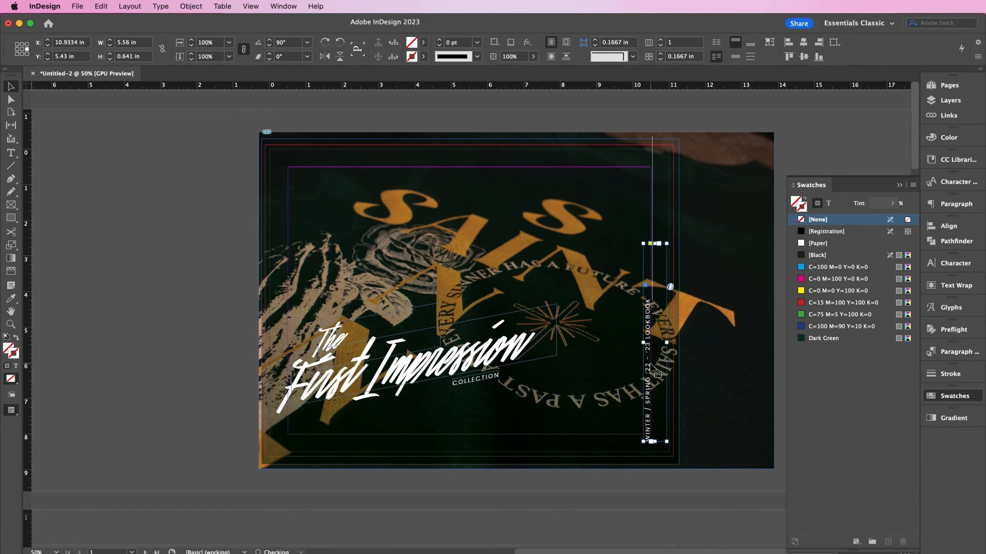
{"action": "key", "text": "Up"}
{"action": "key", "text": "Up"}
{"action": "key", "text": "Up"}
{"action": "key", "text": "Up"}
{"action": "key", "text": "Up"}
{"action": "key", "text": "Up"}
{"action": "key", "text": "Up"}
{"action": "key", "text": "Up"}
{"action": "key", "text": "Up"}
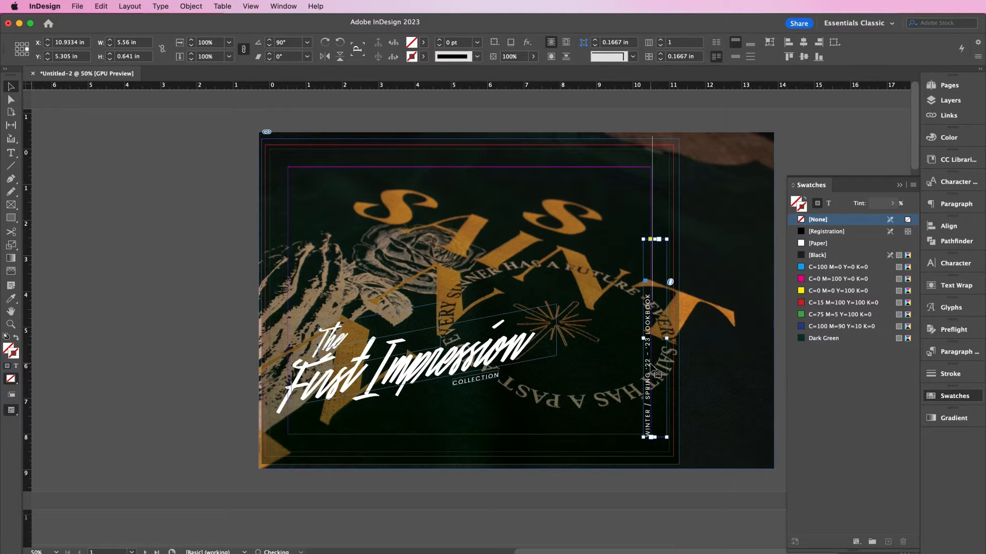
- Shorten the white vertical line above the subtitle and switch to Preview mode
{"action": "left_click", "coordinate": [652, 222]}
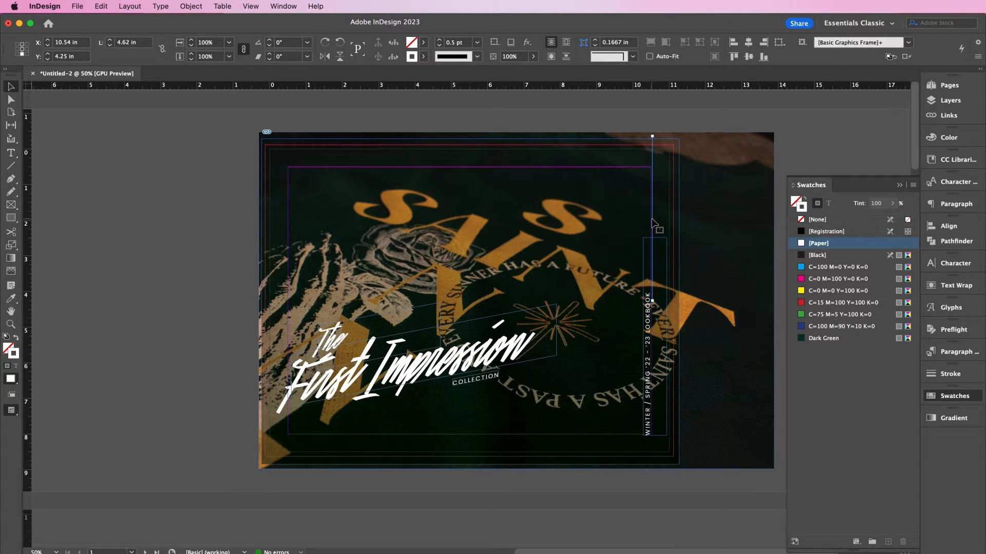
{"action": "key", "text": "Left"}
{"action": "key", "text": "Left"}
{"action": "key", "text": "Left"}
{"action": "key", "text": "Left"}
{"action": "key", "text": "Left"}
{"action": "key", "text": "Left"}
{"action": "key", "text": "Left"}
{"action": "key", "text": "Left"}
{"action": "key", "text": "Left"}
{"action": "key", "text": "Left"}
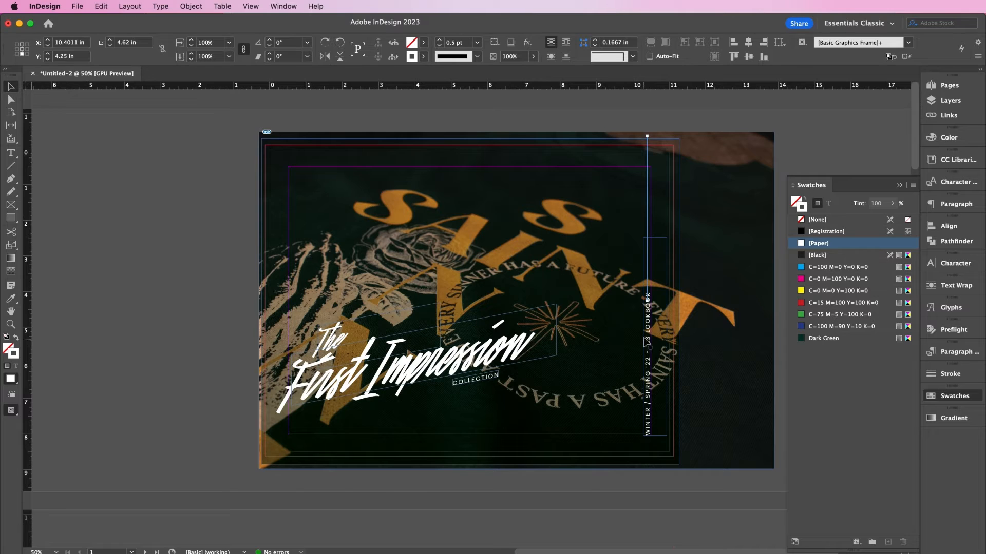
{"action": "left_click_drag", "start_coordinate": [647, 302], "coordinate": [647, 289]}
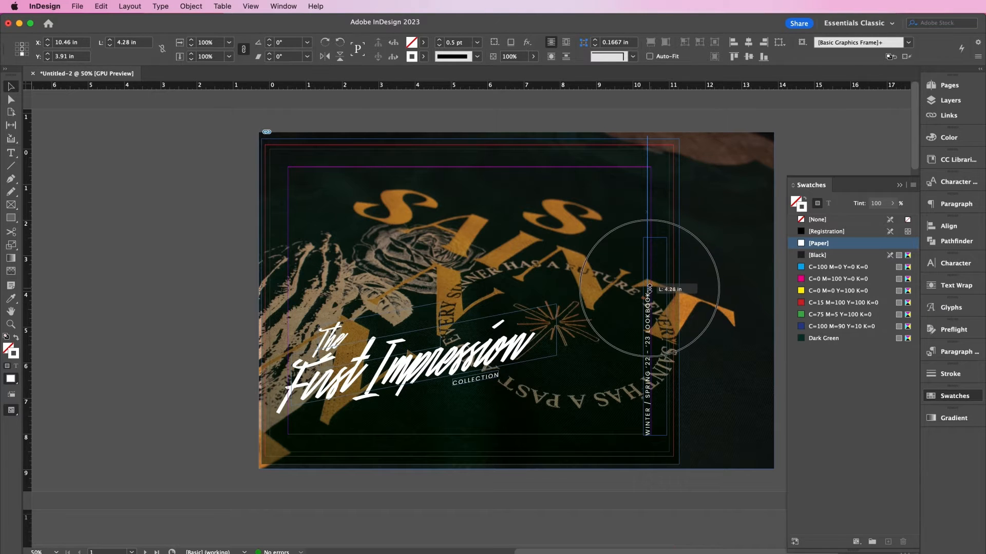
{"action": "left_click", "coordinate": [186, 270]}
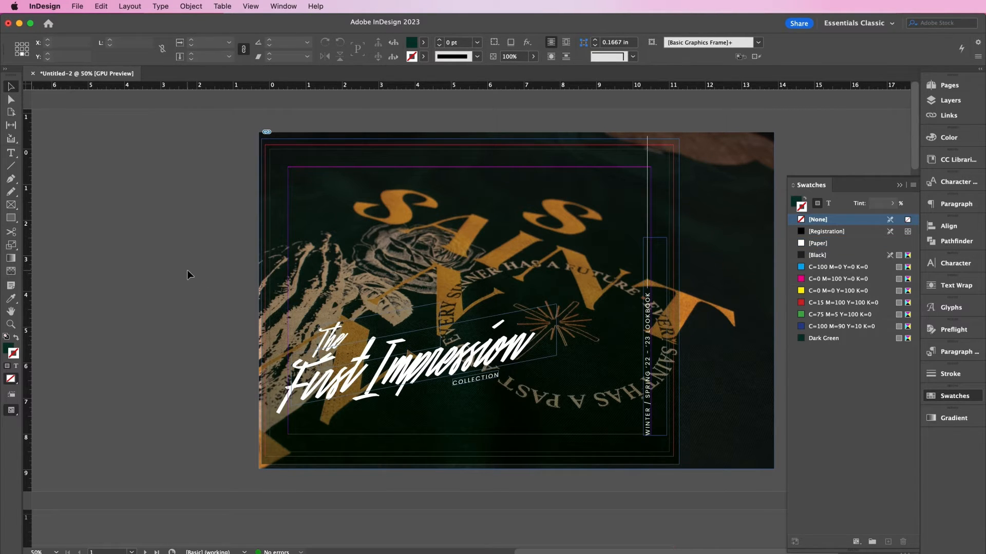
{"action": "key", "text": "w"}
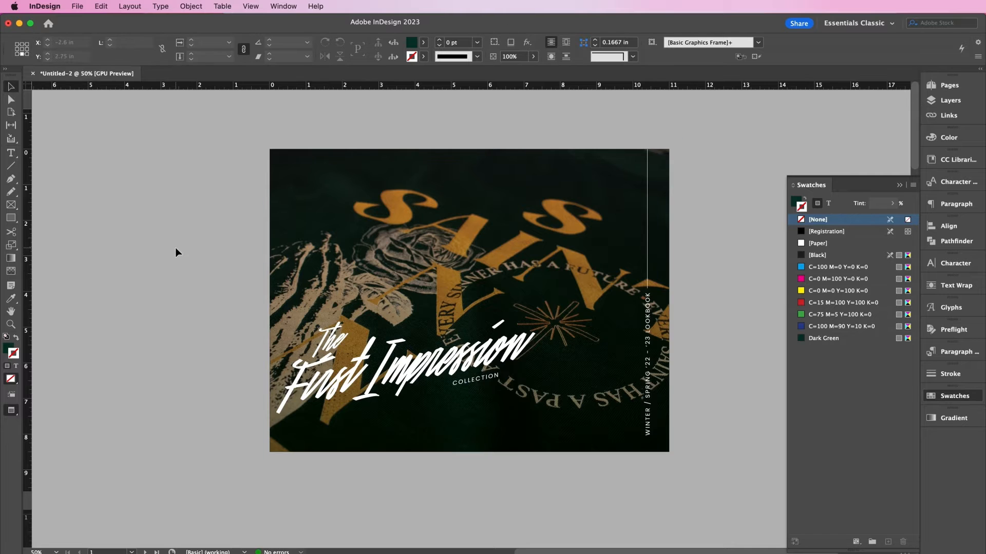
- Place TS_Logo_White.eps in a frame in the photo's top-right corner
{"action": "left_click", "coordinate": [78, 6]}
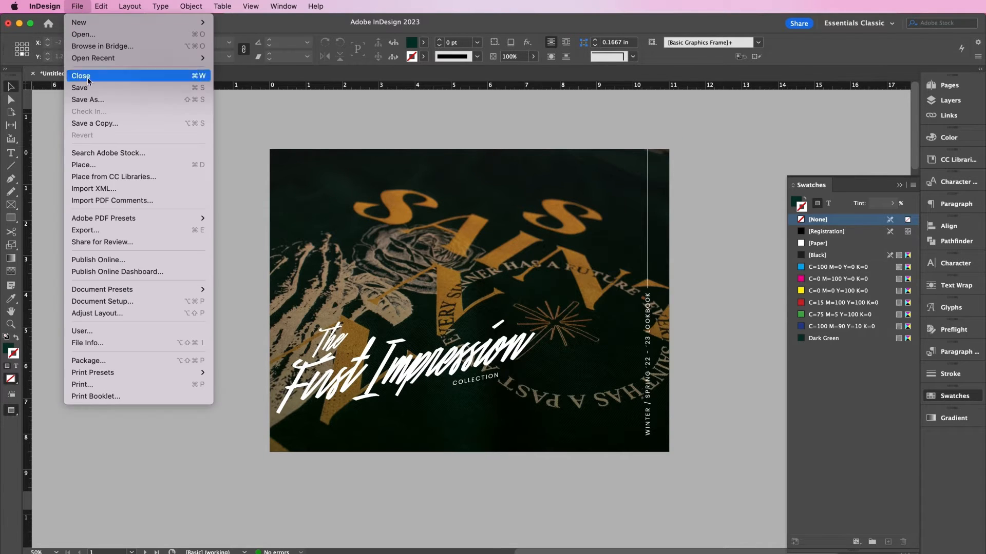
{"action": "left_click", "coordinate": [100, 165]}
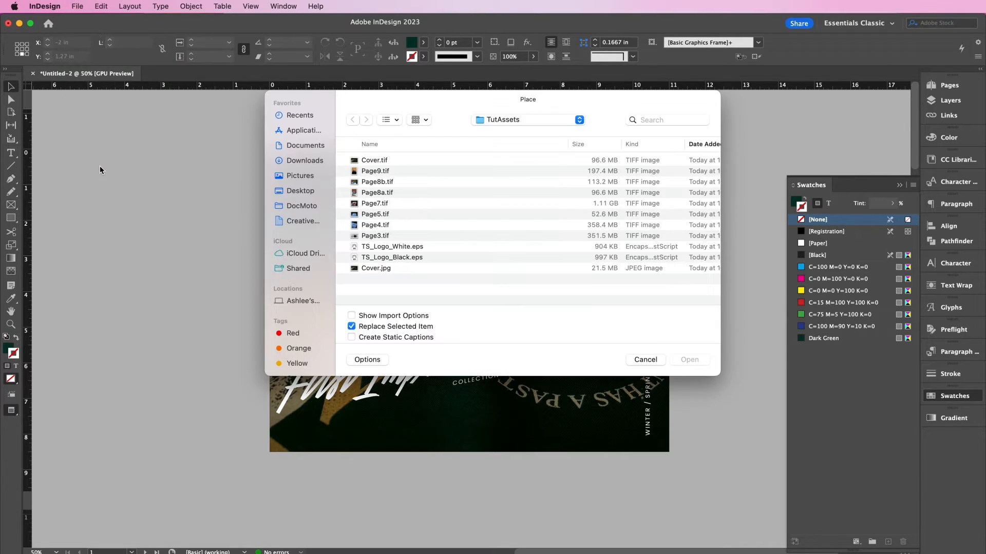
{"action": "double_click", "coordinate": [387, 247]}
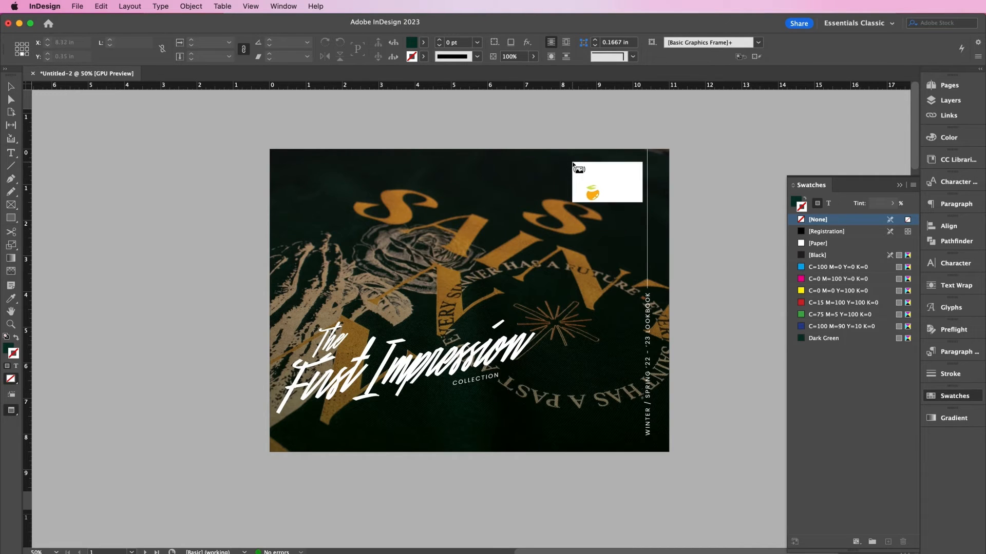
{"action": "left_click_drag", "start_coordinate": [572, 161], "coordinate": [634, 196]}
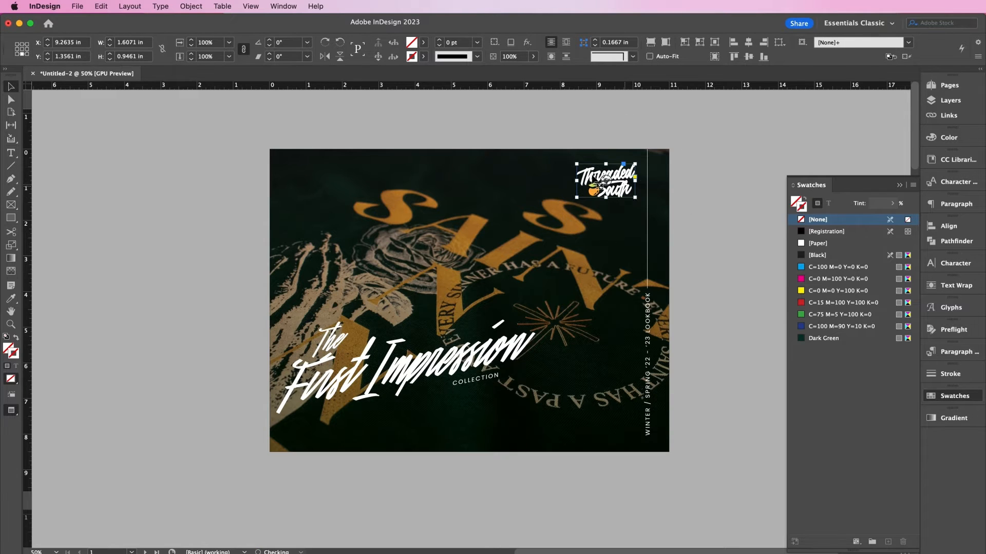
- Reduce the logo's scale slightly and nudge it up and right
{"action": "left_click", "coordinate": [215, 45]}
{"action": "key", "text": "Down"}
{"action": "key", "text": "Down"}
{"action": "key", "text": "Down"}
{"action": "key", "text": "Down"}
{"action": "key", "text": "Down"}
{"action": "key", "text": "Down"}
{"action": "key", "text": "Down"}
{"action": "key", "text": "Down"}
{"action": "key", "text": "Down"}
{"action": "key", "text": "Down"}
{"action": "key", "text": "Down"}
{"action": "key", "text": "Down"}
{"action": "key", "text": "Down"}
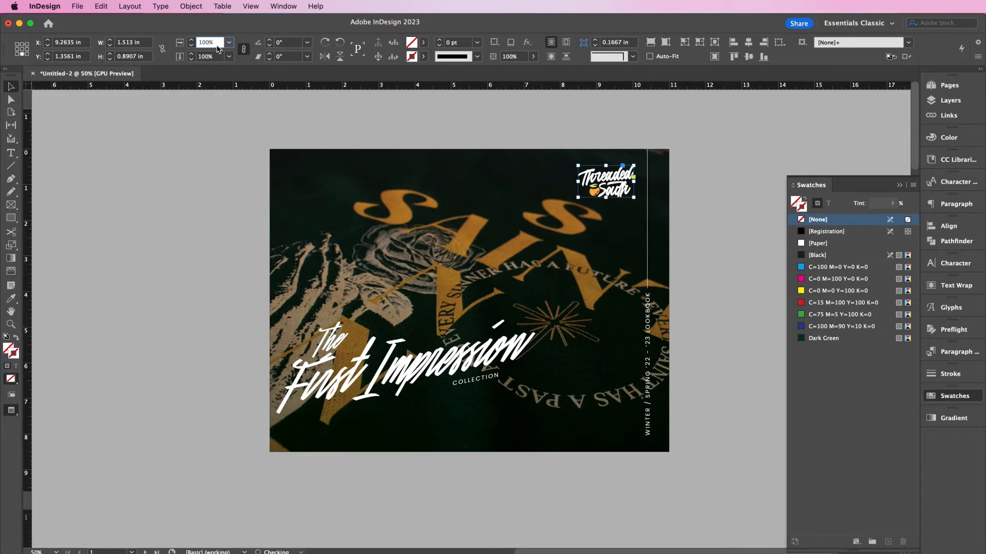
{"action": "key", "text": "Escape"}
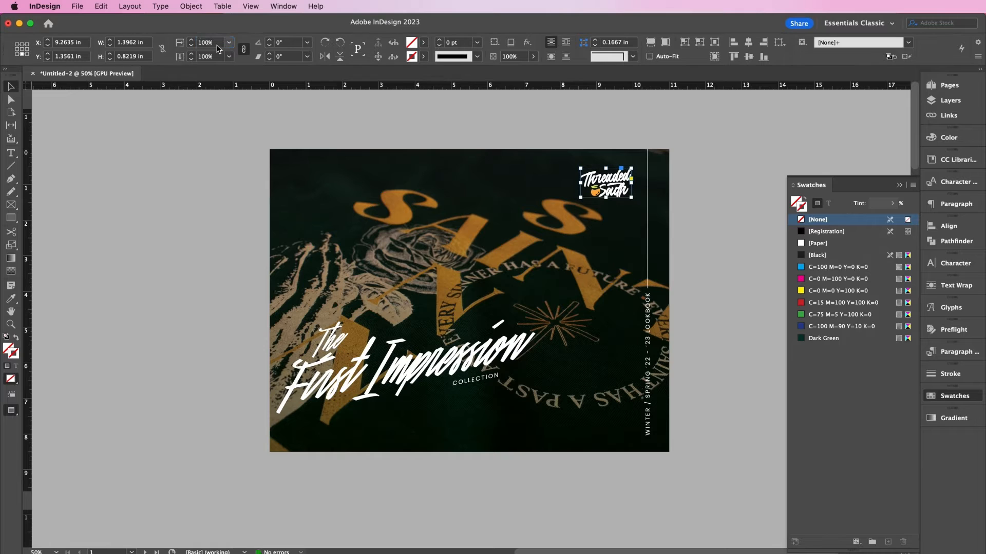
{"action": "key", "text": "Up"}
{"action": "key", "text": "Up"}
{"action": "key", "text": "Up"}
{"action": "key", "text": "Up"}
{"action": "key", "text": "Up"}
{"action": "key", "text": "Up"}
{"action": "key", "text": "Up"}
{"action": "key", "text": "Up"}
{"action": "key", "text": "Up"}
{"action": "key", "text": "Right"}
{"action": "key", "text": "Right"}
{"action": "key", "text": "Right"}
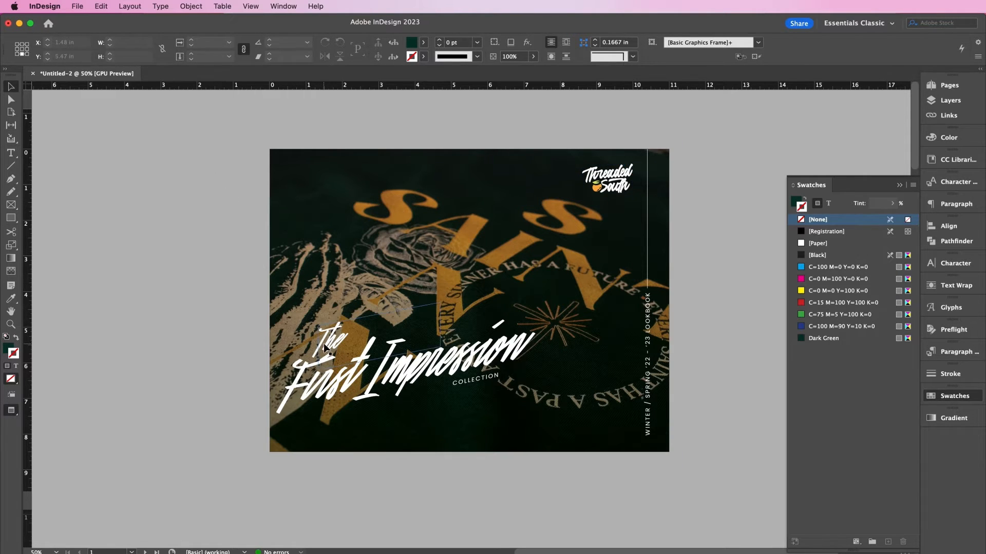
- Copy the The, First Impression and COLLECTION heading group
{"action": "left_click", "coordinate": [372, 364]}
{"action": "left_click", "coordinate": [423, 373], "text": "shift"}
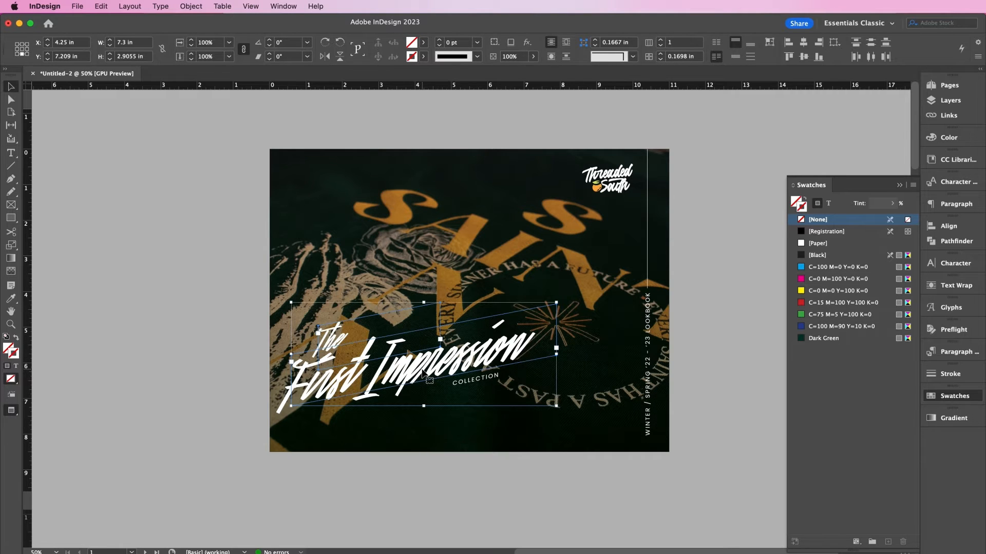
{"action": "left_click", "coordinate": [107, 11]}
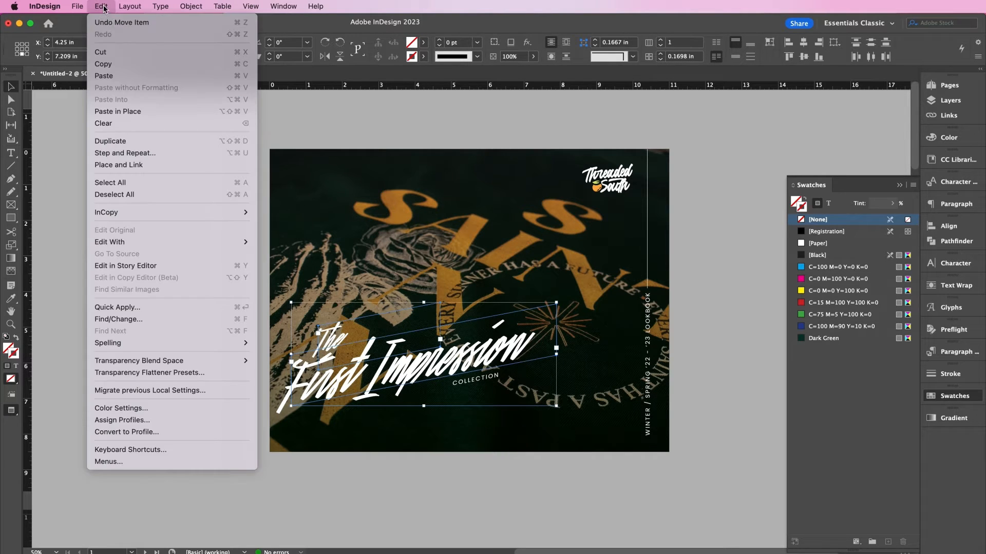
{"action": "left_click", "coordinate": [108, 66]}
- Paste the heading group onto page 2's top-left corner
{"action": "scroll", "coordinate": [312, 364], "scroll_direction": "down", "scroll_amount": 10}
{"action": "scroll", "coordinate": [311, 363], "scroll_direction": "down", "scroll_amount": 5}
{"action": "scroll", "coordinate": [314, 364], "scroll_direction": "left", "scroll_amount": 2}
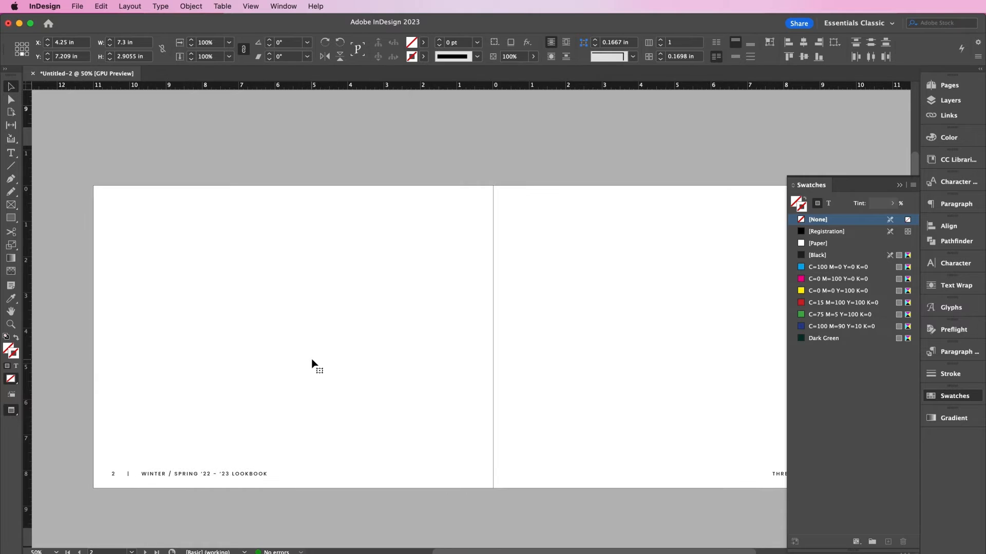
{"action": "left_click", "coordinate": [272, 337]}
{"action": "key", "text": "cmd+v"}
{"action": "left_click_drag", "start_coordinate": [428, 354], "coordinate": [200, 274]}
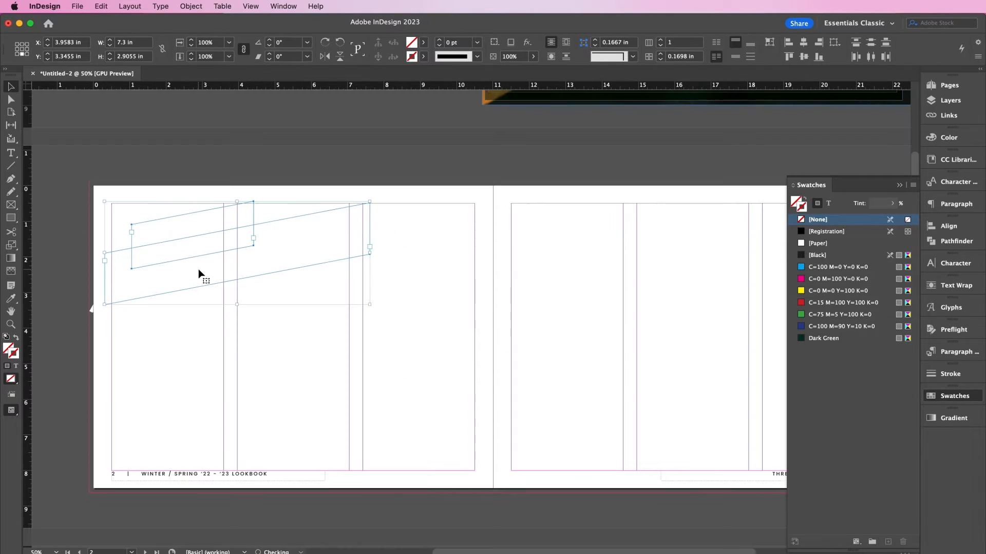
- Make the heading text black and retype it as 'Who' and 'We Are'
{"action": "left_click", "coordinate": [217, 340]}
{"action": "double_click", "coordinate": [209, 280]}
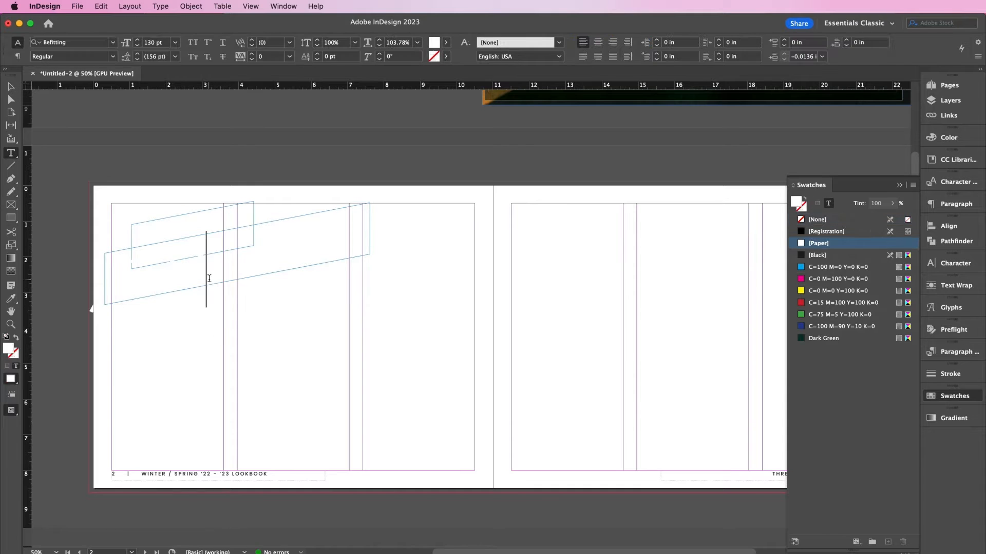
{"action": "key", "text": "super+a"}
{"action": "left_click", "coordinate": [821, 255]}
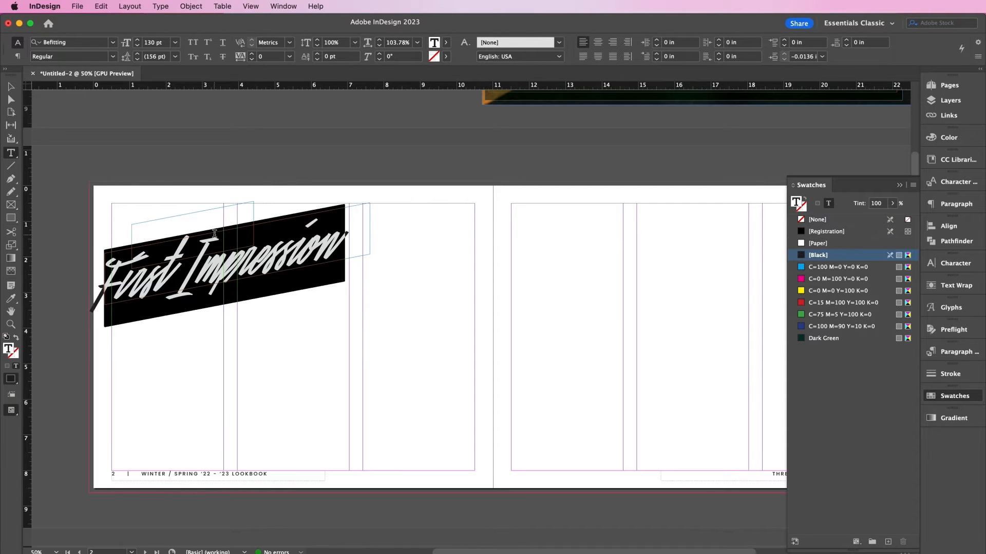
{"action": "left_click", "coordinate": [207, 220]}
{"action": "left_click", "coordinate": [812, 254]}
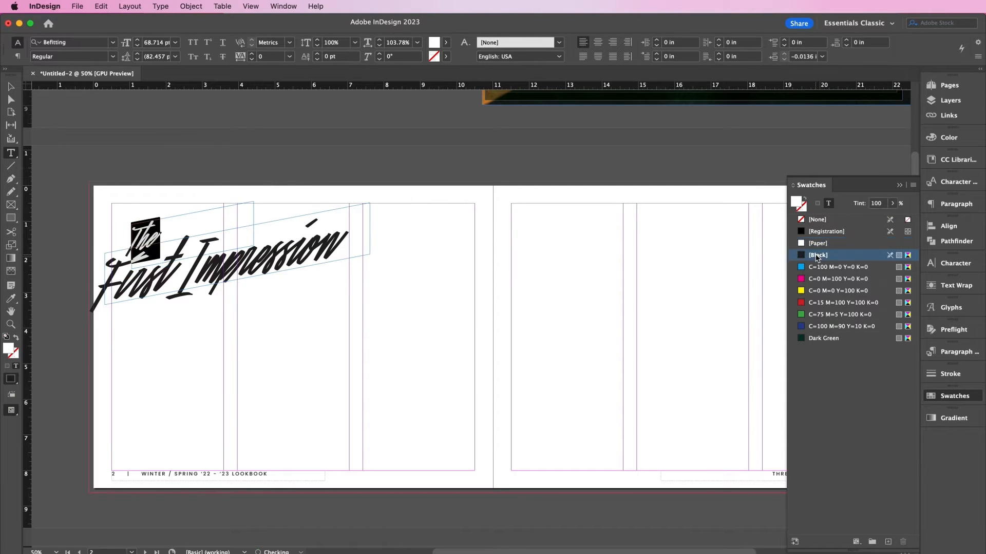
{"action": "type", "text": "Who"}
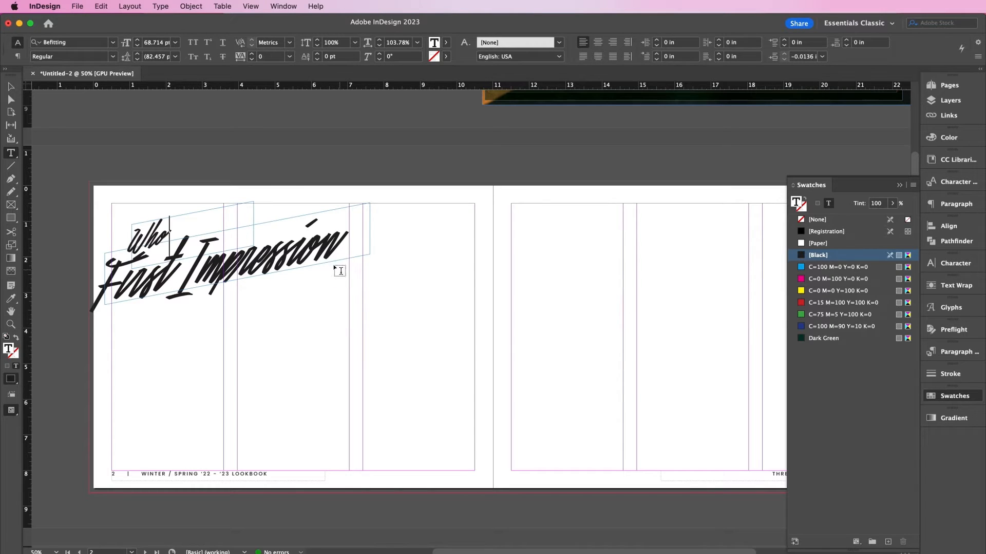
{"action": "key", "text": "super+a"}
{"action": "type", "text": "We A"}
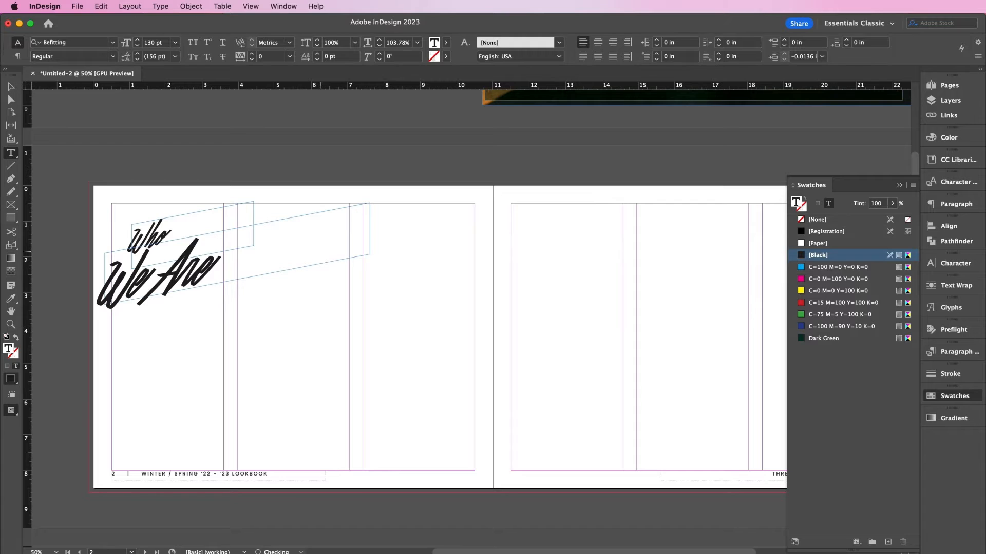
- Shift the script heading and the Who frame to the right
{"action": "left_click", "coordinate": [12, 88]}
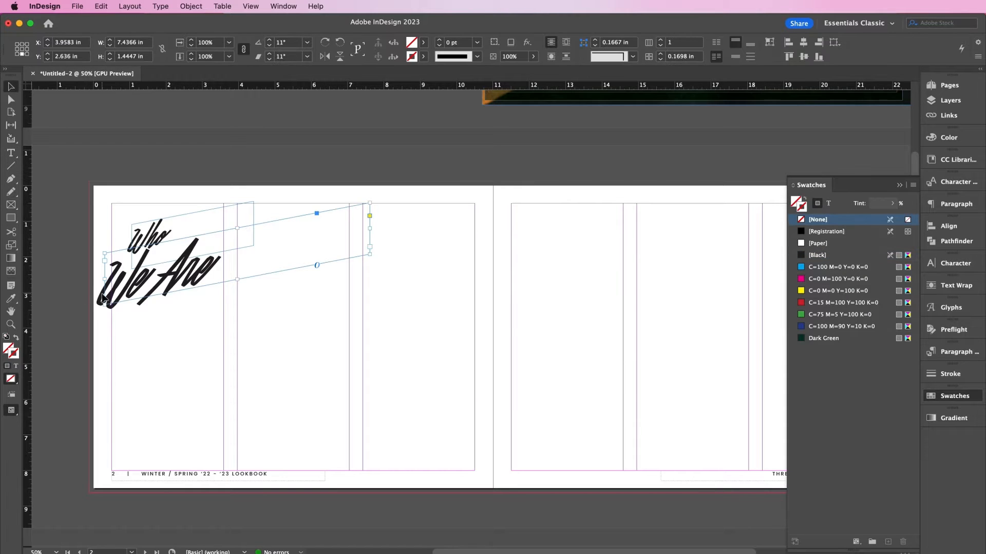
{"action": "key", "text": "shift+Right"}
{"action": "key", "text": "shift+Right"}
{"action": "key", "text": "shift+Right"}
{"action": "key", "text": "shift+Right"}
{"action": "key", "text": "shift+Right"}
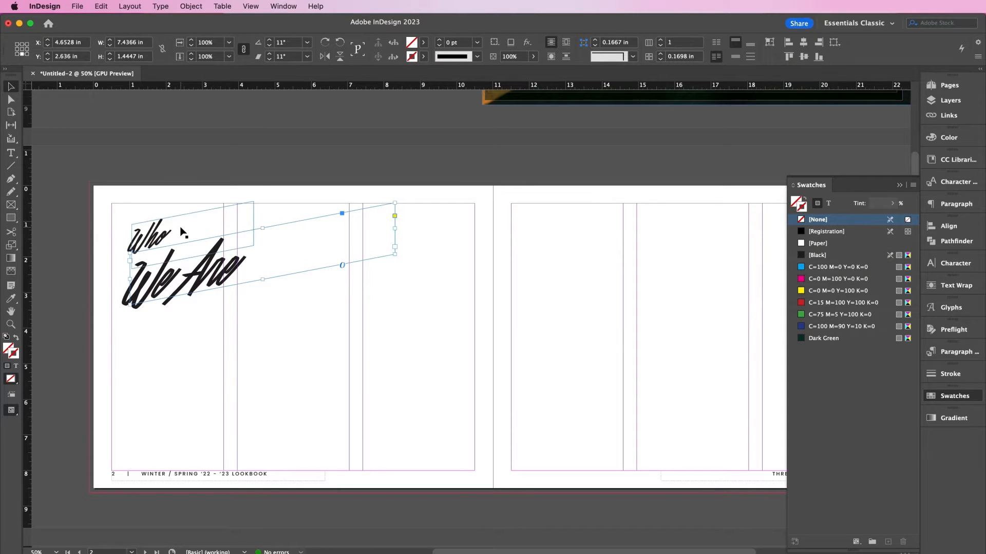
{"action": "left_click", "coordinate": [187, 227]}
{"action": "left_click_drag", "start_coordinate": [187, 226], "coordinate": [210, 234]}
{"action": "key", "text": "shift+Right"}
{"action": "key", "text": "shift+Right"}
{"action": "key", "text": "shift+Right"}
{"action": "key", "text": "shift+Right"}
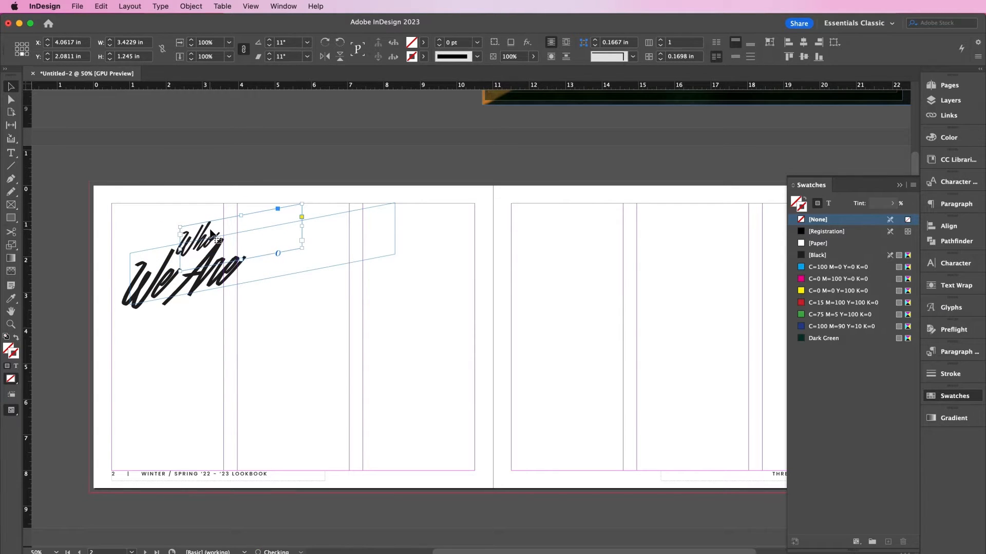
- Shrink the We Are frame to 3.4229 in wide
{"action": "left_click", "coordinate": [369, 242]}
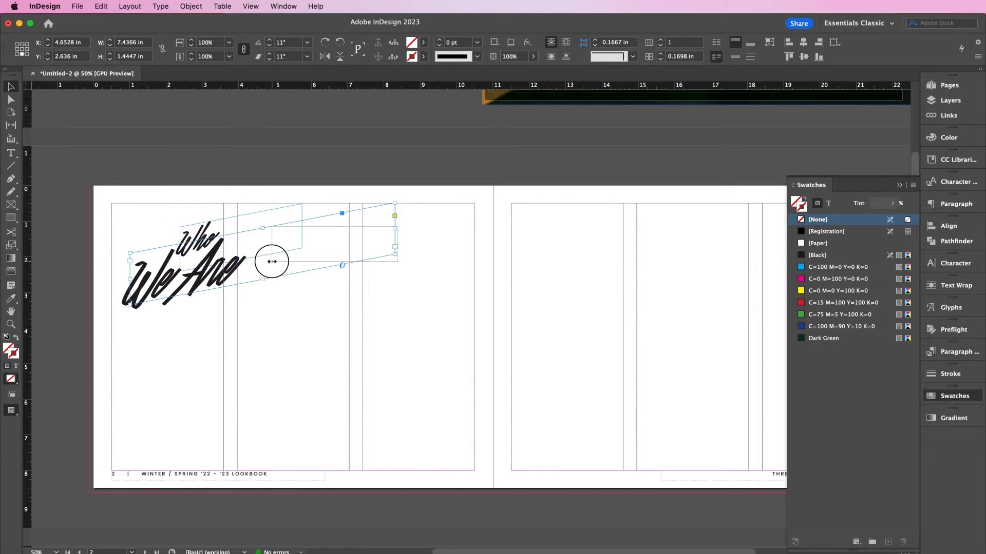
{"action": "left_click", "coordinate": [436, 222]}
{"action": "left_click", "coordinate": [387, 227]}
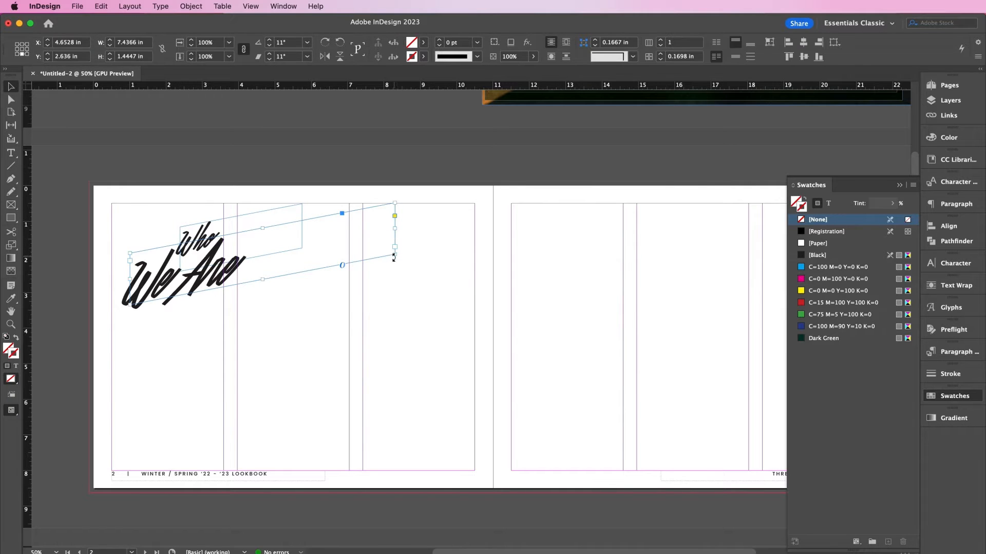
{"action": "left_click_drag", "start_coordinate": [396, 254], "coordinate": [253, 289]}
{"action": "left_click", "coordinate": [288, 304]}
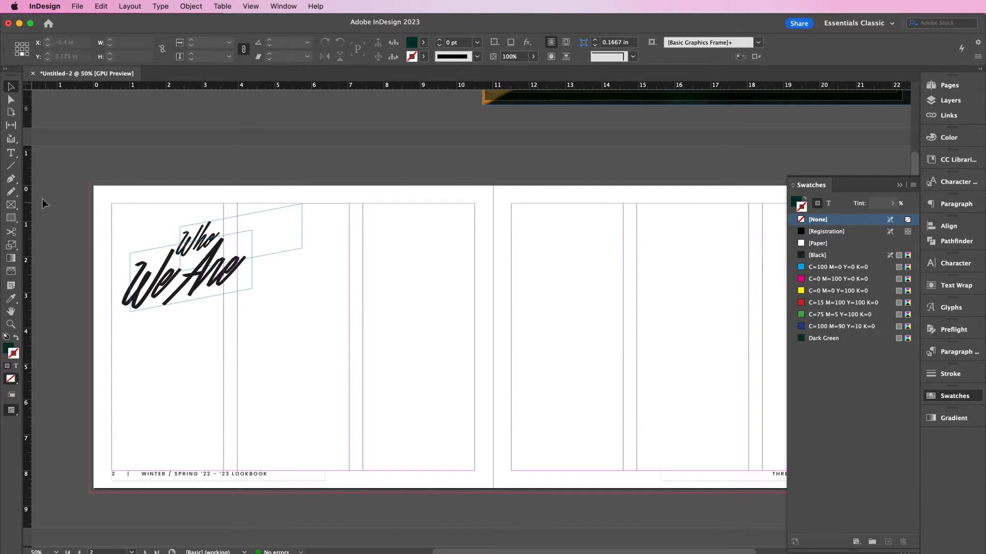
- Draw two body text frames below the heading, the right one 3.0833 in wide
{"action": "left_click", "coordinate": [11, 153]}
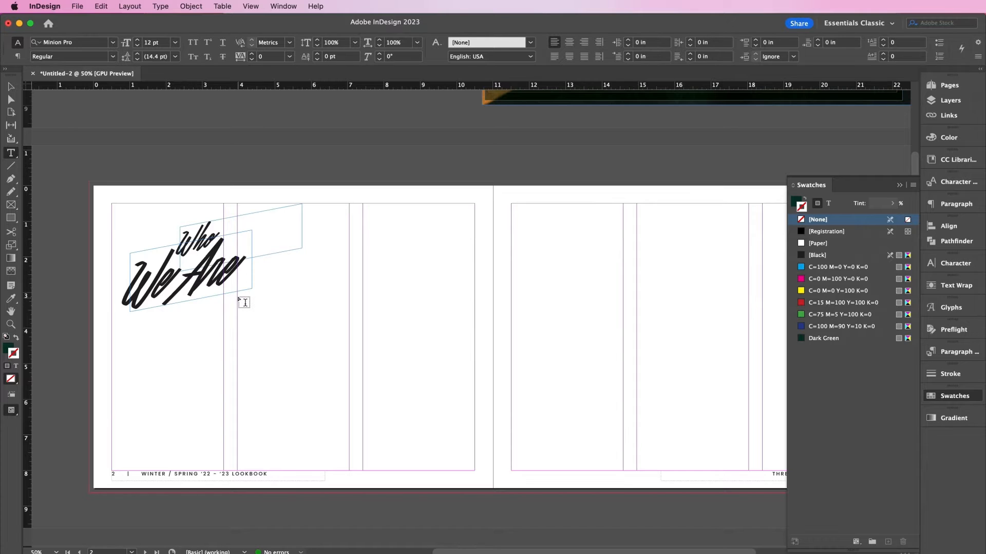
{"action": "left_click_drag", "start_coordinate": [237, 297], "coordinate": [349, 443]}
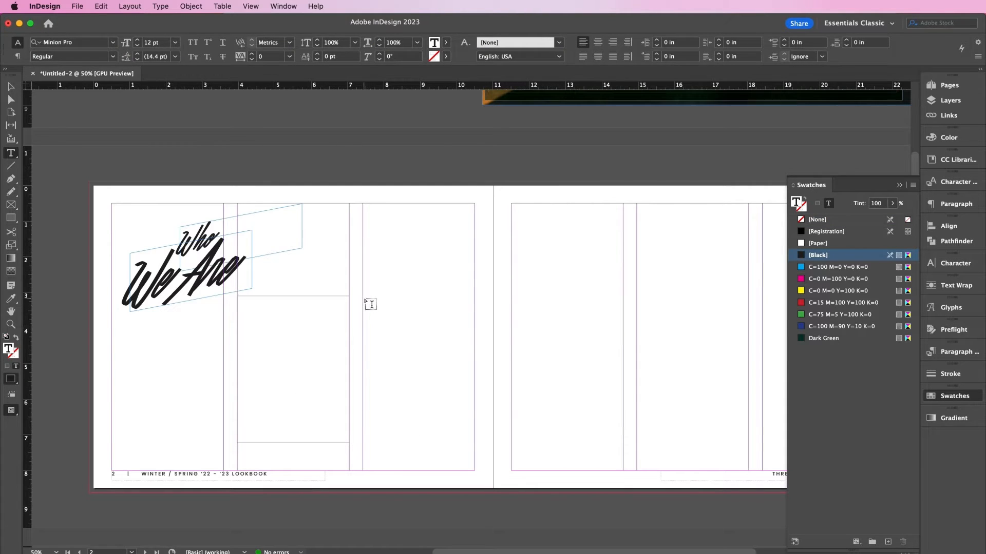
{"action": "left_click_drag", "start_coordinate": [365, 296], "coordinate": [474, 388]}
{"action": "key", "text": "Escape"}
{"action": "left_click_drag", "start_coordinate": [364, 343], "coordinate": [362, 343]}
{"action": "left_click", "coordinate": [315, 405]}
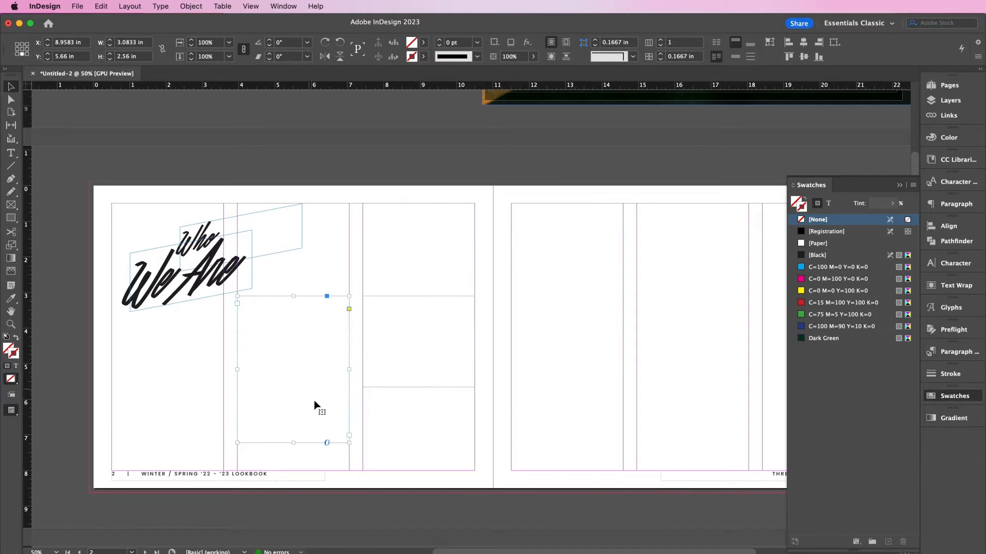
{"action": "left_click", "coordinate": [396, 344]}
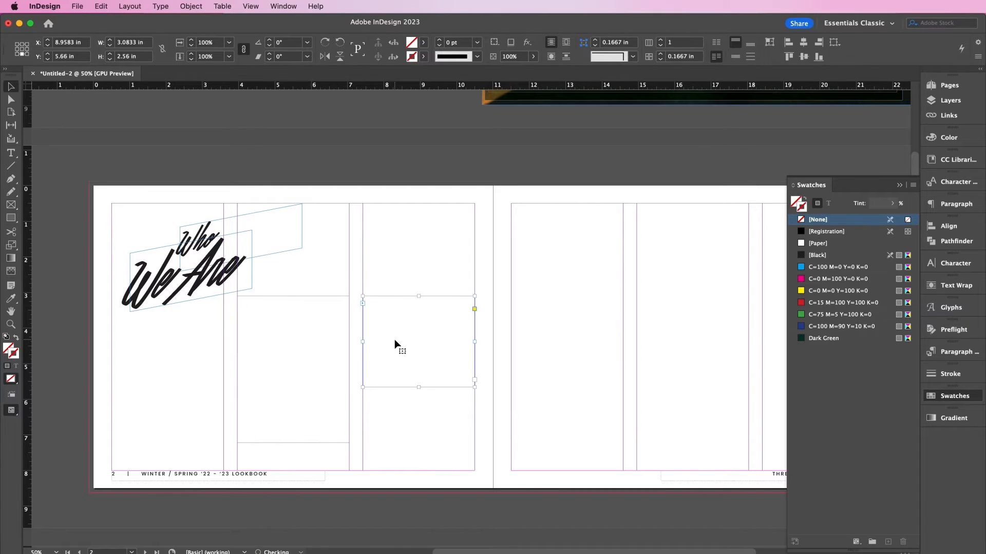
- Fill both frames with placeholder text and select all of it
{"action": "key", "text": "t"}
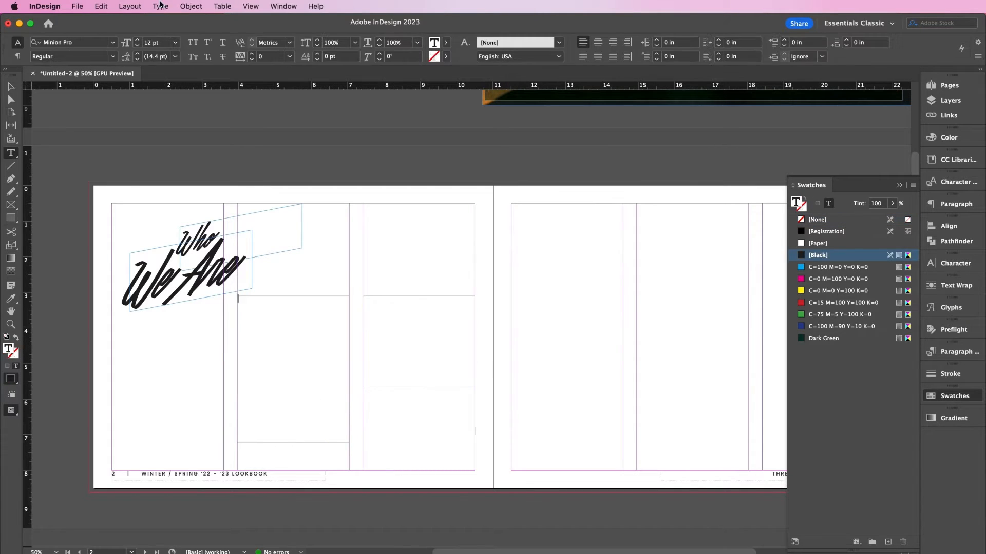
{"action": "left_click", "coordinate": [160, 5]}
{"action": "left_click", "coordinate": [202, 384]}
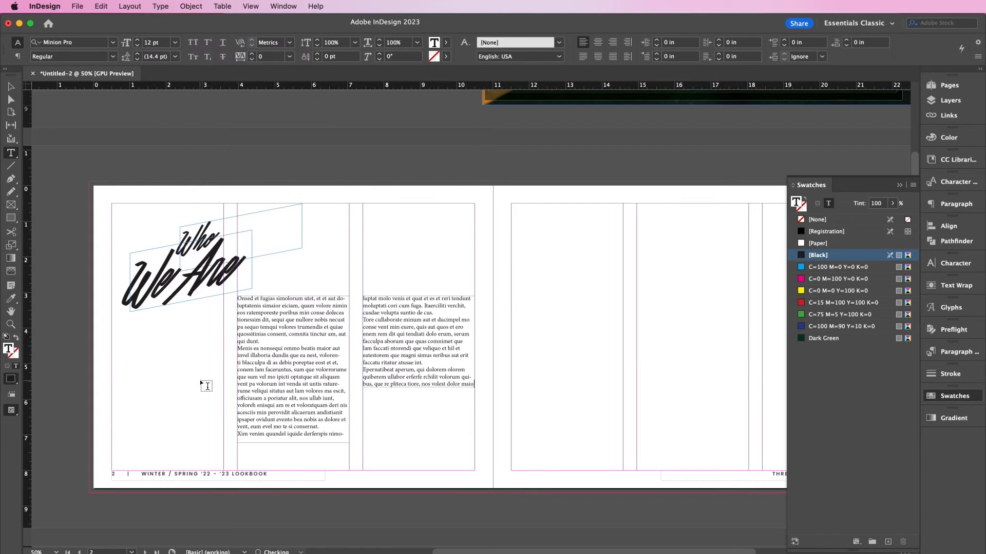
{"action": "left_click", "coordinate": [306, 347]}
{"action": "key", "text": "super+a"}
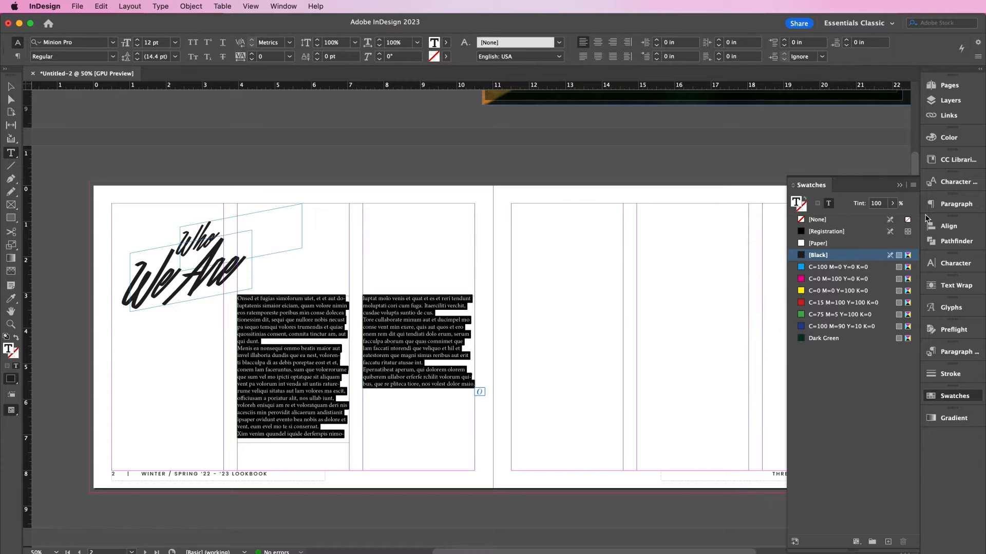
- Give the body text colour an 80% tint
{"action": "left_click", "coordinate": [877, 204]}
{"action": "type", "text": "80"}
{"action": "key", "text": "Return"}
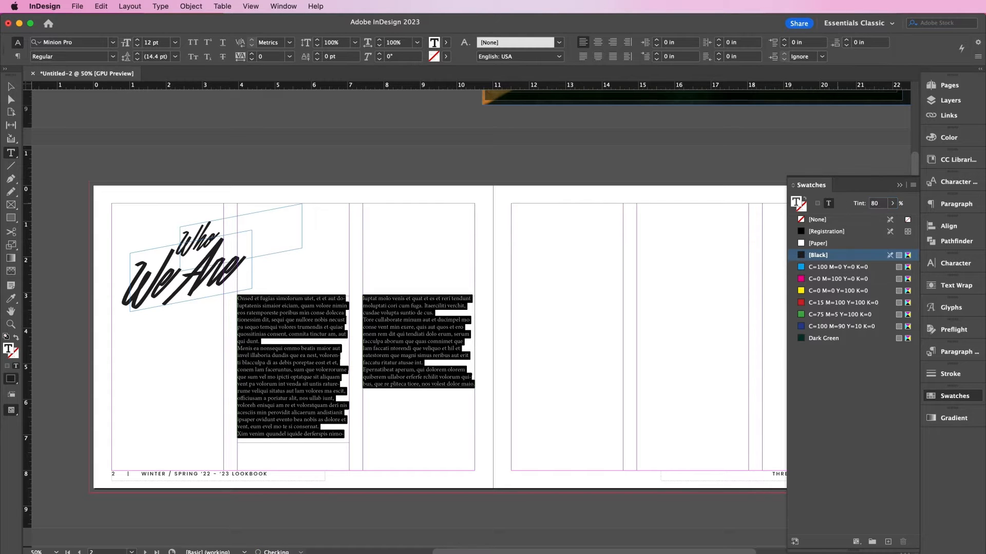
- Set the body text to Poppins Regular at 11 pt
{"action": "key", "text": "super+equal"}
{"action": "key", "text": "super+equal"}
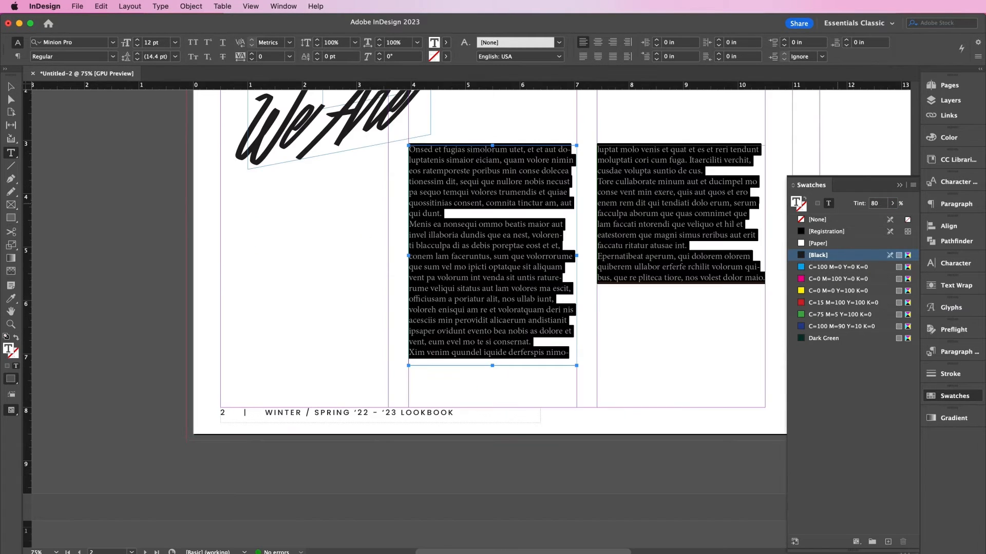
{"action": "scroll", "coordinate": [484, 170], "scroll_direction": "up", "scroll_amount": 3}
{"action": "scroll", "coordinate": [484, 170], "scroll_direction": "right", "scroll_amount": 4}
{"action": "scroll", "coordinate": [484, 170], "scroll_direction": "right", "scroll_amount": 2}
{"action": "scroll", "coordinate": [484, 170], "scroll_direction": "up", "scroll_amount": 1}
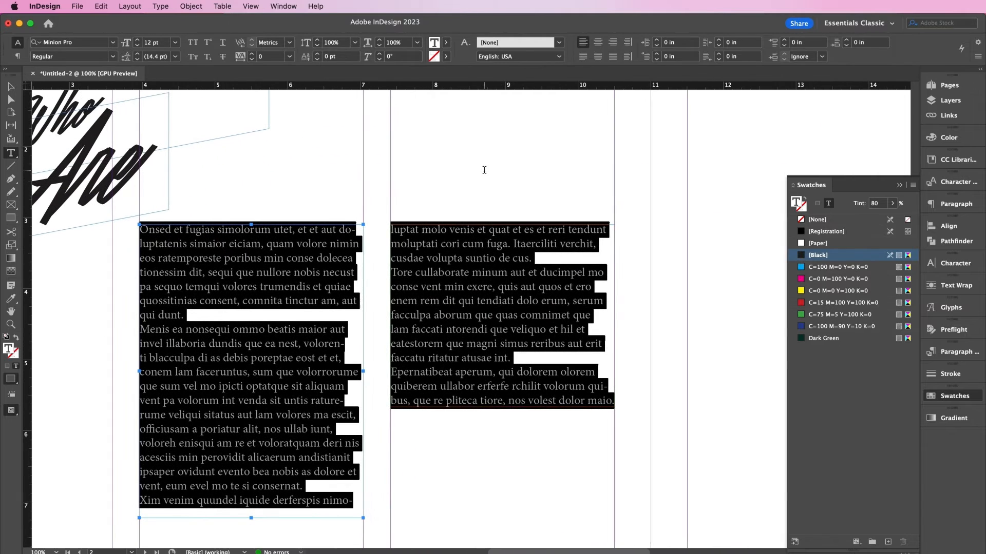
{"action": "left_click", "coordinate": [934, 263]}
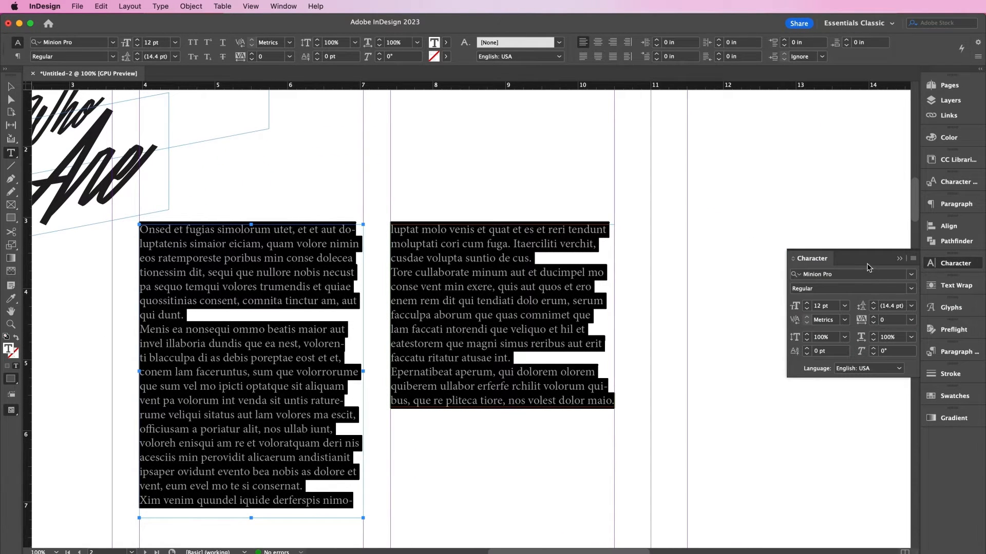
{"action": "left_click", "coordinate": [852, 274]}
{"action": "type", "text": "popp"}
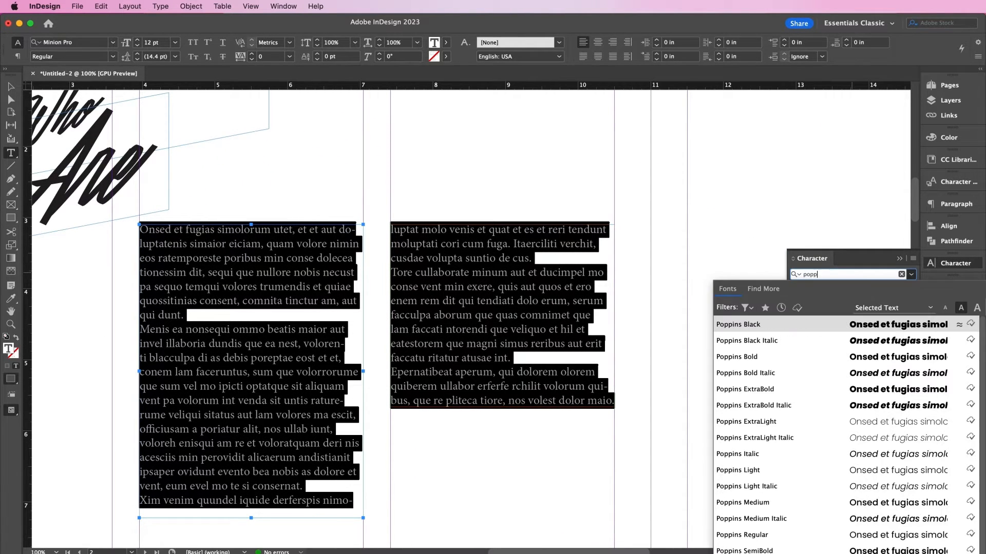
{"action": "left_click", "coordinate": [767, 535]}
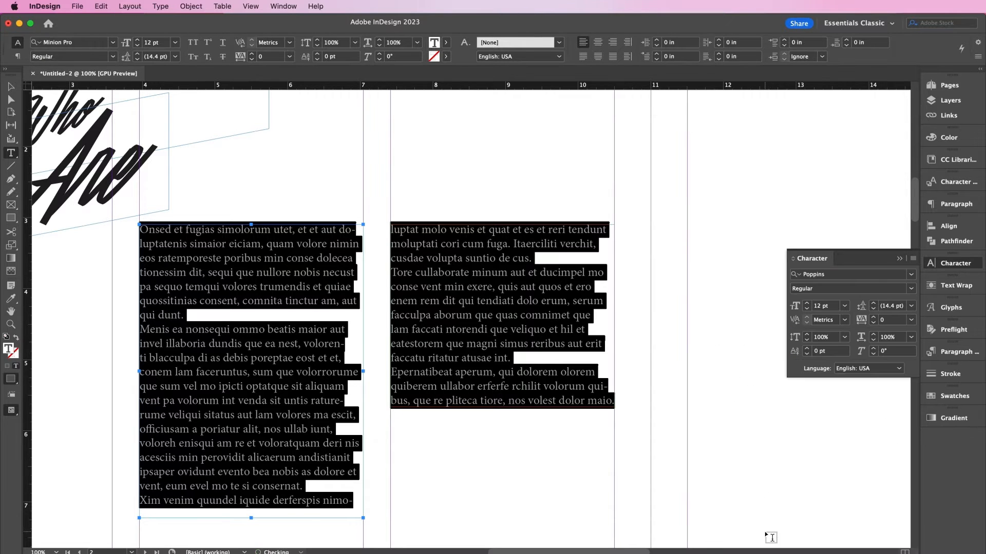
{"action": "left_click", "coordinate": [807, 309]}
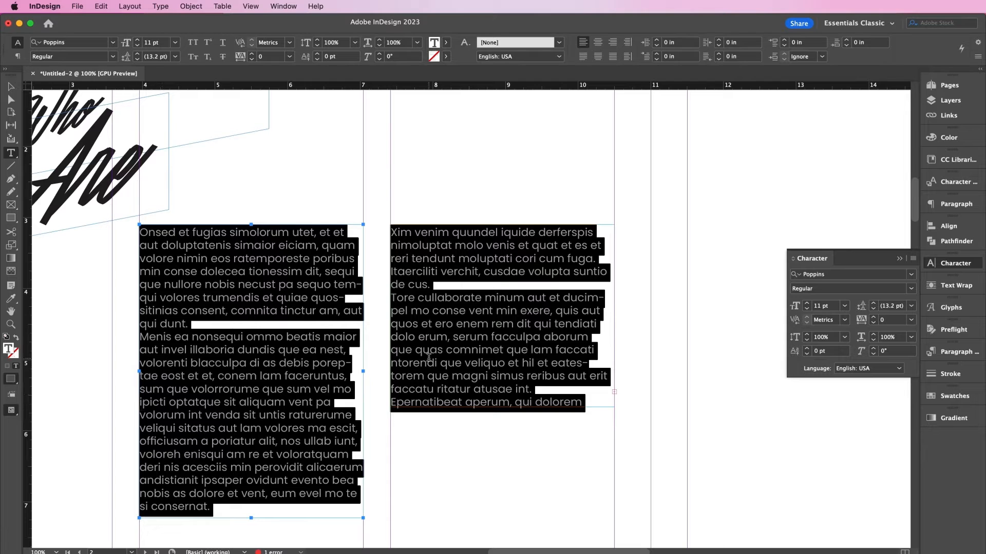
- Delete the 'Tore cullaborate' paragraph and add blank lines between the remaining paragraphs
{"action": "left_click", "coordinate": [460, 348]}
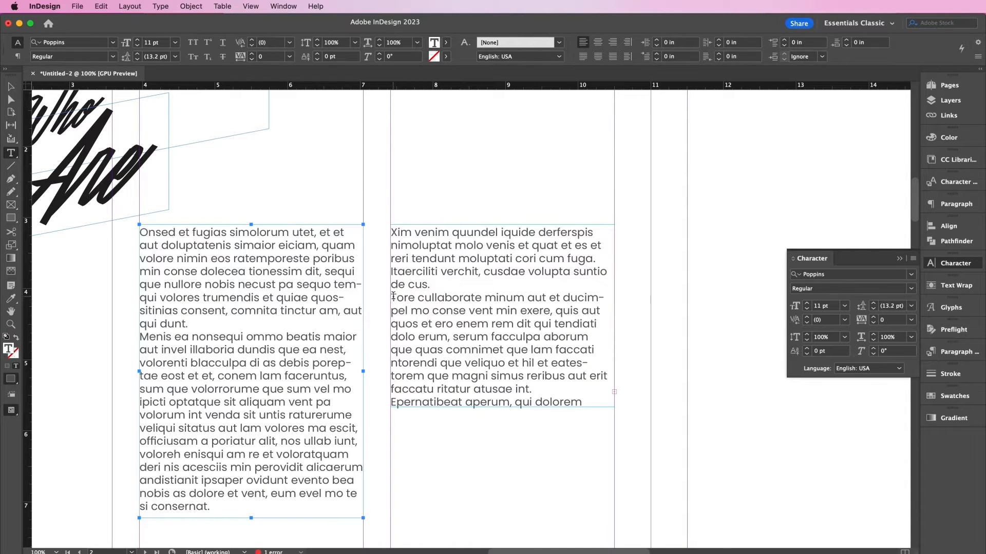
{"action": "left_click_drag", "start_coordinate": [393, 296], "coordinate": [539, 392]}
{"action": "key", "text": "BackSpace"}
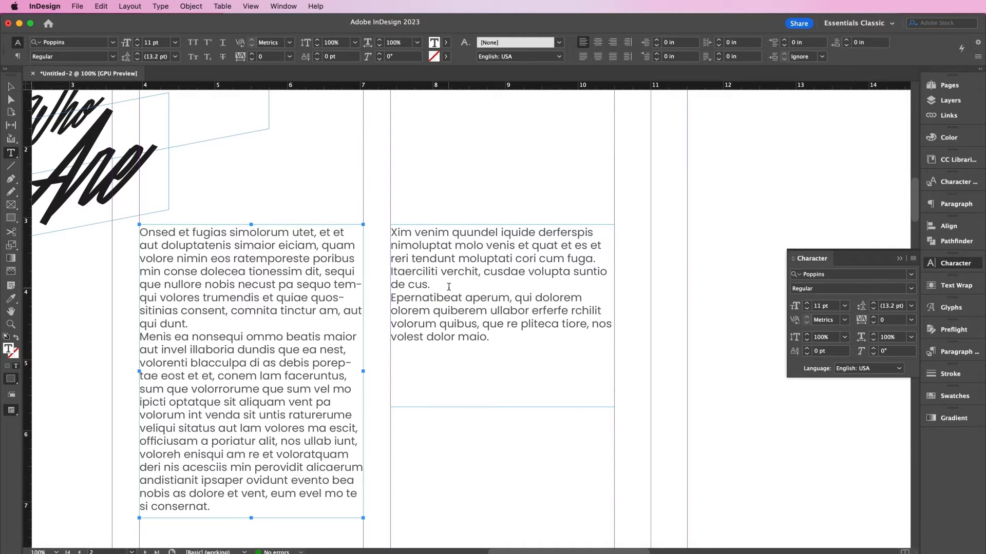
{"action": "key", "text": "Return"}
{"action": "left_click", "coordinate": [214, 325]}
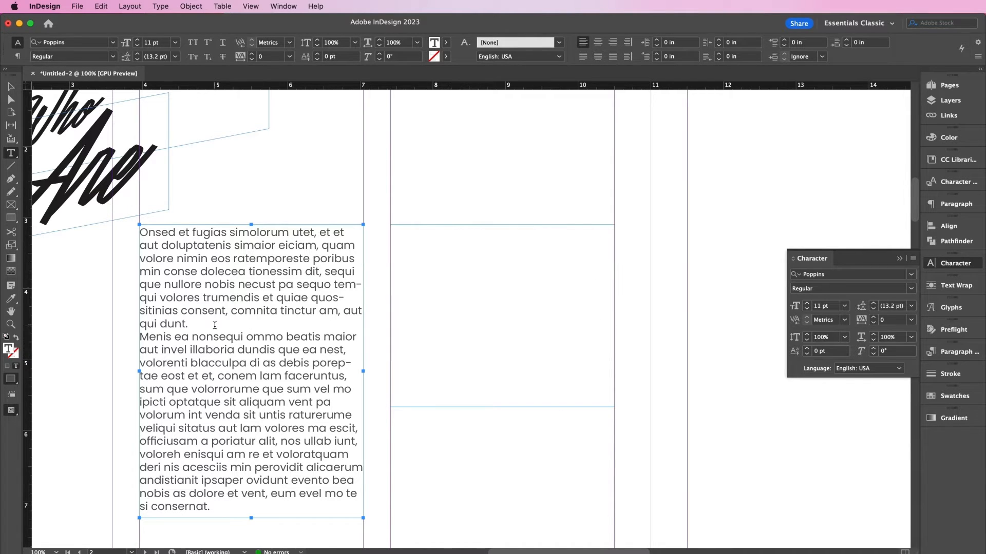
{"action": "key", "text": "Return"}
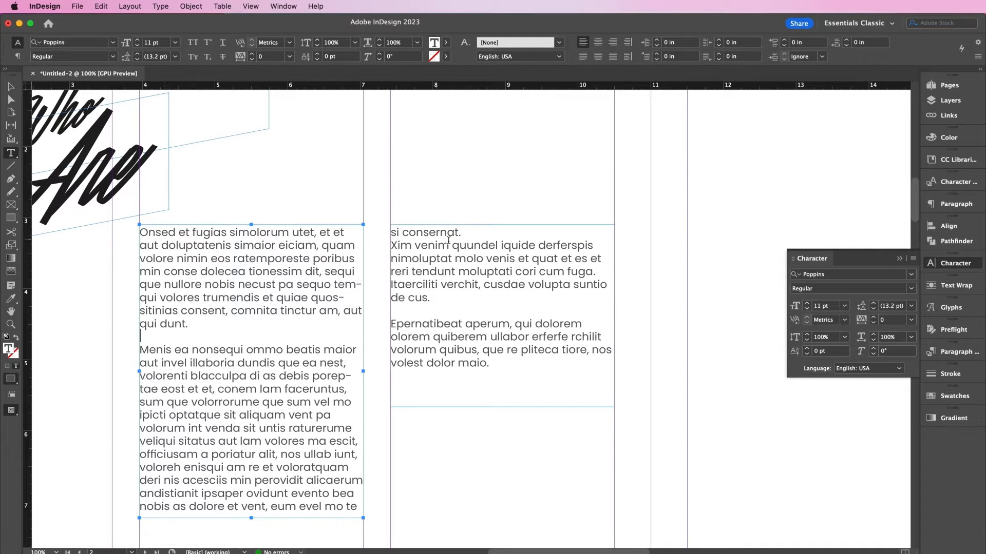
{"action": "key", "text": "Escape"}
{"action": "scroll", "coordinate": [215, 349], "scroll_direction": "down", "scroll_amount": 2}
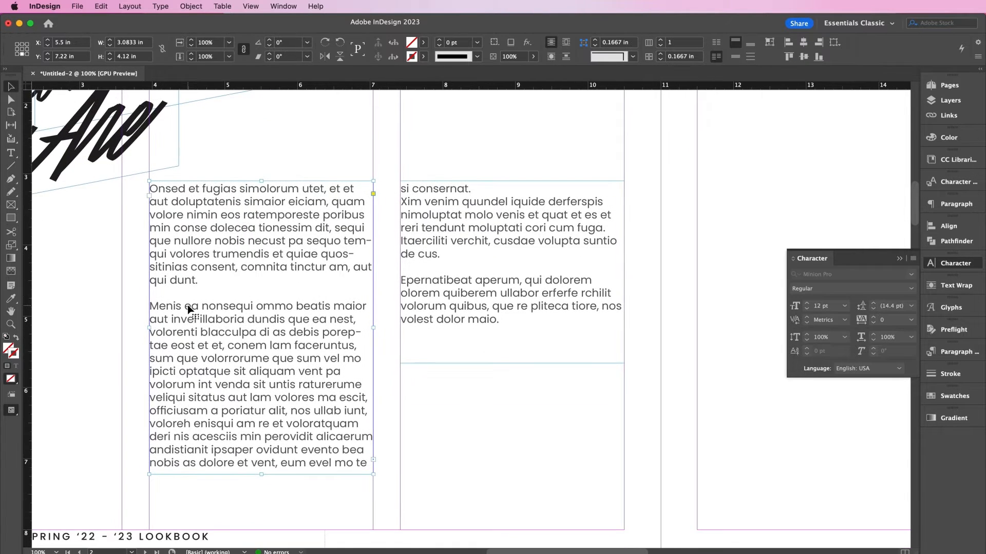
- Lengthen the left body frame so 'si consernat.' fits, and fit the right frame to its text
{"action": "left_click_drag", "start_coordinate": [261, 473], "coordinate": [260, 483]}
{"action": "left_click", "coordinate": [437, 446]}
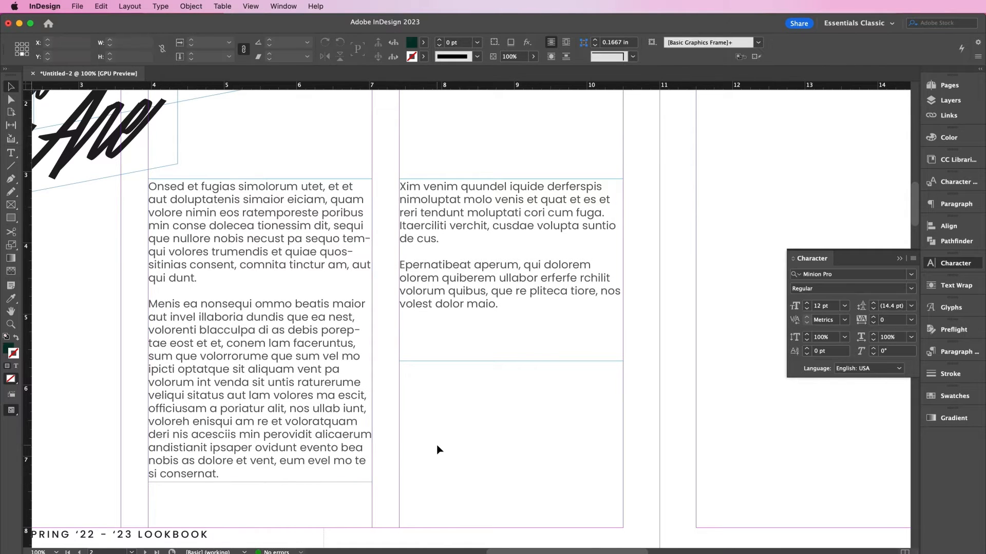
{"action": "scroll", "coordinate": [437, 447], "scroll_direction": "down", "scroll_amount": 1}
{"action": "scroll", "coordinate": [437, 447], "scroll_direction": "right", "scroll_amount": 2}
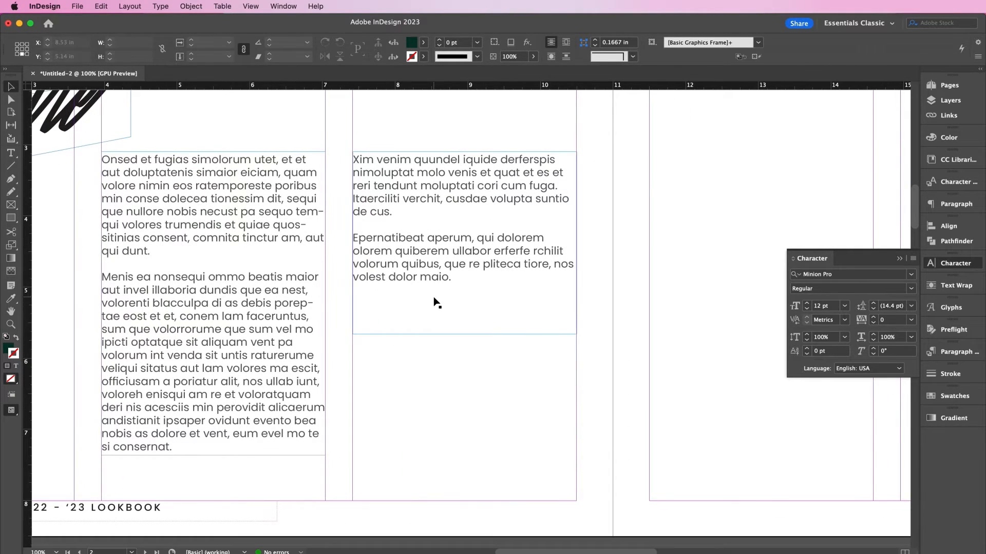
{"action": "left_click", "coordinate": [464, 334]}
{"action": "double_click", "coordinate": [464, 334]}
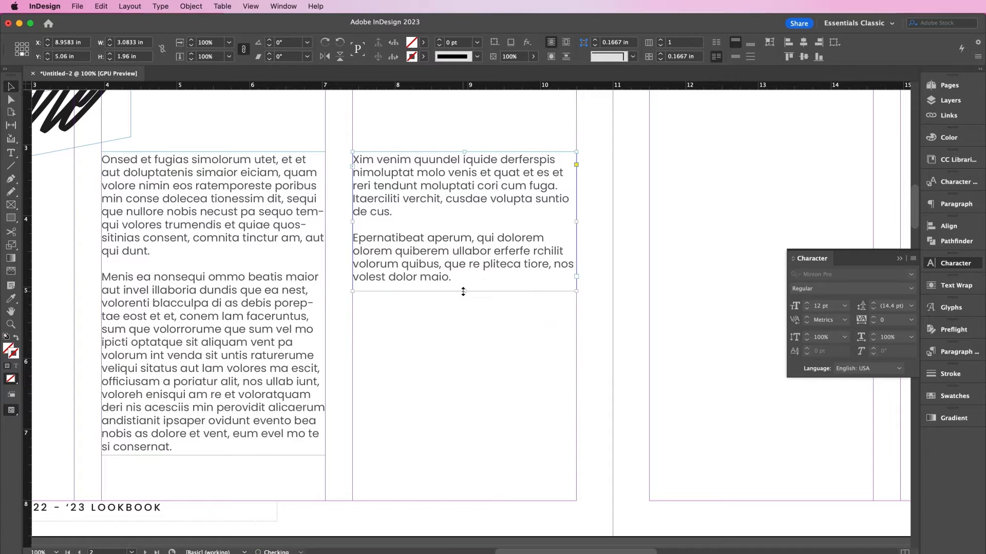
{"action": "left_click", "coordinate": [479, 363]}
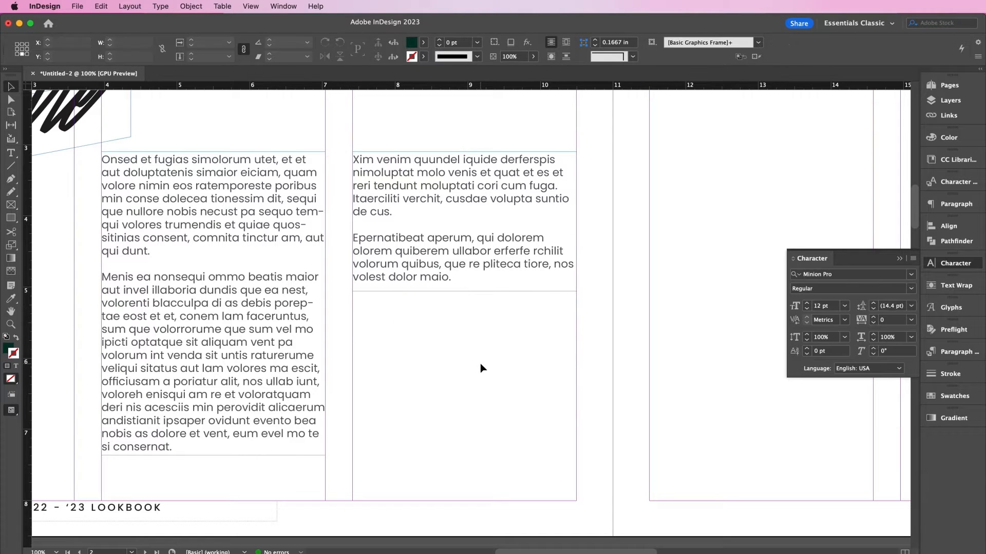
- Draw a 2.32 in circular ellipse frame below the right column text
{"action": "left_click", "coordinate": [13, 208]}
{"action": "left_click", "coordinate": [62, 229]}
{"action": "left_click_drag", "start_coordinate": [366, 315], "coordinate": [567, 480]}
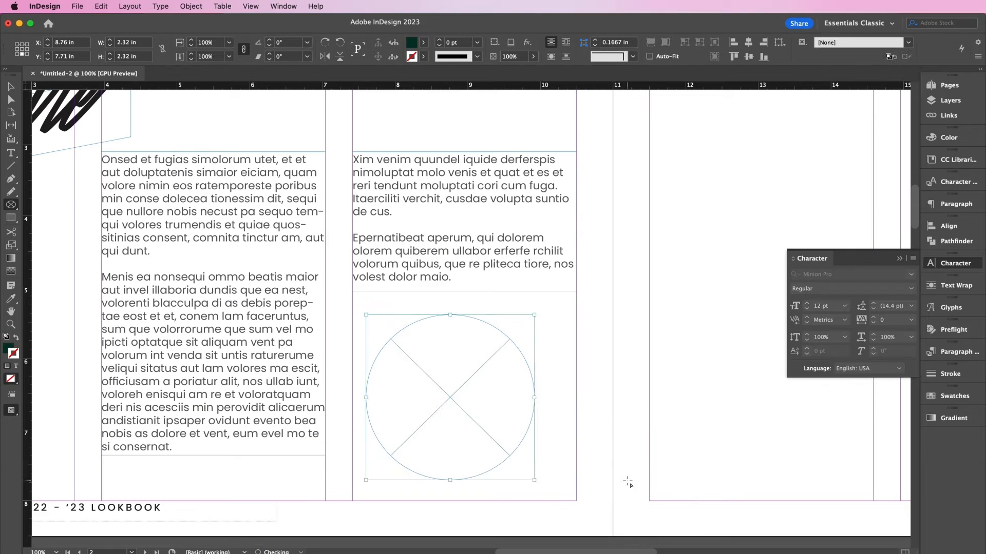
- Type 'for the misfits, outcasts, and the misunderstood.' along the circle's outline
{"action": "left_click", "coordinate": [11, 153]}
{"action": "left_click", "coordinate": [36, 176]}
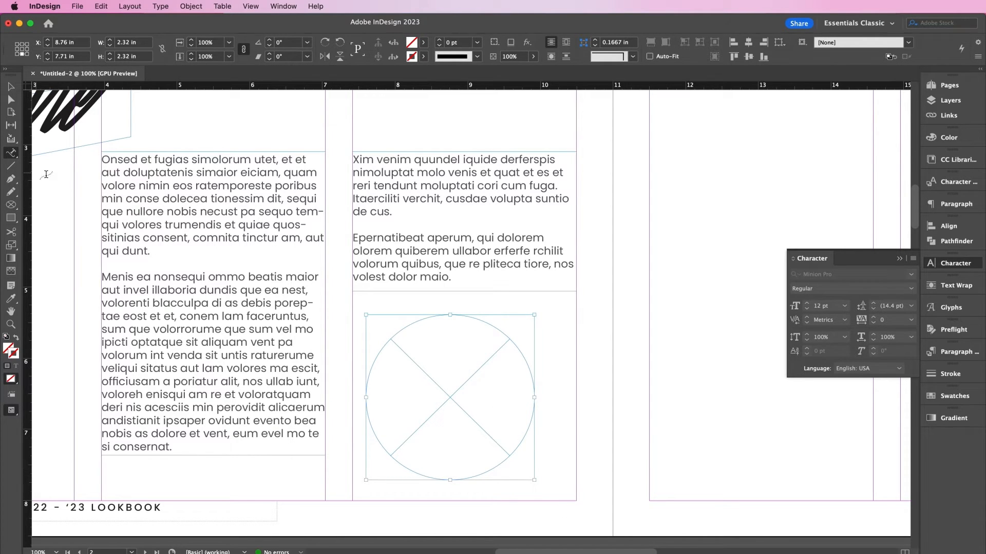
{"action": "left_click", "coordinate": [384, 345]}
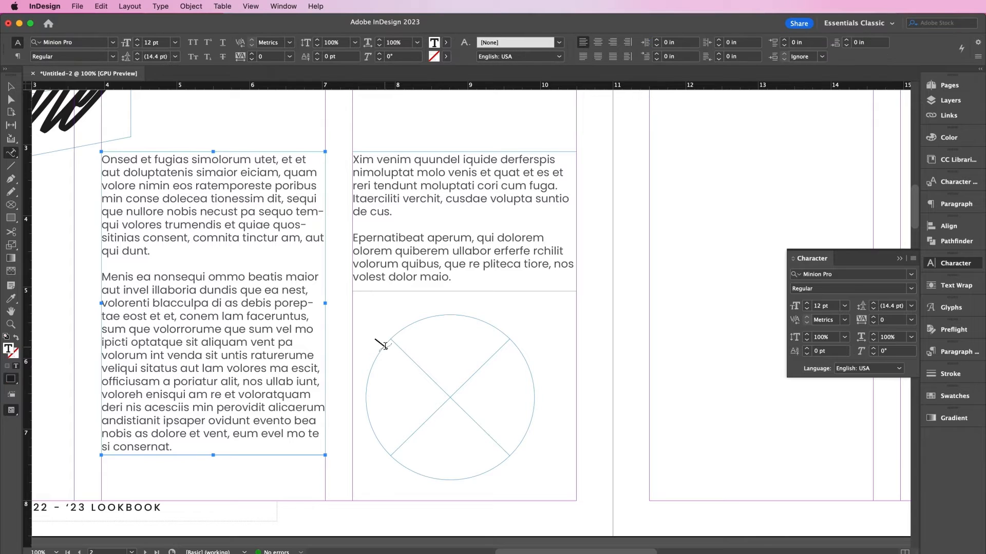
{"action": "type", "text": "for the misfits, outcasts, and the"}
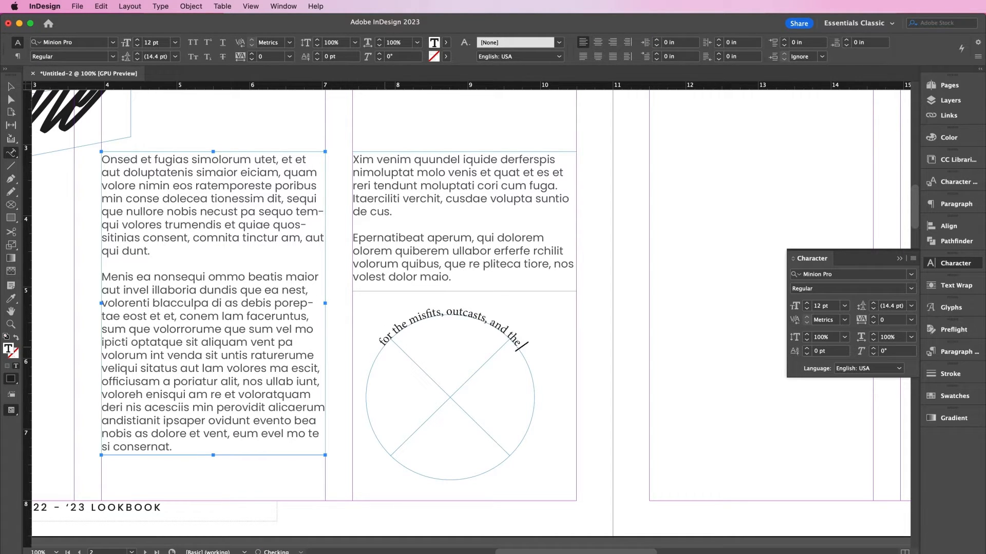
{"action": "type", "text": " misunderstood."}
- Set the circle text in Poppins Medium
{"action": "key", "text": "super+a"}
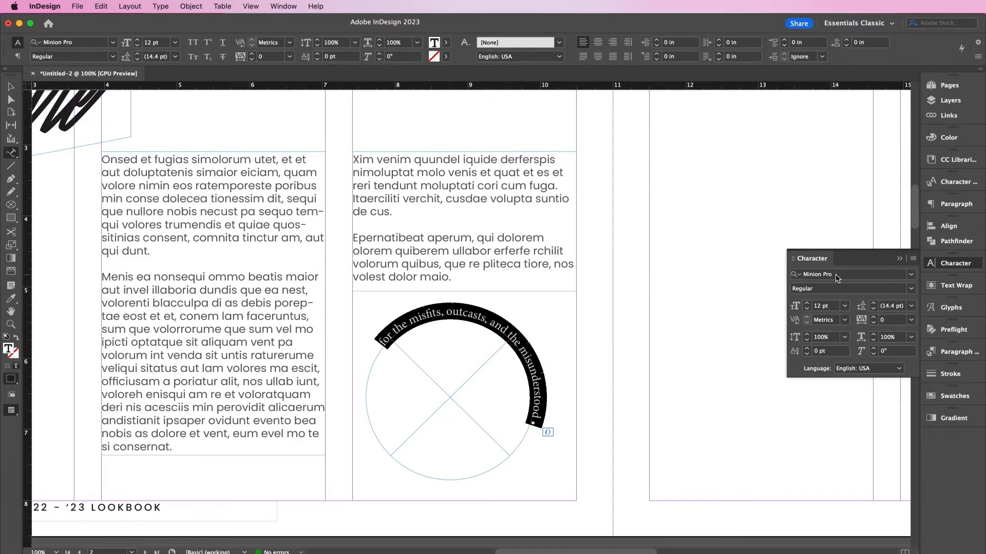
{"action": "left_click", "coordinate": [836, 278]}
{"action": "type", "text": "popp"}
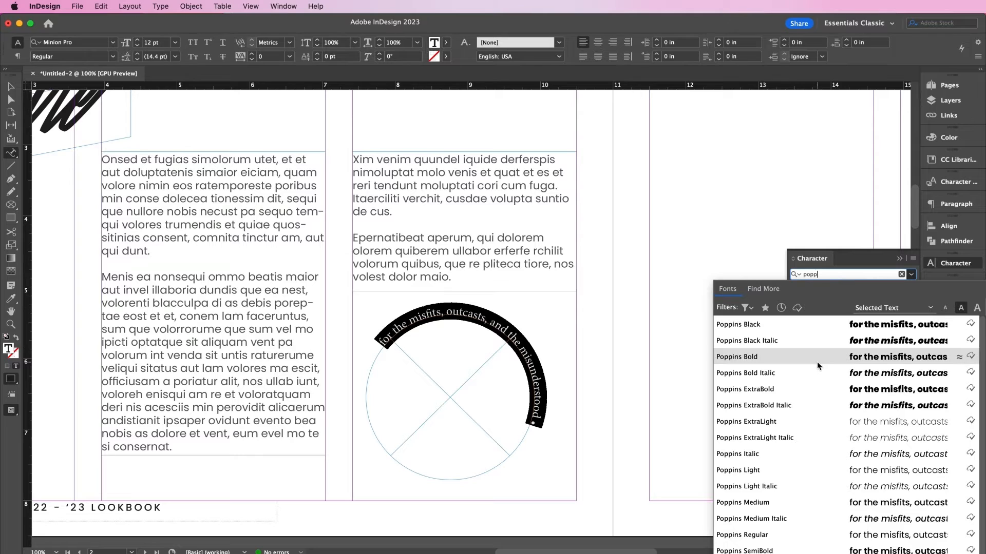
{"action": "left_click", "coordinate": [799, 503]}
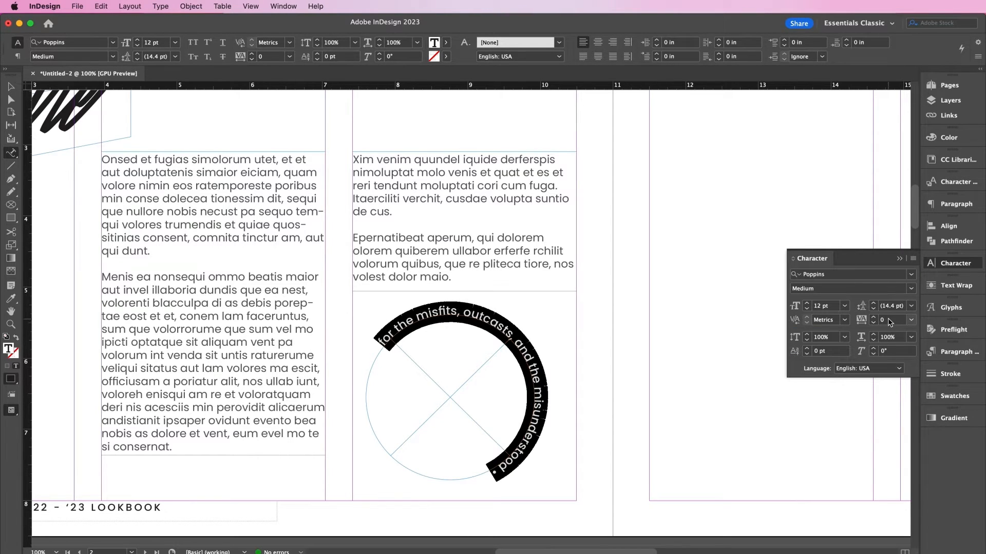
- Make the circle text All Caps with tracking 310
{"action": "left_click", "coordinate": [860, 321]}
{"action": "type", "text": "330"}
{"action": "key", "text": "Return"}
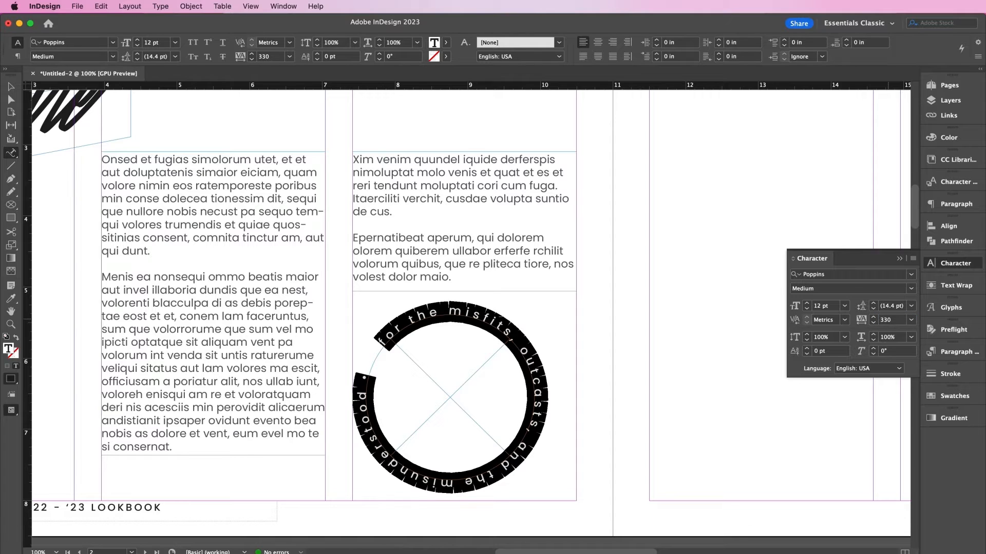
{"action": "left_click", "coordinate": [191, 43]}
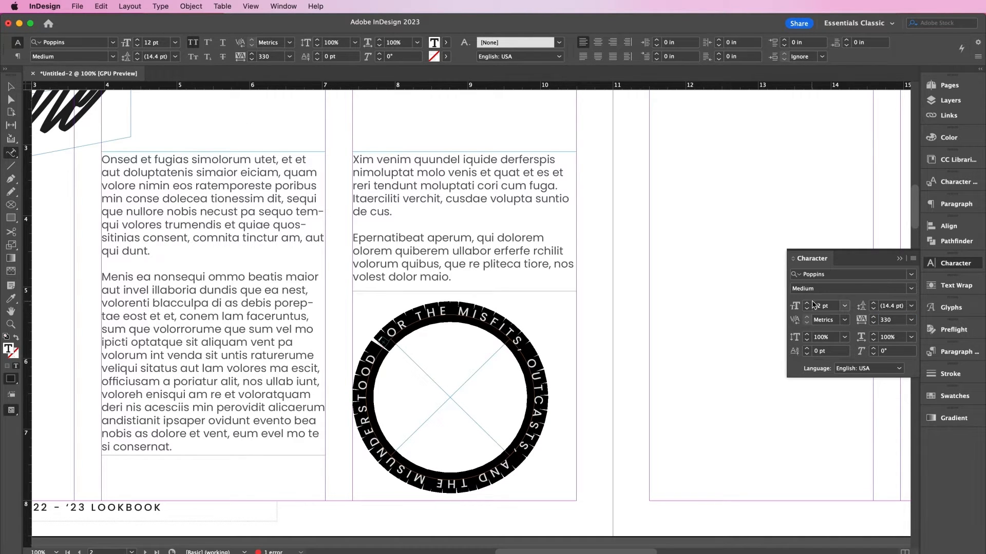
{"action": "left_click", "coordinate": [891, 320]}
{"action": "key", "text": "Down"}
{"action": "key", "text": "Down"}
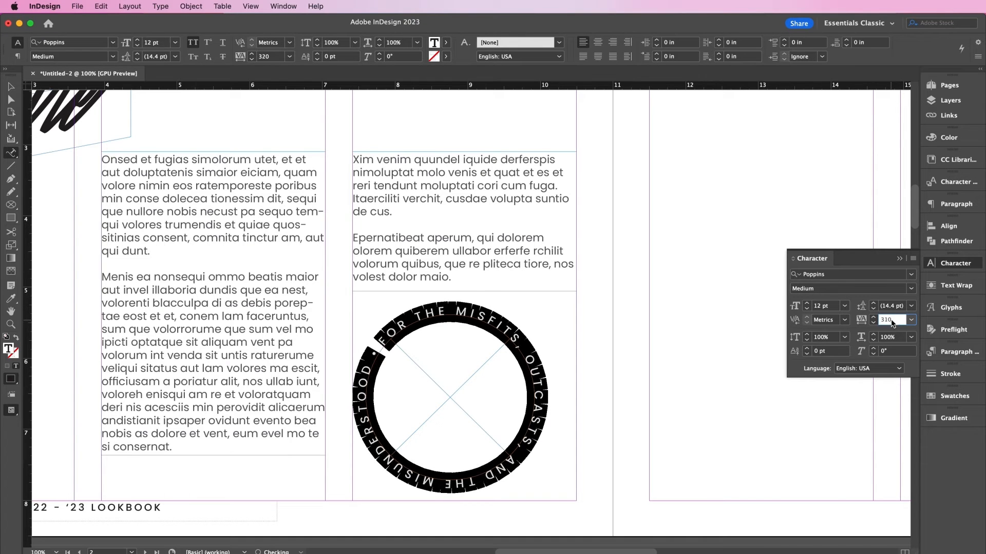
{"action": "key", "text": "Down"}
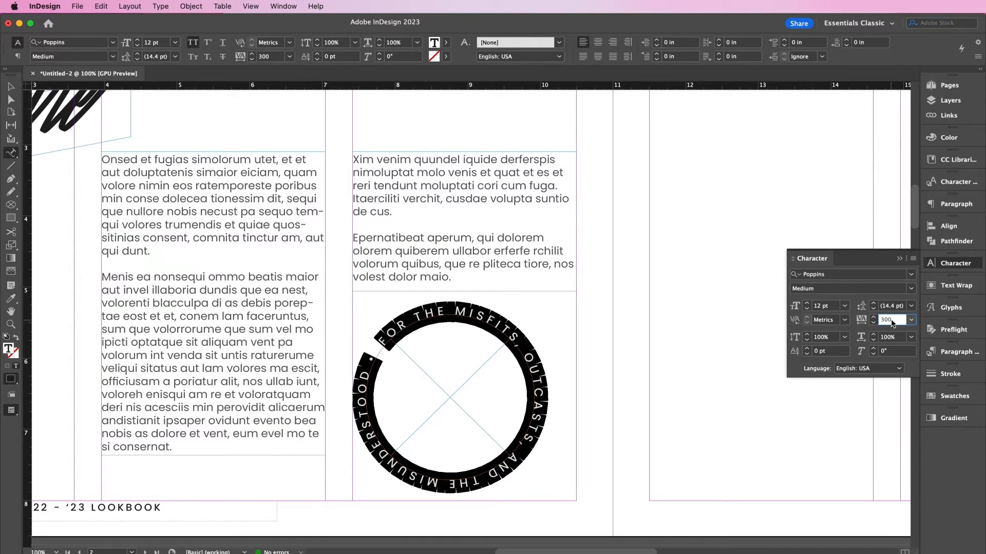
{"action": "left_click", "coordinate": [514, 327]}
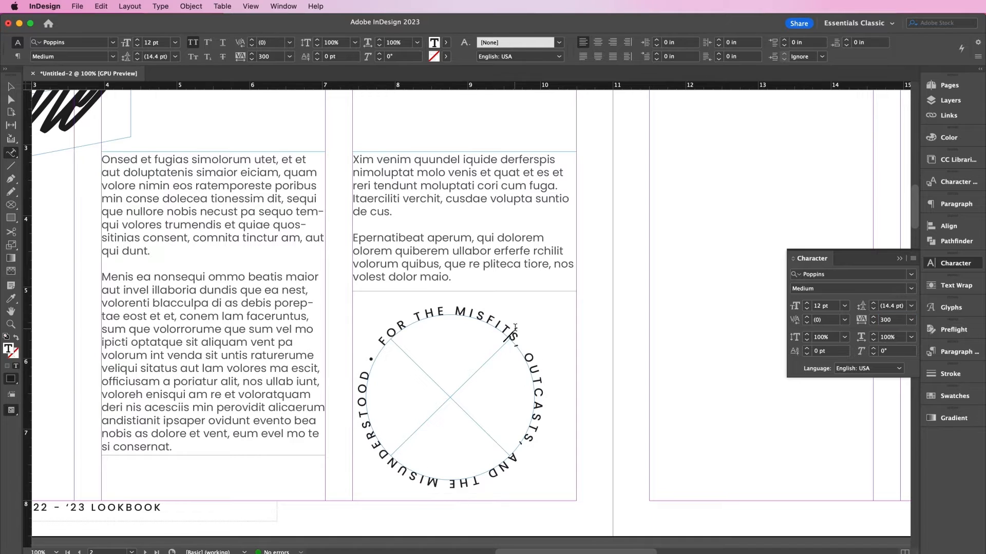
{"action": "key", "text": "super+a"}
{"action": "left_click", "coordinate": [892, 319]}
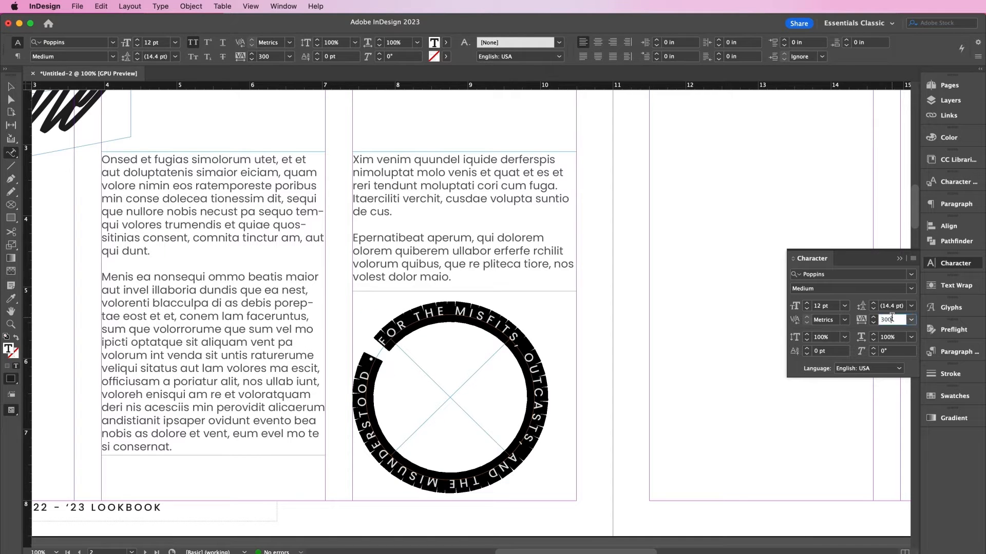
{"action": "key", "text": "Return"}
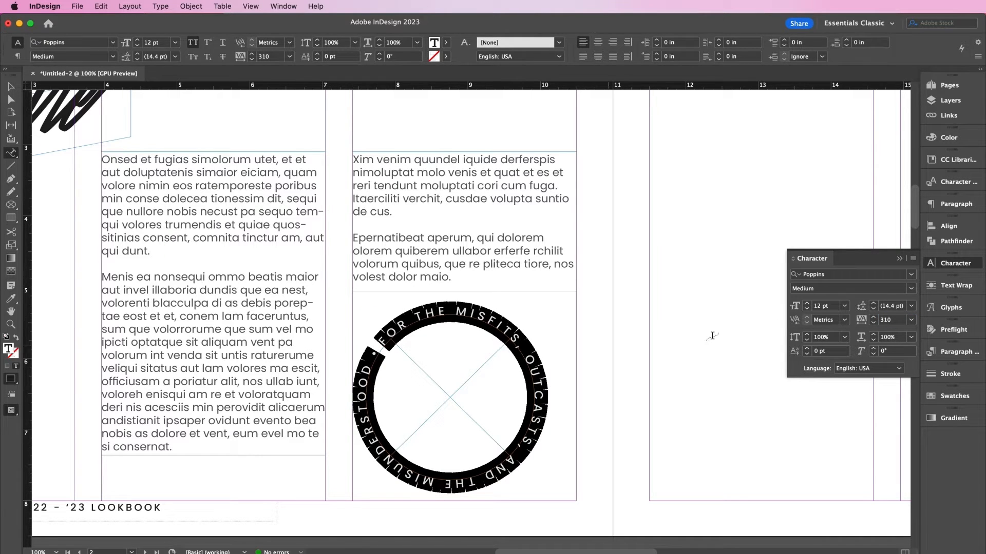
- Give the circle text a 50% Black tint
{"action": "left_click", "coordinate": [950, 397]}
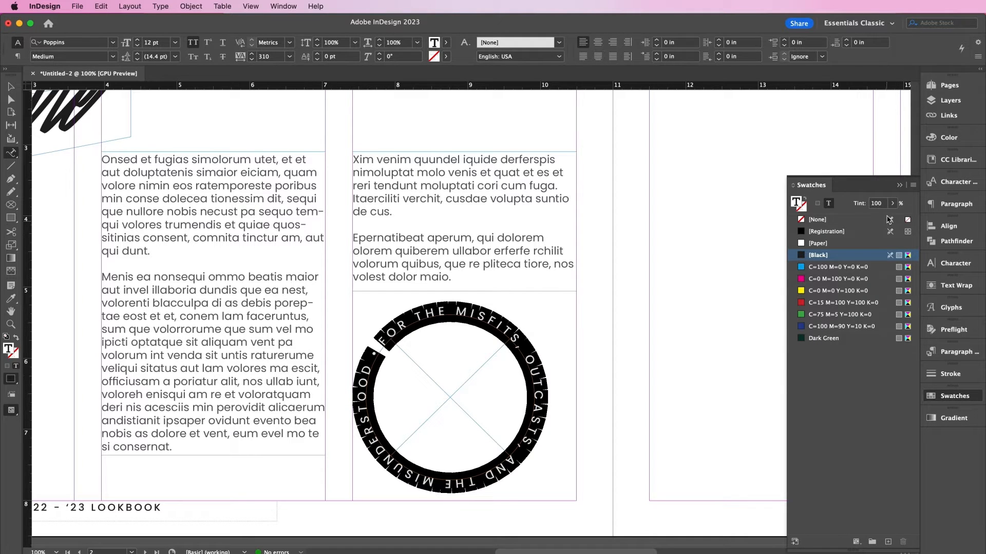
{"action": "left_click_drag", "start_coordinate": [884, 203], "coordinate": [852, 195]}
{"action": "type", "text": "50"}
{"action": "key", "text": "Return"}
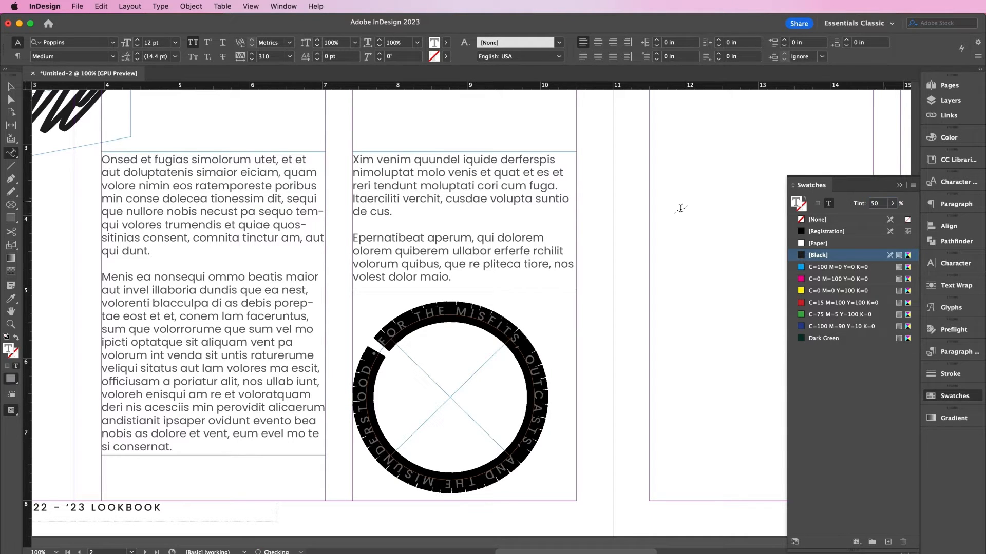
{"action": "left_click", "coordinate": [11, 86]}
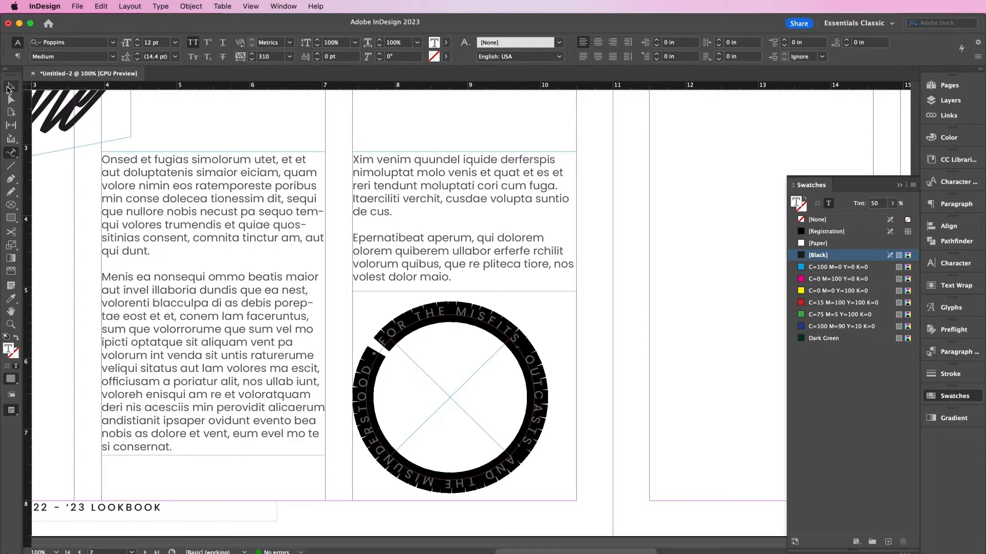
{"action": "left_click", "coordinate": [599, 418]}
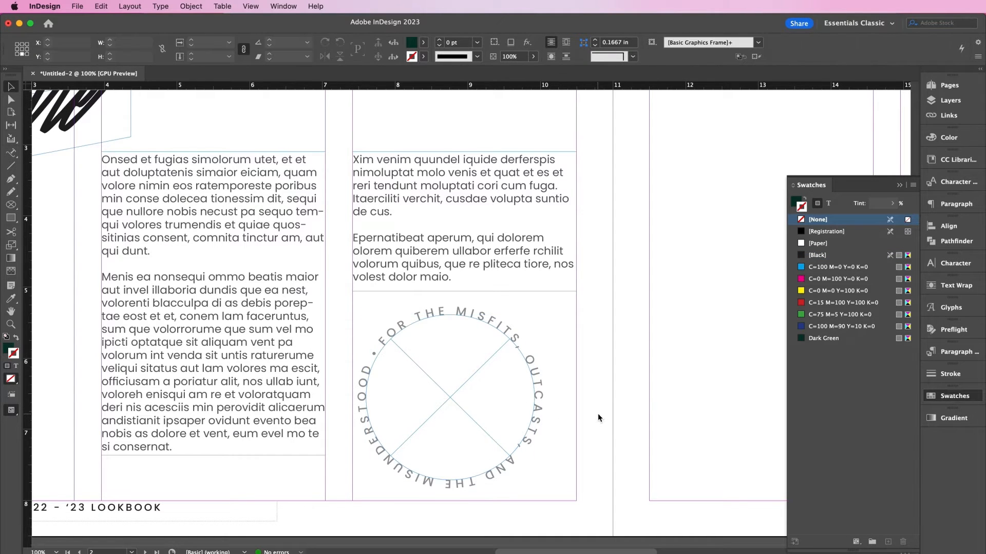
{"action": "key", "text": "super+d"}
- Place TS_Logo_Black.eps centred inside the circular text badge
{"action": "double_click", "coordinate": [402, 257]}
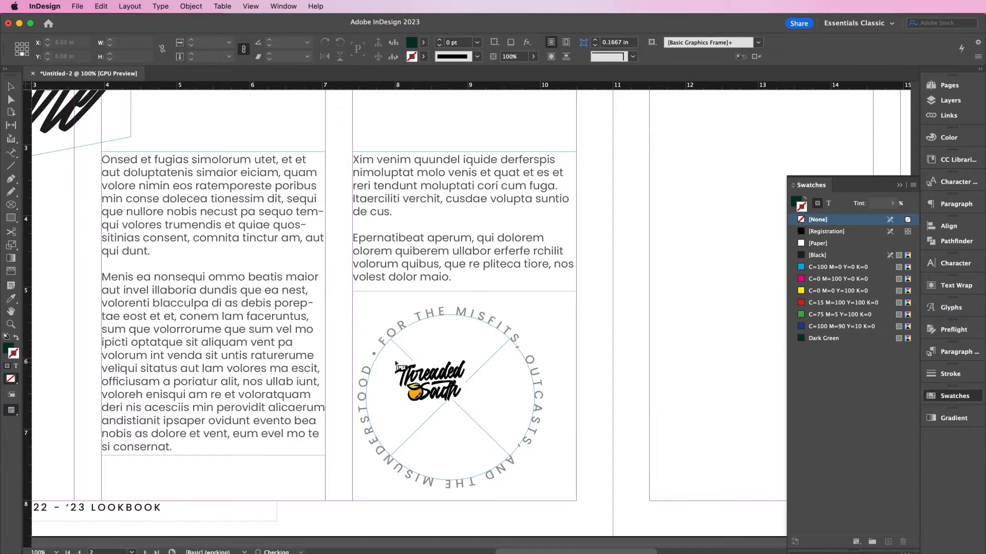
{"action": "left_click_drag", "start_coordinate": [391, 353], "coordinate": [483, 410]}
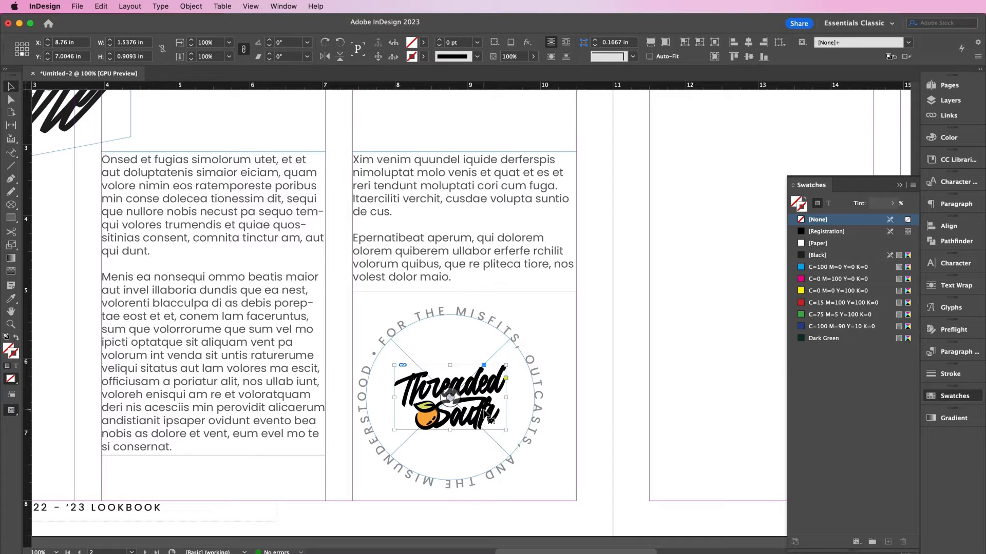
{"action": "key", "text": "super+minus"}
{"action": "key", "text": "super+minus"}
{"action": "scroll", "coordinate": [484, 409], "scroll_direction": "up", "scroll_amount": 3}
{"action": "scroll", "coordinate": [484, 410], "scroll_direction": "right", "scroll_amount": 5}
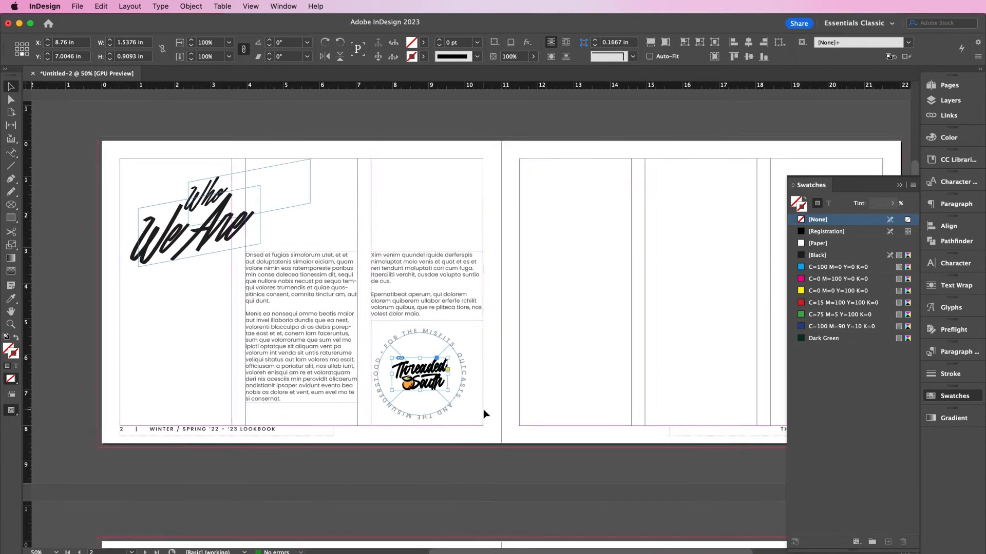
{"action": "left_click", "coordinate": [445, 403]}
{"action": "scroll", "coordinate": [445, 403], "scroll_direction": "left", "scroll_amount": 5}
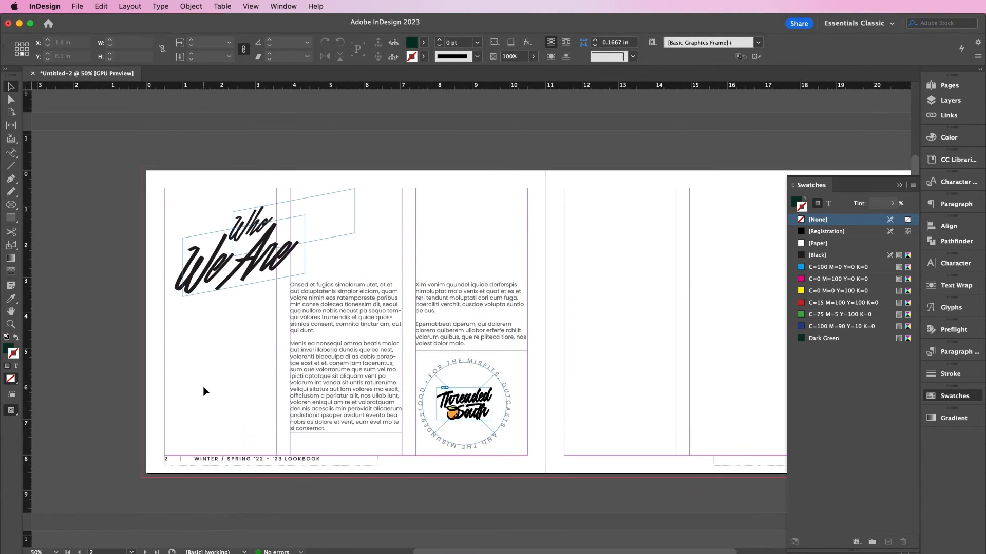
{"action": "left_click", "coordinate": [319, 401]}
{"action": "key", "text": "super+equal"}
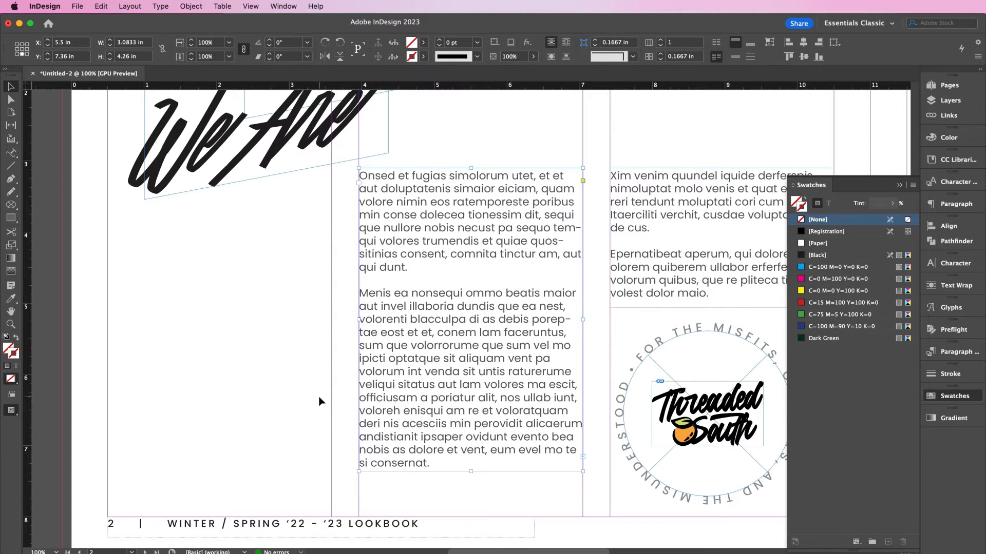
{"action": "scroll", "coordinate": [320, 401], "scroll_direction": "down", "scroll_amount": 2}
{"action": "scroll", "coordinate": [320, 401], "scroll_direction": "left", "scroll_amount": 1}
- Add a bottom-left text frame with 'On the cover:', 'Saint + Sinner | $28.99' and the pricing note
{"action": "left_click", "coordinate": [13, 152]}
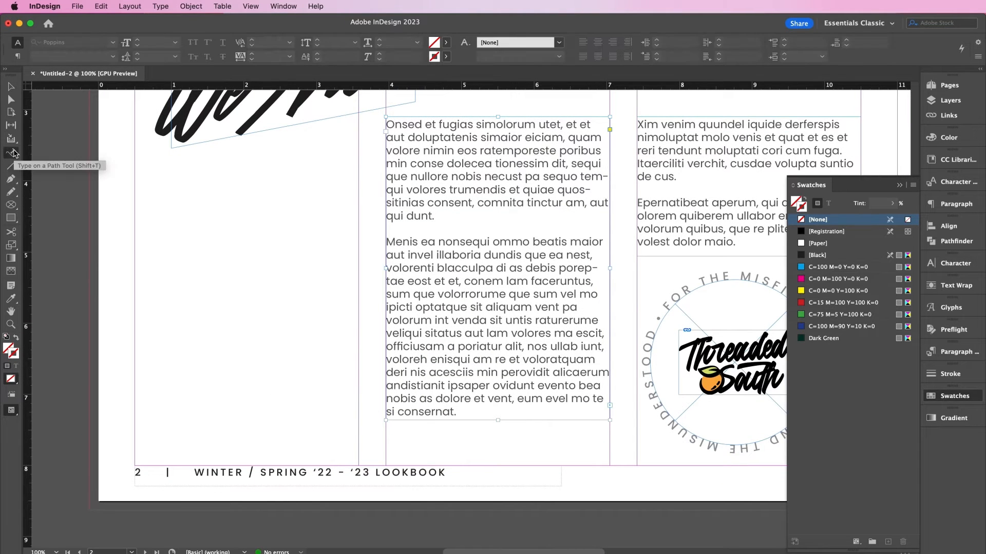
{"action": "left_click_drag", "start_coordinate": [12, 153], "coordinate": [37, 162]}
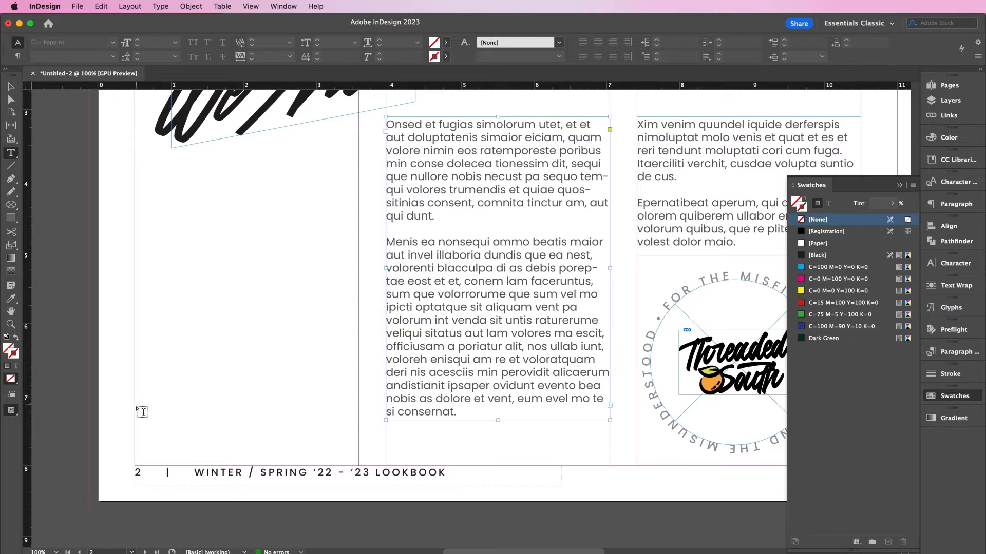
{"action": "left_click_drag", "start_coordinate": [134, 384], "coordinate": [330, 451]}
{"action": "type", "text": "On the cover"}
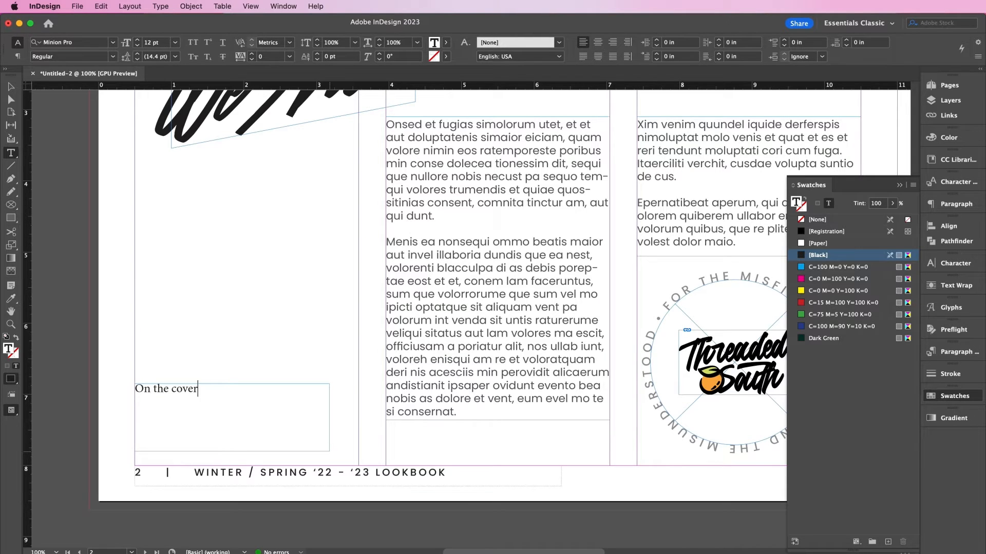
{"action": "type", "text": ":"}
{"action": "key", "text": "Return"}
{"action": "type", "text": "Saint + Sinner | $28."}
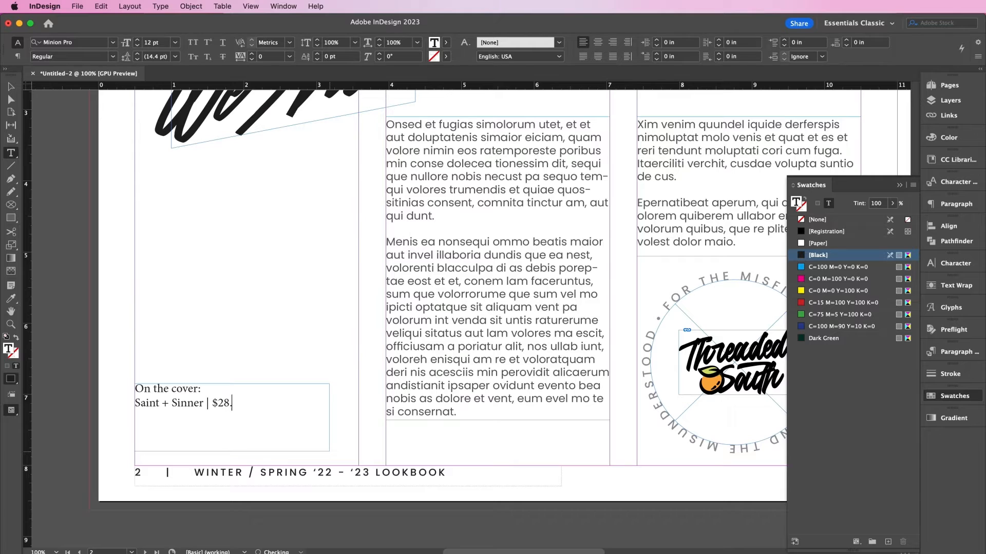
{"action": "type", "text": "99 Check website"}
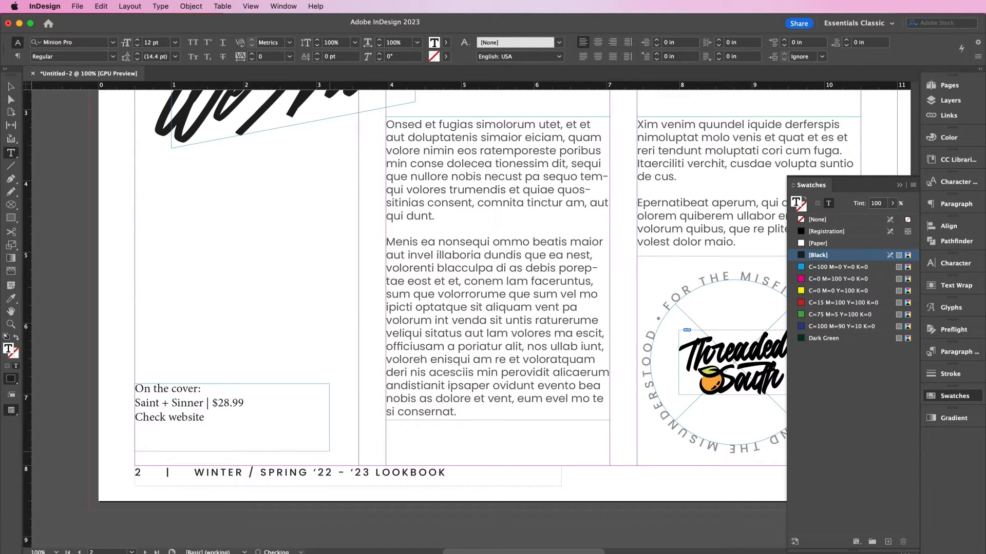
{"action": "type", "text": " for current pricin"}
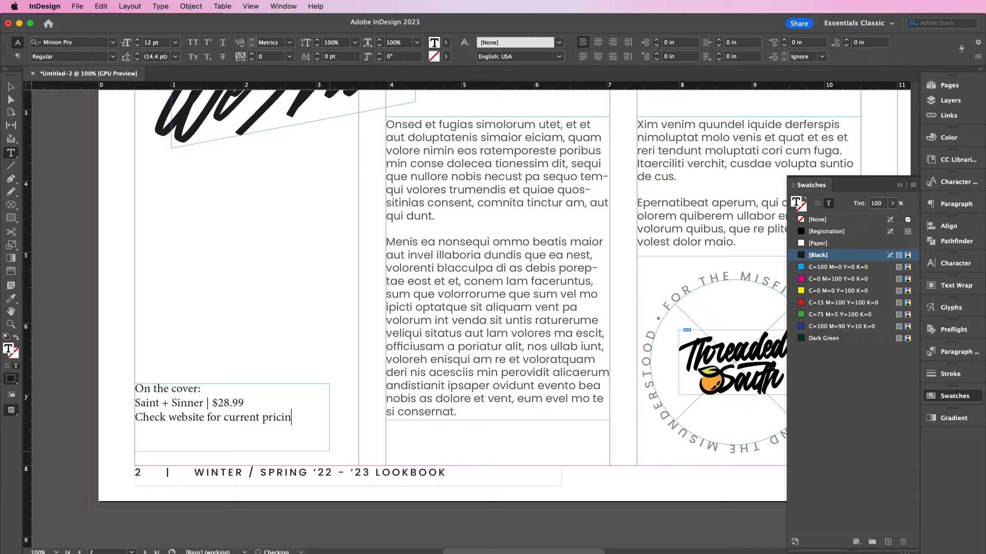
{"action": "type", "text": "g"}
{"action": "key", "text": "super+a"}
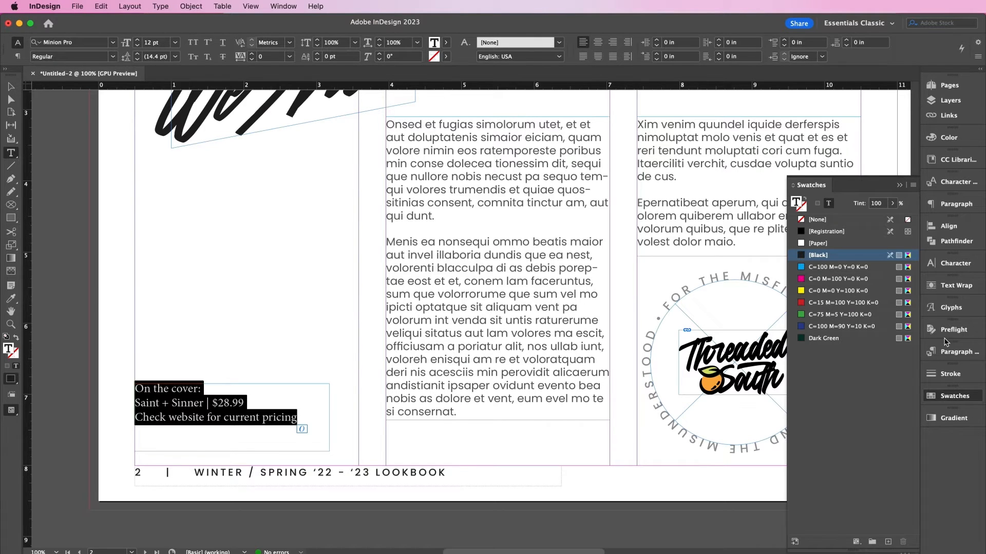
{"action": "left_click", "coordinate": [942, 263]}
- Set the caption in Poppins Medium at 10 pt
{"action": "left_click", "coordinate": [819, 274]}
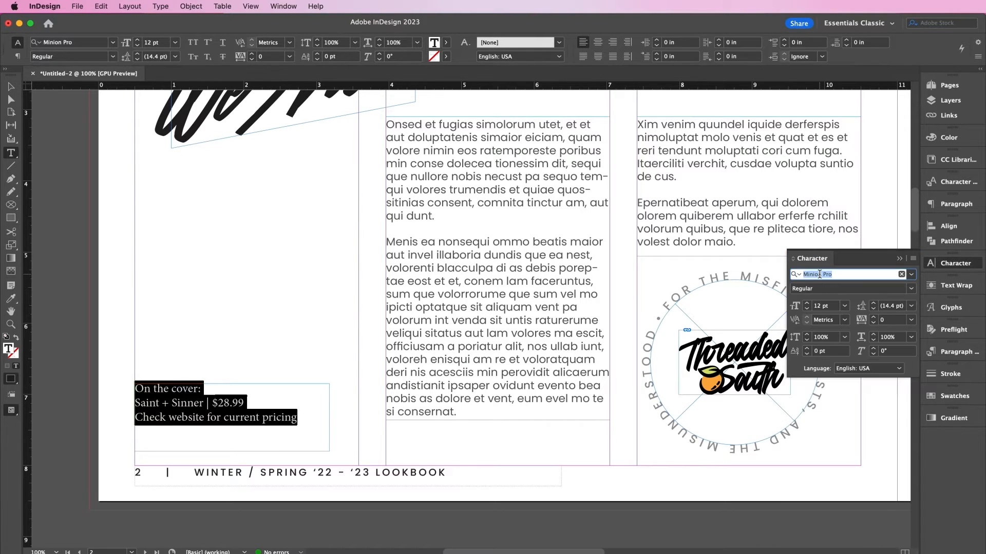
{"action": "type", "text": "popp"}
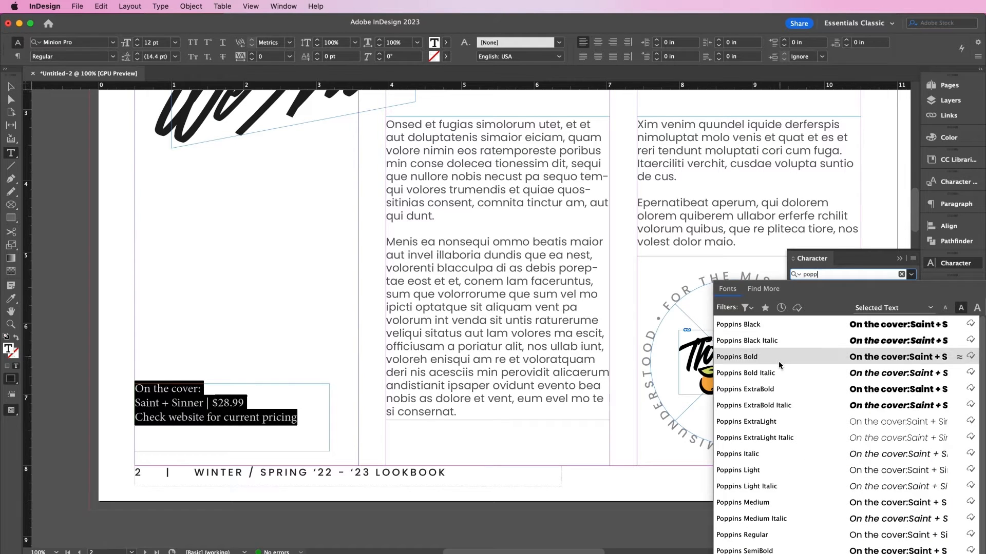
{"action": "left_click", "coordinate": [762, 505]}
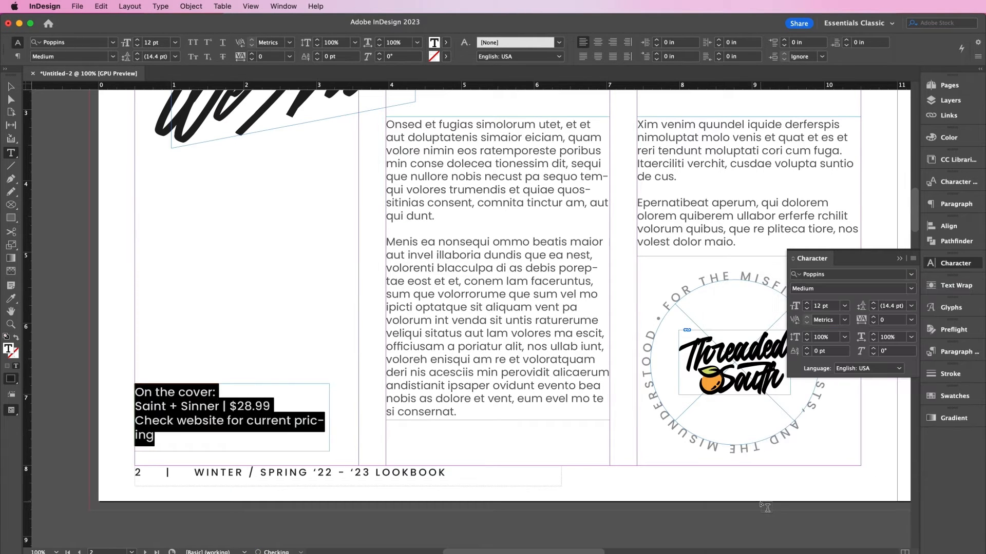
{"action": "left_click", "coordinate": [807, 309]}
{"action": "left_click", "coordinate": [807, 310]}
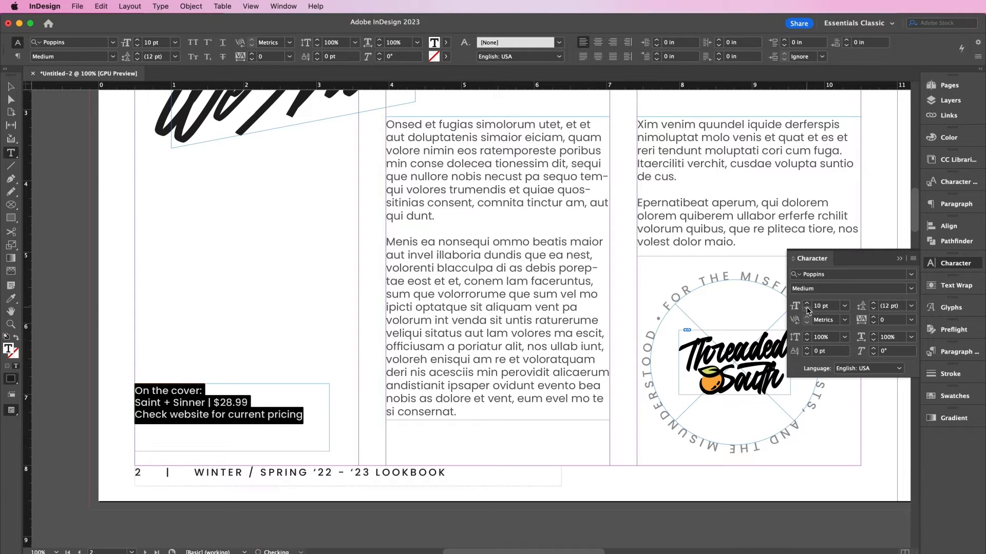
- Turn the caption text grey with a 50% tint
{"action": "left_click", "coordinate": [215, 390]}
{"action": "key", "text": "super+a"}
{"action": "left_click", "coordinate": [944, 397]}
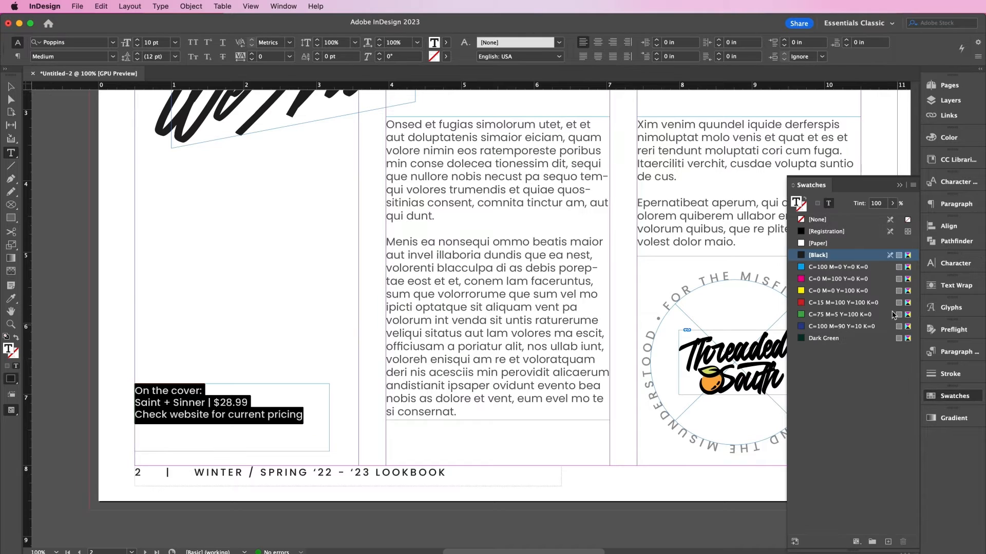
{"action": "left_click", "coordinate": [885, 201]}
{"action": "type", "text": "50"}
{"action": "key", "text": "Return"}
- Make 'On the cover:' Bold and the pricing line Medium Italic
{"action": "left_click", "coordinate": [241, 402]}
{"action": "left_click_drag", "start_coordinate": [204, 394], "coordinate": [125, 394]}
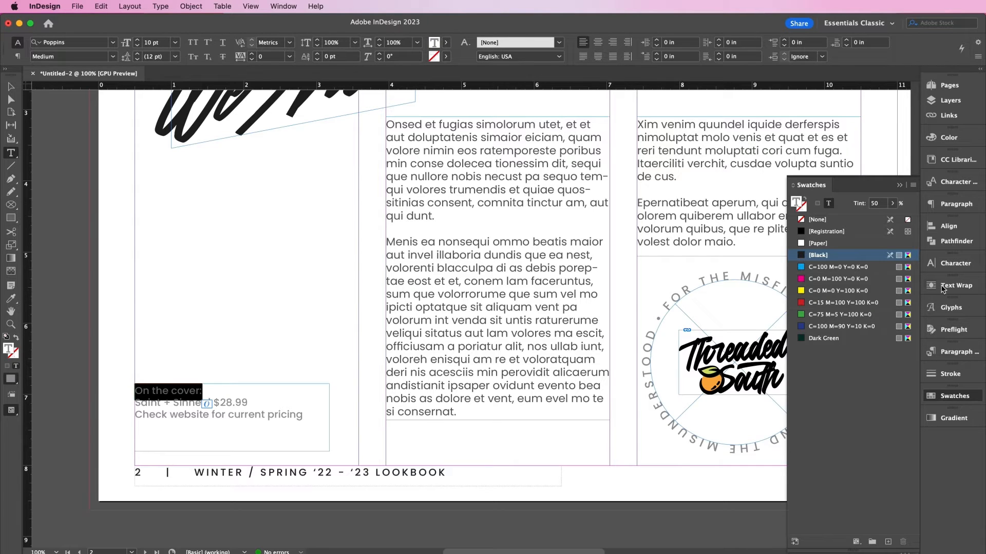
{"action": "left_click", "coordinate": [954, 263]}
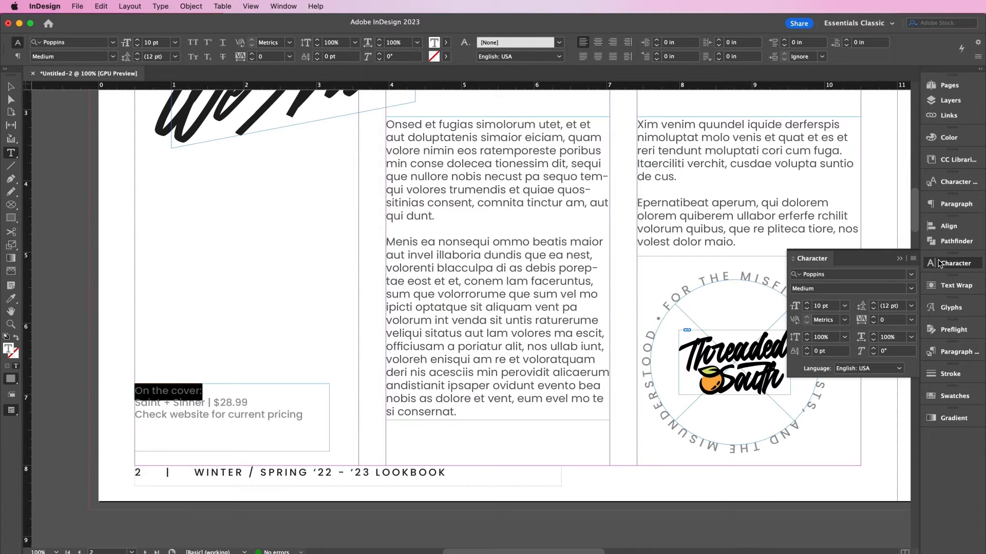
{"action": "left_click", "coordinate": [913, 292]}
{"action": "left_click", "coordinate": [832, 438]}
{"action": "left_click_drag", "start_coordinate": [308, 417], "coordinate": [137, 417]}
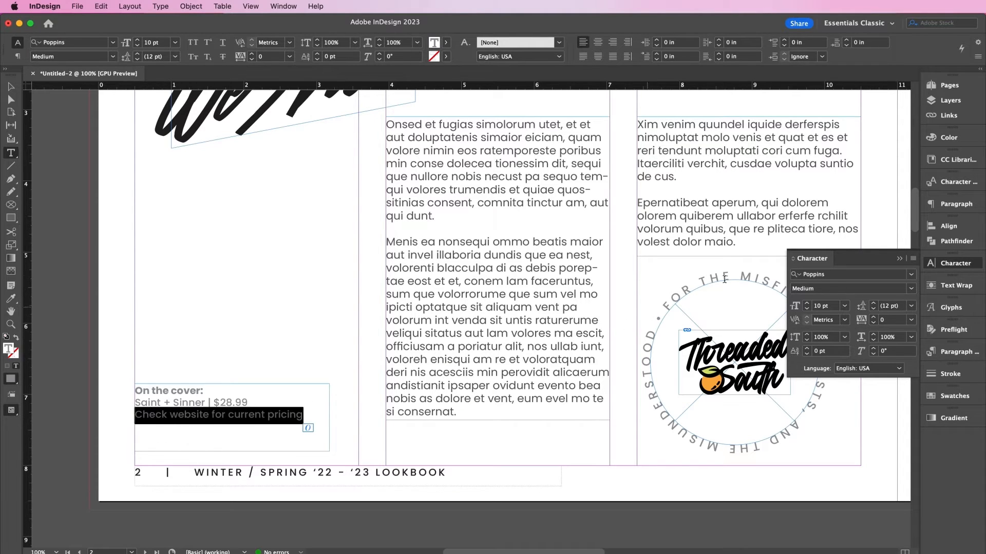
{"action": "left_click", "coordinate": [911, 289]}
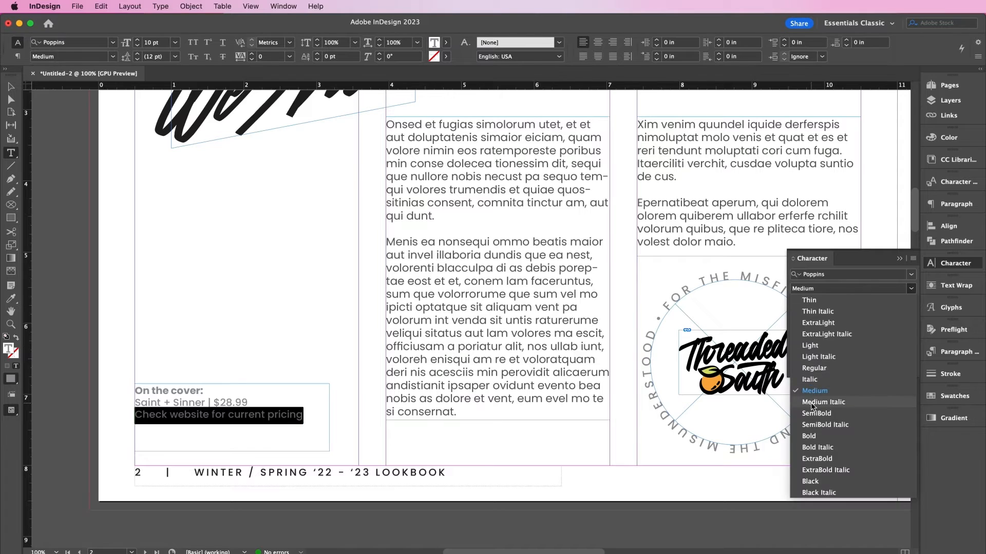
{"action": "left_click", "coordinate": [811, 403]}
- Fit the caption frame to its text
{"action": "left_click", "coordinate": [10, 86]}
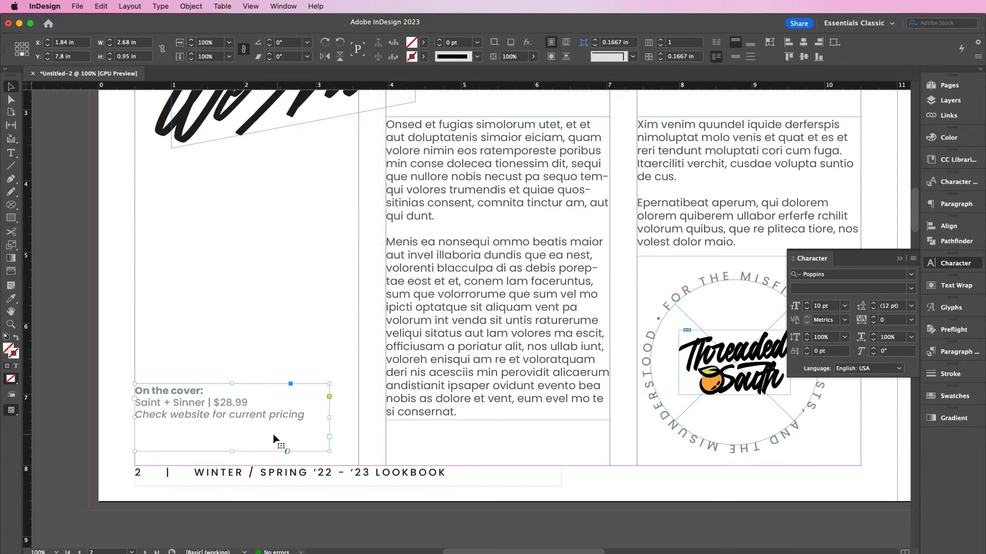
{"action": "double_click", "coordinate": [233, 452]}
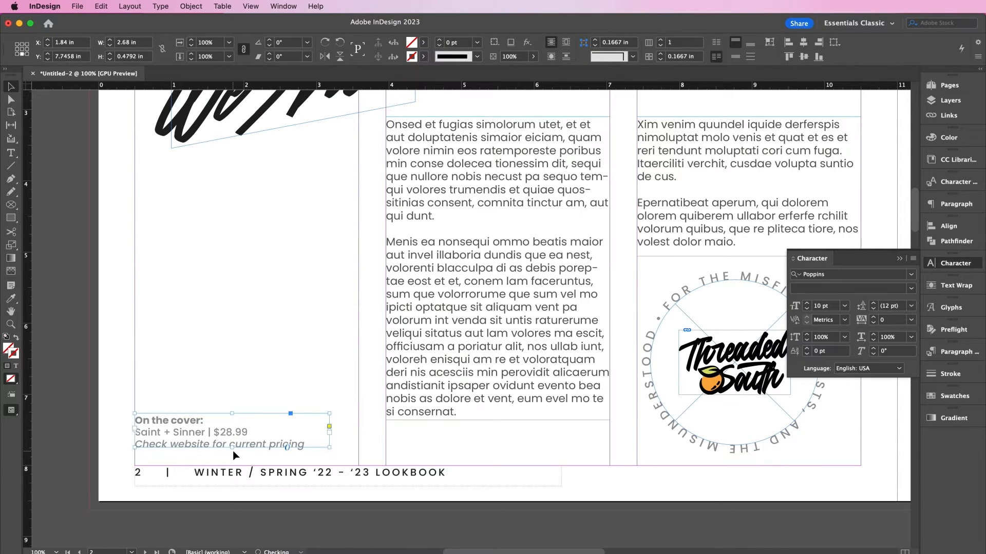
{"action": "left_click", "coordinate": [262, 392]}
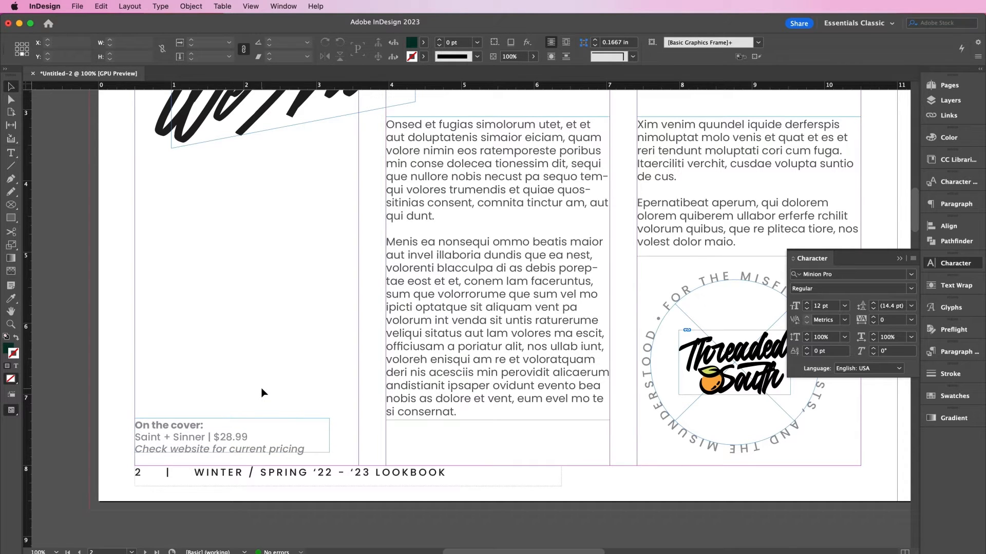
{"action": "key", "text": "super+minus"}
{"action": "key", "text": "super+minus"}
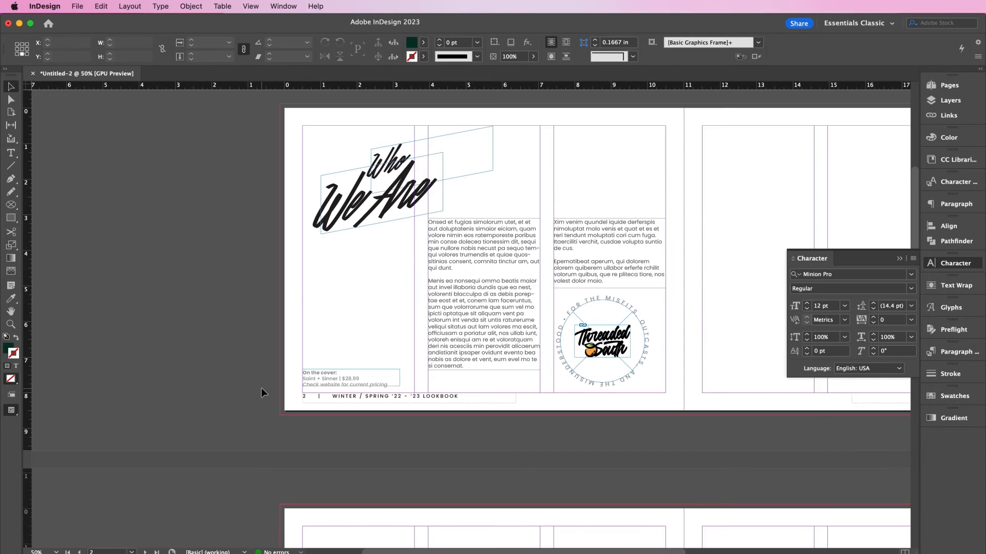
{"action": "scroll", "coordinate": [262, 392], "scroll_direction": "right", "scroll_amount": 8}
- Place the staircase portrait photo at page 3's top-left and nudge it toward the spine
{"action": "scroll", "coordinate": [262, 393], "scroll_direction": "right", "scroll_amount": 3}
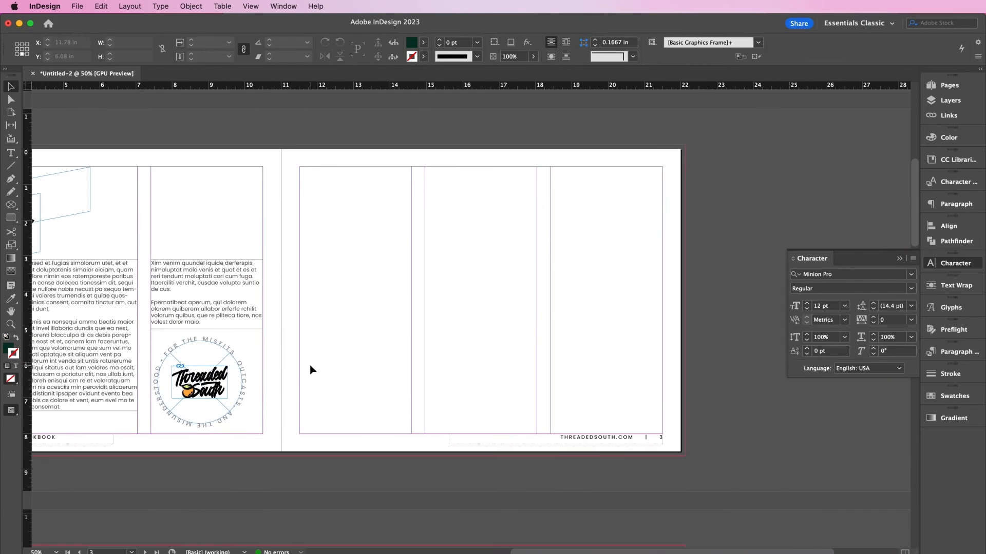
{"action": "key", "text": "super+d"}
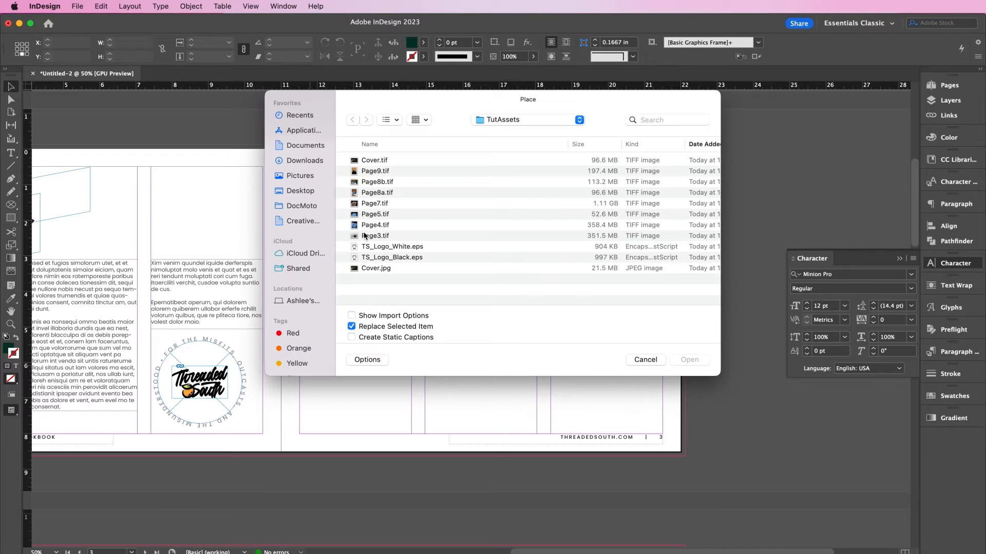
{"action": "key", "text": "Escape"}
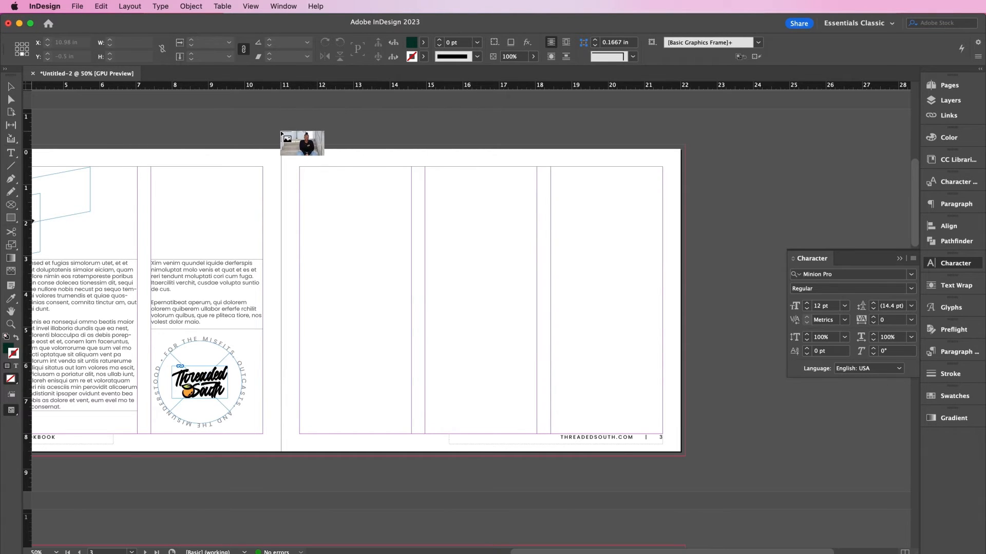
{"action": "left_click_drag", "start_coordinate": [282, 132], "coordinate": [867, 467]}
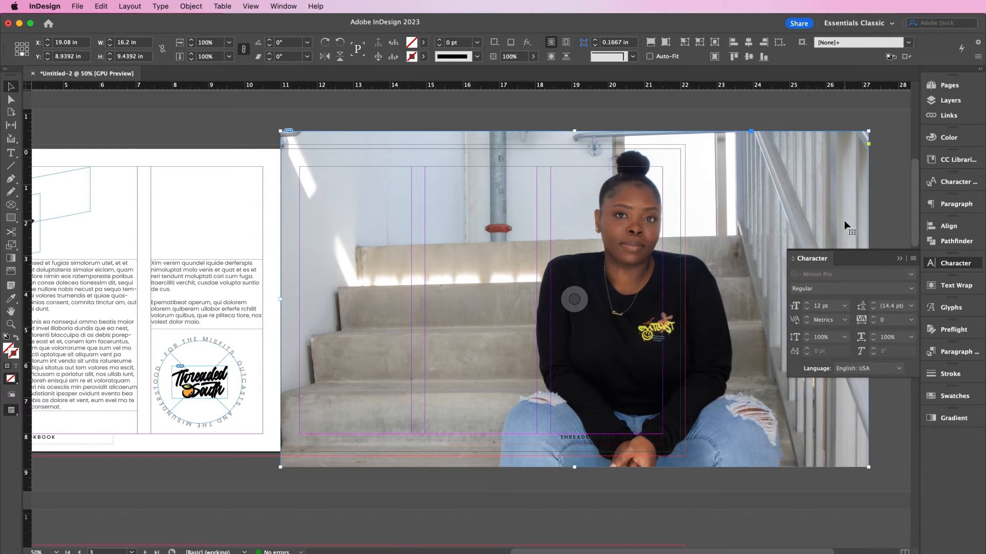
{"action": "key", "text": "shift+Left"}
{"action": "key", "text": "shift+Left"}
{"action": "key", "text": "shift+Left"}
{"action": "key", "text": "shift+Left"}
{"action": "key", "text": "shift+Left"}
{"action": "key", "text": "shift+Left"}
{"action": "key", "text": "shift+Left"}
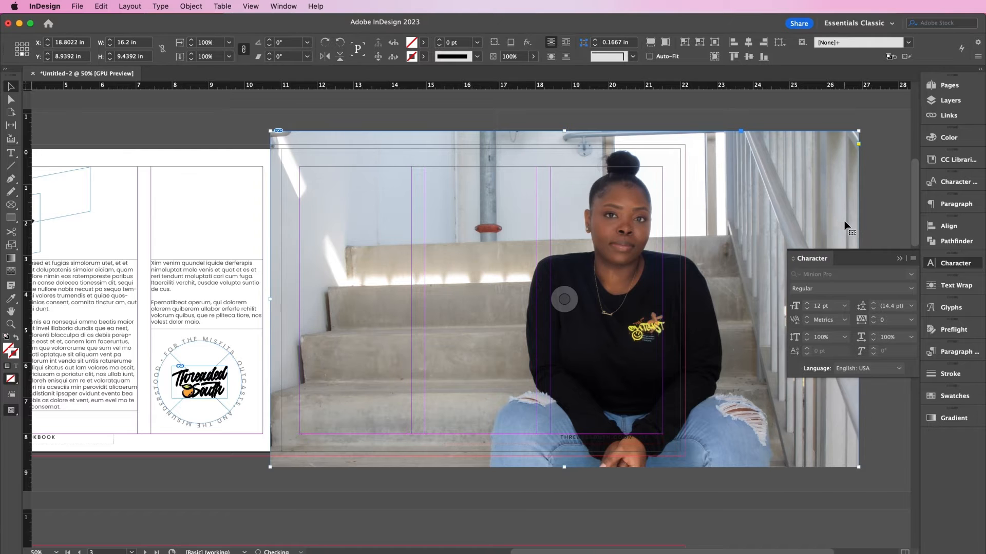
{"action": "key", "text": "shift+Left"}
{"action": "key", "text": "shift+Left"}
{"action": "key", "text": "shift+Left"}
{"action": "key", "text": "shift+Left"}
{"action": "key", "text": "shift+Left"}
{"action": "key", "text": "shift+Left"}
{"action": "key", "text": "shift+Left"}
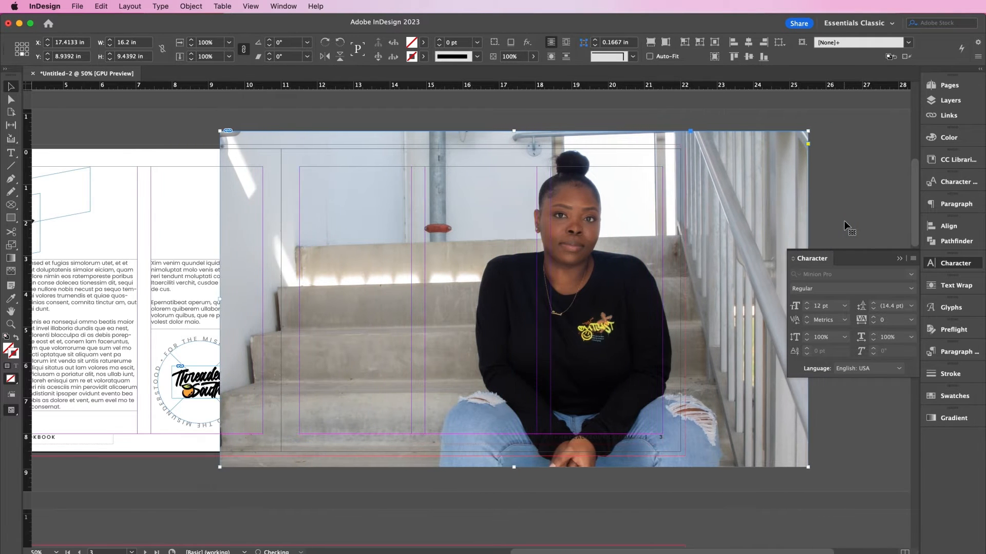
{"action": "key", "text": "shift+Left"}
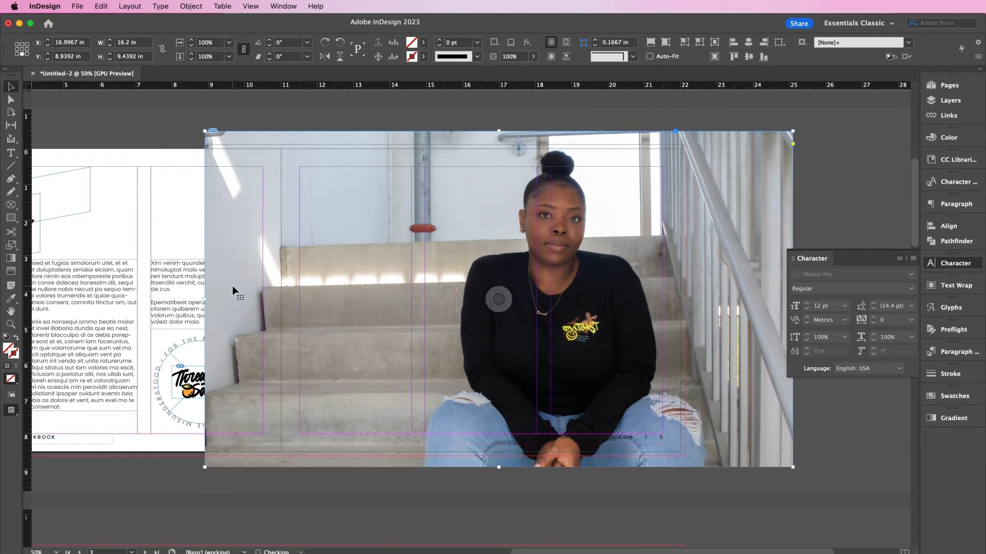
- Crop the photo's left side to the spine and right side to the bleed
{"action": "left_click_drag", "start_coordinate": [206, 300], "coordinate": [281, 303]}
{"action": "scroll", "coordinate": [682, 251], "scroll_direction": "right", "scroll_amount": 2}
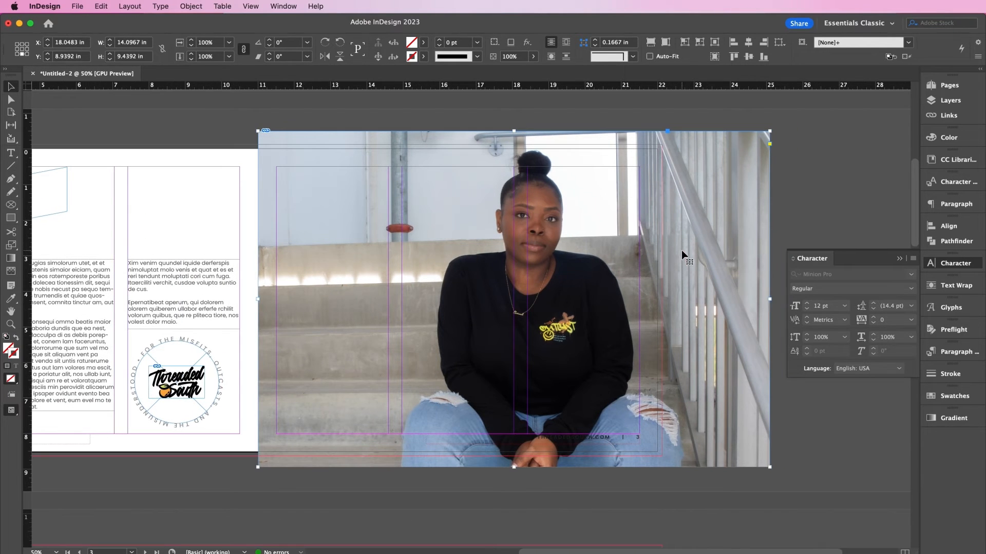
{"action": "left_click", "coordinate": [771, 299]}
{"action": "left_click_drag", "start_coordinate": [771, 299], "coordinate": [663, 319]}
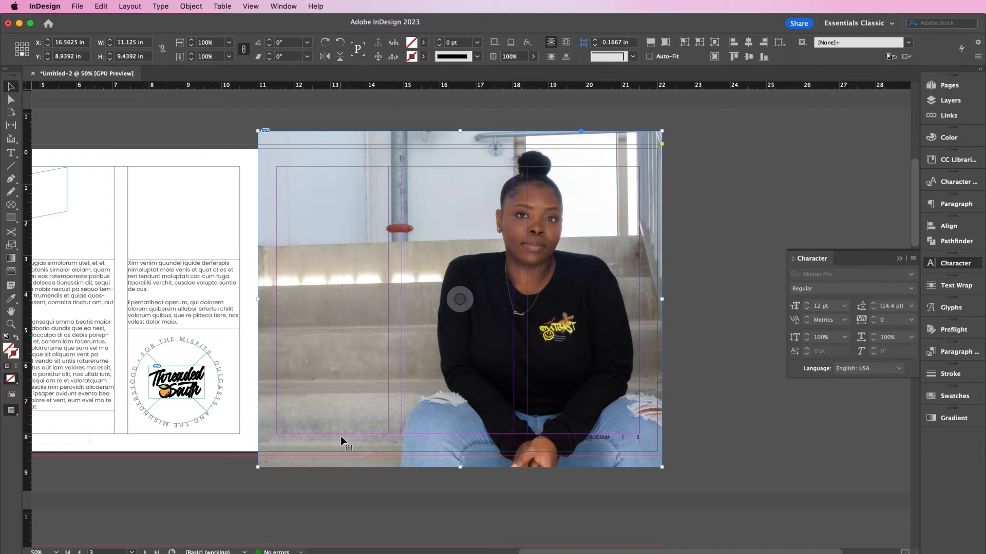
{"action": "scroll", "coordinate": [342, 442], "scroll_direction": "left", "scroll_amount": 8}
{"action": "left_click", "coordinate": [58, 411]}
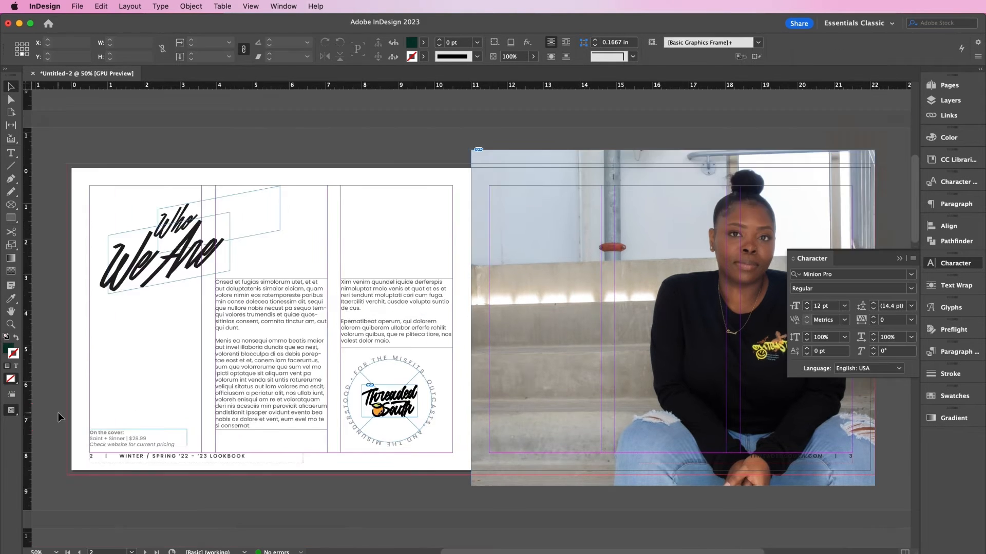
- Duplicate the 'On the cover' caption frame onto the page 3 photo
{"action": "key", "text": "super+equal"}
{"action": "scroll", "coordinate": [58, 415], "scroll_direction": "down", "scroll_amount": 5}
{"action": "scroll", "coordinate": [59, 415], "scroll_direction": "left", "scroll_amount": 8}
{"action": "left_click", "coordinate": [167, 385]}
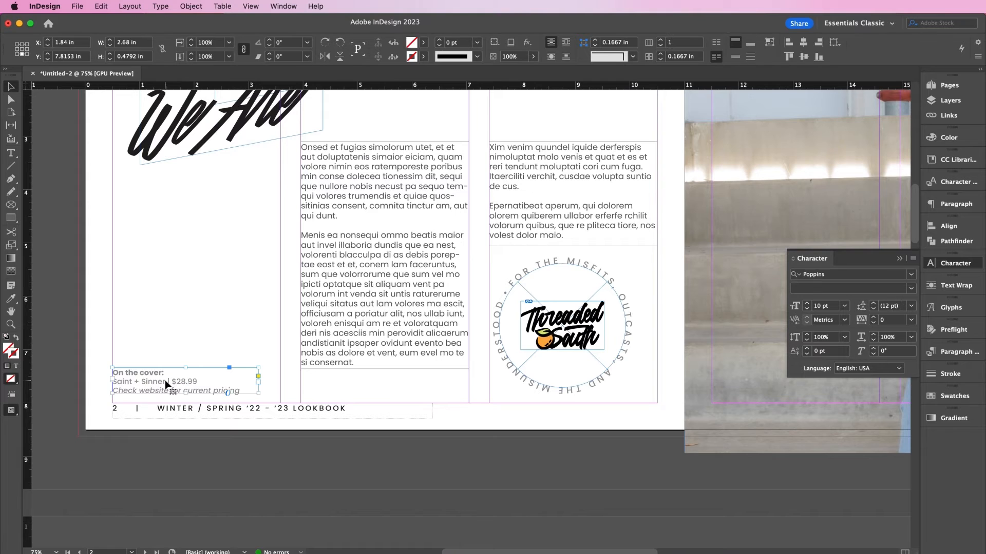
{"action": "scroll", "coordinate": [511, 413], "scroll_direction": "right", "scroll_amount": 5}
{"action": "left_click_drag", "start_coordinate": [165, 380], "coordinate": [613, 424]}
- Make the copied caption text white with the [Paper] swatch
{"action": "double_click", "coordinate": [584, 414]}
{"action": "key", "text": "super+a"}
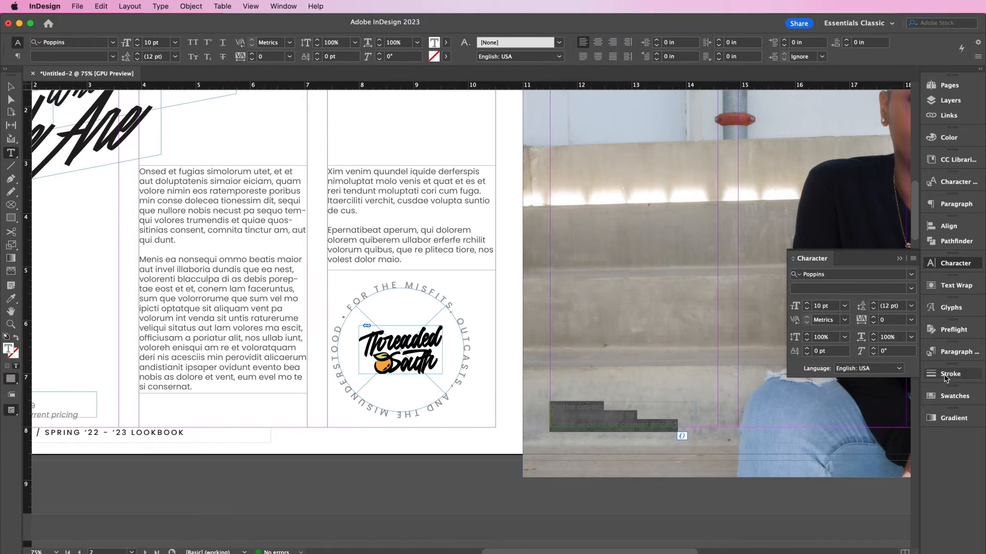
{"action": "left_click", "coordinate": [944, 396]}
{"action": "left_click", "coordinate": [816, 244]}
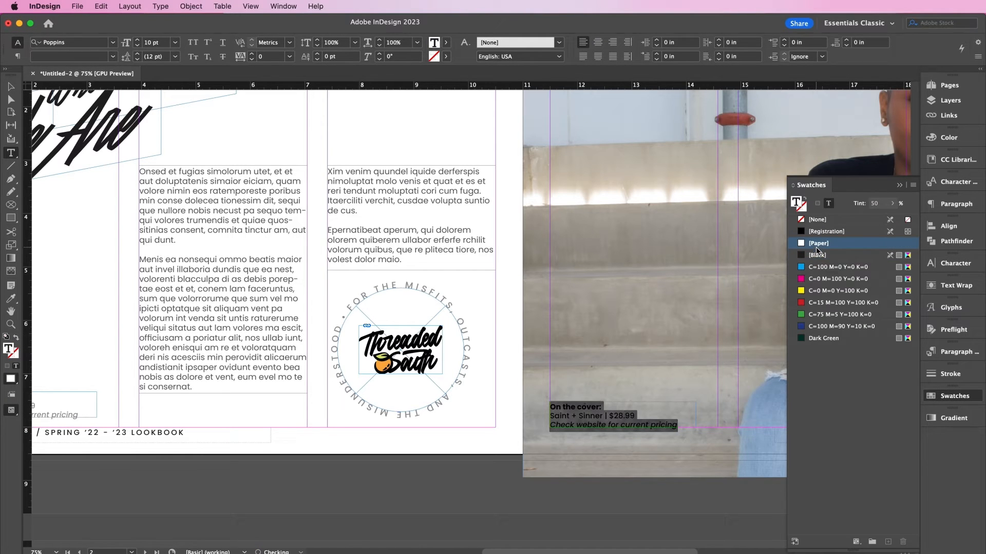
- Change the copied caption to read 'Pictured:', 'Outcast' and '$39.99'
{"action": "left_click", "coordinate": [599, 411]}
{"action": "left_click_drag", "start_coordinate": [600, 406], "coordinate": [550, 406]}
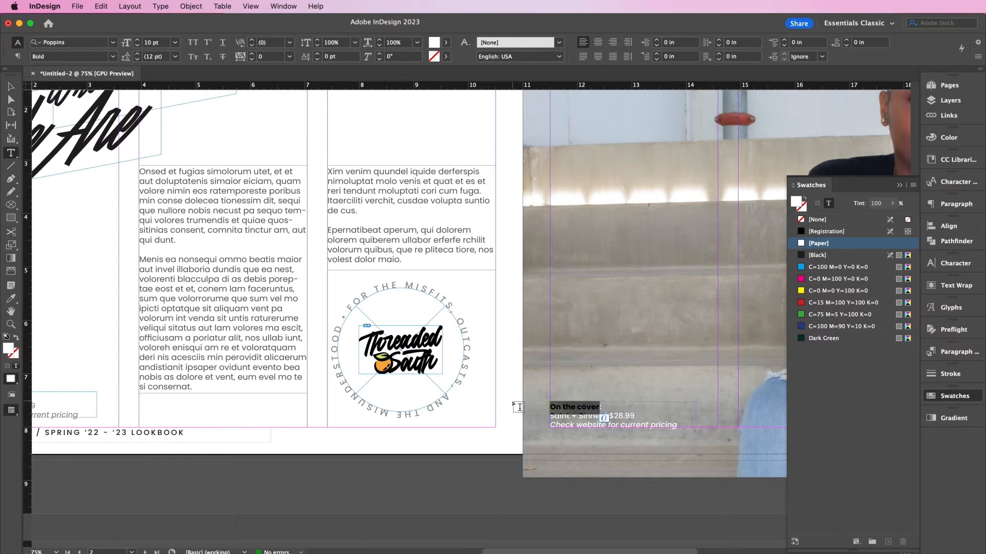
{"action": "type", "text": "Pictur"}
{"action": "key", "text": "super+equal"}
{"action": "key", "text": "super+equal"}
{"action": "key", "text": "super+equal"}
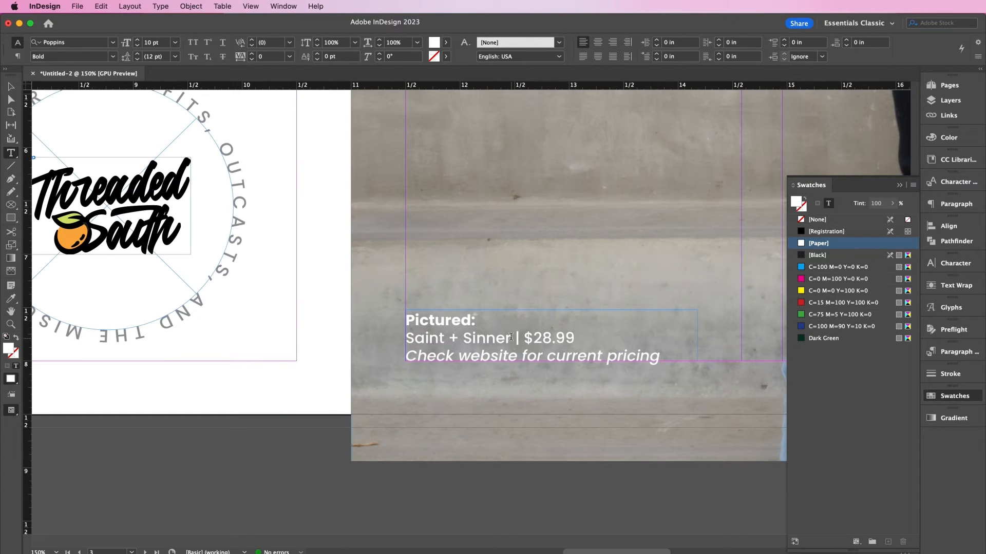
{"action": "left_click_drag", "start_coordinate": [514, 339], "coordinate": [378, 340]}
{"action": "type", "text": "Outcast"}
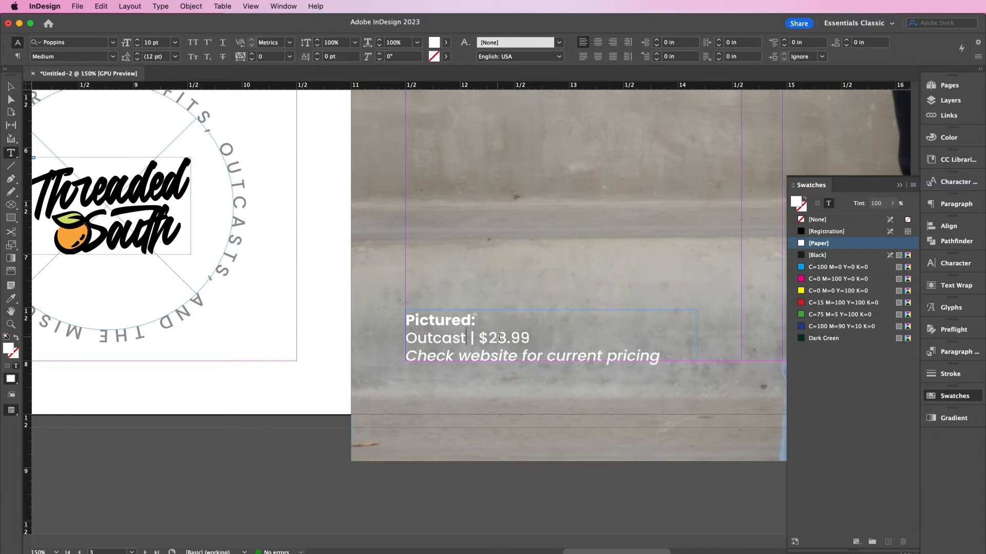
{"action": "left_click_drag", "start_coordinate": [508, 338], "coordinate": [488, 337]}
{"action": "type", "text": "39"}
{"action": "key", "text": "super+minus"}
{"action": "key", "text": "super+minus"}
{"action": "key", "text": "super+minus"}
{"action": "key", "text": "super+minus"}
{"action": "key", "text": "super+minus"}
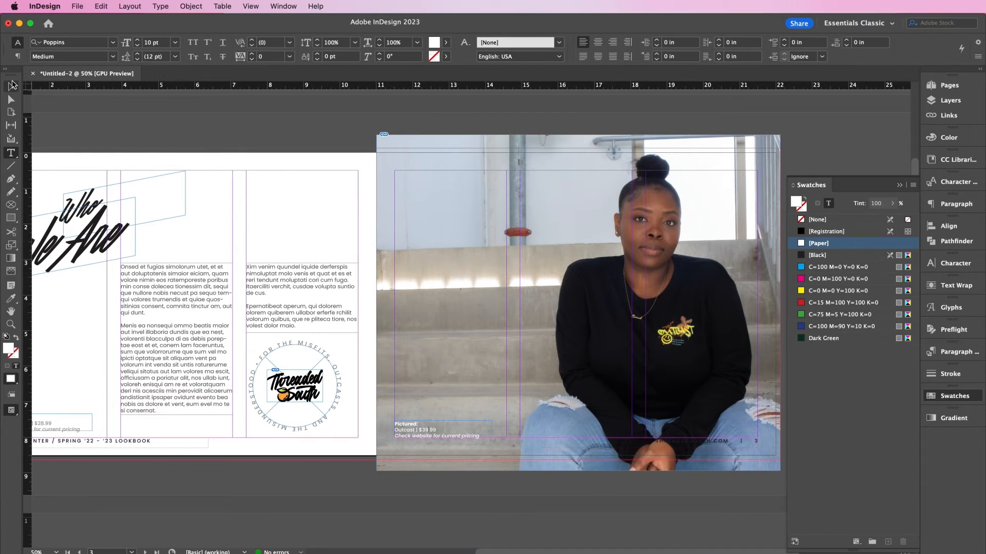
{"action": "left_click", "coordinate": [10, 86]}
{"action": "left_click", "coordinate": [10, 153]}
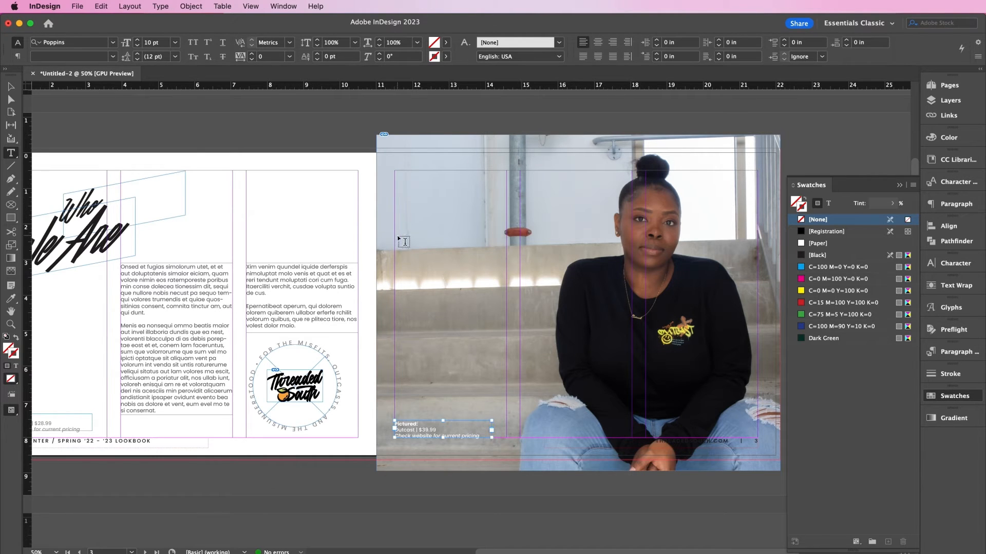
- Drag out a text frame on the back-cover photo, left of the model
{"action": "left_click_drag", "start_coordinate": [411, 243], "coordinate": [552, 318]}
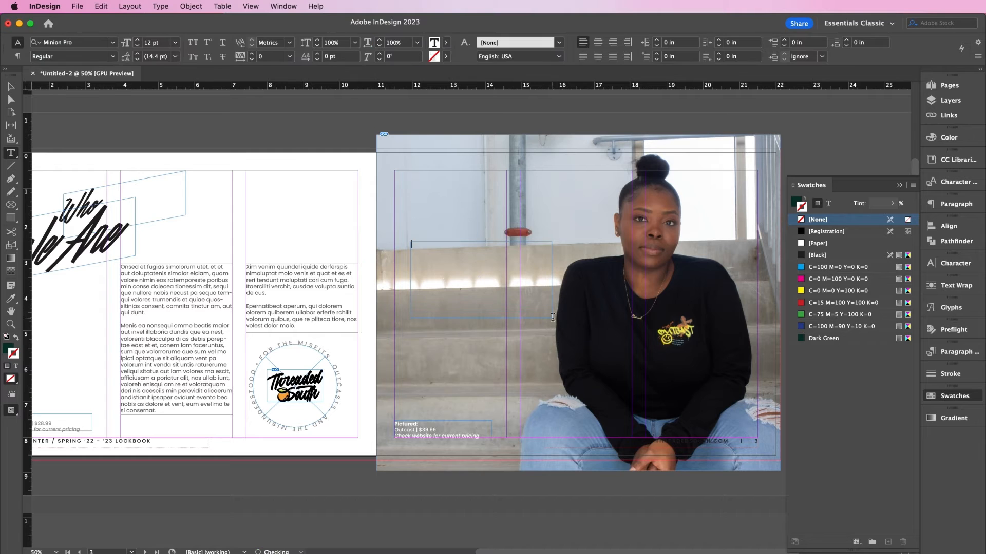
- Paste the quote into the new frame and delete its opening quote mark
{"action": "key", "text": "super+v"}
{"action": "key", "text": "super+a"}
{"action": "key", "text": "super+1"}
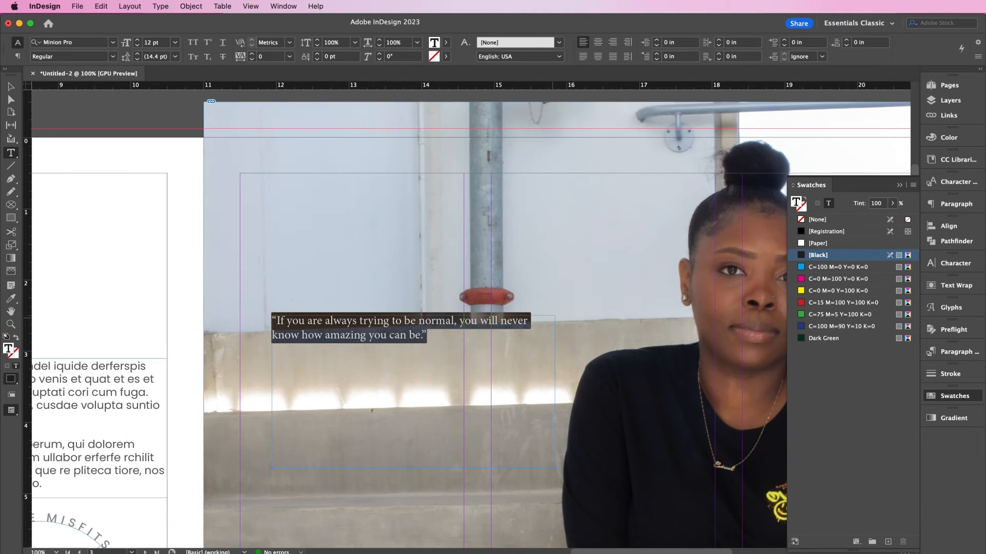
{"action": "left_click", "coordinate": [276, 315]}
{"action": "key", "text": "BackSpace"}
{"action": "key", "text": "super+a"}
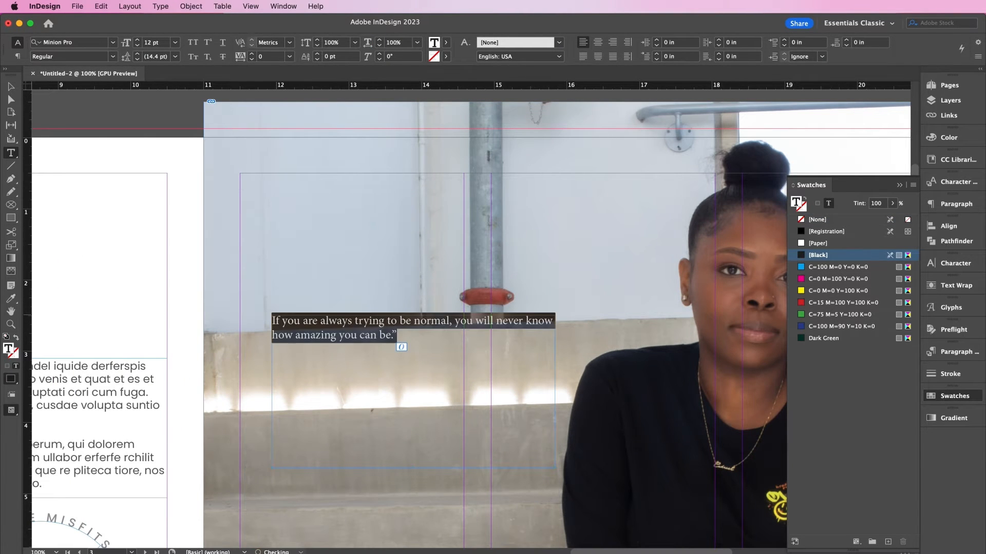
- Set the quote in Poppins Light Italic at 23 pt
{"action": "left_click", "coordinate": [944, 264]}
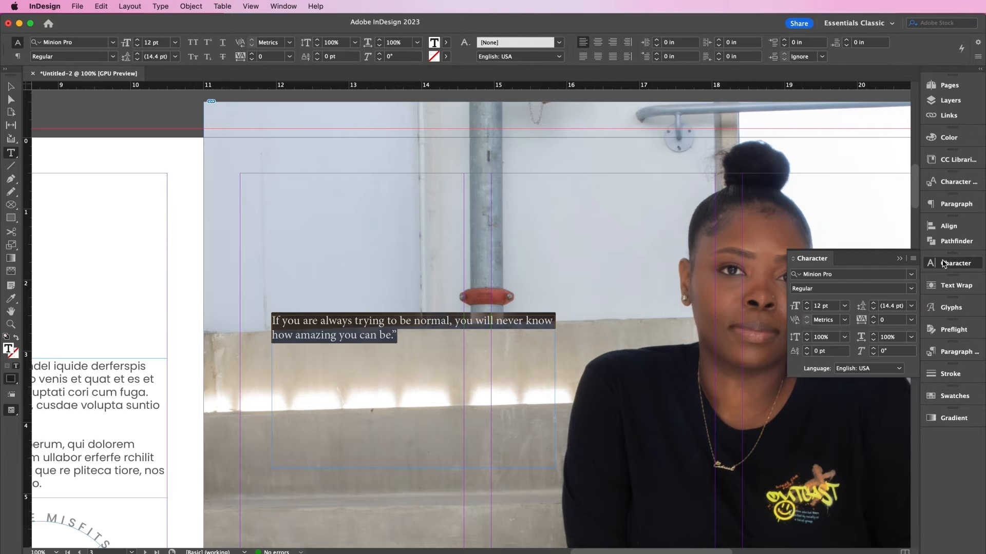
{"action": "left_click", "coordinate": [834, 274]}
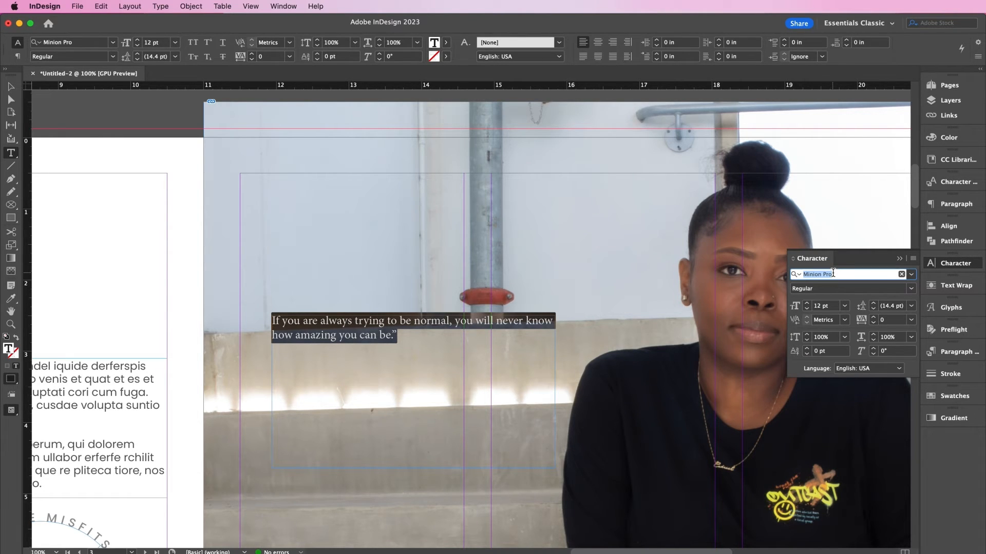
{"action": "type", "text": "pop"}
{"action": "key", "text": "Down"}
{"action": "key", "text": "Down"}
{"action": "key", "text": "Down"}
{"action": "key", "text": "Down"}
{"action": "key", "text": "Down"}
{"action": "key", "text": "Down"}
{"action": "key", "text": "Down"}
{"action": "key", "text": "Down"}
{"action": "key", "text": "Down"}
{"action": "key", "text": "Down"}
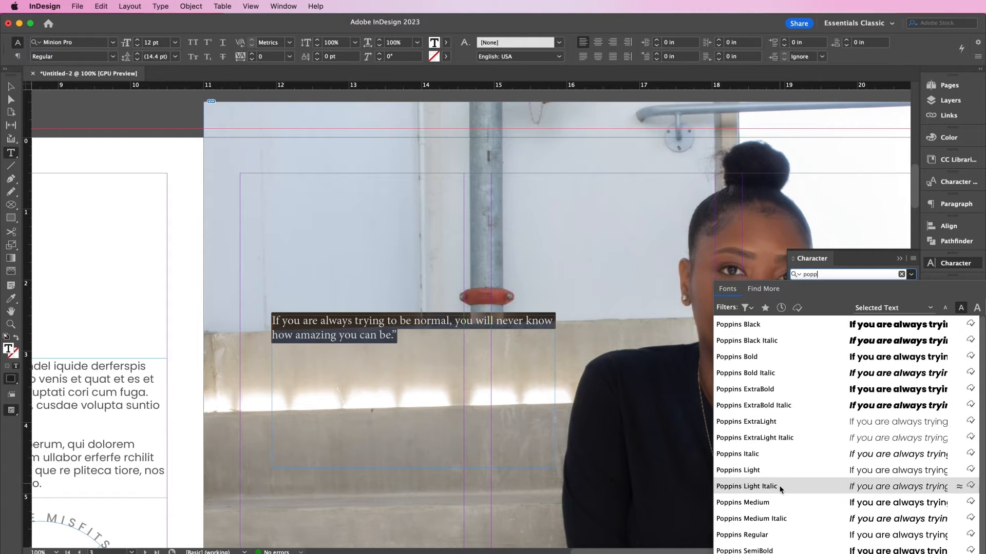
{"action": "key", "text": "Return"}
{"action": "left_click", "coordinate": [822, 306]}
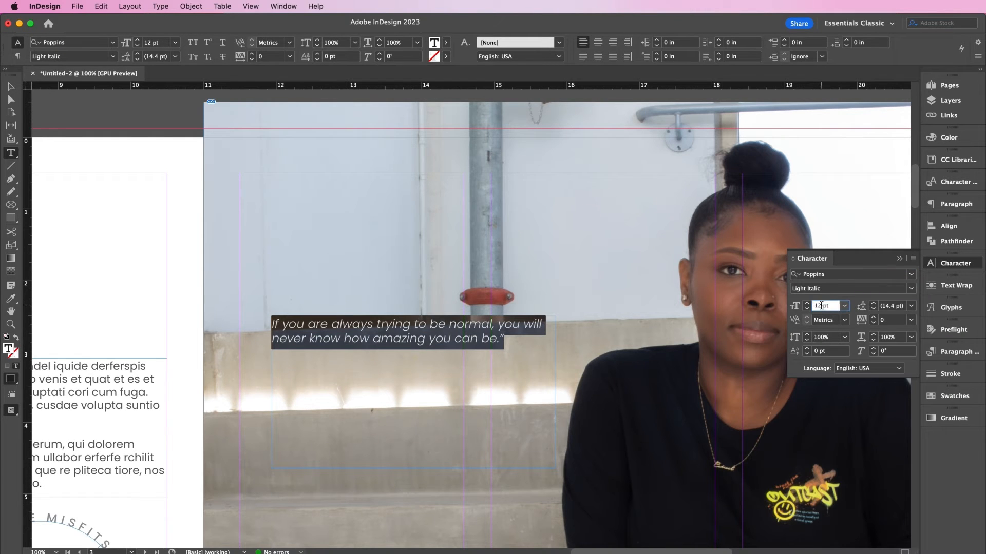
{"action": "type", "text": "23"}
{"action": "key", "text": "Return"}
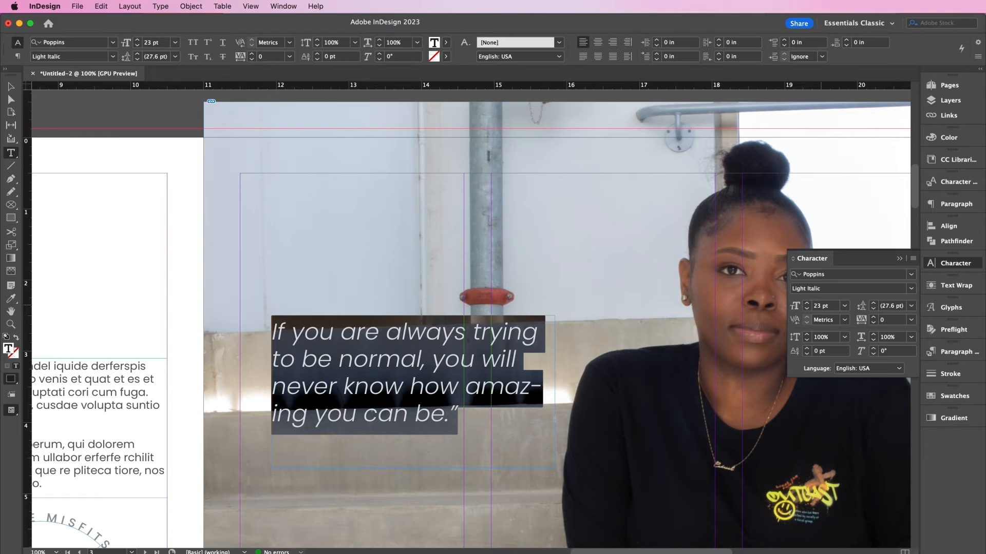
- Turn off hyphenation, make the quote white with [Paper], and nudge the frame lower
{"action": "left_click", "coordinate": [955, 204]}
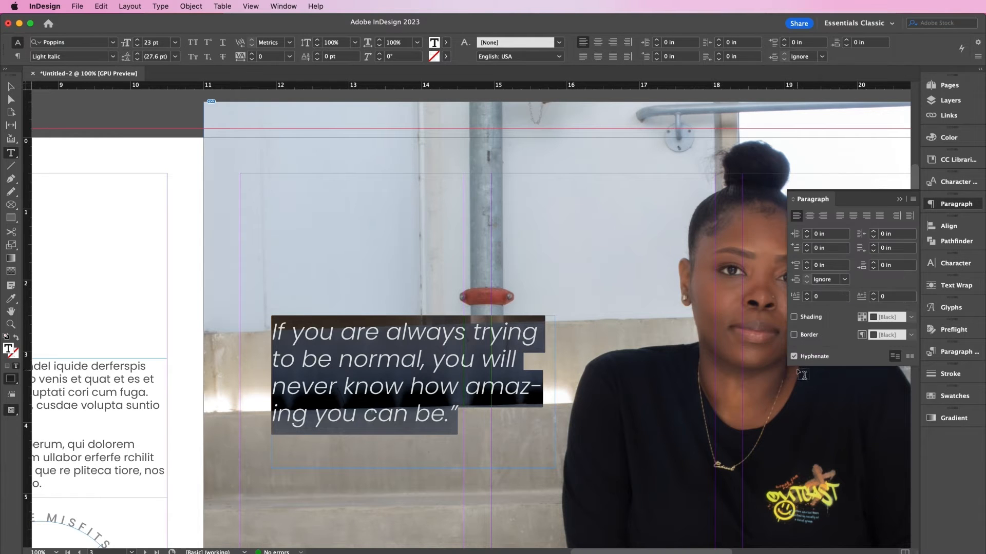
{"action": "left_click", "coordinate": [803, 358]}
{"action": "left_click", "coordinate": [948, 396]}
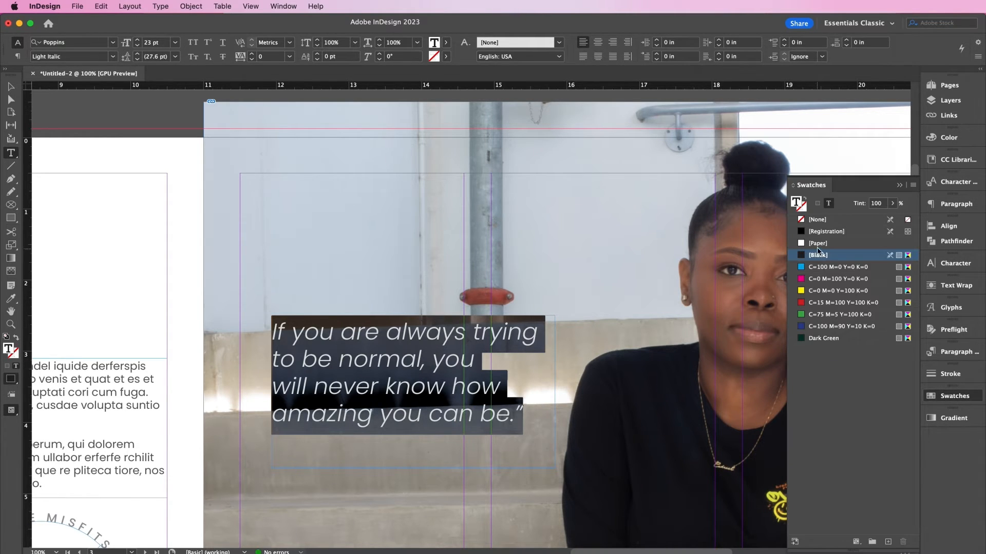
{"action": "left_click", "coordinate": [818, 245]}
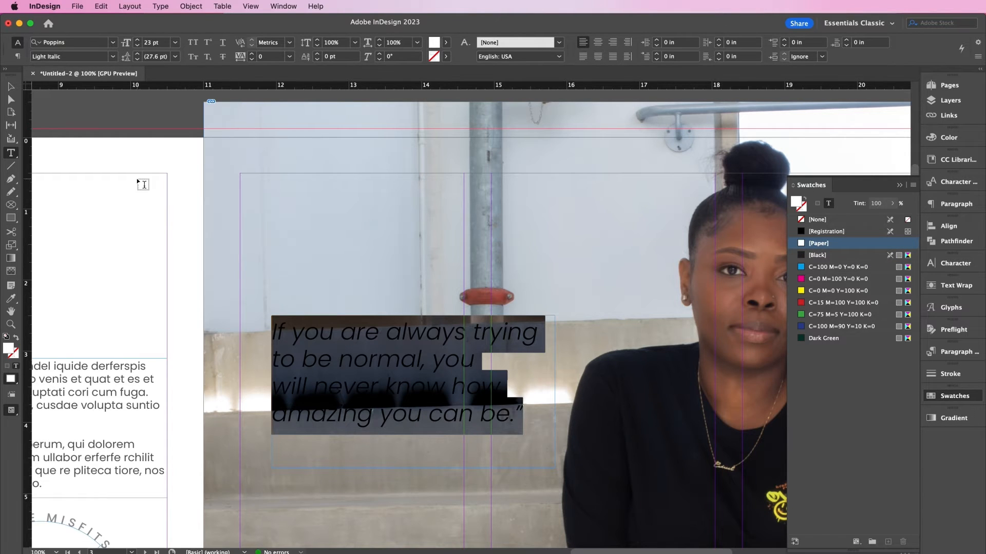
{"action": "key", "text": "Escape"}
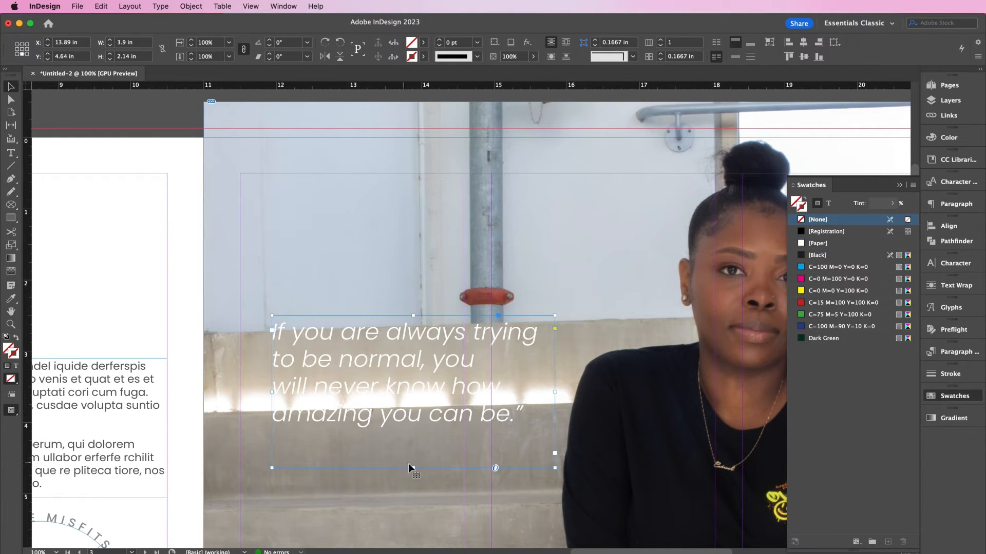
{"action": "scroll", "coordinate": [409, 468], "scroll_direction": "down", "scroll_amount": 5}
{"action": "key", "text": "shift+Down"}
{"action": "key", "text": "shift+Down"}
{"action": "key", "text": "shift+Down"}
{"action": "key", "text": "shift+Down"}
{"action": "key", "text": "shift+Down"}
{"action": "key", "text": "shift+Down"}
{"action": "key", "text": "shift+Down"}
{"action": "key", "text": "shift+Down"}
{"action": "key", "text": "shift+Down"}
{"action": "key", "text": "shift+Down"}
{"action": "key", "text": "shift+Down"}
{"action": "key", "text": "shift+Down"}
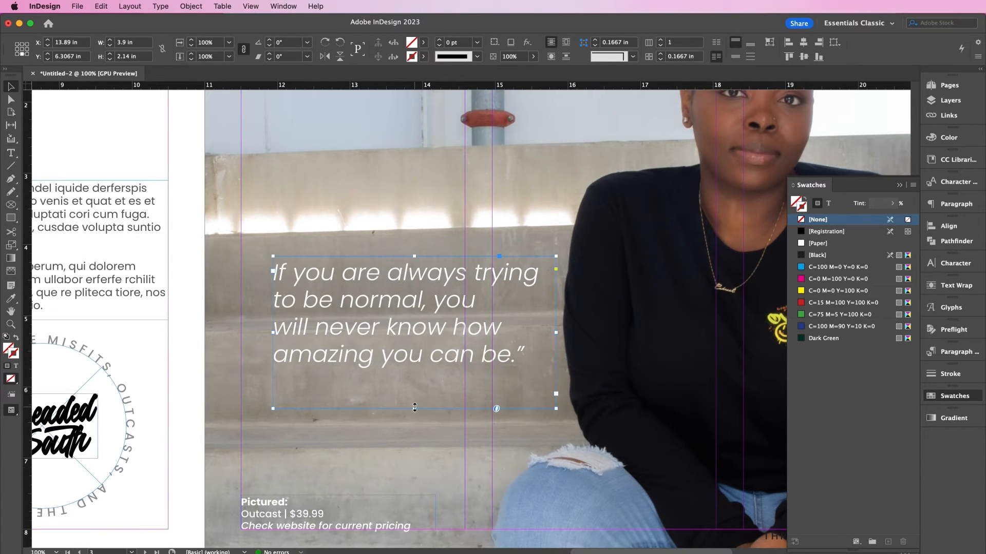
- Fit the quote frame to its text and paste the author's name frame, prefixed with a dash
{"action": "double_click", "coordinate": [415, 407]}
{"action": "key", "text": "t"}
{"action": "key", "text": "super+v"}
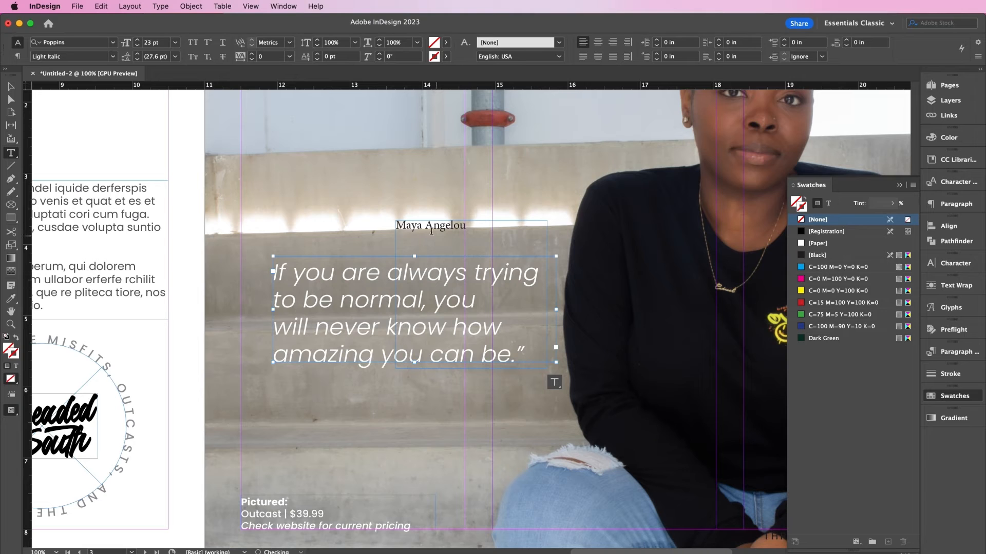
{"action": "left_click", "coordinate": [397, 226]}
{"action": "type", "text": "-"}
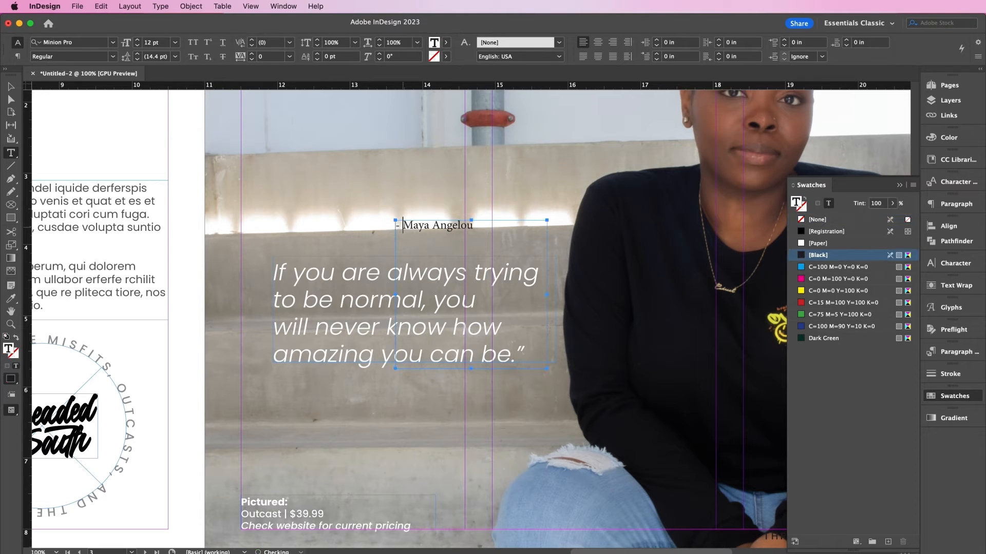
- Format the author line as white Poppins Bold Italic at 14 pt
{"action": "key", "text": "super+a"}
{"action": "left_click", "coordinate": [955, 264]}
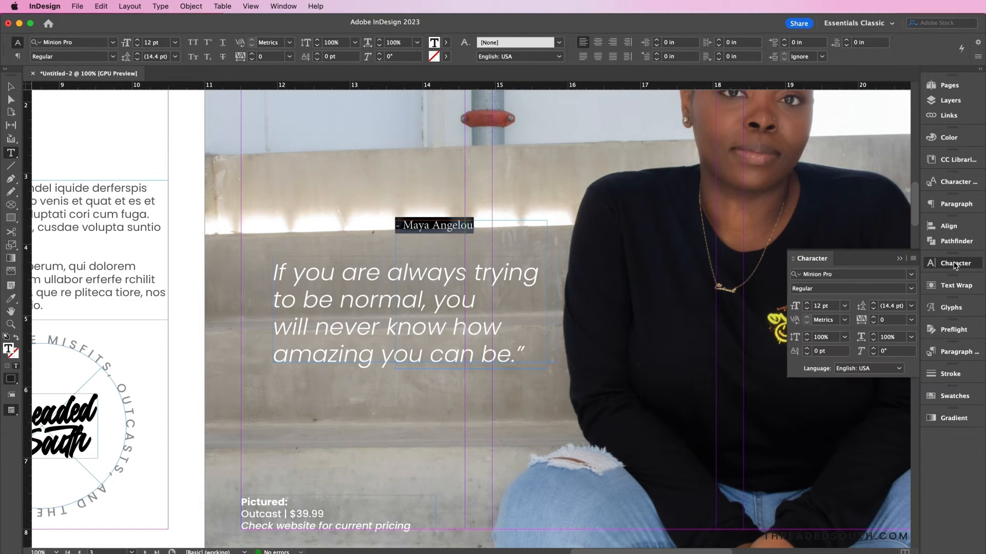
{"action": "left_click", "coordinate": [839, 276]}
{"action": "type", "text": "popp"}
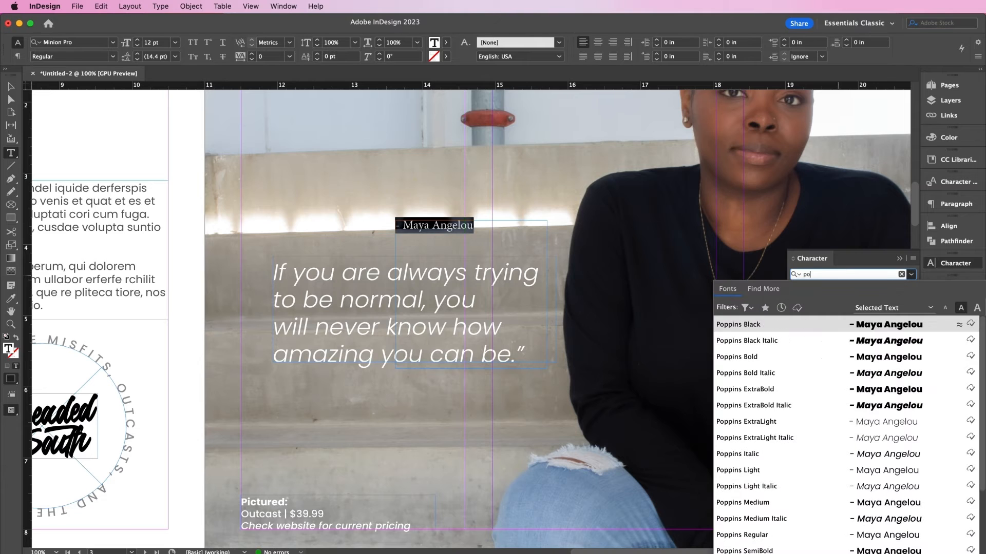
{"action": "left_click", "coordinate": [812, 372]}
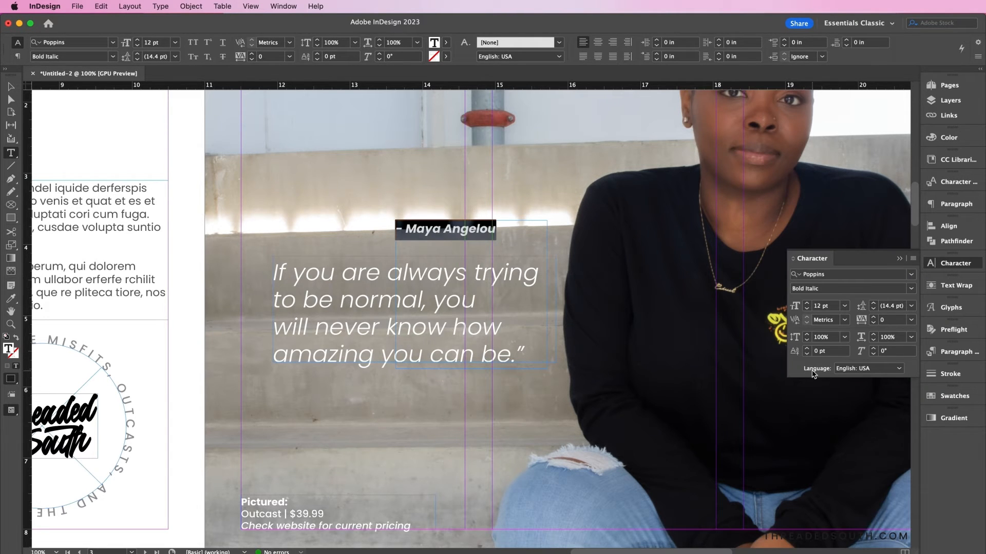
{"action": "left_click", "coordinate": [807, 303]}
{"action": "left_click", "coordinate": [807, 303]}
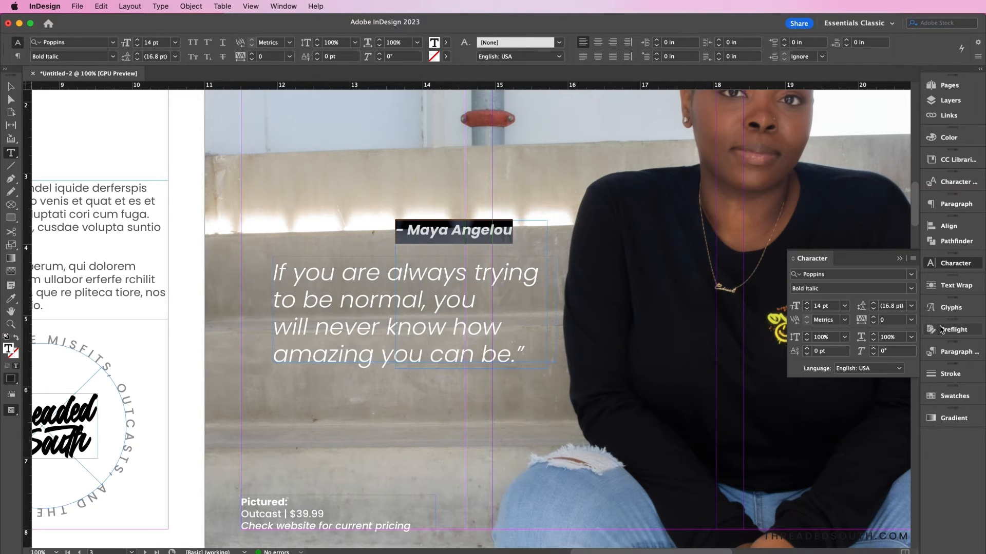
{"action": "left_click", "coordinate": [940, 396]}
{"action": "left_click", "coordinate": [805, 244]}
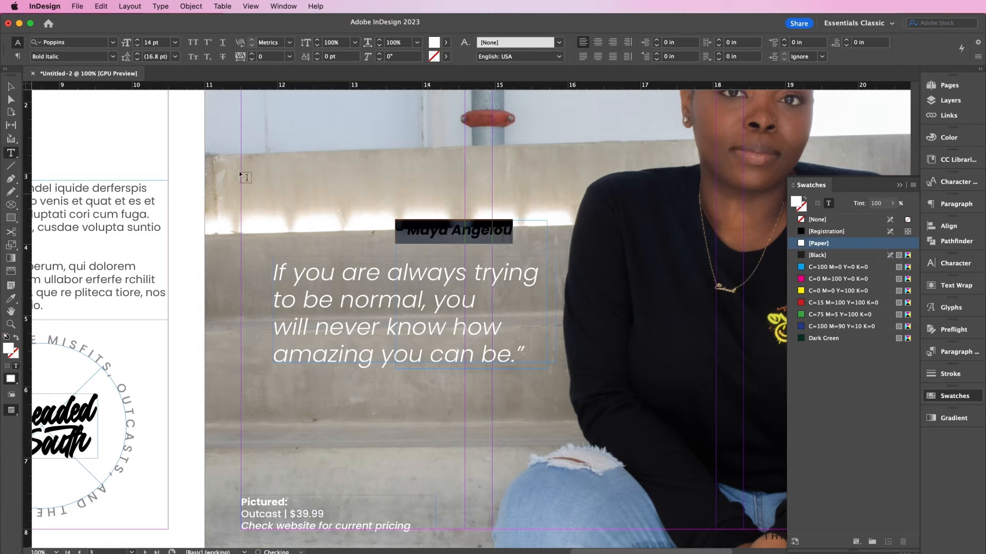
- Position the fitted author line beneath the quote and draw a 0.65 in circle to its left
{"action": "key", "text": "Escape"}
{"action": "left_click_drag", "start_coordinate": [452, 239], "coordinate": [427, 392]}
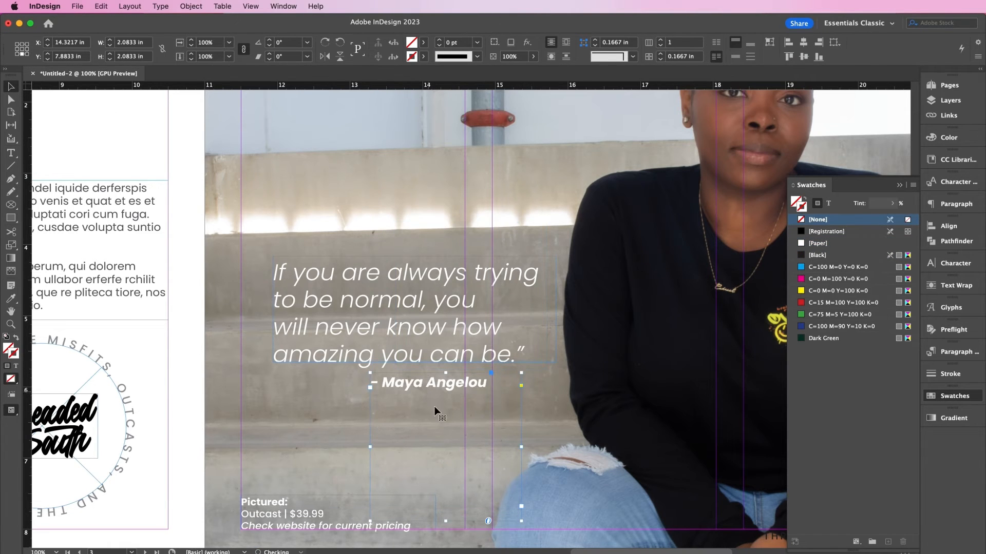
{"action": "double_click", "coordinate": [447, 521]}
{"action": "key", "text": "shift+Right"}
{"action": "key", "text": "shift+Right"}
{"action": "key", "text": "shift+Right"}
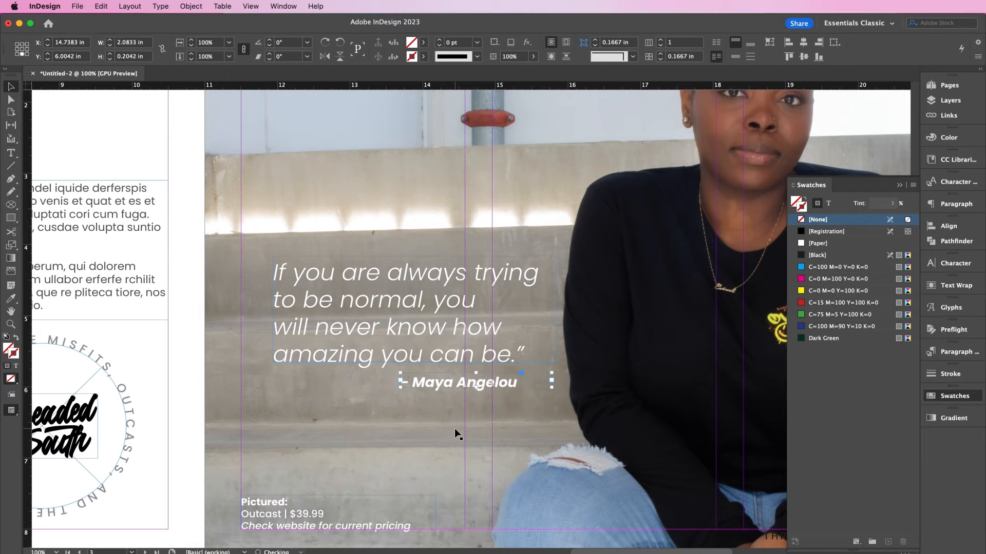
{"action": "key", "text": "Up"}
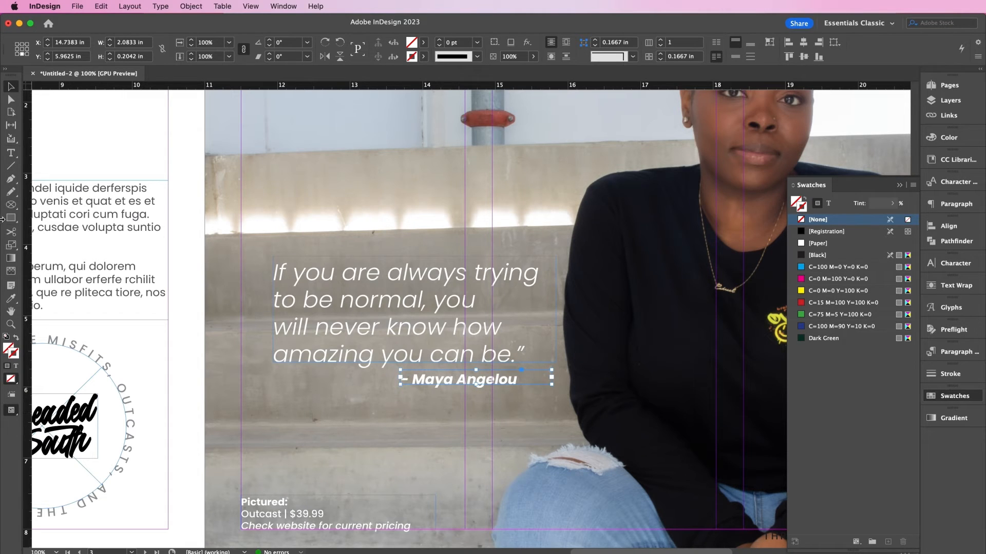
{"action": "left_click_drag", "start_coordinate": [10, 222], "coordinate": [30, 241]}
{"action": "left_click_drag", "start_coordinate": [240, 252], "coordinate": [304, 297]}
- Give the circle a white 2 pt outline and no fill
{"action": "key", "text": "v"}
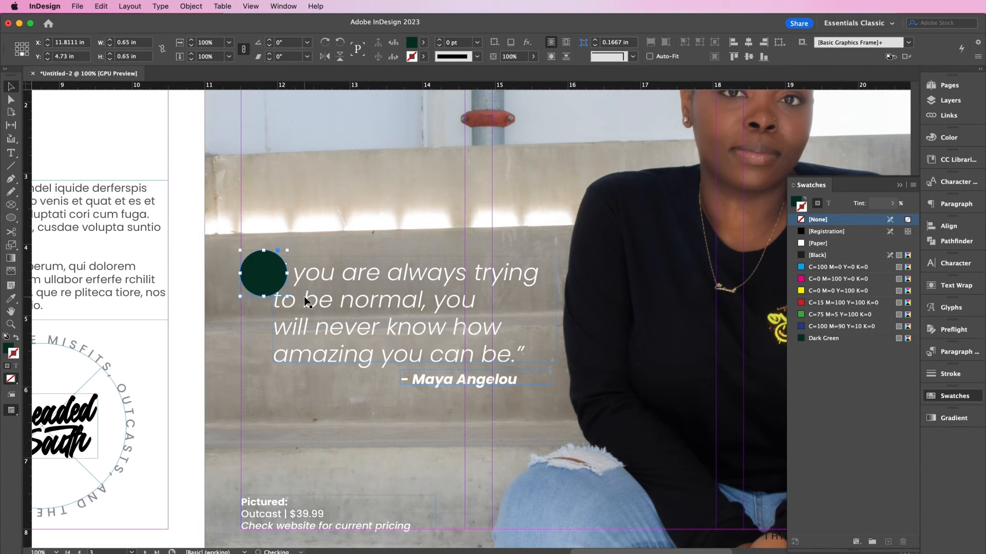
{"action": "left_click", "coordinate": [818, 243]}
{"action": "left_click", "coordinate": [800, 205]}
{"action": "left_click", "coordinate": [813, 220]}
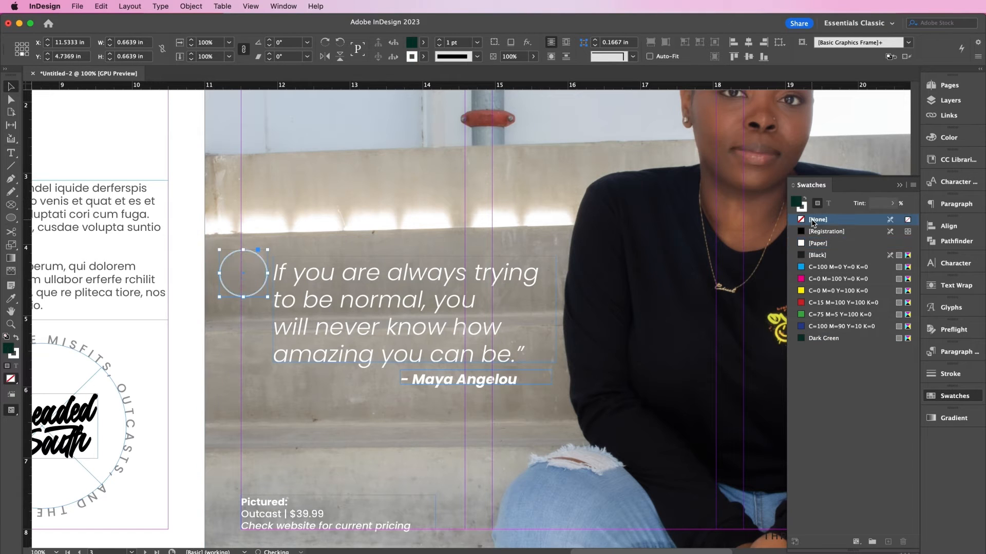
{"action": "left_click", "coordinate": [801, 206]}
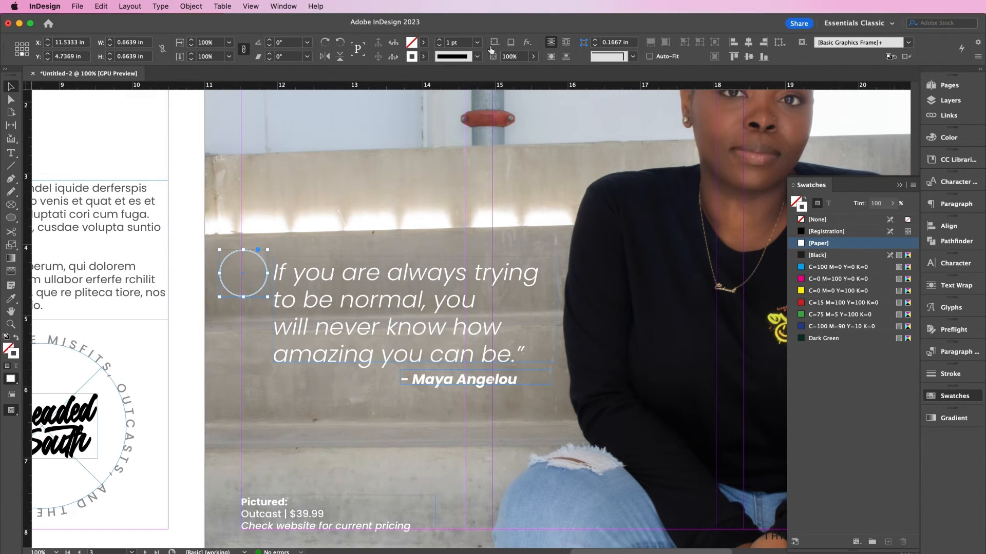
{"action": "left_click", "coordinate": [439, 40]}
- Add a new text frame below the quote holding a white quote mark
{"action": "left_click", "coordinate": [11, 153]}
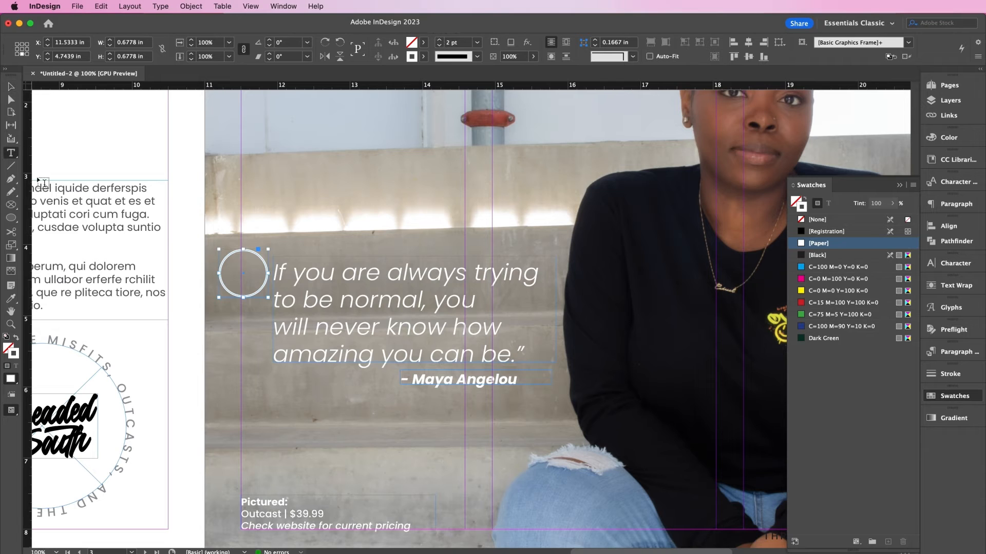
{"action": "left_click_drag", "start_coordinate": [268, 392], "coordinate": [364, 463]}
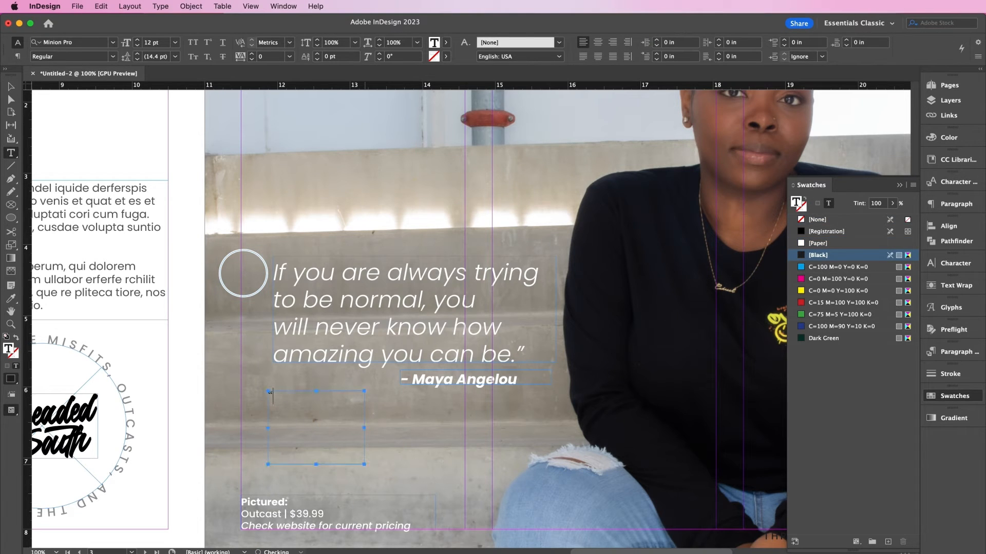
{"action": "key", "text": "super+a"}
{"action": "left_click", "coordinate": [821, 244]}
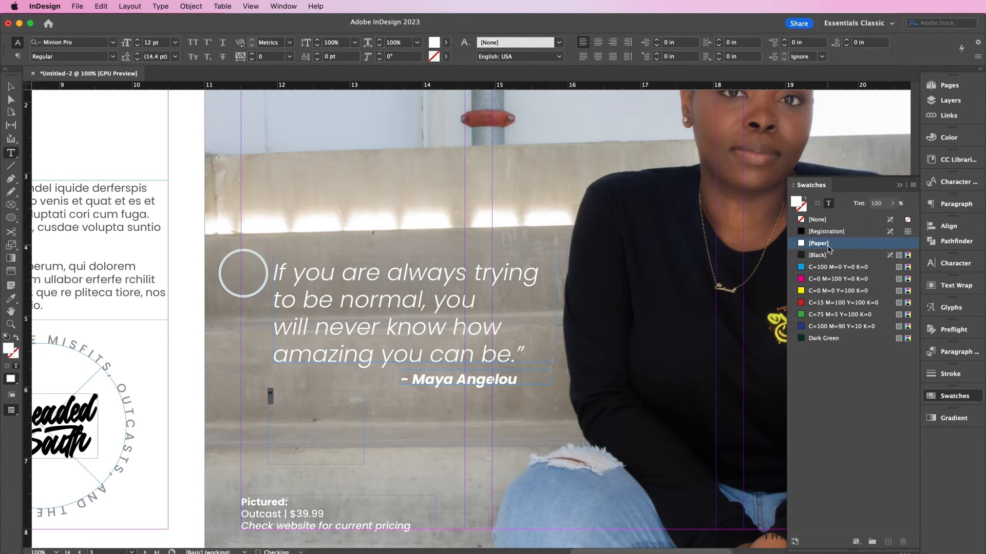
- Set the quote mark in Abril Display Bold 90 pt and move it inside the circle
{"action": "left_click", "coordinate": [940, 264]}
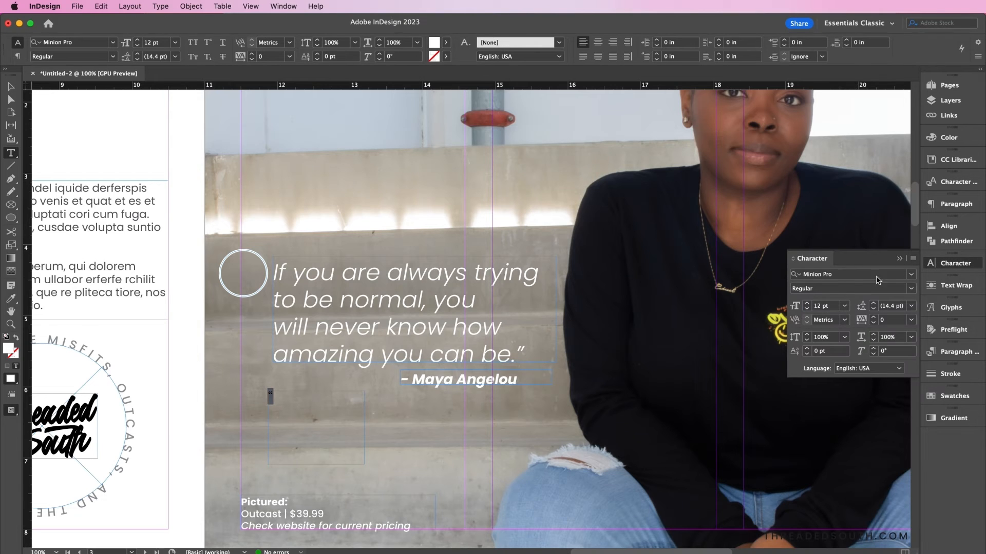
{"action": "left_click", "coordinate": [844, 274]}
{"action": "type", "text": "abril"}
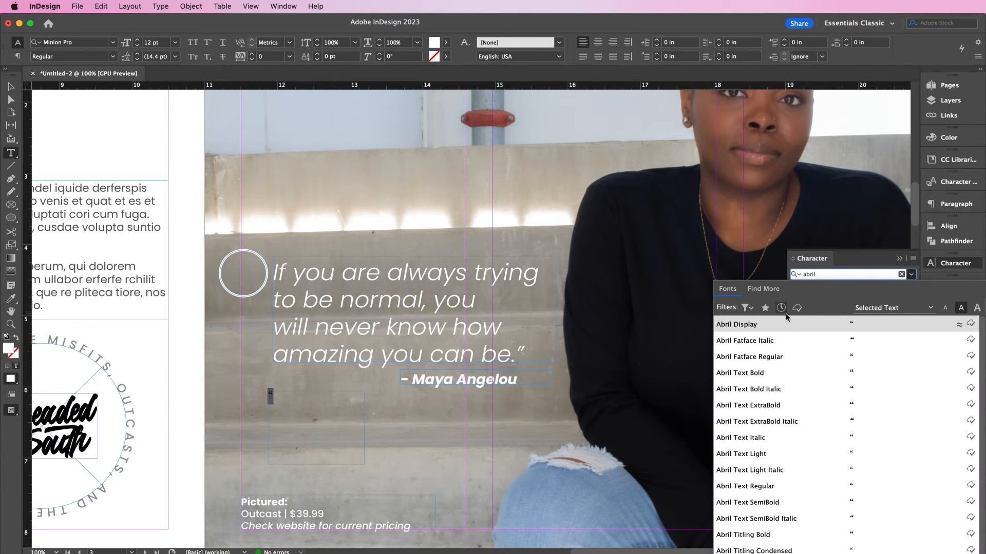
{"action": "left_click", "coordinate": [786, 325]}
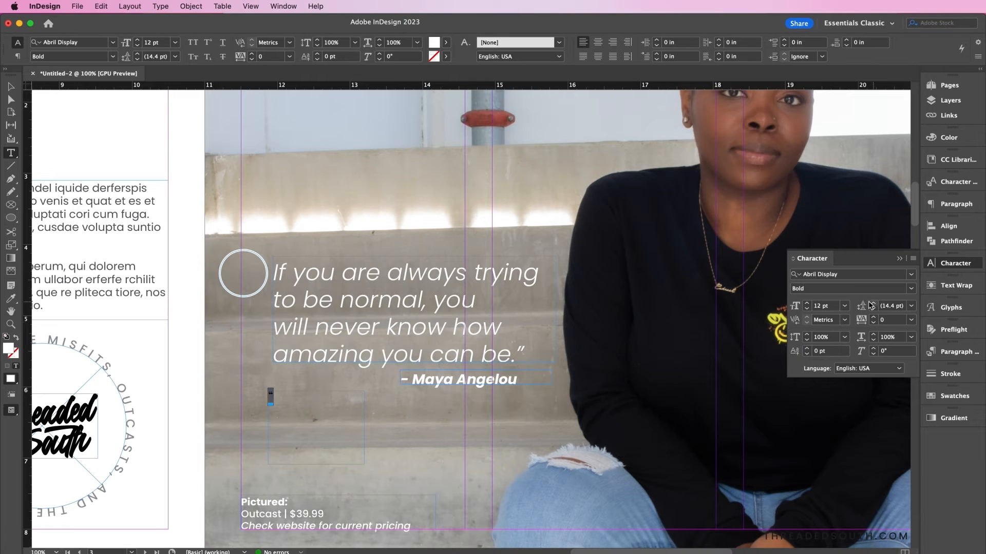
{"action": "left_click_drag", "start_coordinate": [821, 306], "coordinate": [790, 308]}
{"action": "key", "text": "Return"}
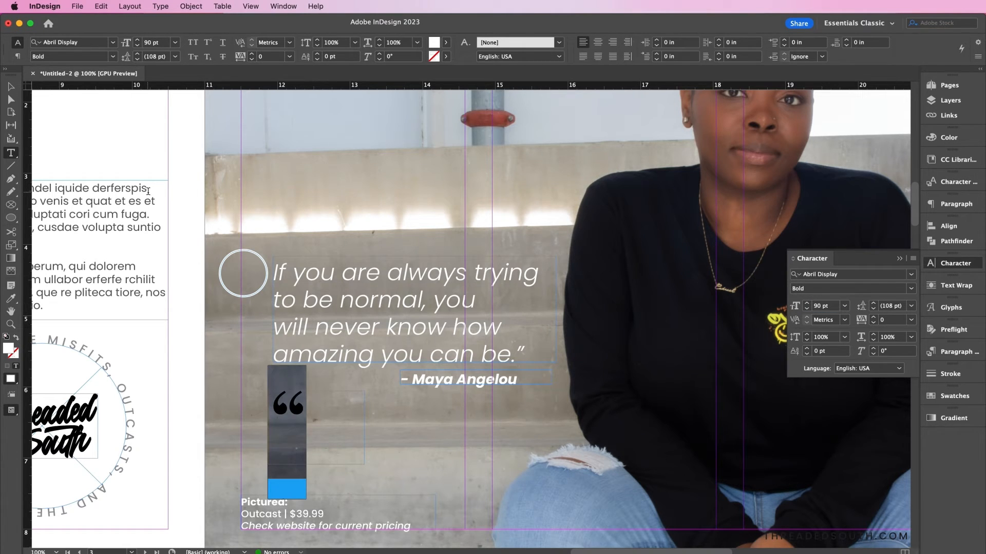
{"action": "left_click", "coordinate": [11, 86]}
{"action": "left_click_drag", "start_coordinate": [302, 426], "coordinate": [252, 293]}
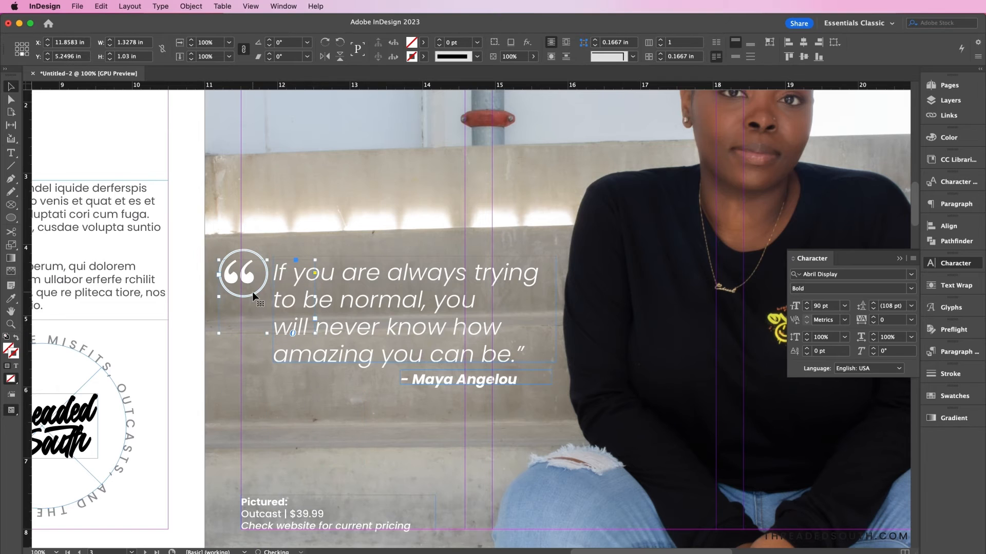
{"action": "key", "text": "Right"}
{"action": "key", "text": "Right"}
{"action": "key", "text": "Right"}
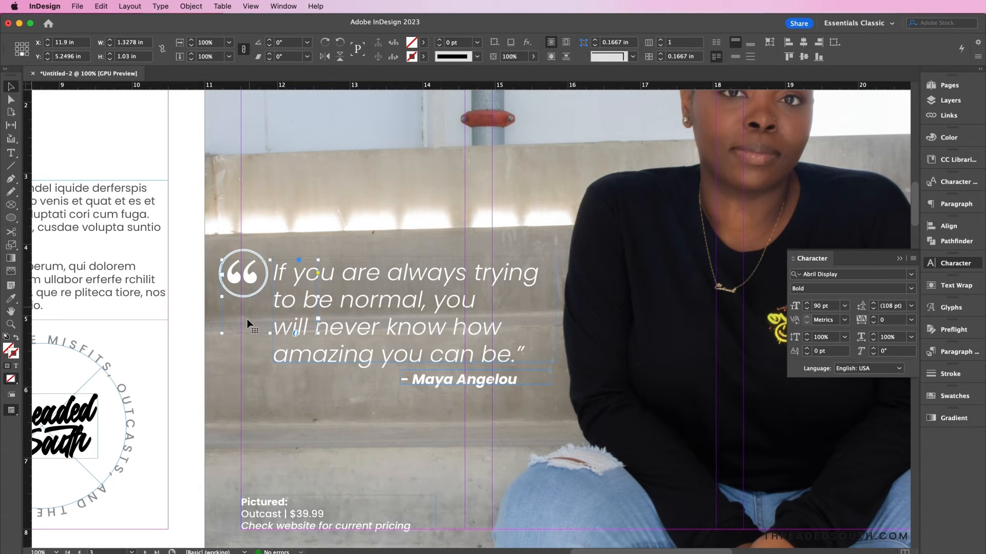
- Draw a three-point L-shaped path from below the quote mark down and along under the quote
{"action": "key", "text": "p"}
{"action": "left_click", "coordinate": [241, 303]}
{"action": "left_click", "coordinate": [242, 372]}
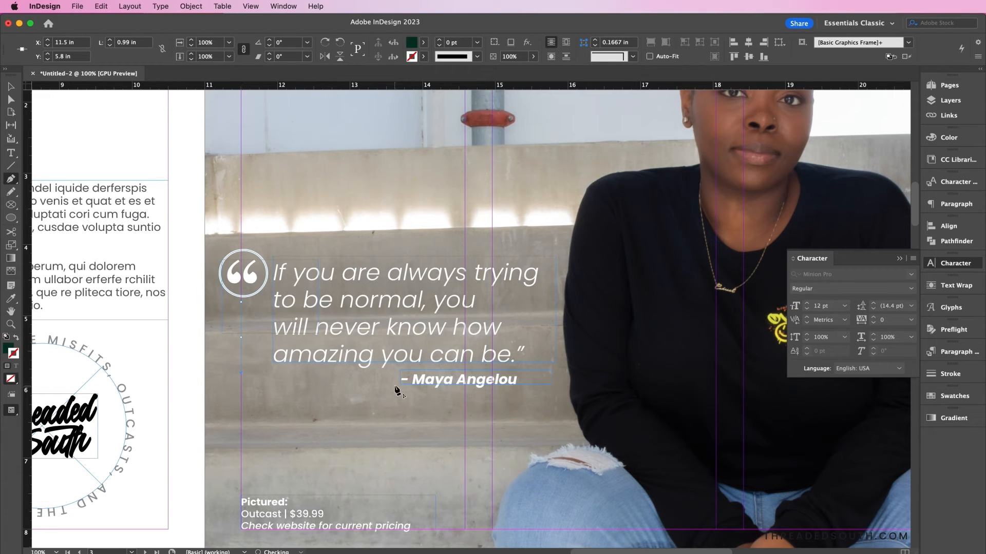
{"action": "left_click", "coordinate": [392, 373]}
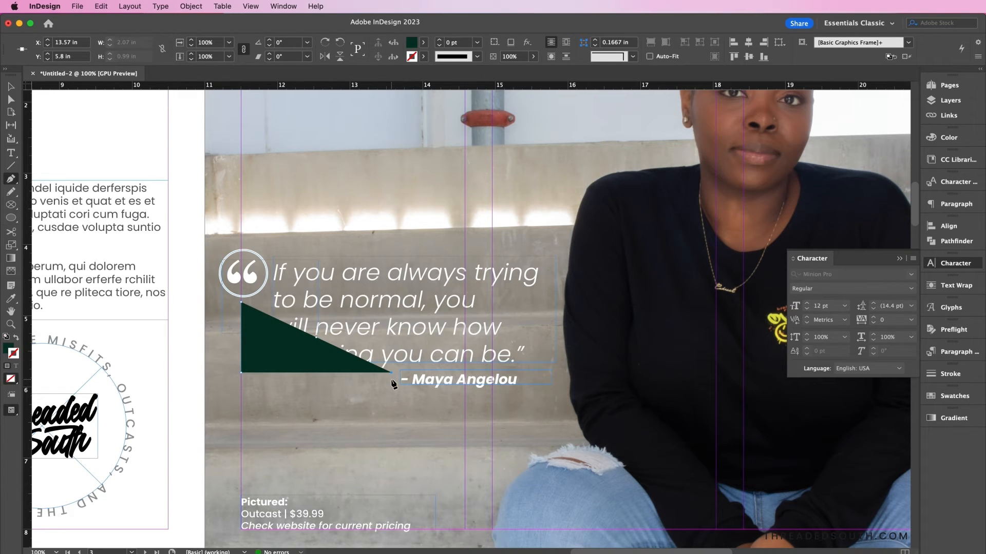
- Make the line a white [Paper] stroke and drag its bottom edge slightly lower
{"action": "left_click", "coordinate": [17, 338]}
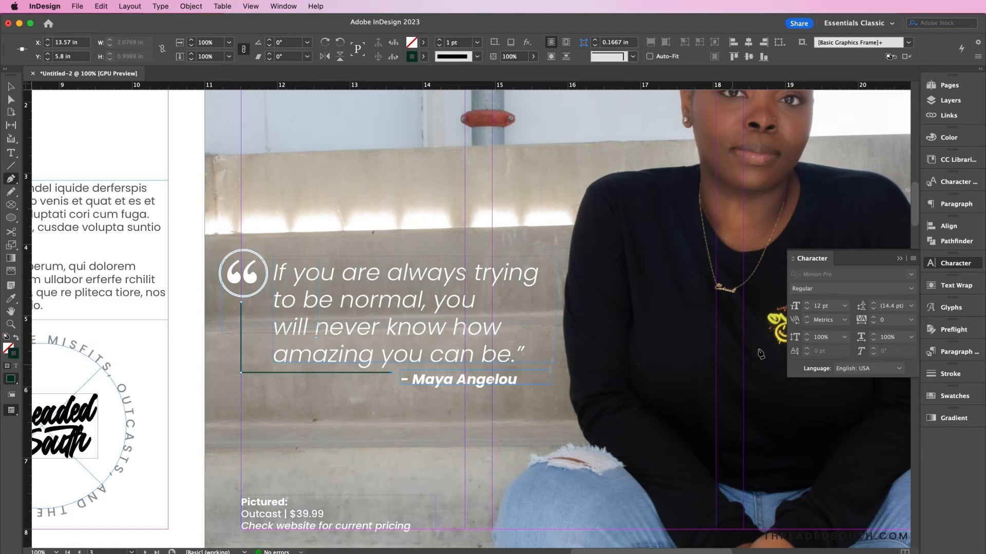
{"action": "left_click", "coordinate": [952, 396]}
{"action": "left_click", "coordinate": [825, 247]}
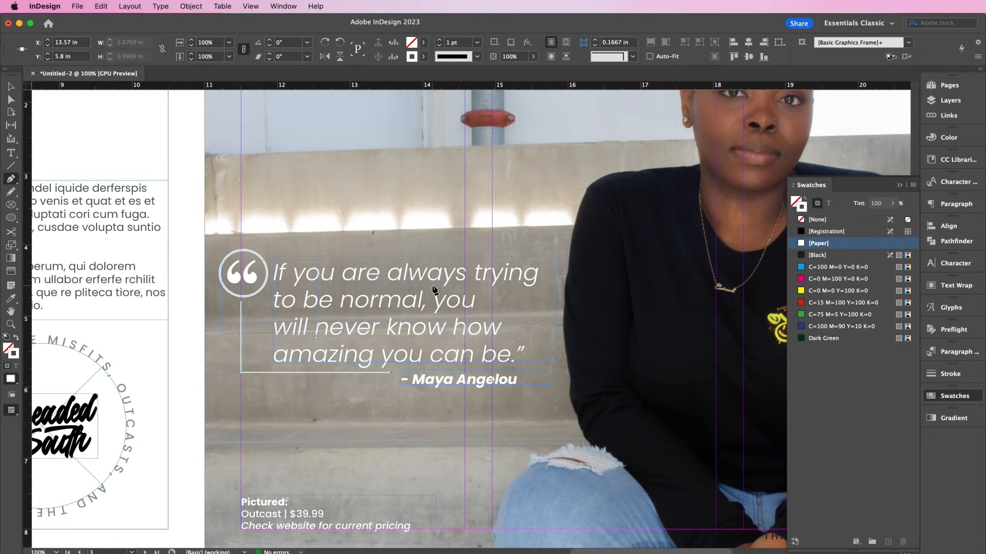
{"action": "left_click", "coordinate": [11, 87]}
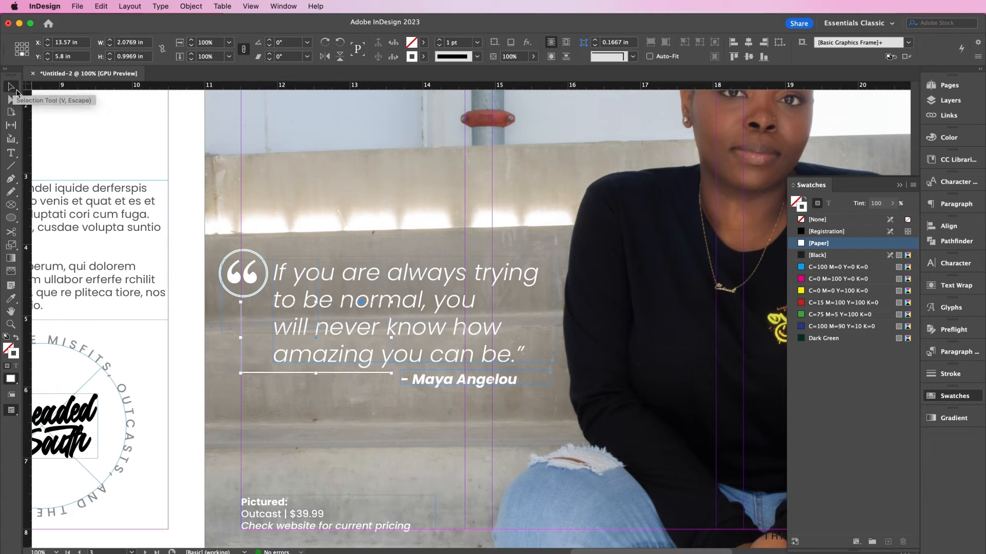
{"action": "mouse_move", "coordinate": [315, 373]}
{"action": "left_mouse_down"}
{"action": "mouse_move", "coordinate": [316, 434]}
{"action": "mouse_move", "coordinate": [315, 380]}
{"action": "left_mouse_up"}
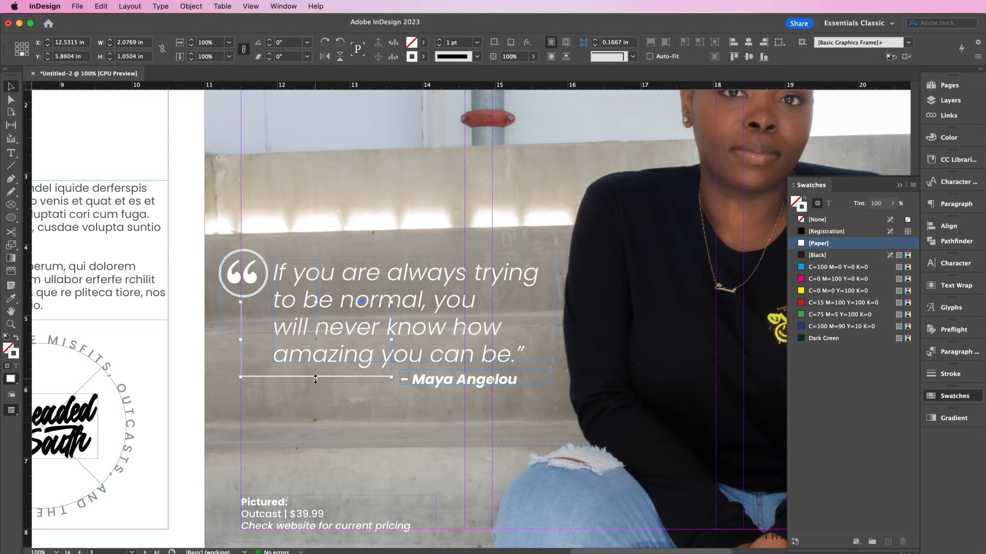
{"action": "left_click", "coordinate": [440, 380]}
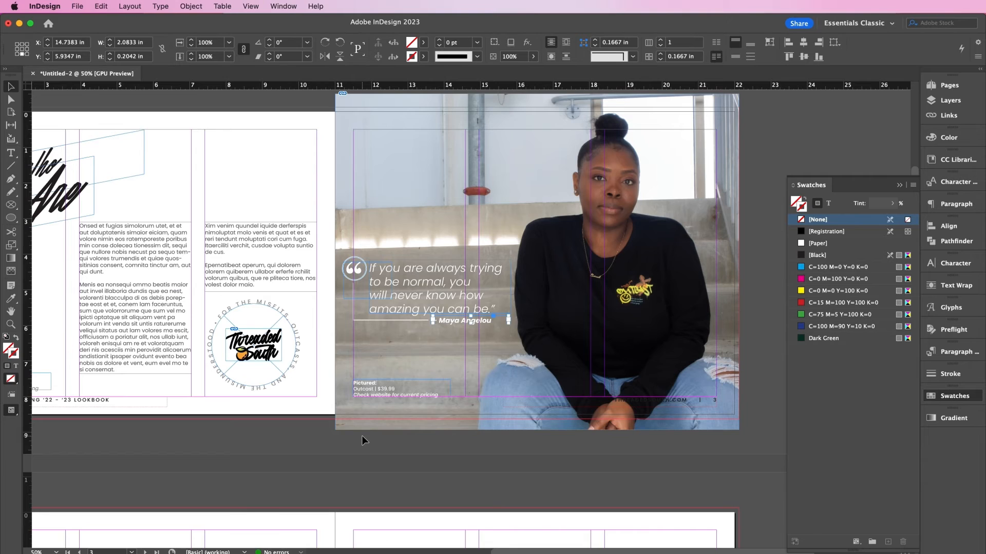
- Switch to Preview mode and apply the B-Parent page to page 3
{"action": "left_click", "coordinate": [298, 440]}
{"action": "key", "text": "w"}
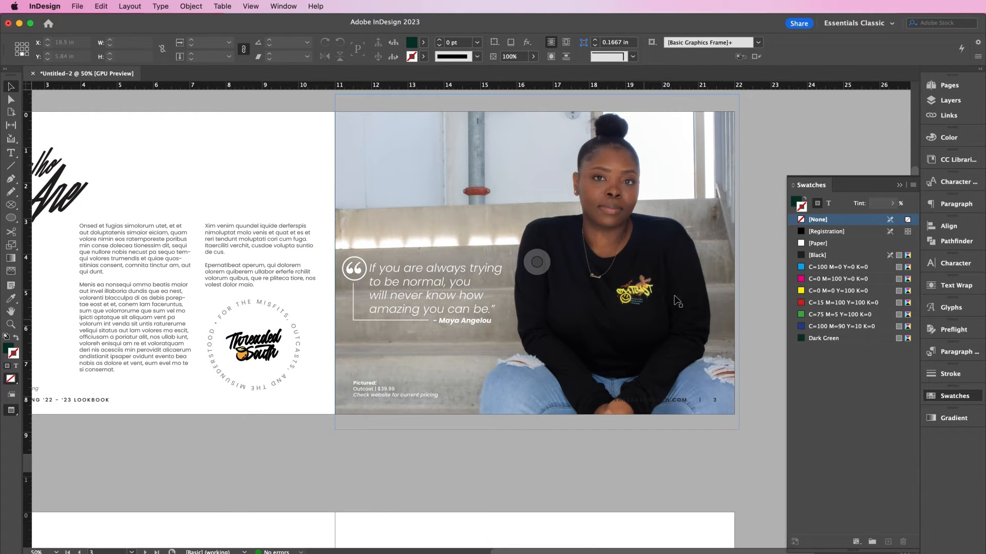
{"action": "left_click", "coordinate": [953, 83]}
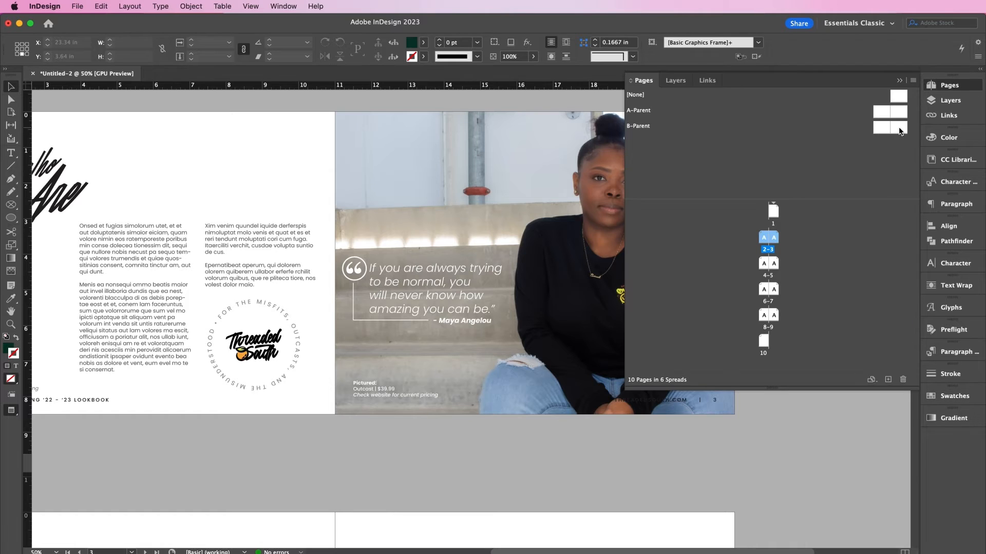
{"action": "left_click_drag", "start_coordinate": [899, 131], "coordinate": [778, 239]}
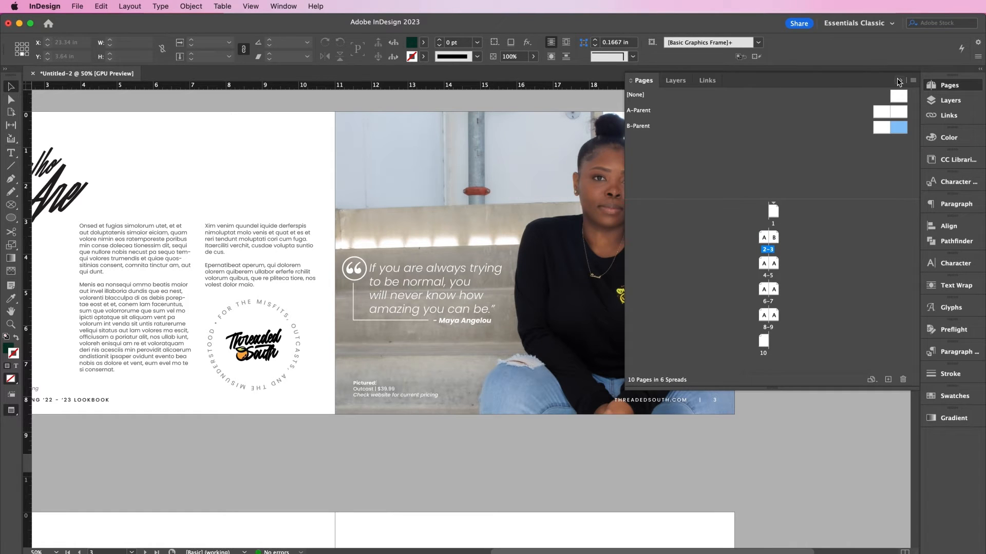
{"action": "left_click", "coordinate": [899, 81]}
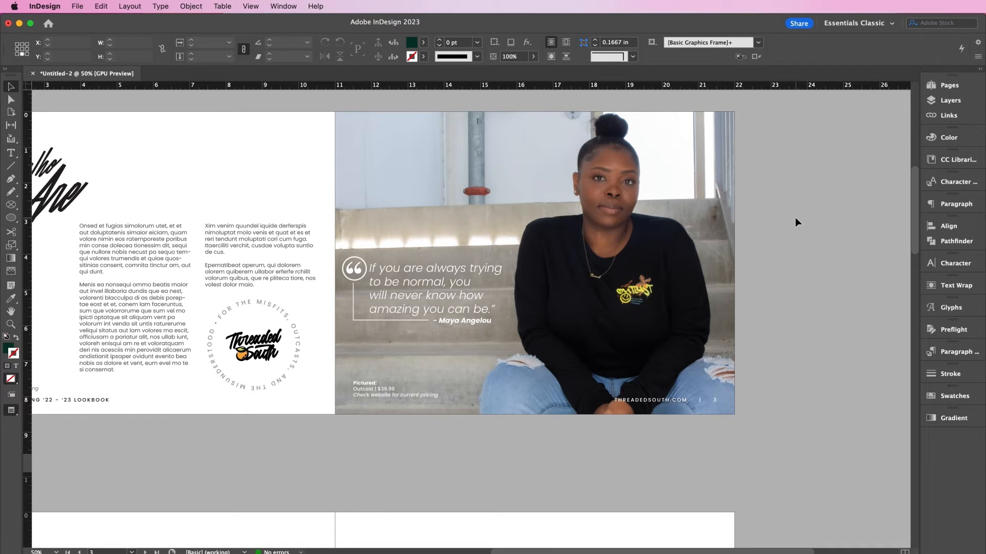
- Place Page4.tif as a bleeding photo covering page 4 of spread 4–5, then preview it
{"action": "scroll", "coordinate": [795, 217], "scroll_direction": "down", "scroll_amount": 10}
{"action": "scroll", "coordinate": [795, 217], "scroll_direction": "left", "scroll_amount": 5}
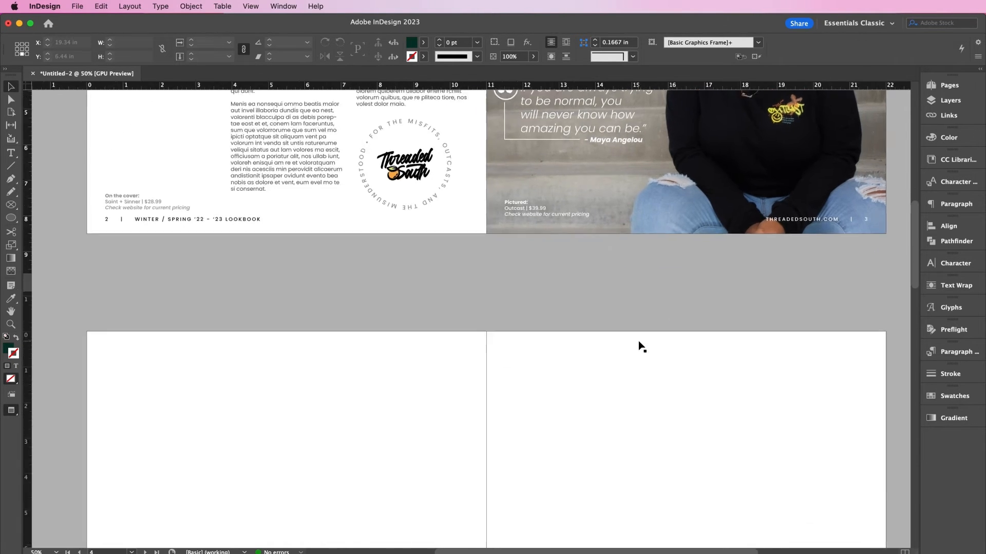
{"action": "key", "text": "w"}
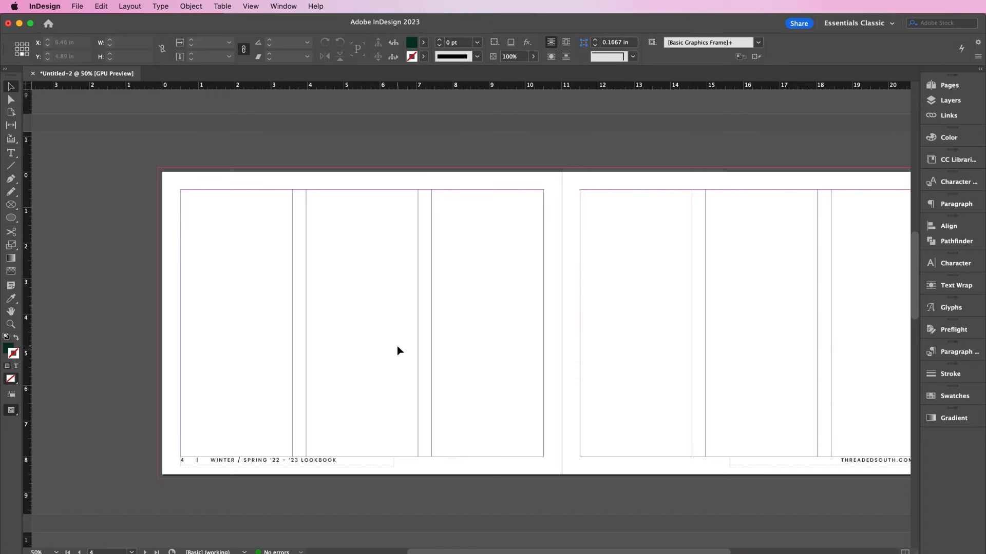
{"action": "key", "text": "super+d"}
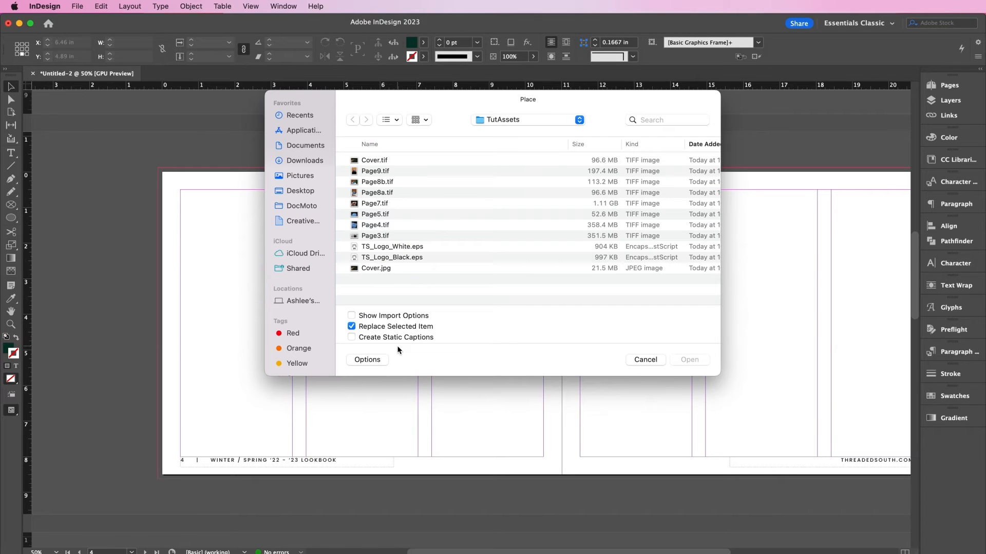
{"action": "double_click", "coordinate": [380, 225]}
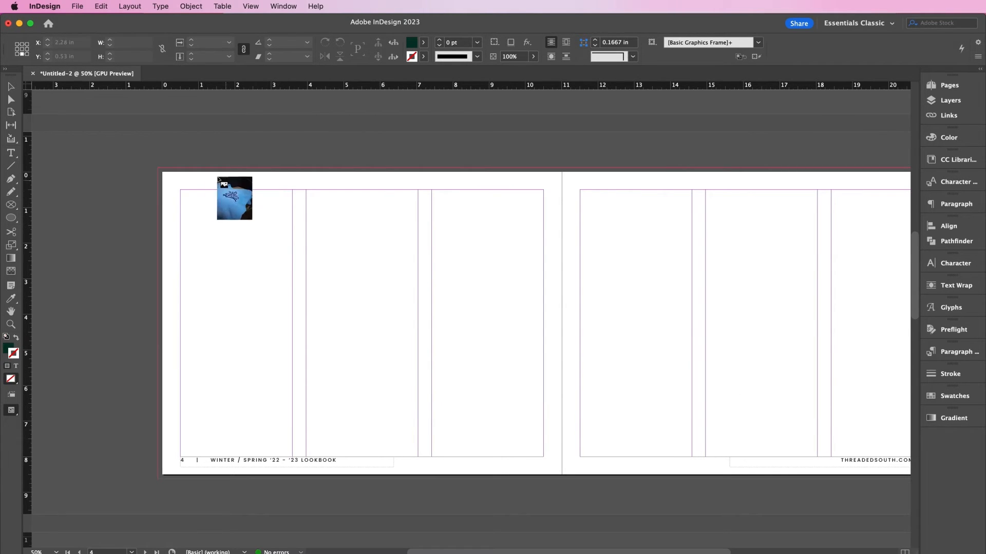
{"action": "left_click", "coordinate": [134, 157]}
{"action": "mouse_move", "coordinate": [134, 157]}
{"action": "left_mouse_down"}
{"action": "mouse_move", "coordinate": [500, 345]}
{"action": "mouse_move", "coordinate": [654, 378]}
{"action": "mouse_move", "coordinate": [591, 377]}
{"action": "mouse_move", "coordinate": [623, 392]}
{"action": "left_mouse_up"}
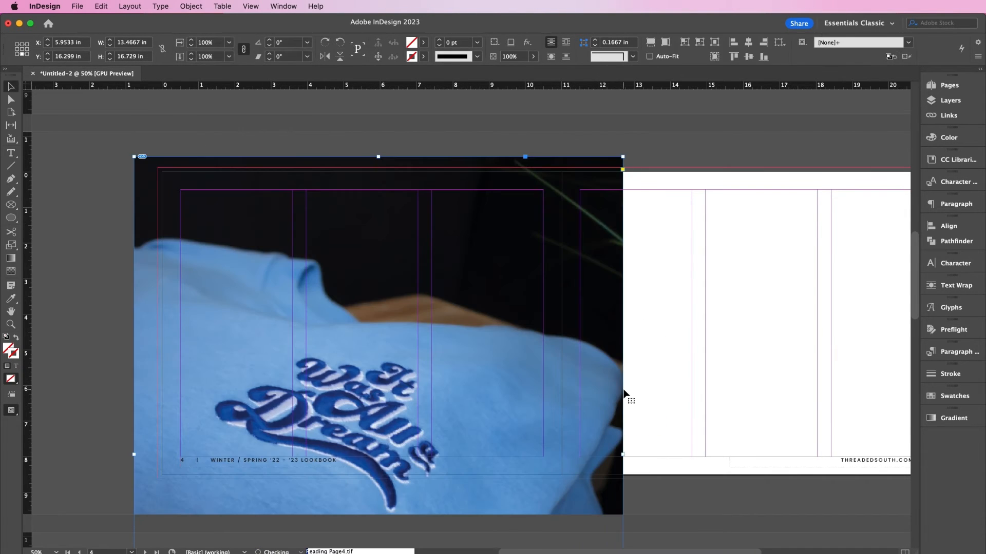
{"action": "key", "text": "shift+Up"}
{"action": "key", "text": "shift+Up"}
{"action": "key", "text": "shift+Up"}
{"action": "key", "text": "shift+Up"}
{"action": "key", "text": "shift+Up"}
{"action": "key", "text": "shift+Up"}
{"action": "key", "text": "shift+Up"}
{"action": "key", "text": "shift+Up"}
{"action": "key", "text": "shift+Up"}
{"action": "key", "text": "shift+Up"}
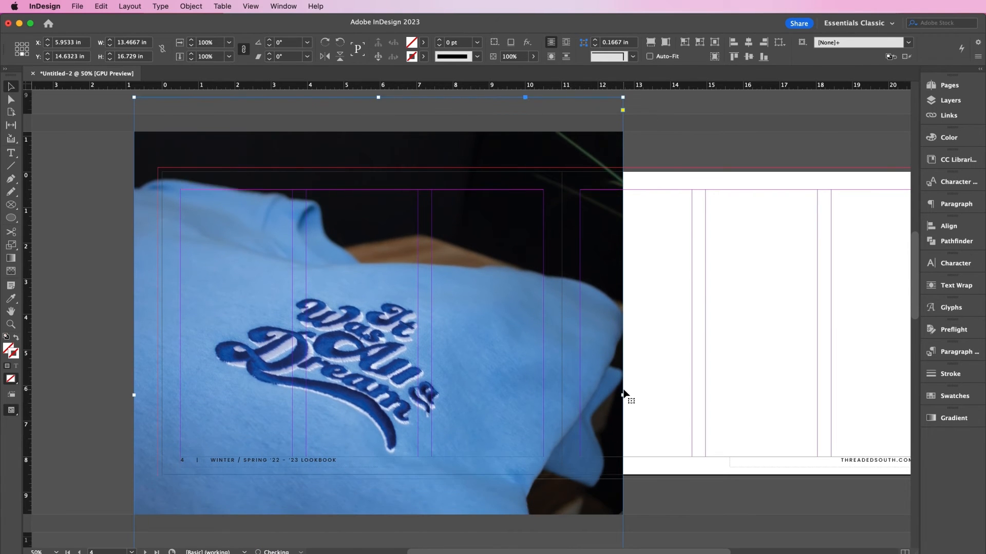
{"action": "left_click", "coordinate": [704, 499]}
{"action": "key", "text": "w"}
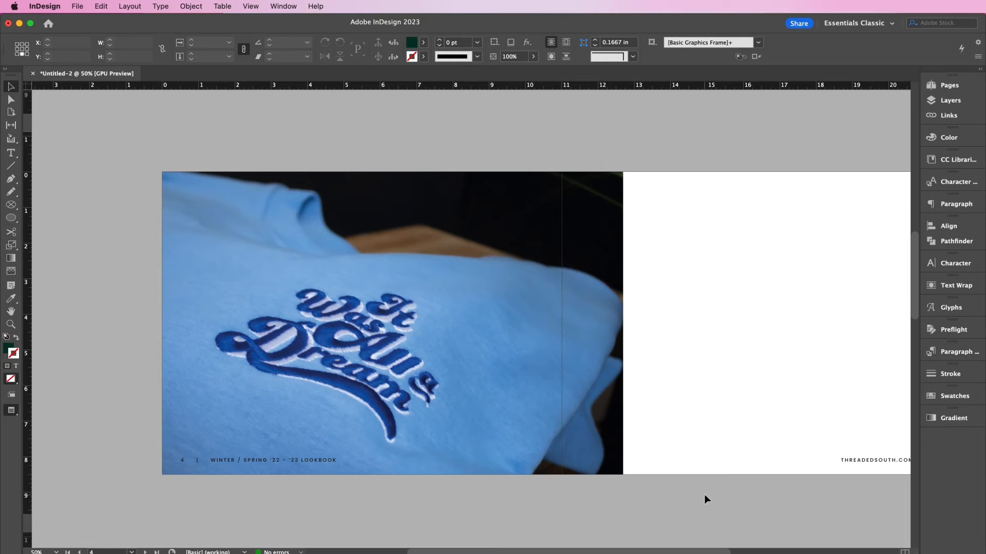
{"action": "scroll", "coordinate": [510, 334], "scroll_direction": "up", "scroll_amount": 10}
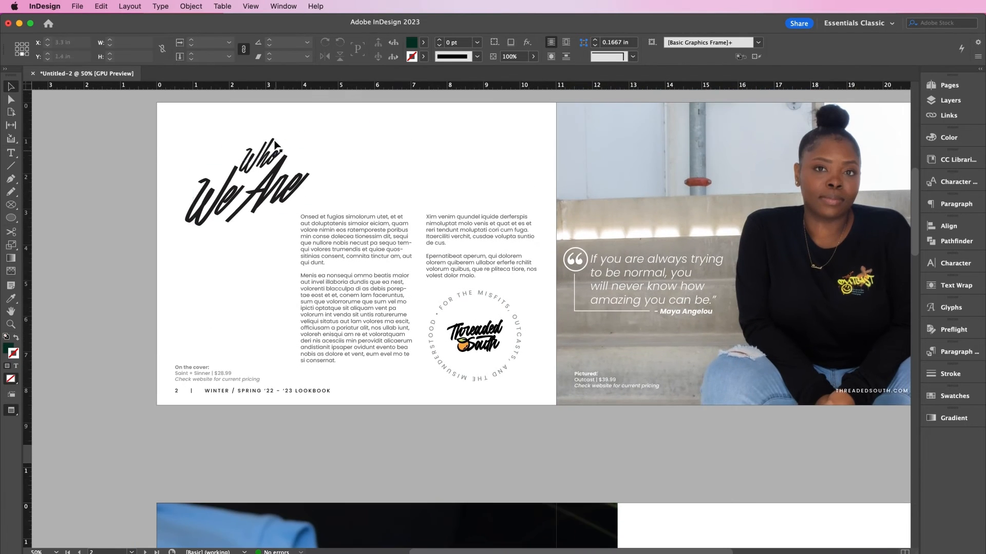
- Paste the Who We Are headline graphic onto the page 4 photo and nudge it up
{"action": "left_click", "coordinate": [274, 146]}
{"action": "scroll", "coordinate": [225, 207], "scroll_direction": "down", "scroll_amount": 4}
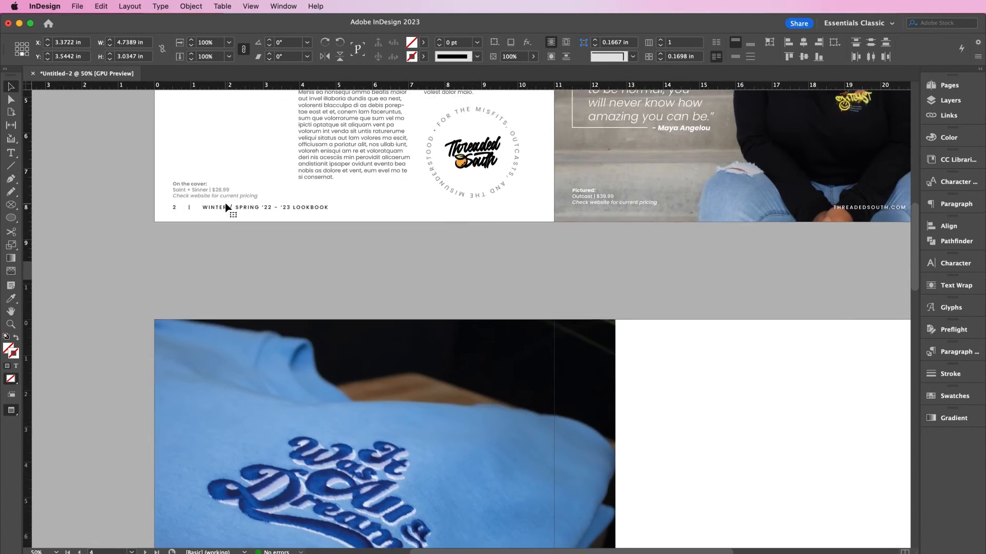
{"action": "scroll", "coordinate": [226, 203], "scroll_direction": "down", "scroll_amount": 2}
{"action": "left_click", "coordinate": [261, 281]}
{"action": "key", "text": "super+v"}
{"action": "left_click_drag", "start_coordinate": [453, 381], "coordinate": [288, 335]}
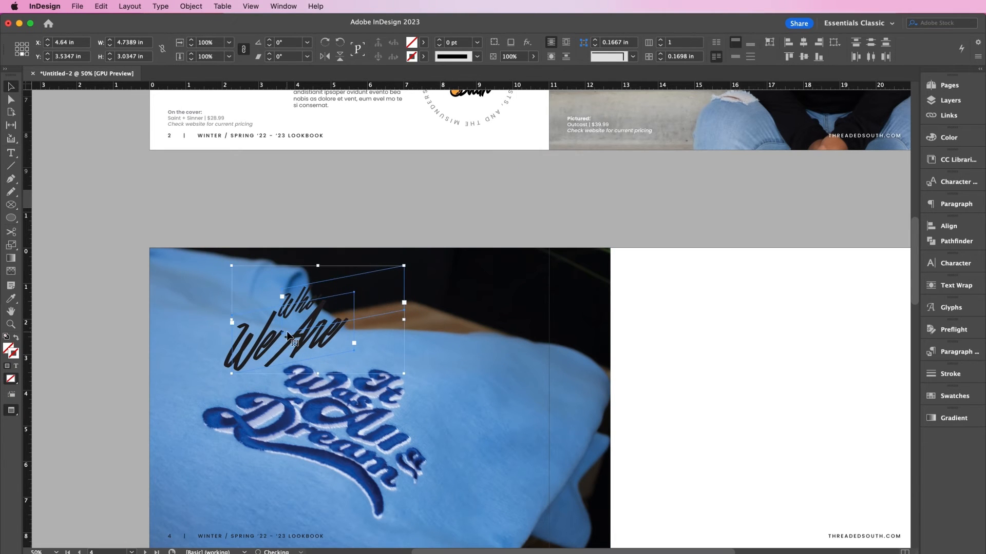
{"action": "key", "text": "shift+Up"}
{"action": "key", "text": "shift+Up"}
- Make the headline text white and retype its lines to read 'For' and 'Dreamers'
{"action": "left_click", "coordinate": [452, 335]}
{"action": "double_click", "coordinate": [318, 329]}
{"action": "key", "text": "super+a"}
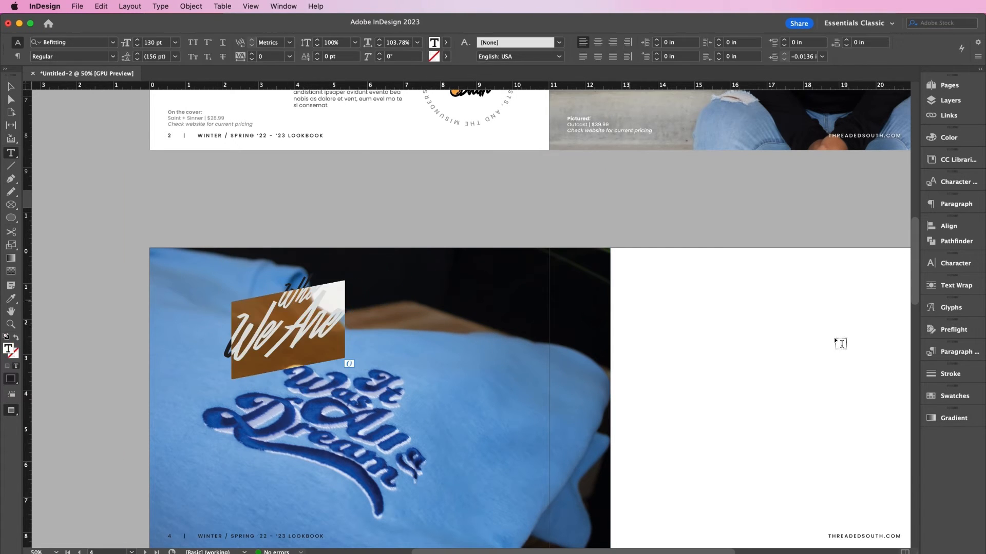
{"action": "left_click", "coordinate": [943, 401]}
{"action": "left_click", "coordinate": [817, 242]}
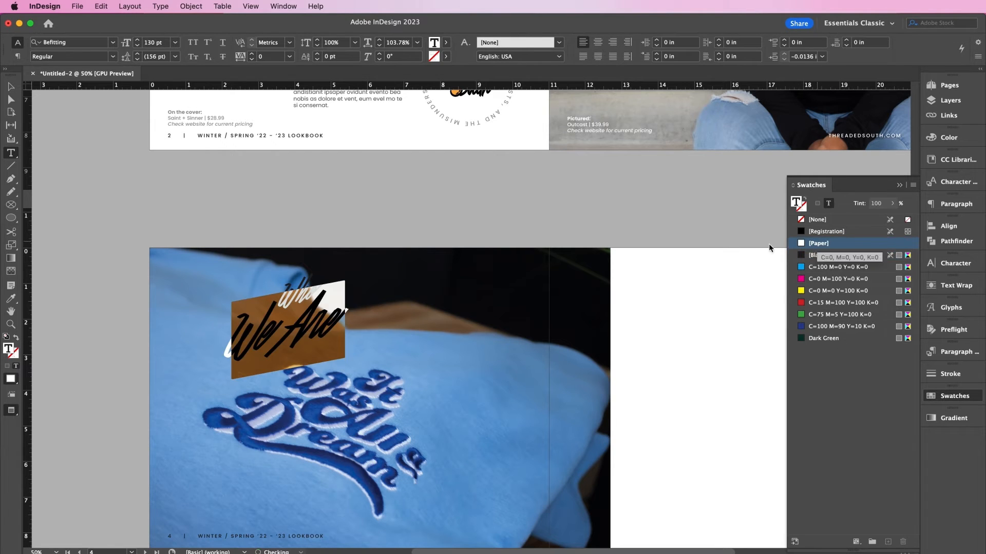
{"action": "left_click", "coordinate": [780, 284]}
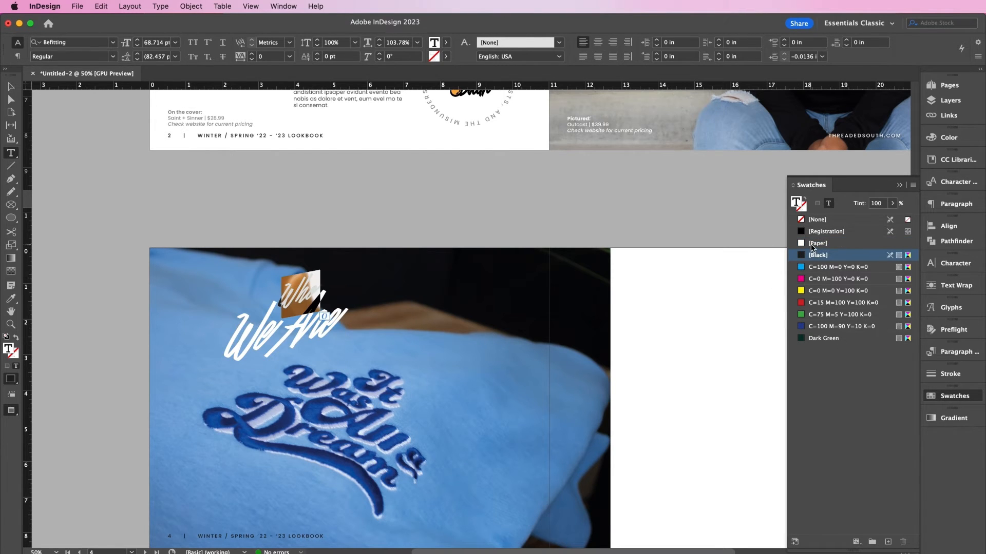
{"action": "left_click", "coordinate": [812, 244]}
{"action": "type", "text": "For"}
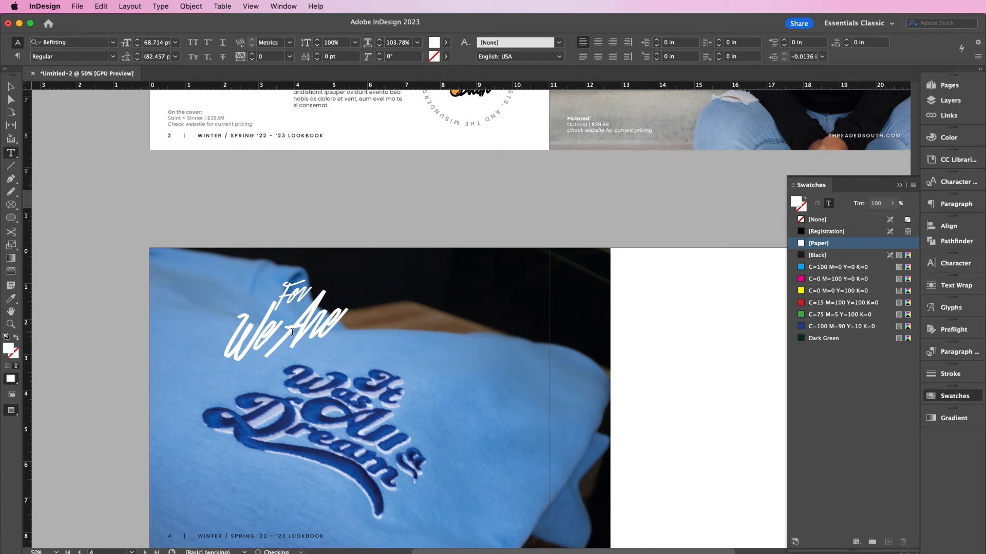
{"action": "triple_click", "coordinate": [277, 338]}
{"action": "type", "text": "Dream"}
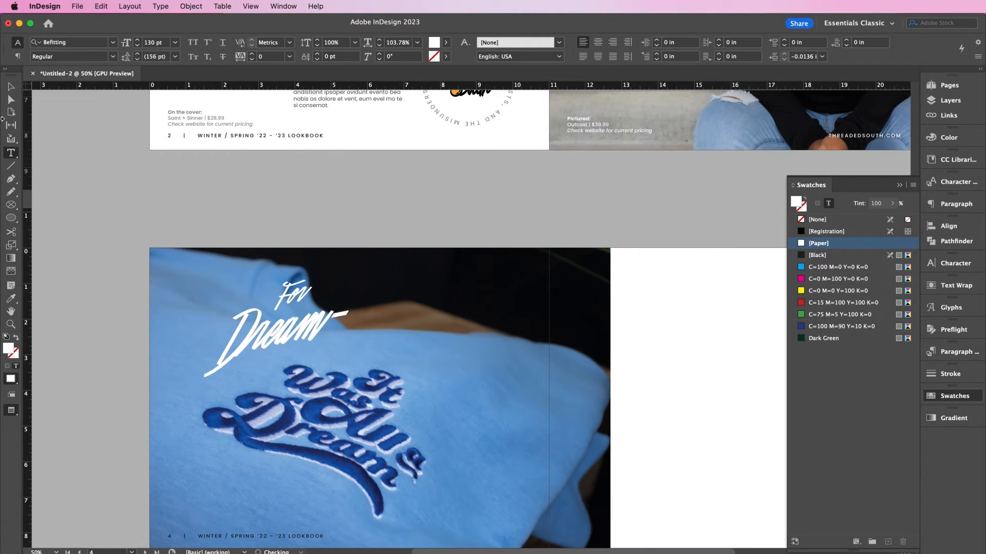
- Widen the Dreamers frame and add a copied 'Only' frame at the end of Dreamers
{"action": "left_click", "coordinate": [10, 87]}
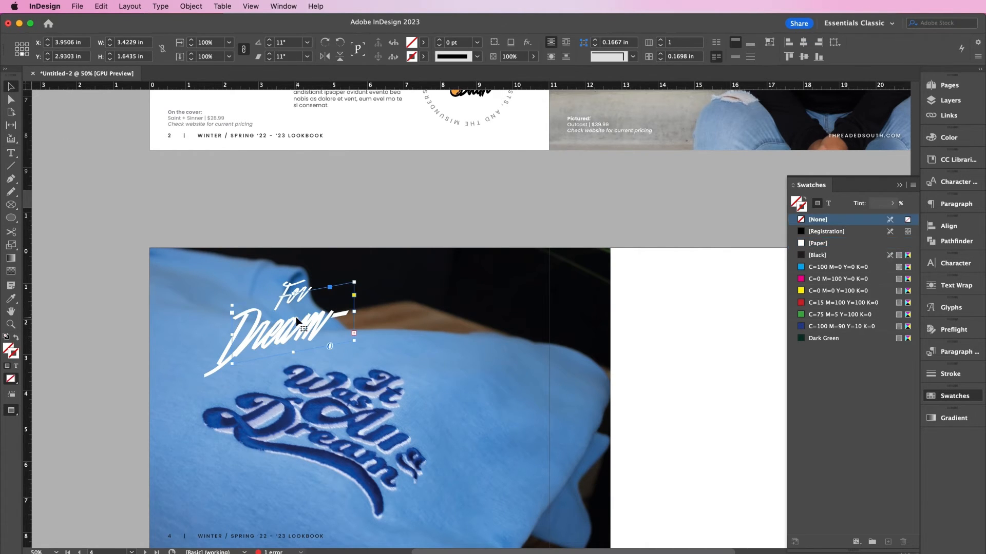
{"action": "left_click_drag", "start_coordinate": [356, 311], "coordinate": [369, 310]}
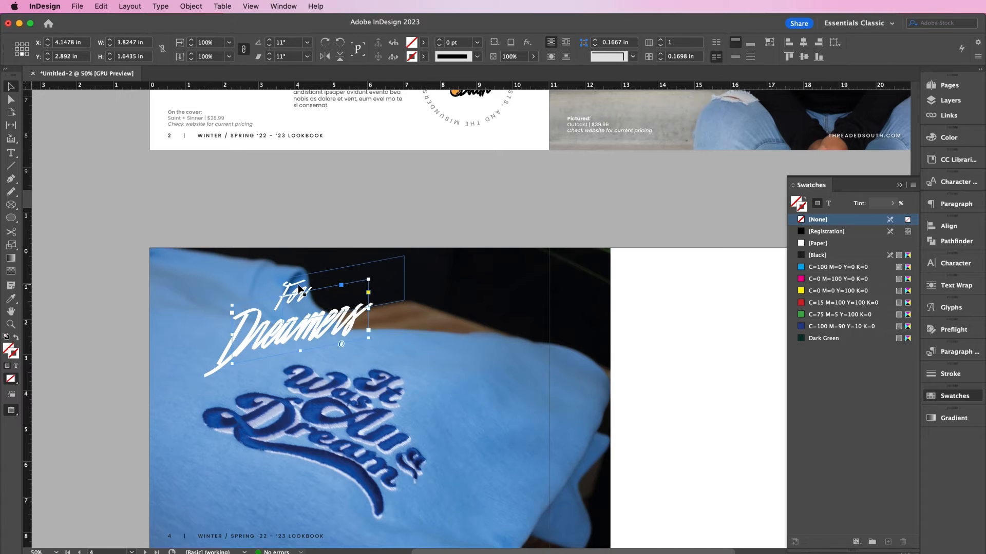
{"action": "left_click", "coordinate": [301, 291]}
{"action": "key", "text": "super+c"}
{"action": "key", "text": "super+v"}
{"action": "triple_click", "coordinate": [450, 384]}
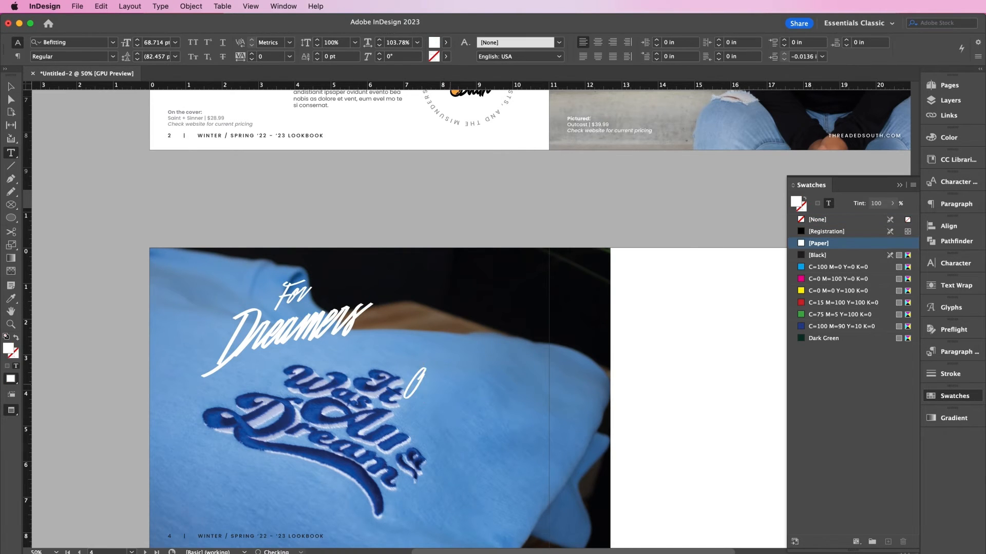
{"action": "type", "text": "Only"}
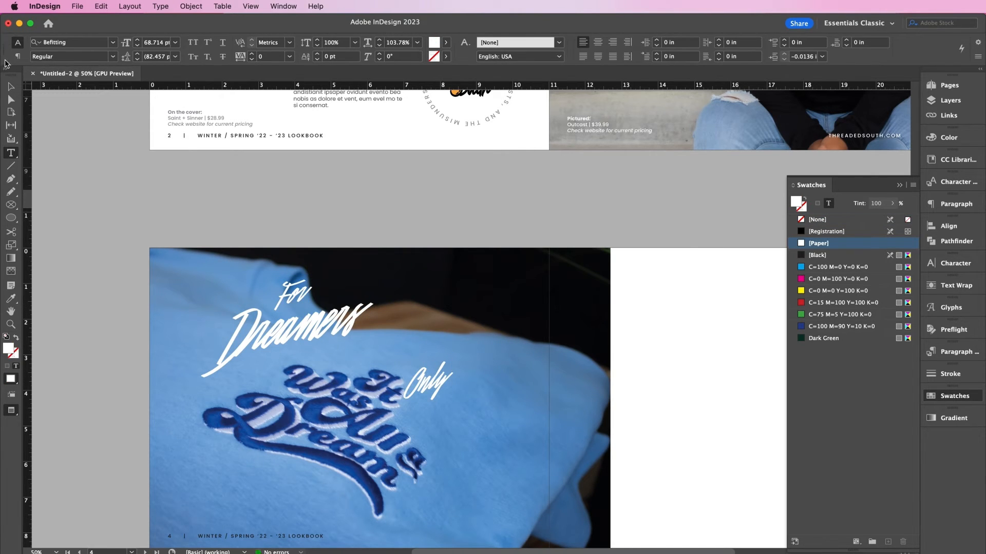
{"action": "left_click", "coordinate": [10, 86]}
{"action": "left_click_drag", "start_coordinate": [436, 389], "coordinate": [378, 332]}
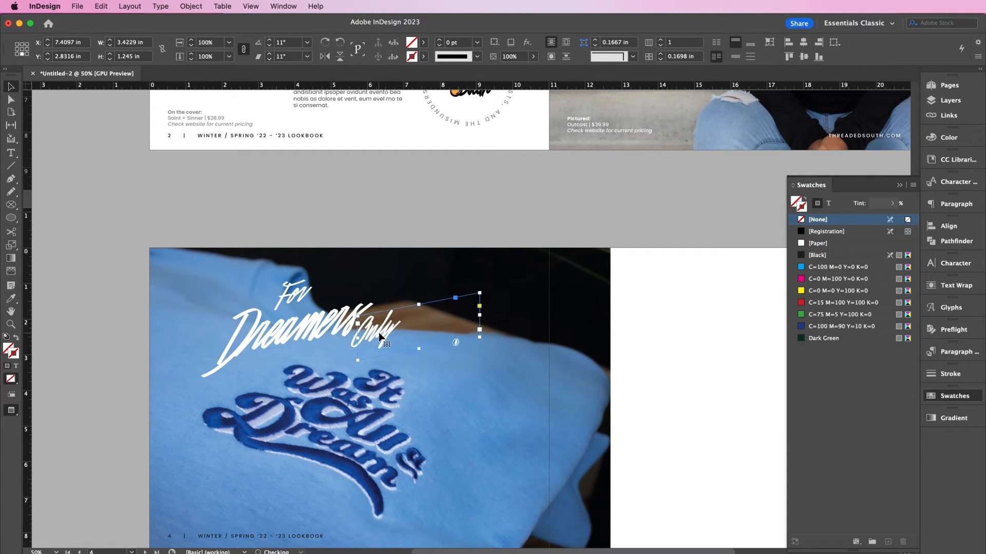
{"action": "left_click", "coordinate": [297, 290]}
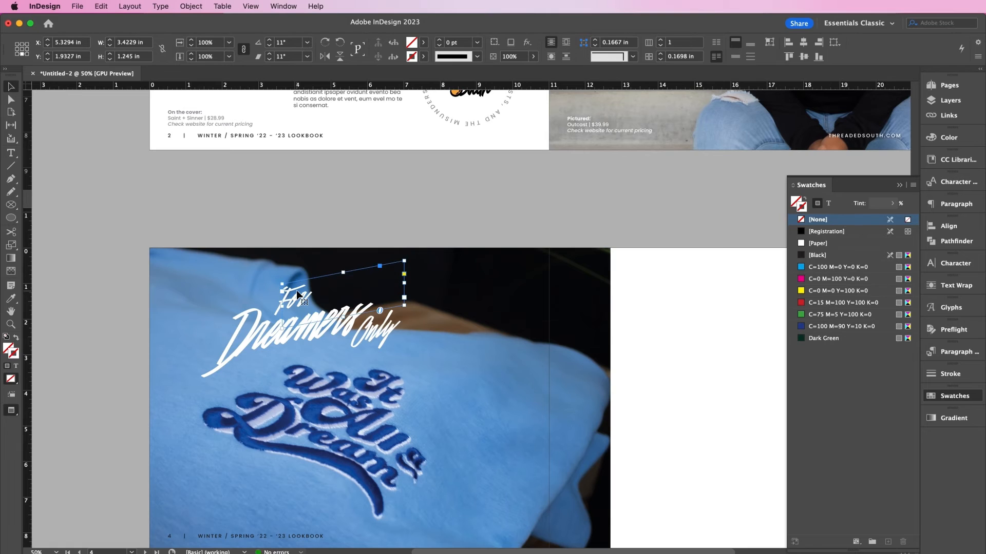
- Paste the sweatshirt description frame beside the headline and enlarge it to the column edge
{"action": "key", "text": "w"}
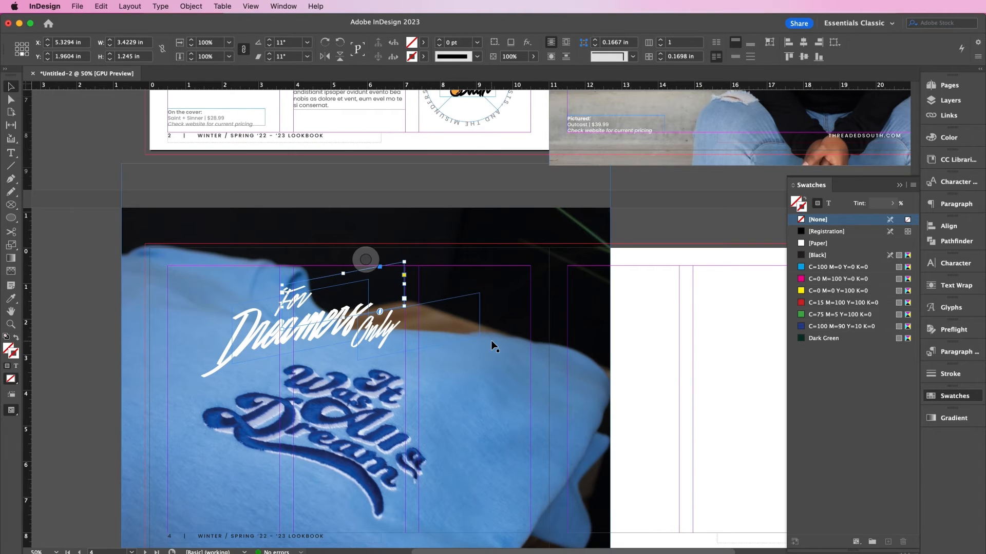
{"action": "key", "text": "super+v"}
{"action": "mouse_move", "coordinate": [490, 307]}
{"action": "left_mouse_down"}
{"action": "mouse_move", "coordinate": [476, 322]}
{"action": "mouse_move", "coordinate": [476, 302]}
{"action": "left_mouse_up"}
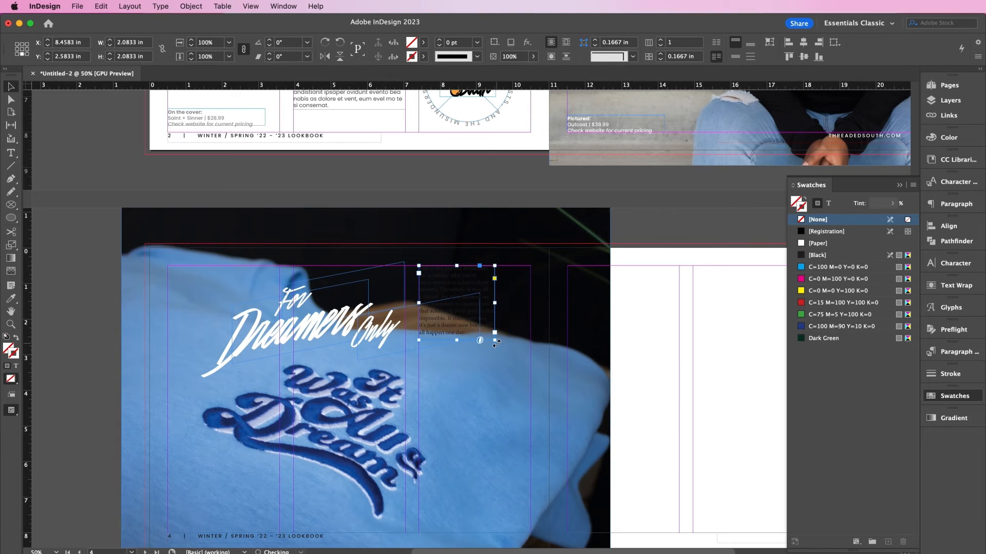
{"action": "left_click_drag", "start_coordinate": [496, 340], "coordinate": [531, 376]}
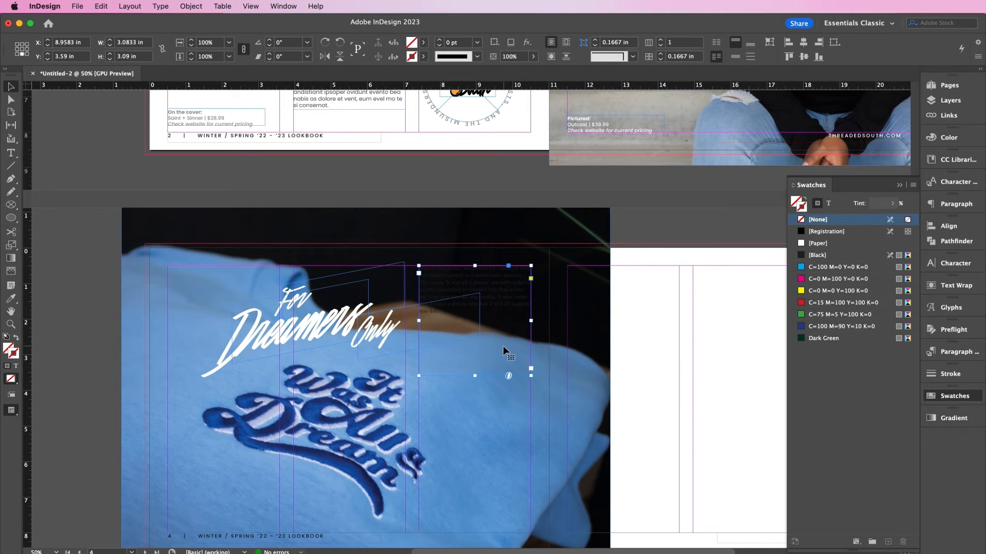
- Apply the body text style to the description with the Eyedropper and make it white
{"action": "double_click", "coordinate": [503, 347]}
{"action": "key", "text": "super+a"}
{"action": "left_click", "coordinate": [10, 300]}
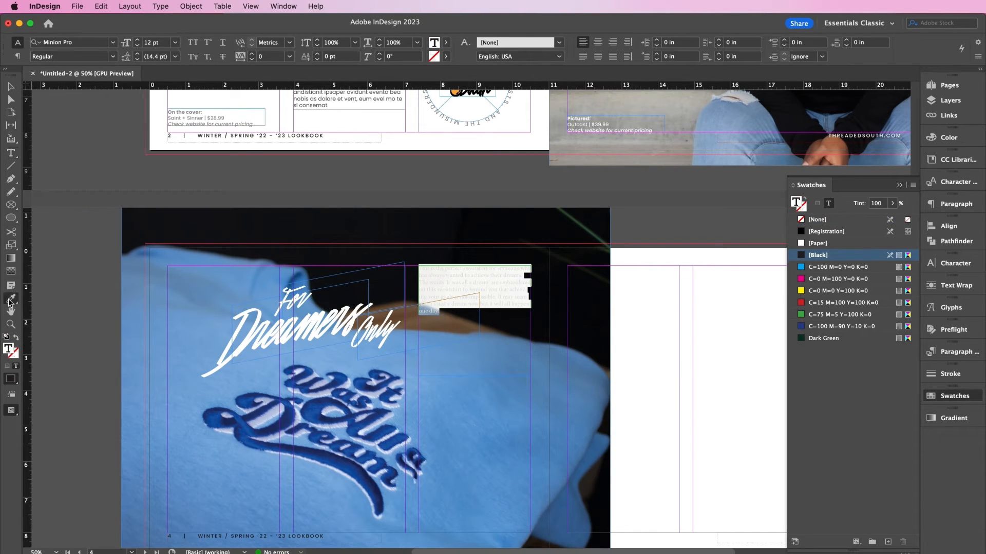
{"action": "left_click", "coordinate": [313, 98]}
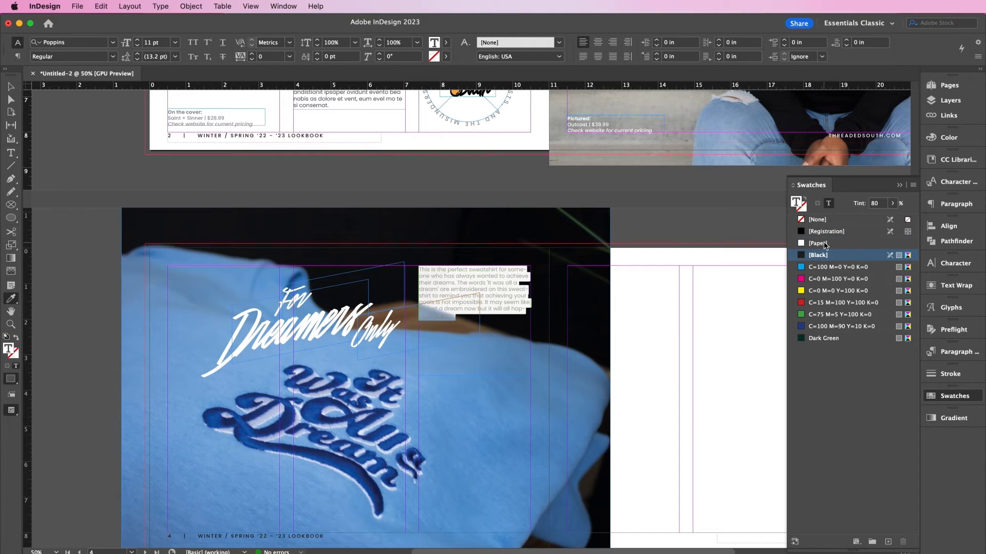
{"action": "left_click", "coordinate": [824, 244]}
{"action": "left_click", "coordinate": [11, 86]}
{"action": "left_click", "coordinate": [107, 318]}
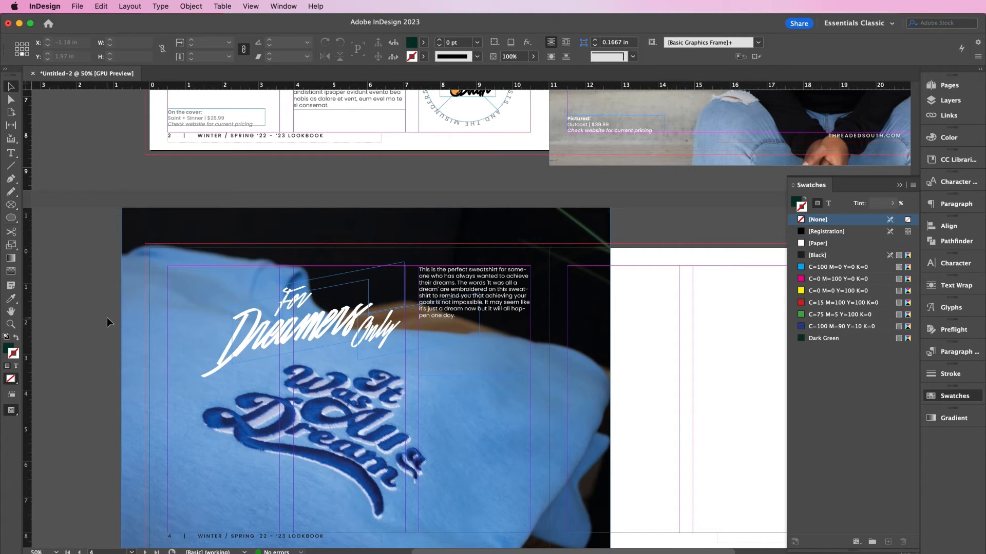
- Turn off hyphenation for the description paragraph
{"action": "left_click", "coordinate": [497, 289]}
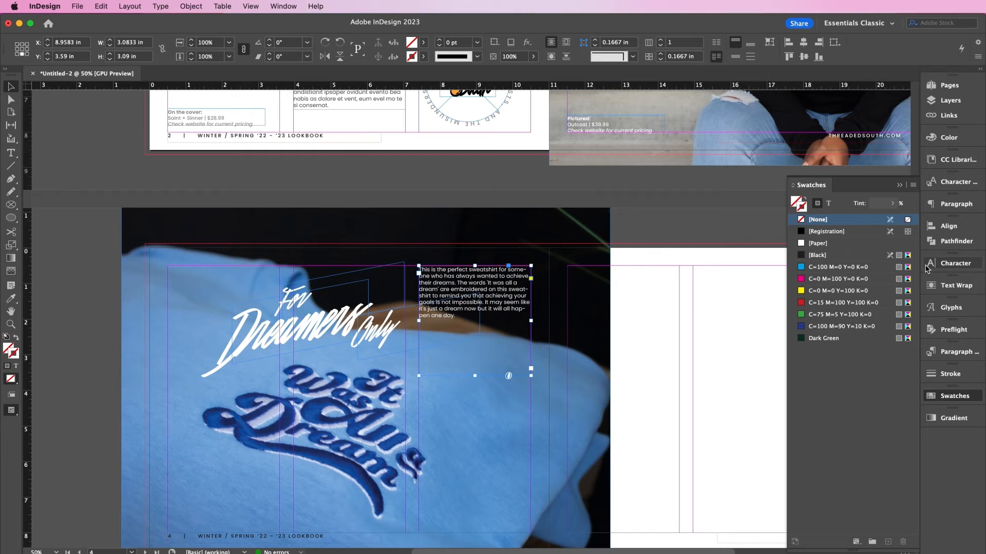
{"action": "left_click", "coordinate": [950, 207]}
{"action": "left_click", "coordinate": [794, 357]}
{"action": "left_click", "coordinate": [667, 385]}
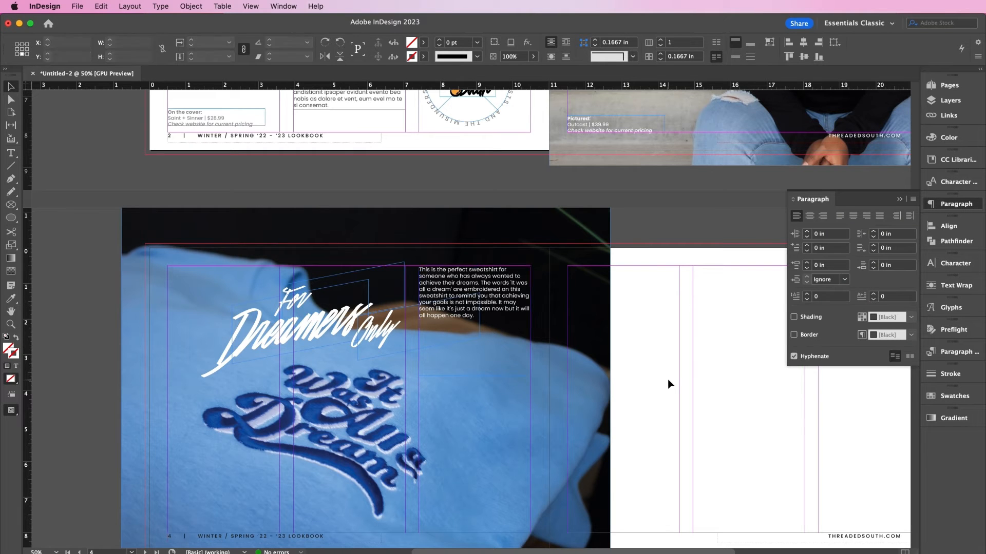
{"action": "scroll", "coordinate": [667, 385], "scroll_direction": "right", "scroll_amount": 5}
{"action": "scroll", "coordinate": [513, 328], "scroll_direction": "up", "scroll_amount": 5}
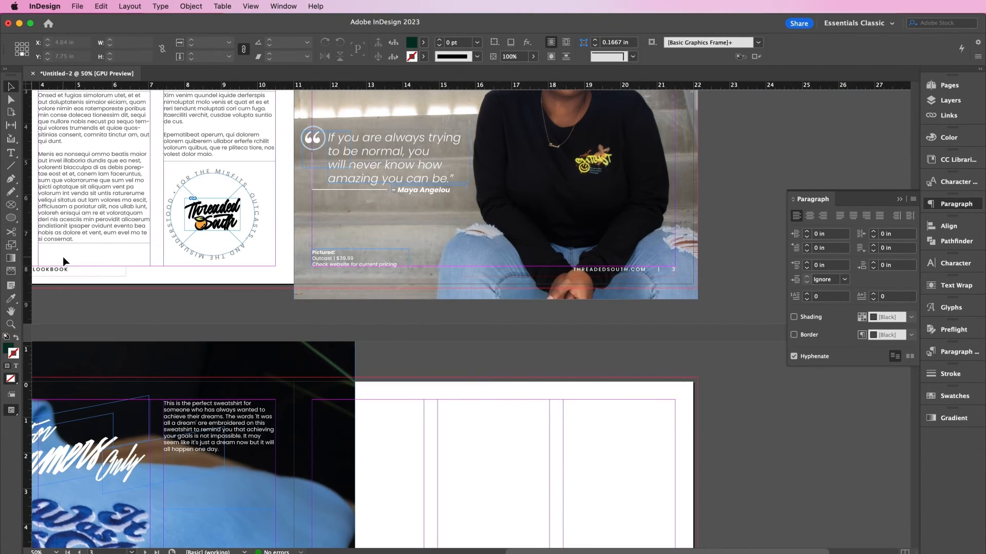
- Copy the 'On the cover' caption frame and paste it at page 5's bottom margin
{"action": "scroll", "coordinate": [63, 257], "scroll_direction": "left", "scroll_amount": 3}
{"action": "scroll", "coordinate": [63, 257], "scroll_direction": "down", "scroll_amount": 1}
{"action": "left_click", "coordinate": [60, 233]}
{"action": "key", "text": "super+c"}
{"action": "scroll", "coordinate": [61, 233], "scroll_direction": "down", "scroll_amount": 5}
{"action": "scroll", "coordinate": [60, 233], "scroll_direction": "right", "scroll_amount": 2}
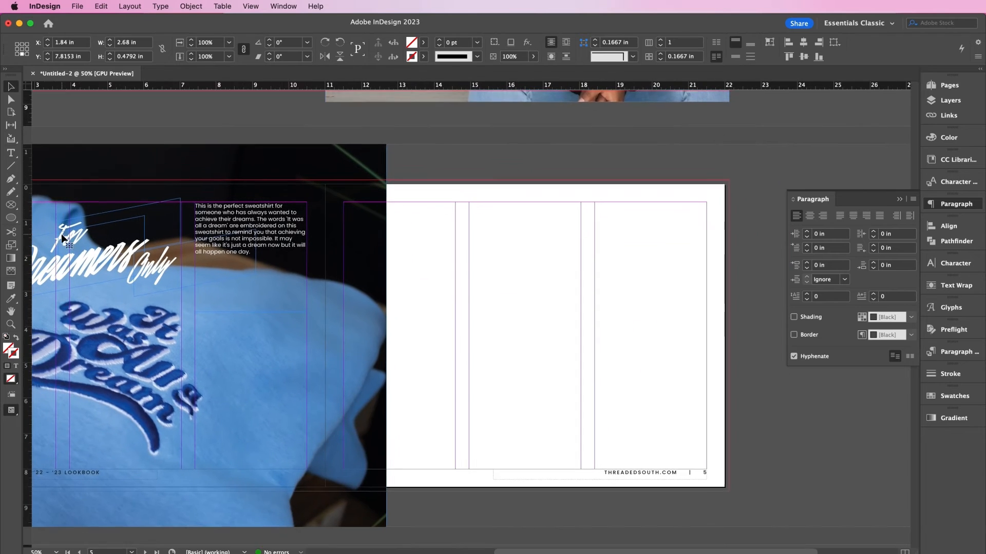
{"action": "key", "text": "super+v"}
{"action": "left_click_drag", "start_coordinate": [458, 334], "coordinate": [427, 455]}
{"action": "key", "text": "super+equal"}
{"action": "key", "text": "super+equal"}
{"action": "key", "text": "super+equal"}
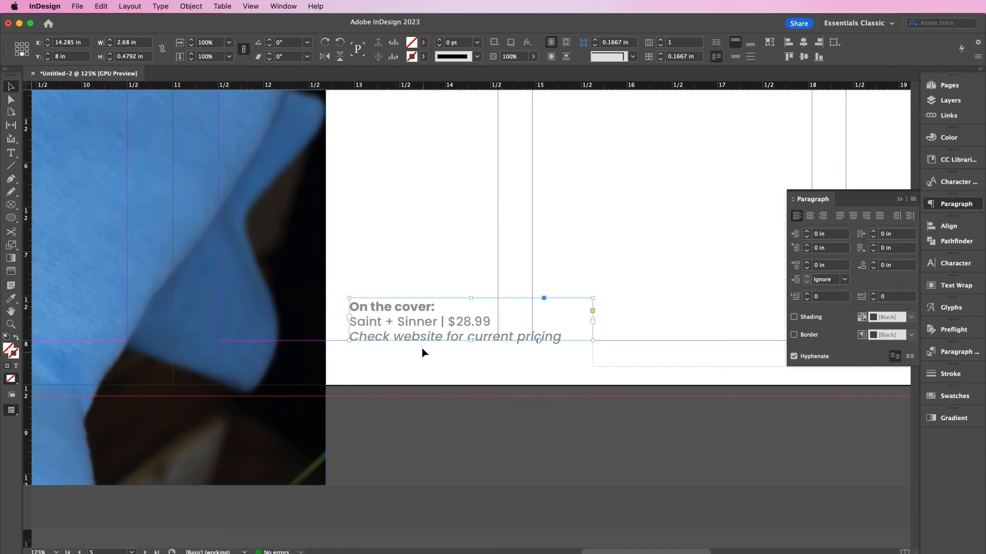
- Retype the caption heading as 'Pictured:' and the product as 'Dream', clearing the old price digits
{"action": "double_click", "coordinate": [430, 308]}
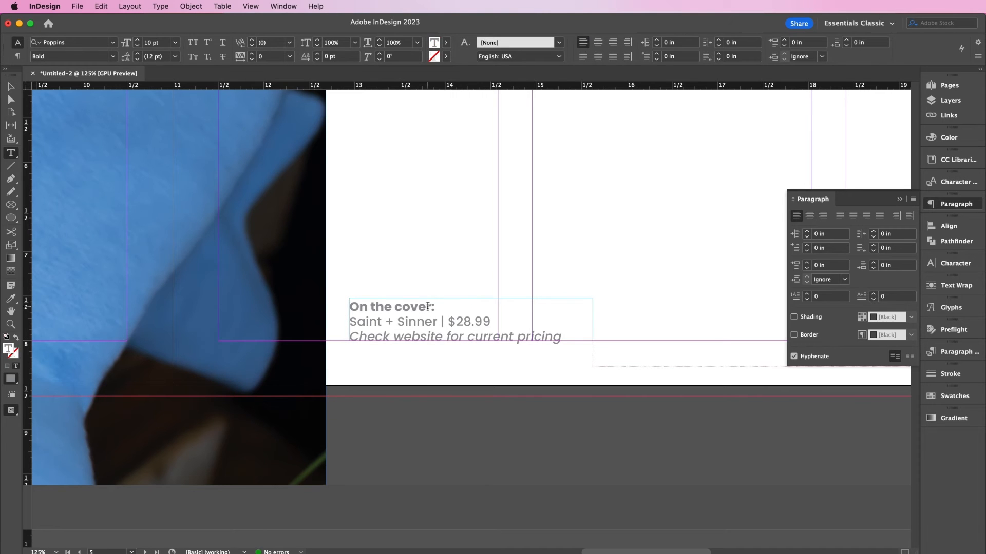
{"action": "left_click_drag", "start_coordinate": [429, 307], "coordinate": [349, 307]}
{"action": "key", "text": "BackSpace"}
{"action": "type", "text": "P"}
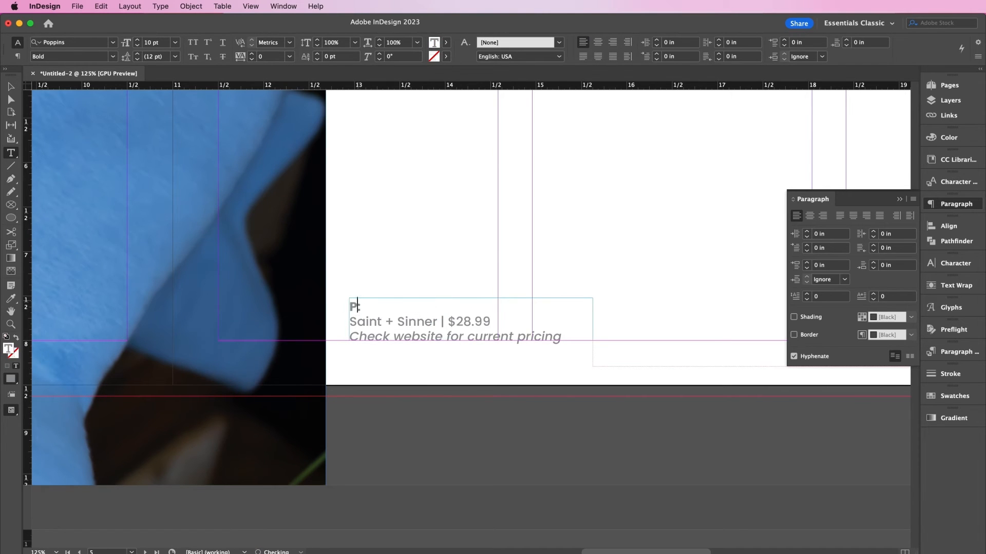
{"action": "type", "text": "ictured"}
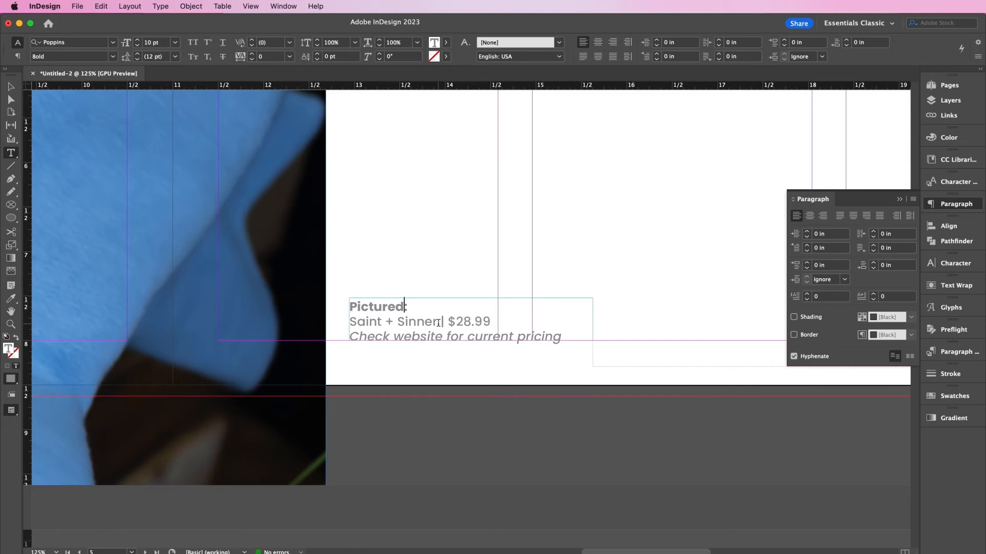
{"action": "left_click_drag", "start_coordinate": [440, 323], "coordinate": [349, 321]}
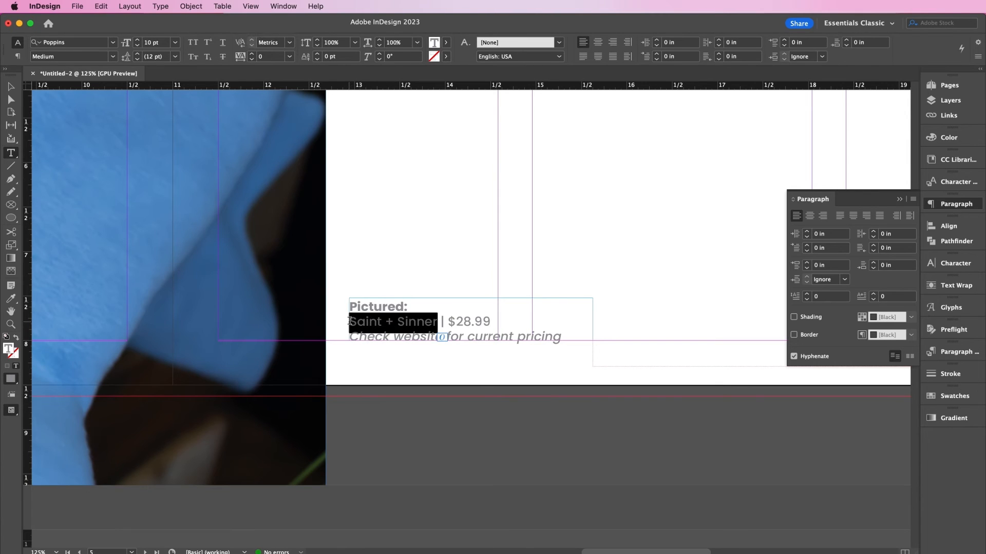
{"action": "type", "text": "Dream"}
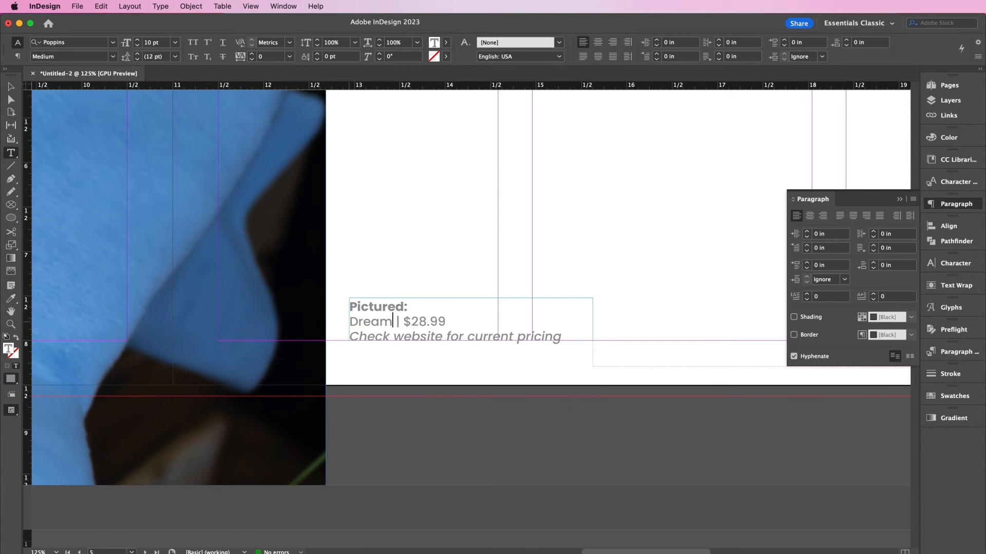
{"action": "key", "text": "Right"}
{"action": "key", "text": "Right"}
{"action": "key", "text": "Right"}
{"action": "key", "text": "BackSpace"}
{"action": "key", "text": "BackSpace"}
- Finish the caption price as $43.99 and zoom out on page 5
{"action": "type", "text": "43"}
{"action": "left_click", "coordinate": [11, 86]}
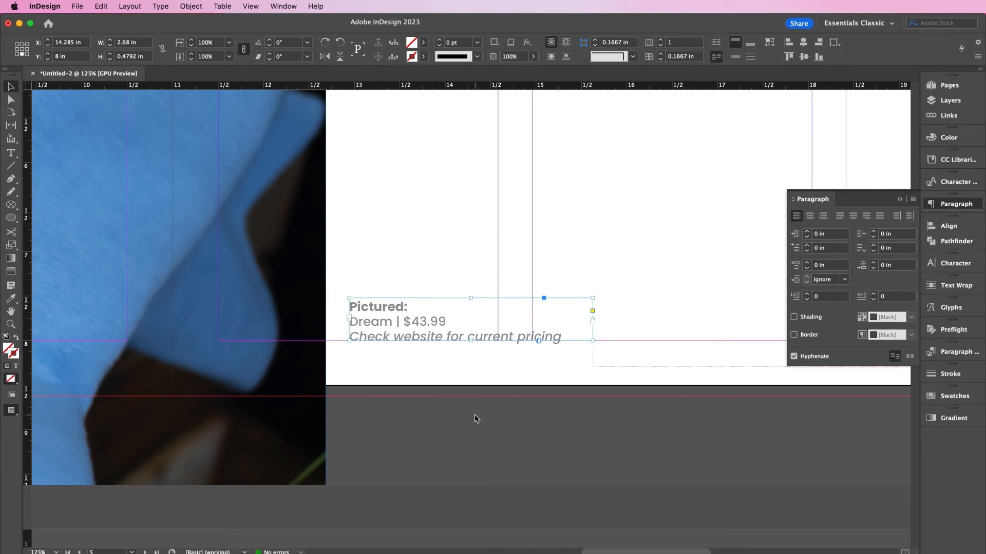
{"action": "key", "text": "super+minus"}
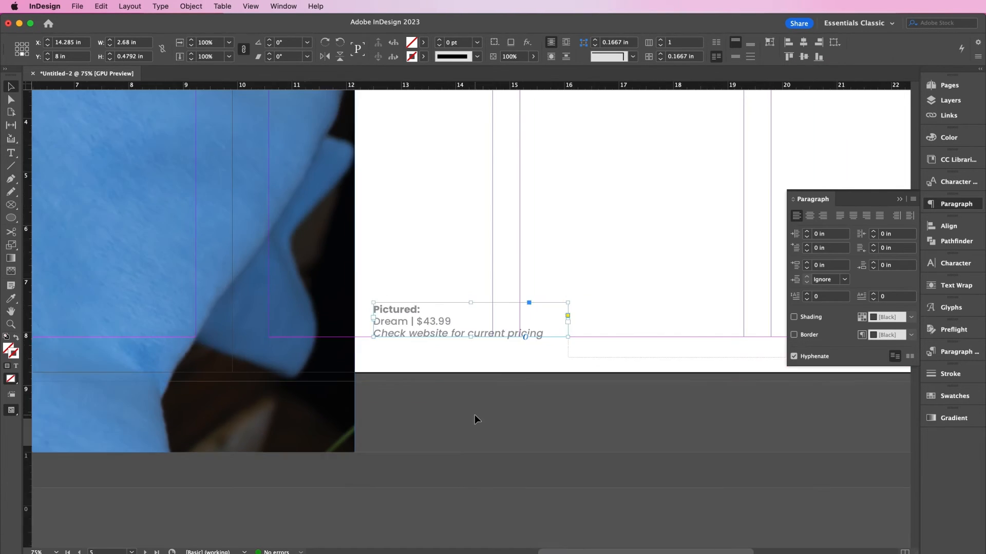
{"action": "key", "text": "super+minus"}
{"action": "scroll", "coordinate": [474, 415], "scroll_direction": "up", "scroll_amount": 5}
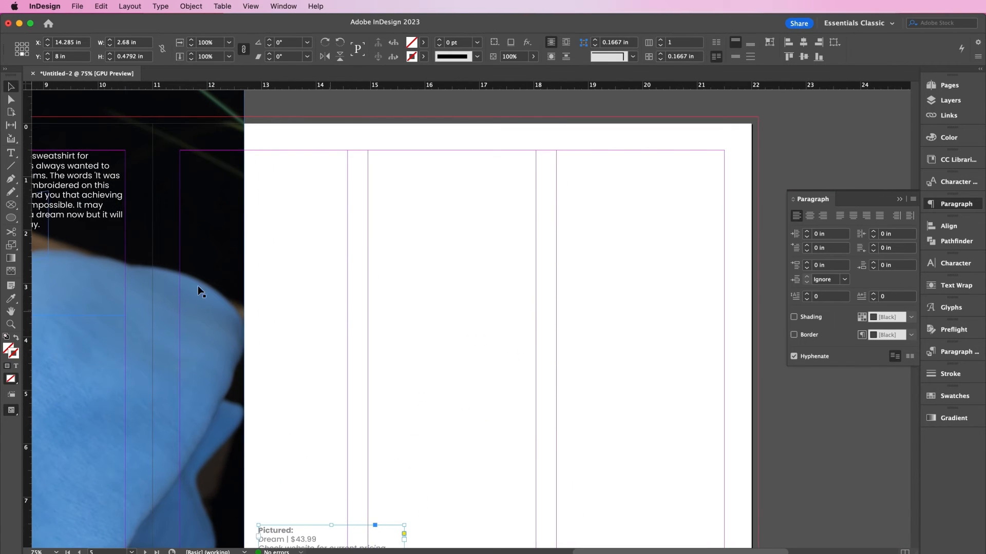
- Draw two side-by-side rectangle frames at the top of page 5 and one wide frame below
{"action": "left_click", "coordinate": [12, 218]}
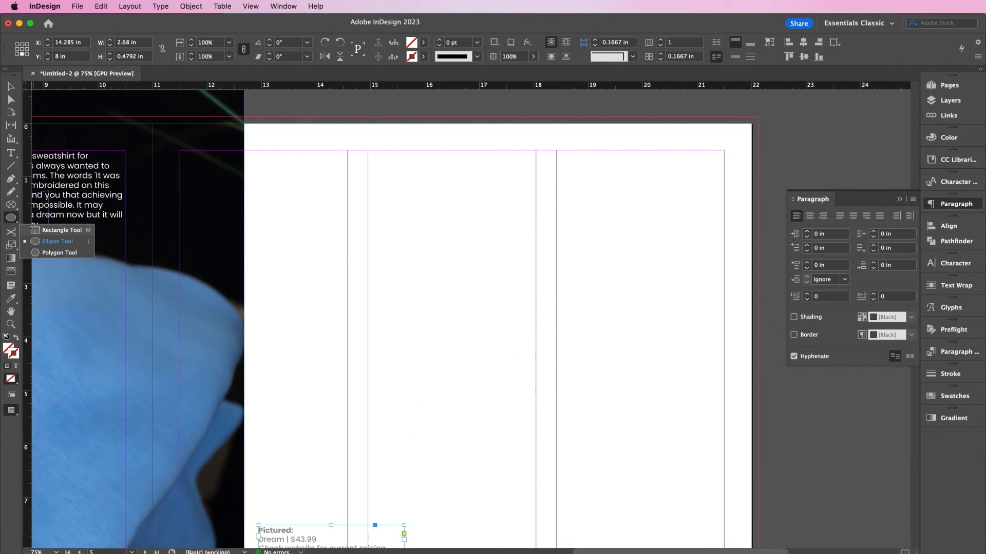
{"action": "left_click", "coordinate": [34, 229]}
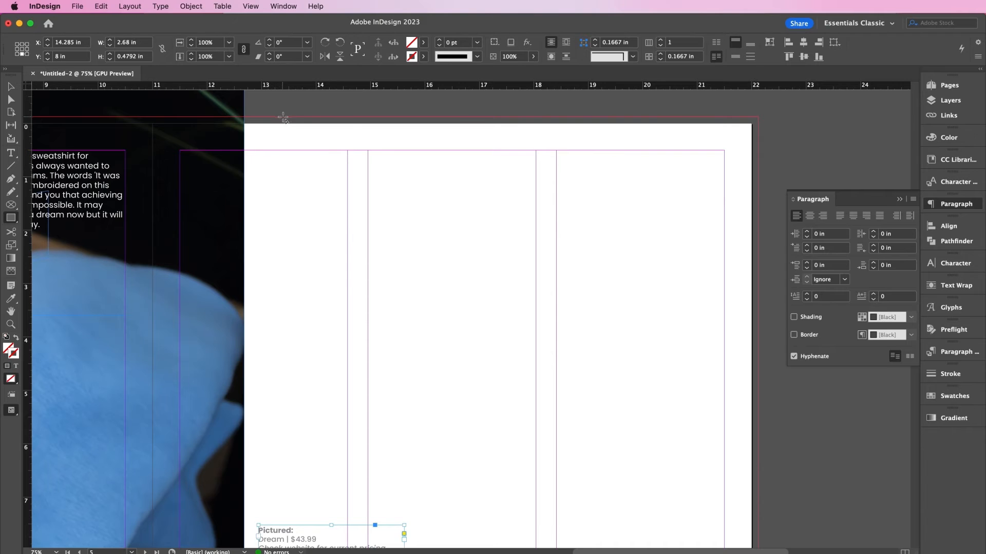
{"action": "left_click_drag", "start_coordinate": [283, 117], "coordinate": [468, 380]}
{"action": "left_click_drag", "start_coordinate": [516, 117], "coordinate": [757, 379]}
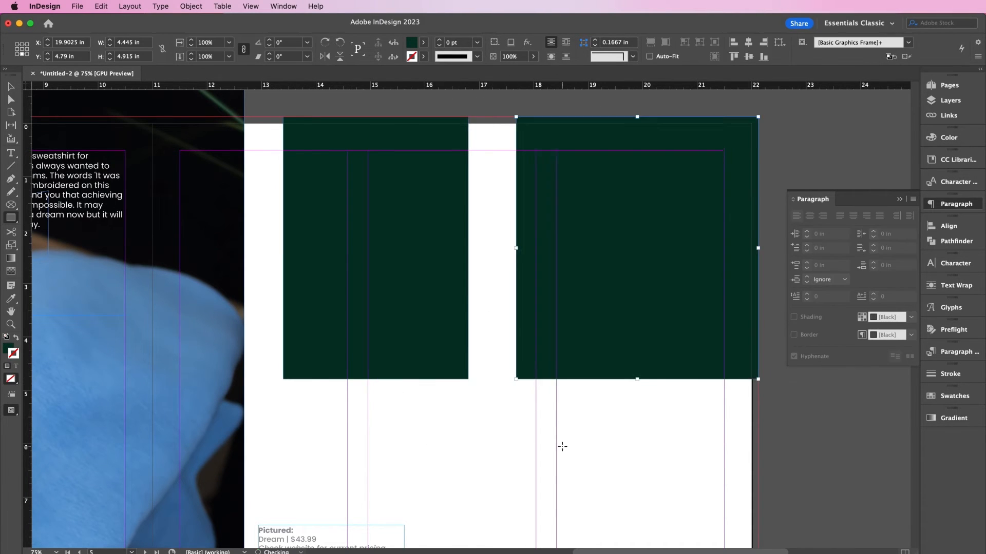
{"action": "scroll", "coordinate": [563, 446], "scroll_direction": "down", "scroll_amount": 2}
{"action": "left_click_drag", "start_coordinate": [286, 352], "coordinate": [761, 461]}
- Adjust the frame edges, then select the top-left frame and open Place
{"action": "key", "text": "v"}
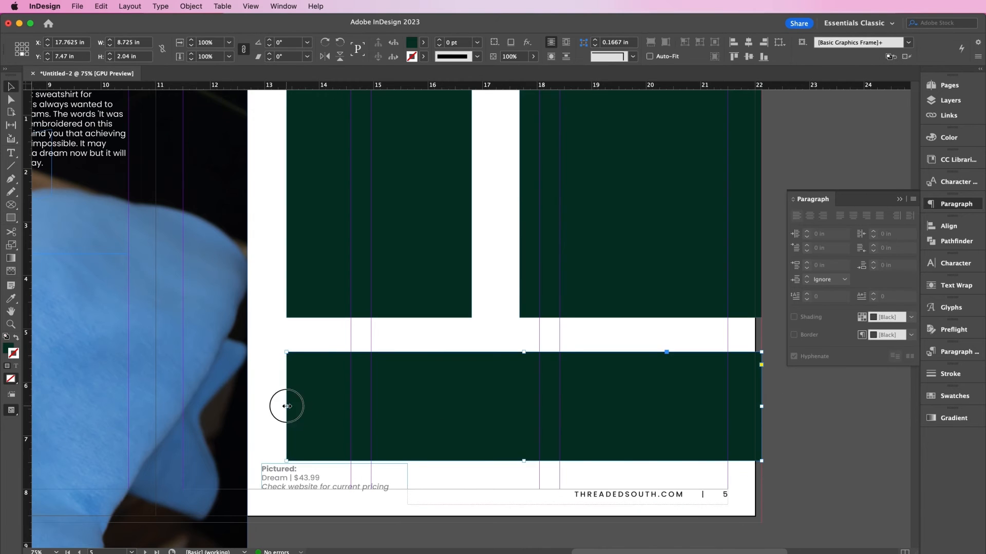
{"action": "left_click_drag", "start_coordinate": [286, 406], "coordinate": [287, 394]}
{"action": "scroll", "coordinate": [535, 249], "scroll_direction": "up", "scroll_amount": 2}
{"action": "left_click", "coordinate": [535, 249]}
{"action": "left_click_drag", "start_coordinate": [514, 253], "coordinate": [488, 253]}
{"action": "left_click", "coordinate": [331, 181]}
{"action": "key", "text": "super+d"}
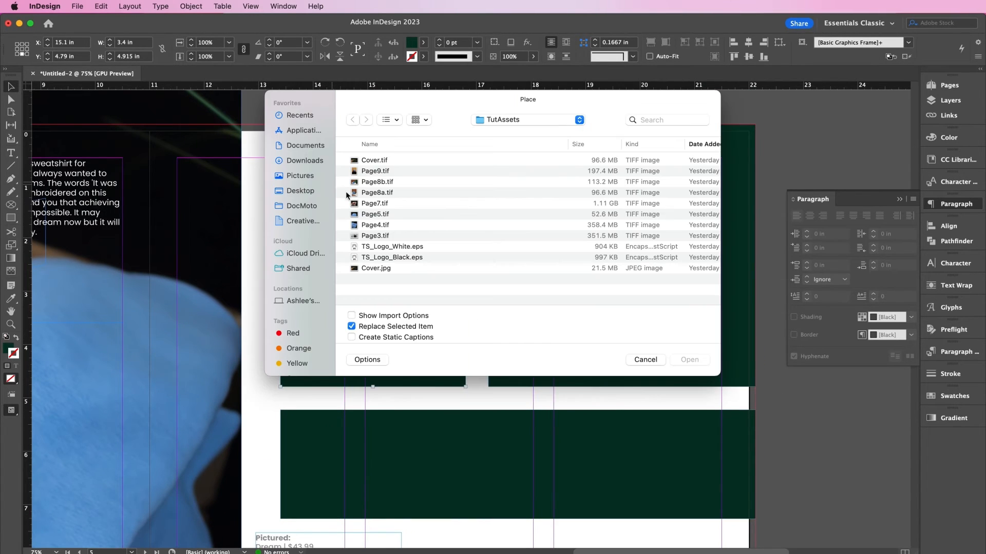
- Place Page5.tif into the top-left frame and nudge the photo right and down
{"action": "double_click", "coordinate": [384, 216]}
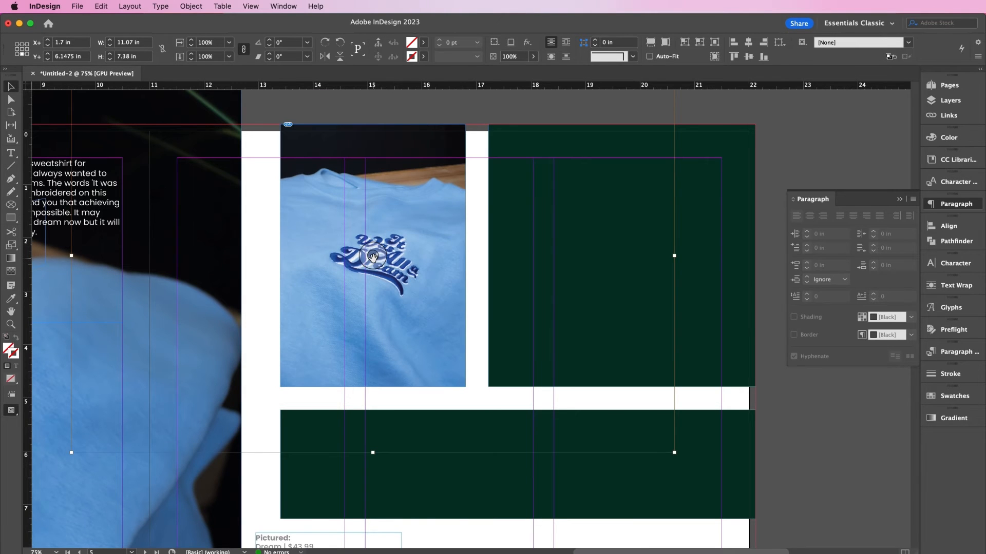
{"action": "key", "text": "shift+Right"}
{"action": "key", "text": "shift+Right"}
{"action": "key", "text": "shift+Right"}
{"action": "key", "text": "shift+Right"}
{"action": "key", "text": "shift+Right"}
{"action": "key", "text": "shift+Right"}
{"action": "key", "text": "shift+Right"}
{"action": "key", "text": "shift+Right"}
{"action": "key", "text": "shift+Right"}
{"action": "key", "text": "shift+Right"}
{"action": "key", "text": "shift+Right"}
{"action": "key", "text": "shift+Right"}
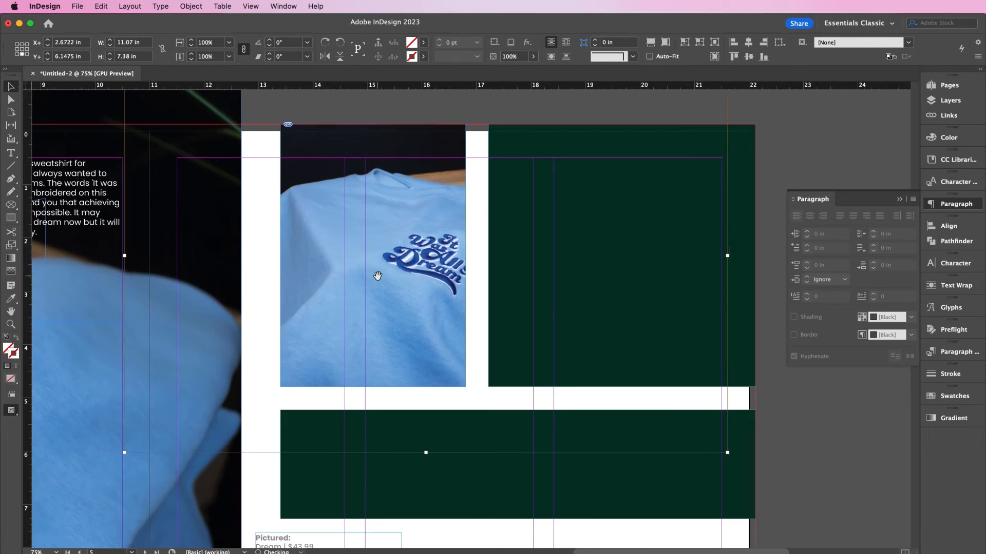
{"action": "key", "text": "shift+Down"}
{"action": "key", "text": "shift+Down"}
{"action": "key", "text": "shift+Down"}
{"action": "key", "text": "shift+Down"}
{"action": "key", "text": "shift+Down"}
{"action": "key", "text": "shift+Down"}
{"action": "key", "text": "shift+Down"}
{"action": "key", "text": "shift+Down"}
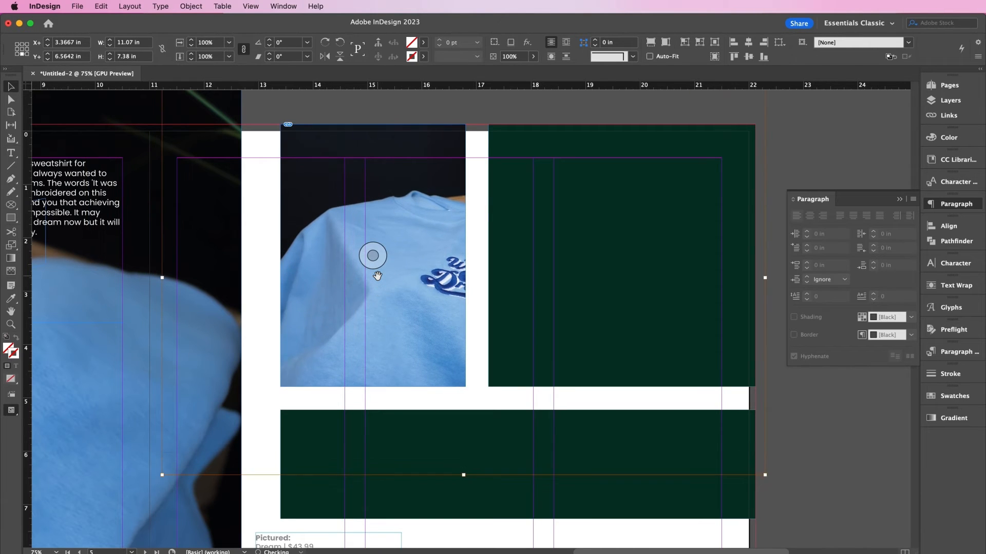
{"action": "key", "text": "shift+Down"}
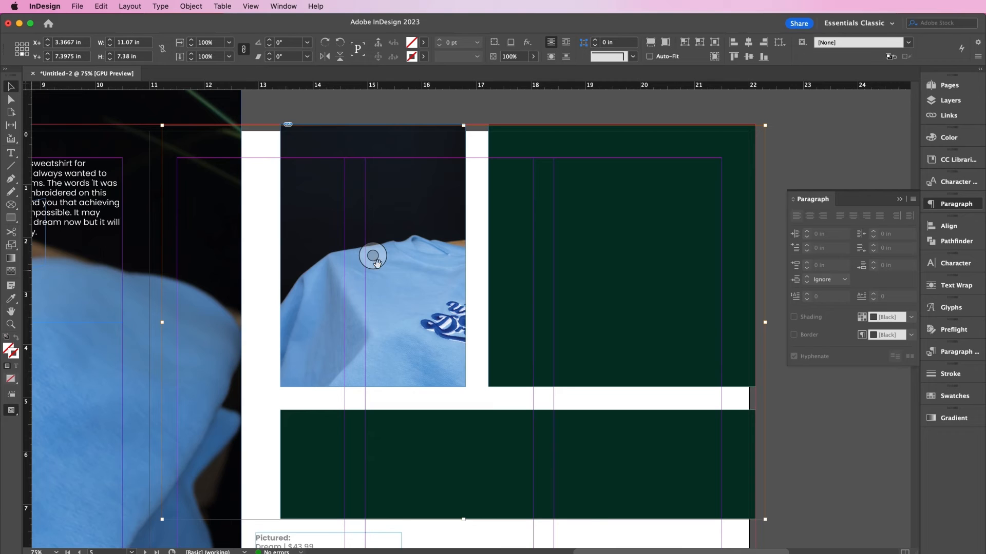
- Copy the sweatshirt photo and Paste Into the top-right and wide bottom frames
{"action": "left_click", "coordinate": [101, 7]}
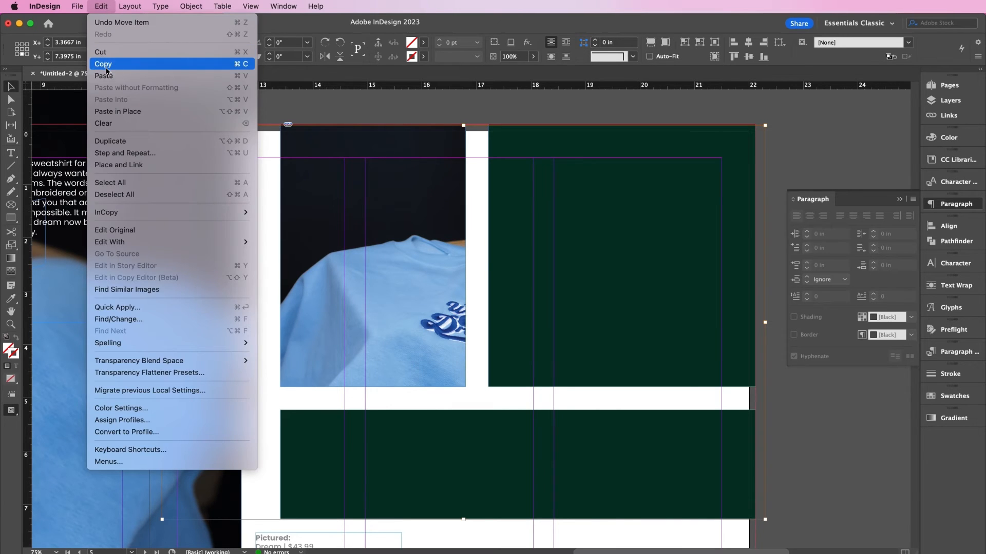
{"action": "left_click", "coordinate": [107, 66]}
{"action": "left_click", "coordinate": [285, 117]}
{"action": "left_click", "coordinate": [617, 214]}
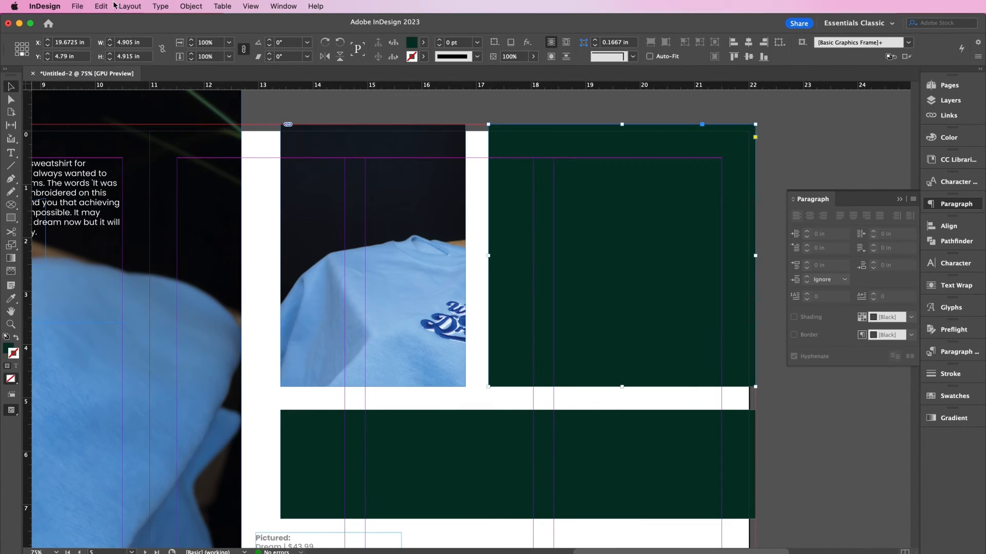
{"action": "left_click", "coordinate": [101, 6]}
{"action": "left_click", "coordinate": [117, 99]}
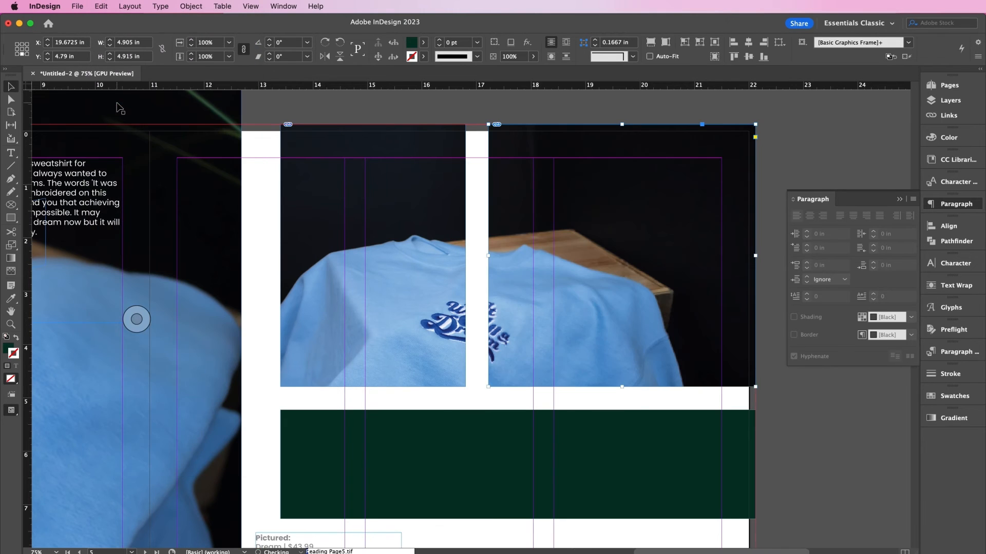
{"action": "left_click", "coordinate": [352, 479]}
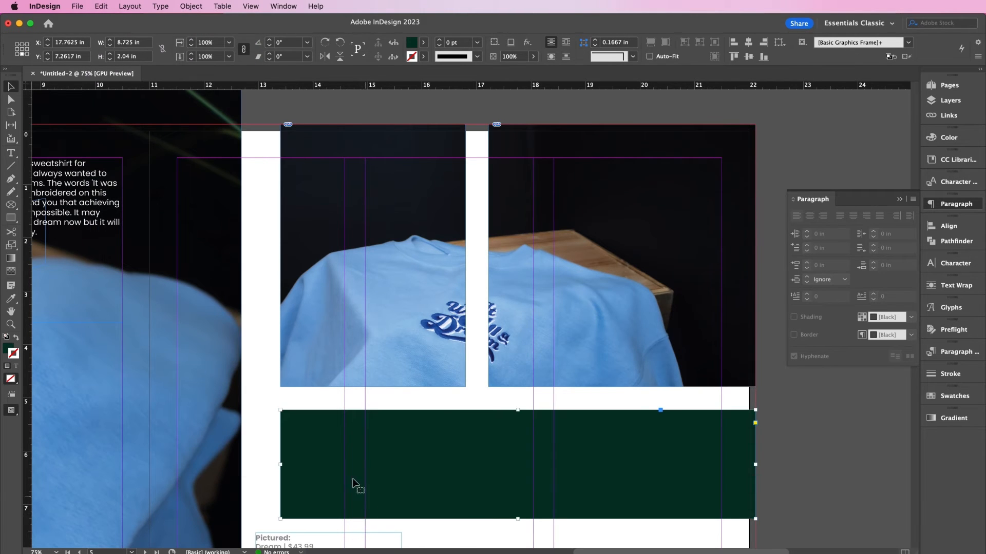
{"action": "left_click", "coordinate": [101, 6]}
{"action": "left_click", "coordinate": [119, 99]}
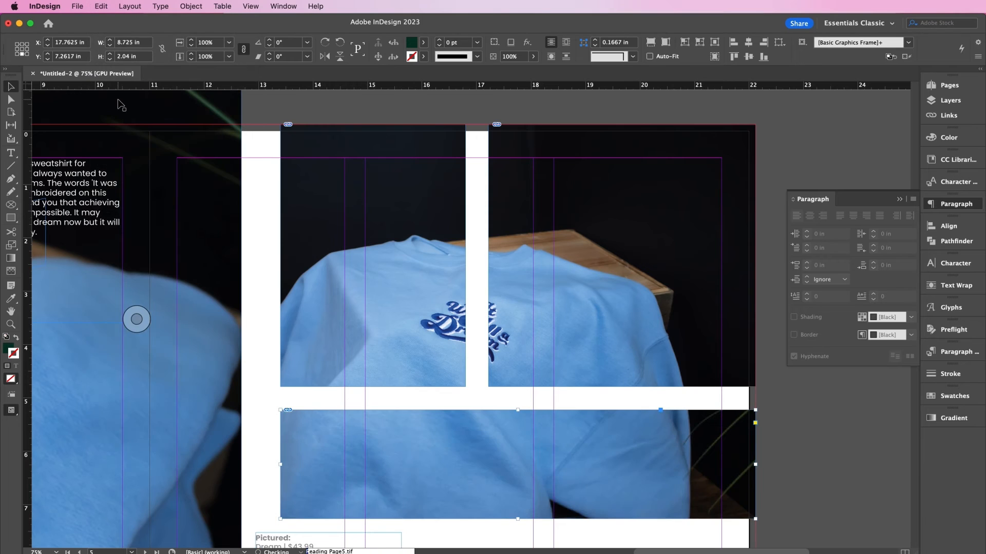
{"action": "left_click", "coordinate": [274, 112]}
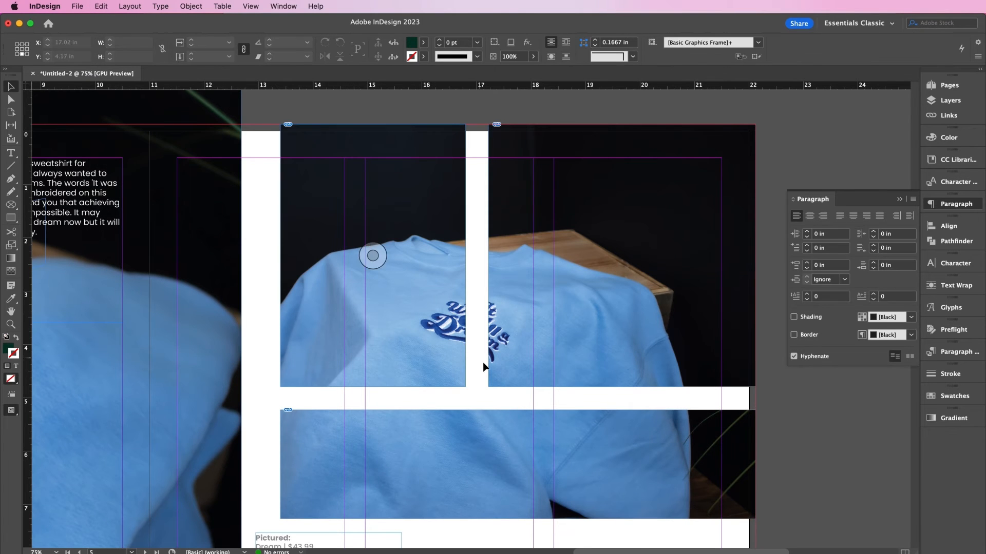
{"action": "scroll", "coordinate": [484, 366], "scroll_direction": "down", "scroll_amount": 1}
- Zoom out to the whole pages 4–5 spread and collapse the Paragraph panel
{"action": "key", "text": "super+minus"}
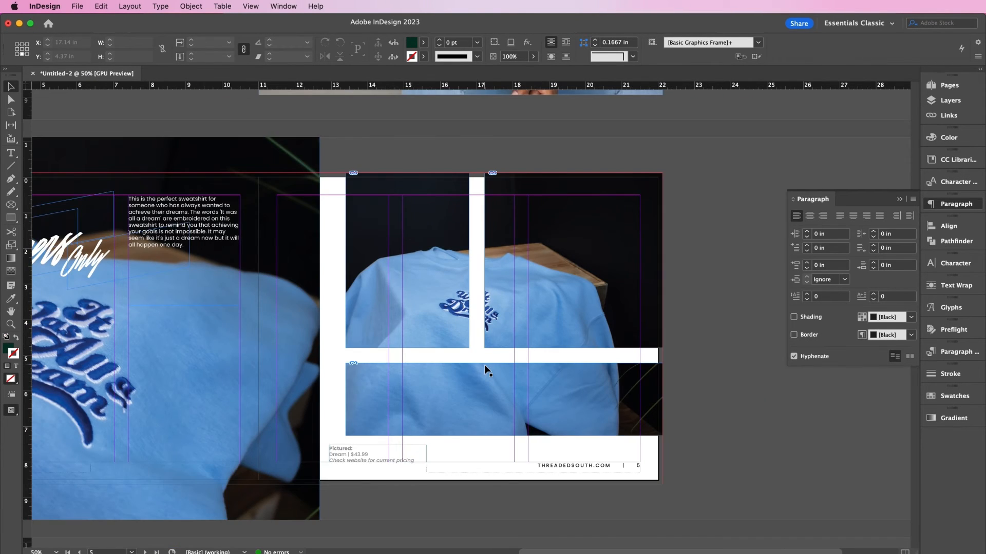
{"action": "scroll", "coordinate": [466, 368], "scroll_direction": "left", "scroll_amount": 5}
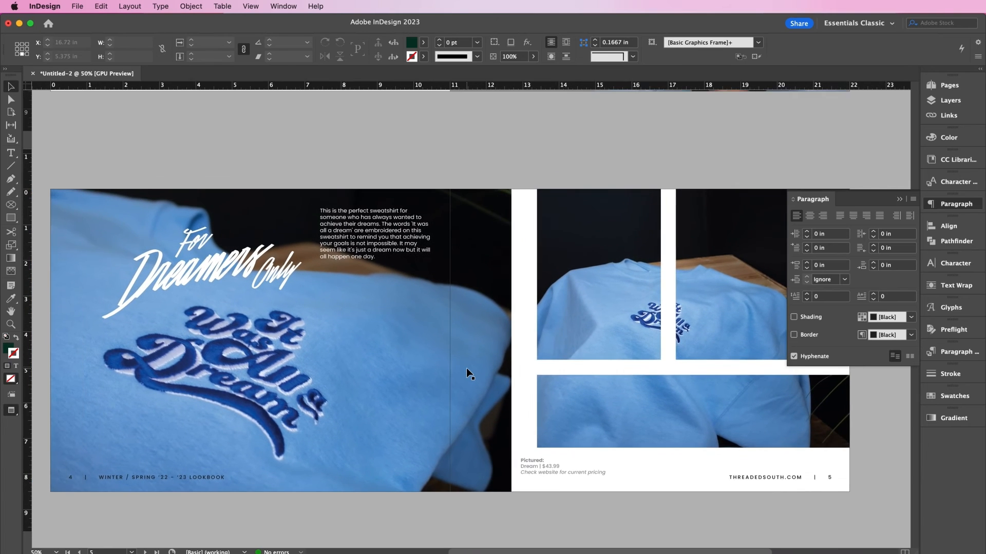
{"action": "scroll", "coordinate": [466, 368], "scroll_direction": "left", "scroll_amount": 1}
{"action": "left_click", "coordinate": [901, 200]}
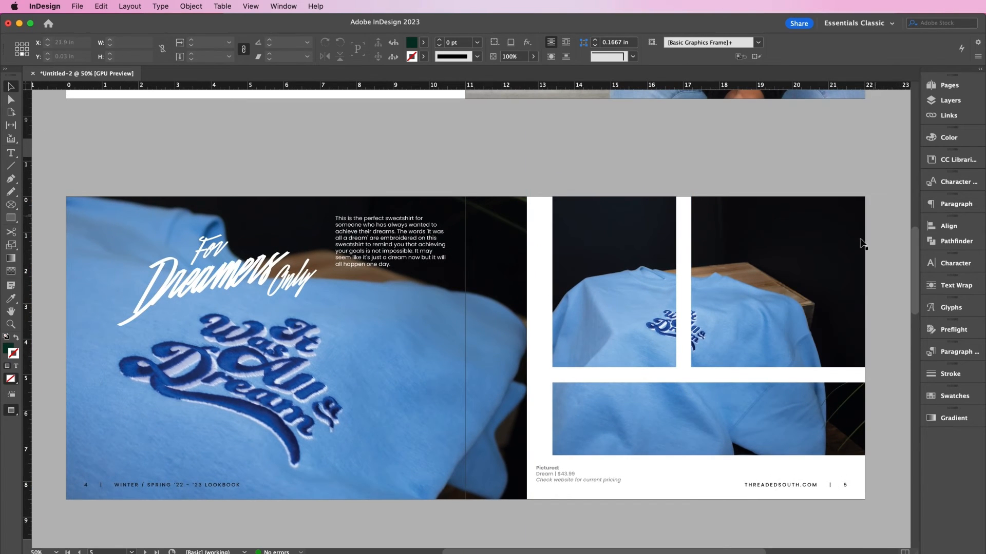
- Drag B-Parent from the Pages panel onto page 4, then scroll to spread 6–7
{"action": "scroll", "coordinate": [880, 260], "scroll_direction": "down", "scroll_amount": 2}
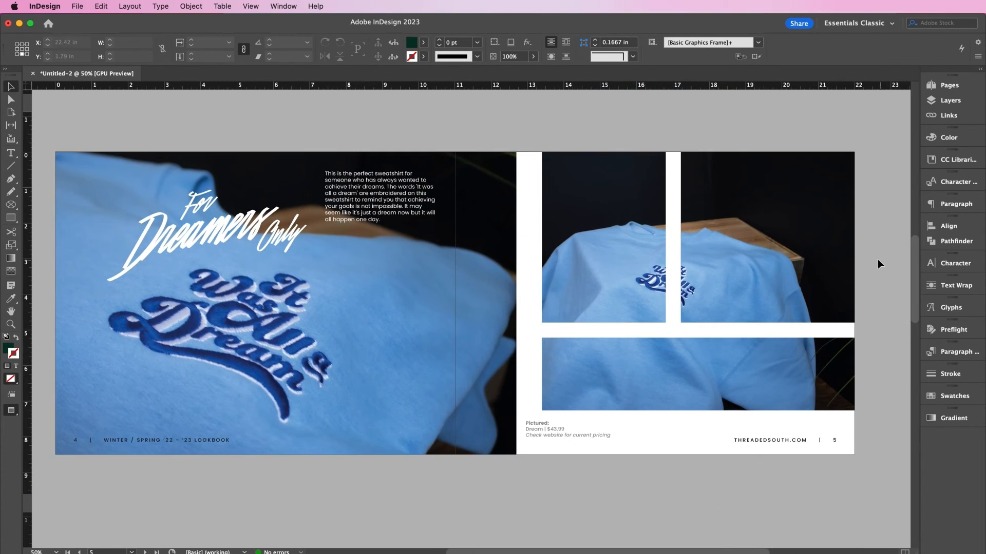
{"action": "left_click", "coordinate": [940, 87]}
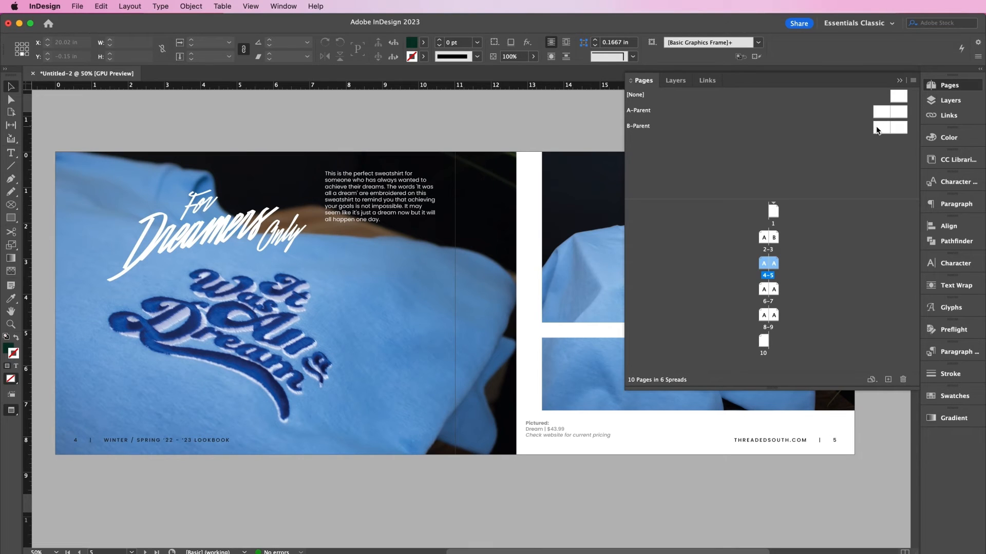
{"action": "left_click_drag", "start_coordinate": [877, 127], "coordinate": [763, 266]}
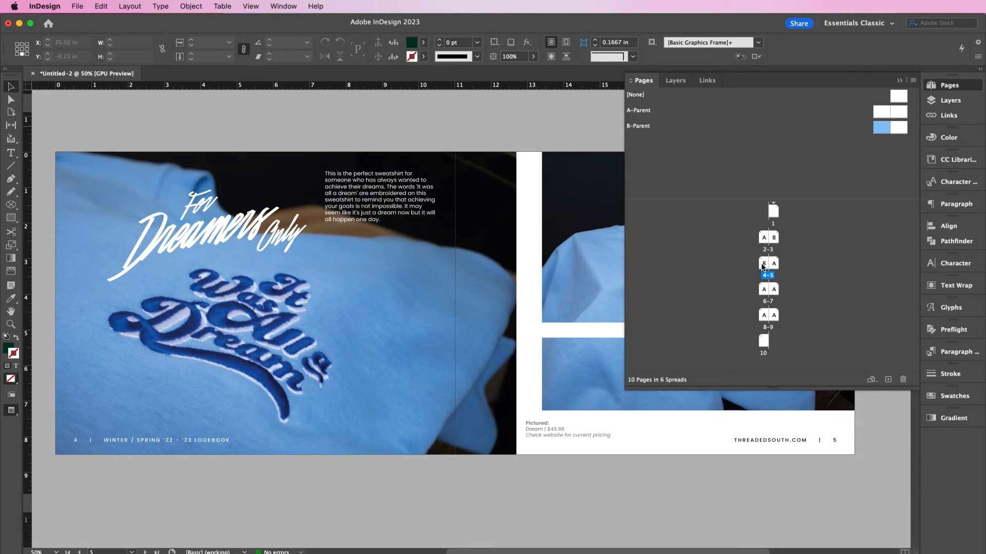
{"action": "left_click", "coordinate": [899, 82]}
{"action": "scroll", "coordinate": [670, 308], "scroll_direction": "down", "scroll_amount": 15}
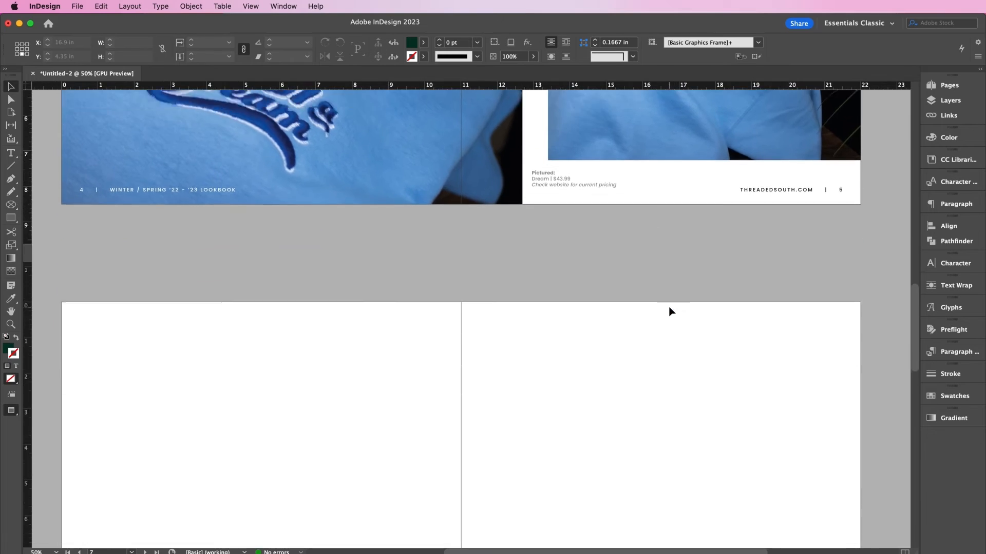
{"action": "left_click", "coordinate": [936, 397]}
- Create a new Orange colour swatch with Magenta 43 and Yellow 100
{"action": "left_click", "coordinate": [914, 185]}
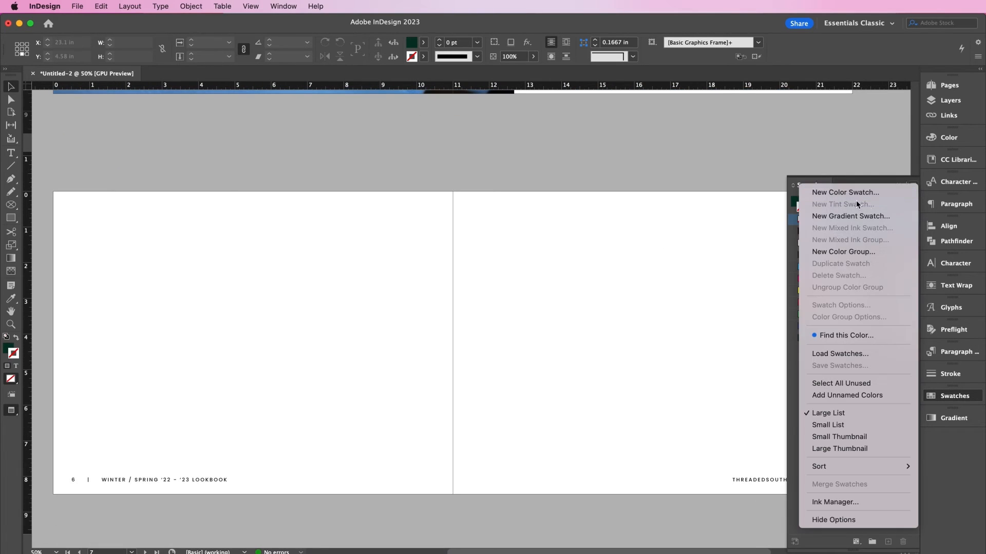
{"action": "left_click", "coordinate": [848, 193]}
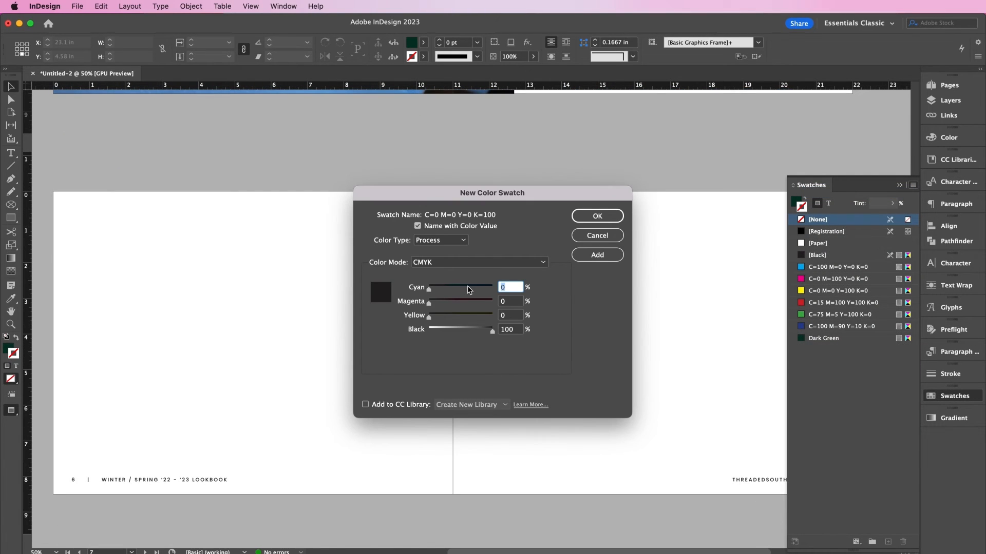
{"action": "key", "text": "Tab"}
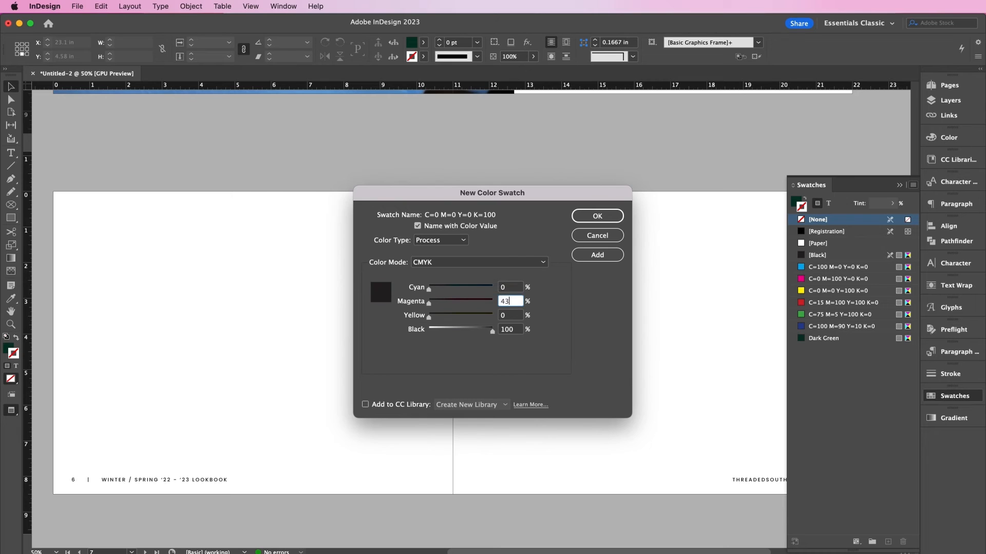
{"action": "type", "text": "43"}
{"action": "key", "text": "Tab"}
{"action": "type", "text": "100"}
{"action": "key", "text": "Tab"}
{"action": "type", "text": "0"}
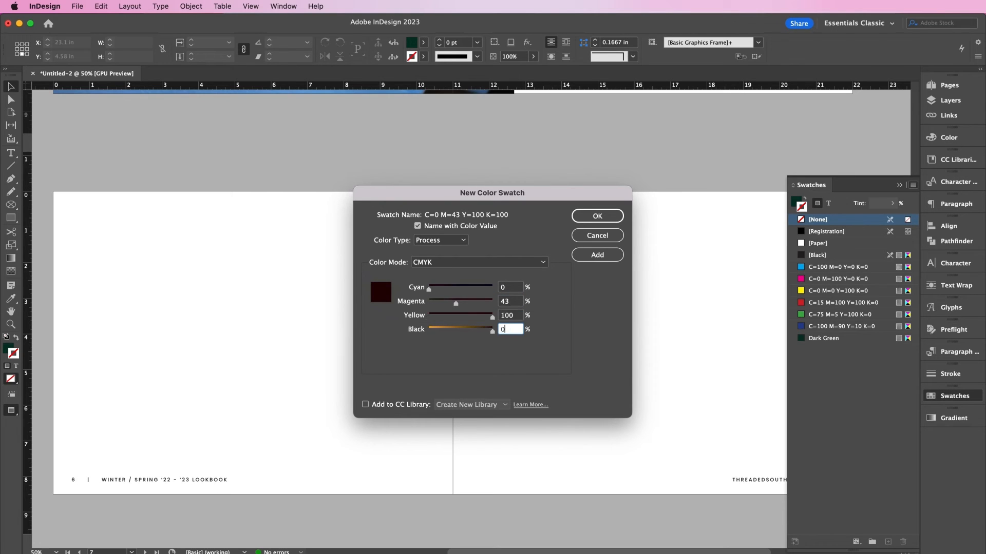
{"action": "left_click", "coordinate": [450, 229]}
{"action": "type", "text": "Orange"}
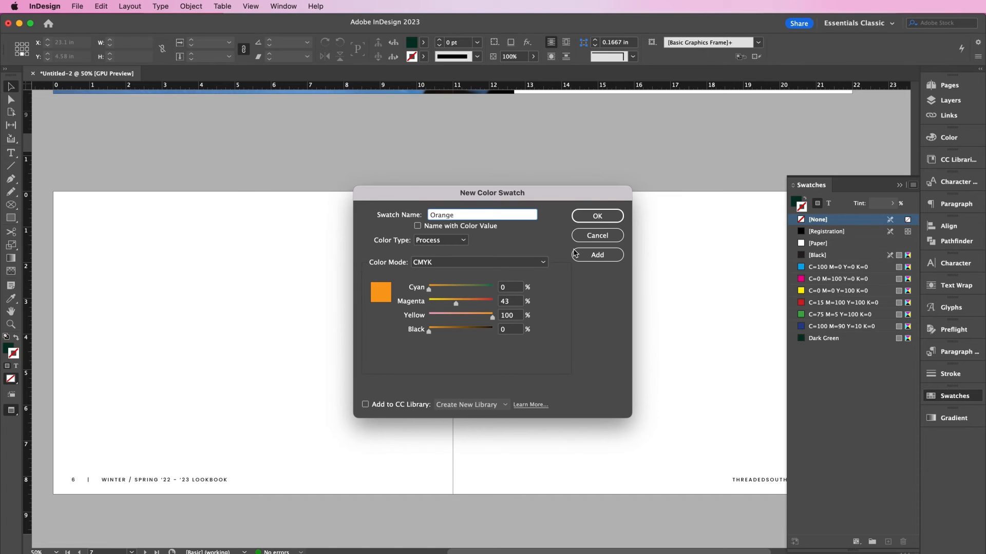
{"action": "left_click", "coordinate": [575, 254]}
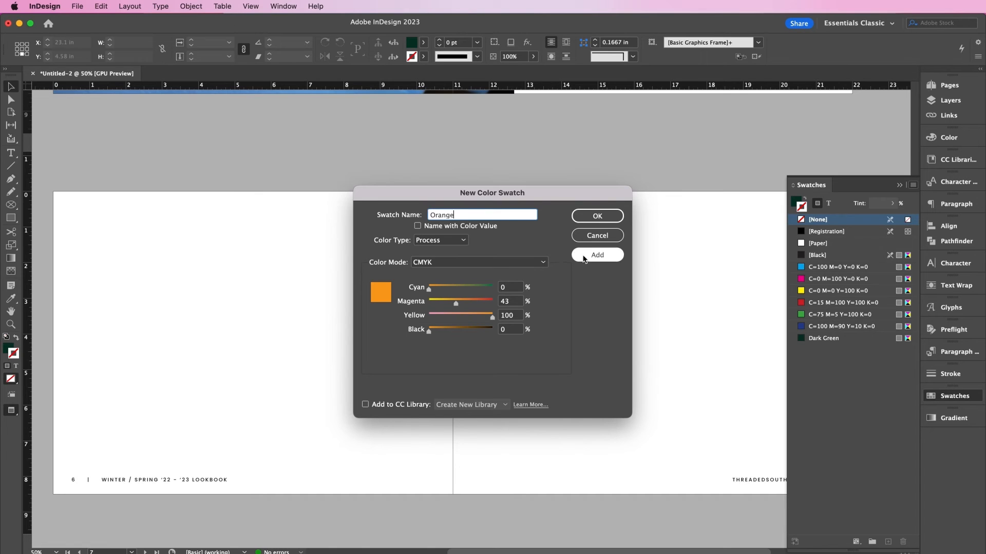
- Add an Ice Grey swatch at C0 M0 Y21 K19 and close the swatch dialog
{"action": "double_click", "coordinate": [512, 302]}
{"action": "type", "text": "0"}
{"action": "key", "text": "Tab"}
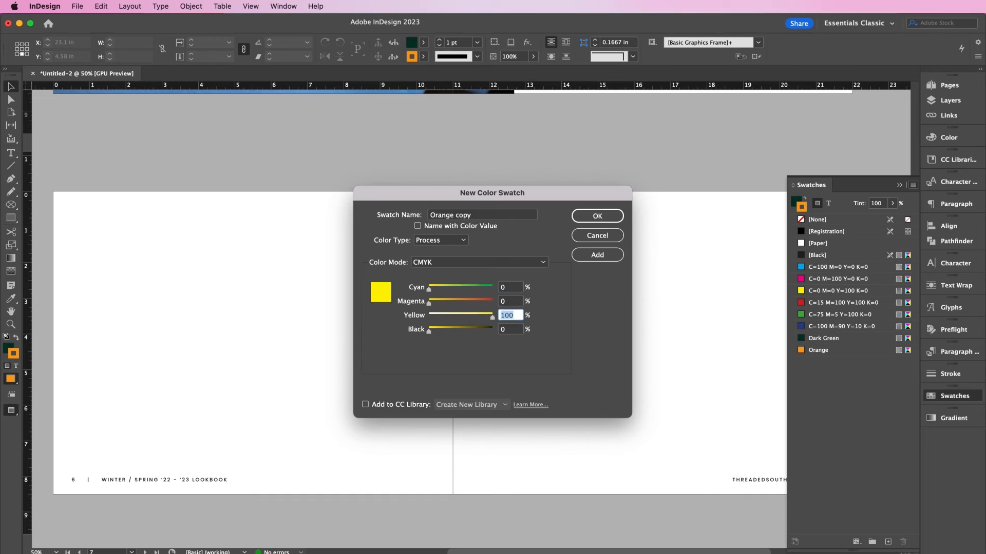
{"action": "key", "text": "Tab"}
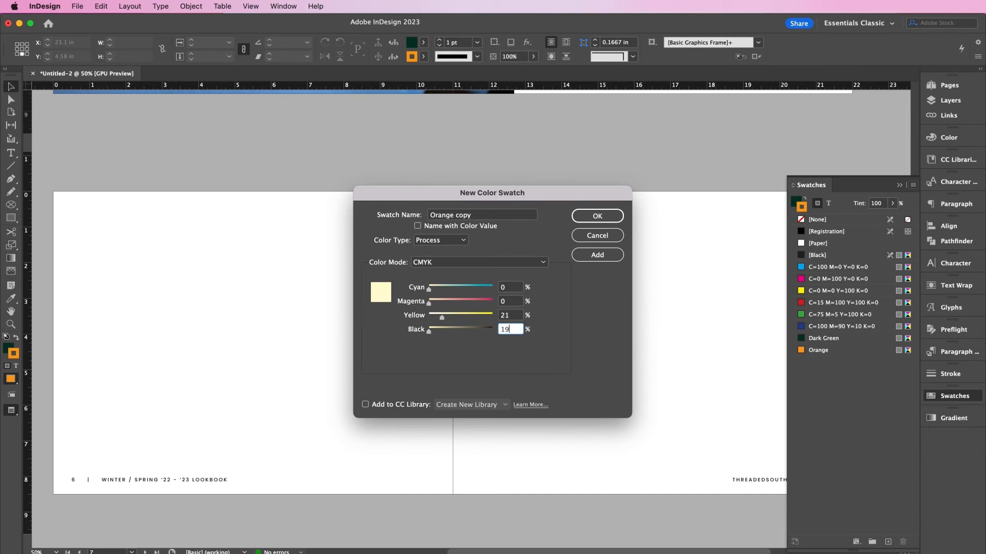
{"action": "left_click", "coordinate": [505, 287]}
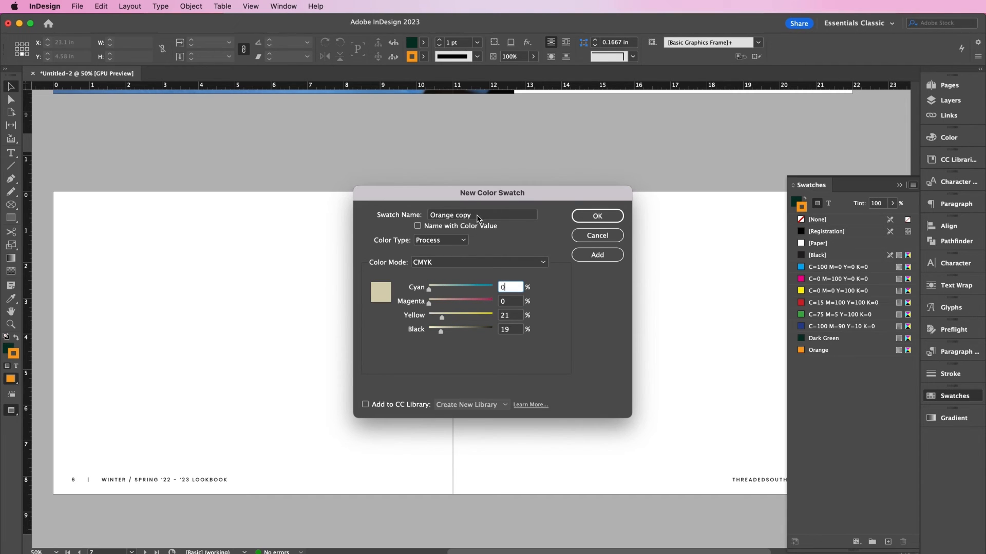
{"action": "left_click_drag", "start_coordinate": [477, 215], "coordinate": [386, 209]}
{"action": "type", "text": "Ice C"}
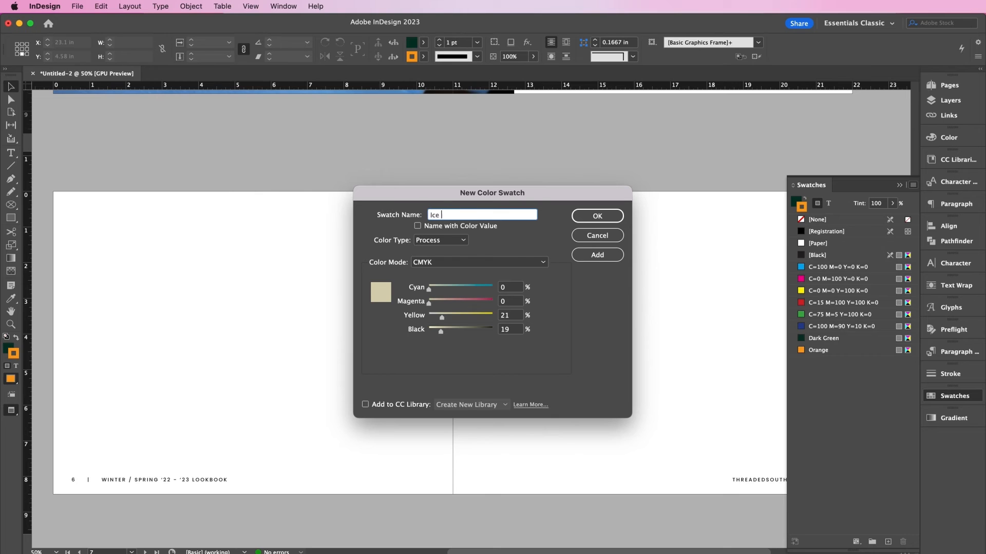
{"action": "left_click", "coordinate": [596, 254]}
{"action": "left_click", "coordinate": [596, 218]}
{"action": "scroll", "coordinate": [315, 361], "scroll_direction": "down", "scroll_amount": 1}
{"action": "scroll", "coordinate": [315, 361], "scroll_direction": "left", "scroll_amount": 1}
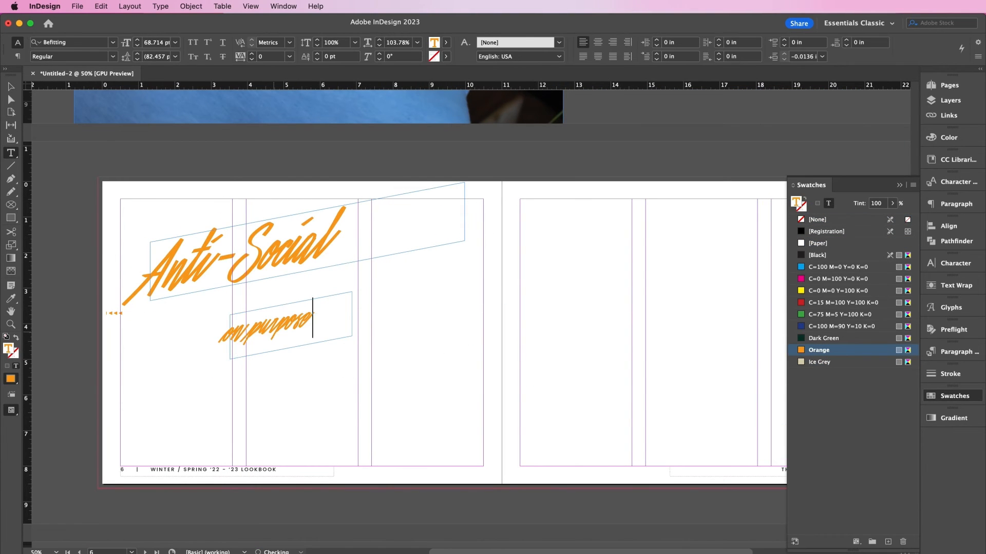
{"action": "key", "text": "Escape"}
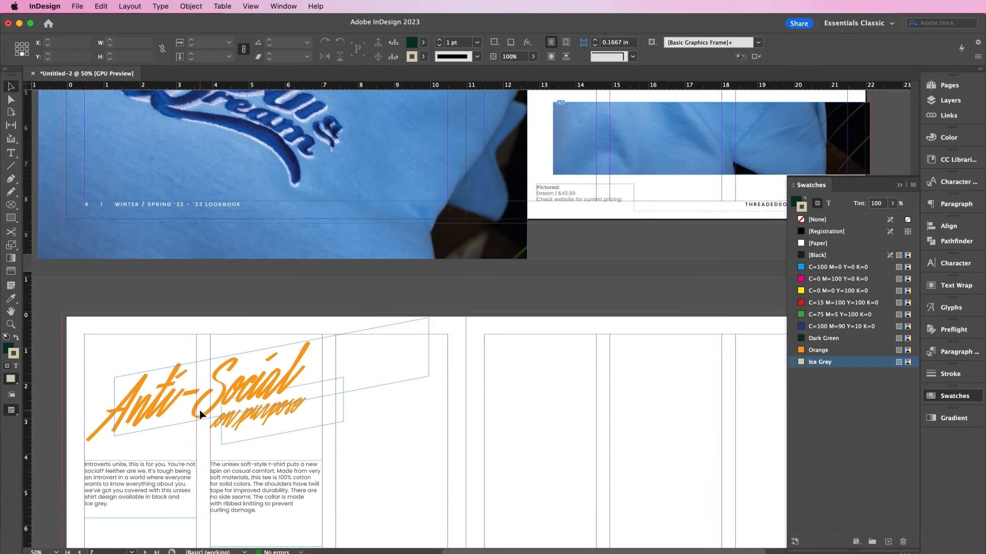
- Edit the page 6 caption to show $33.99 with the Black and Ice Grey colourways
{"action": "left_click", "coordinate": [439, 289]}
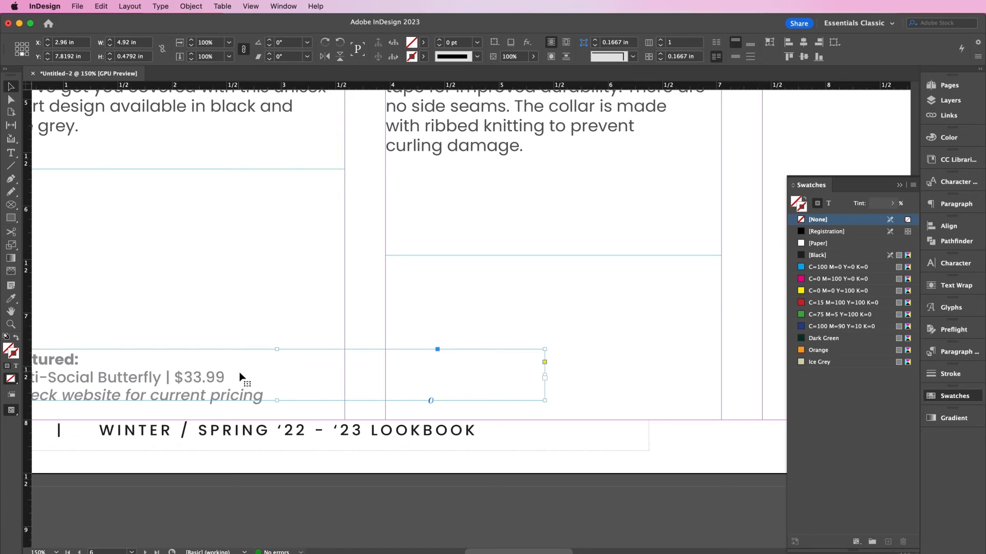
{"action": "double_click", "coordinate": [245, 378]}
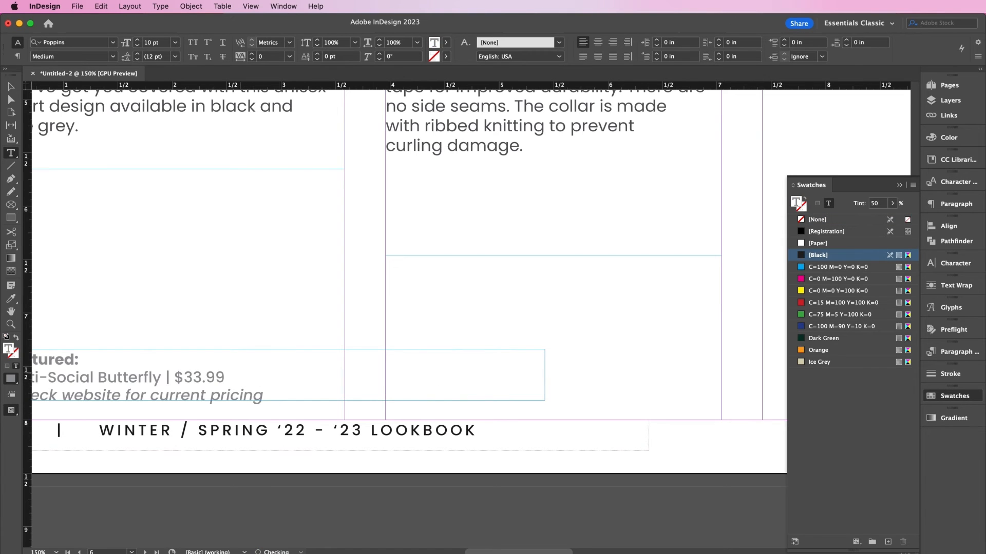
{"action": "type", "text": "Black Ice Grey"}
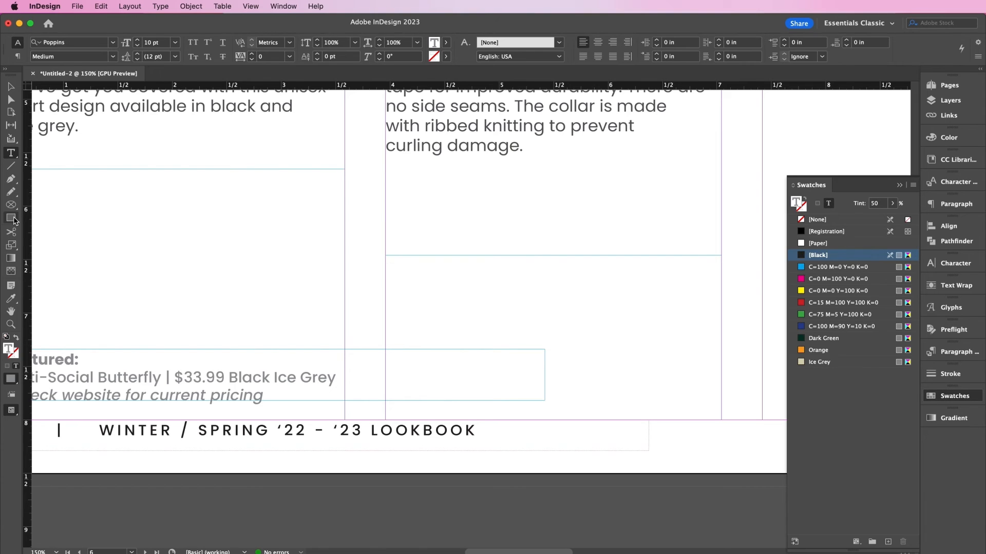
- Draw a small square above the caption with black fill and no stroke
{"action": "left_click", "coordinate": [13, 219]}
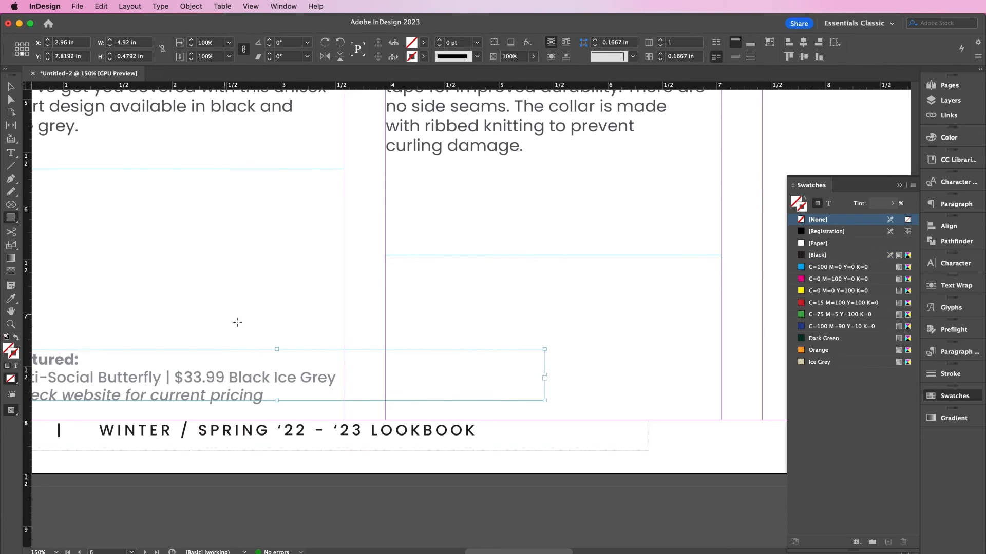
{"action": "left_click_drag", "start_coordinate": [234, 330], "coordinate": [249, 344]}
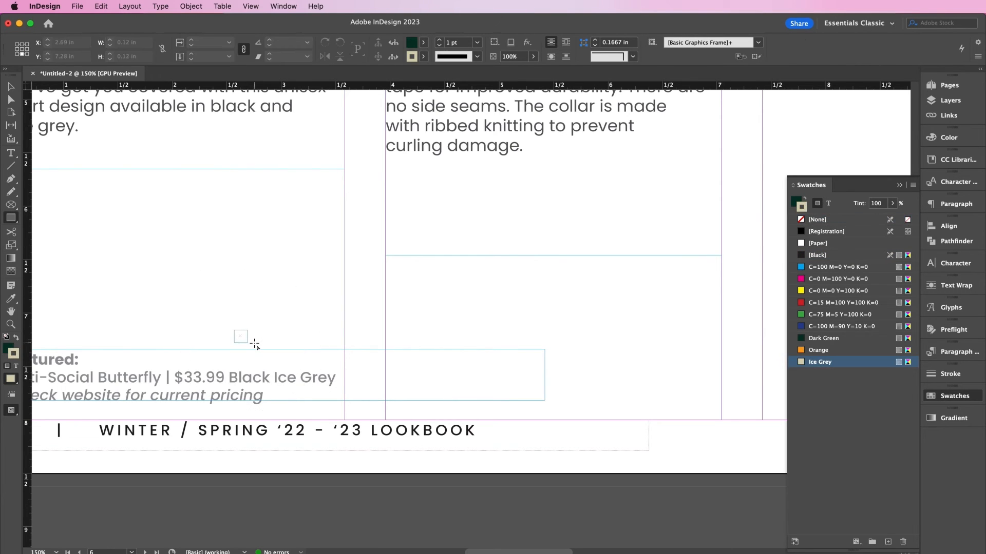
{"action": "left_click", "coordinate": [817, 219]}
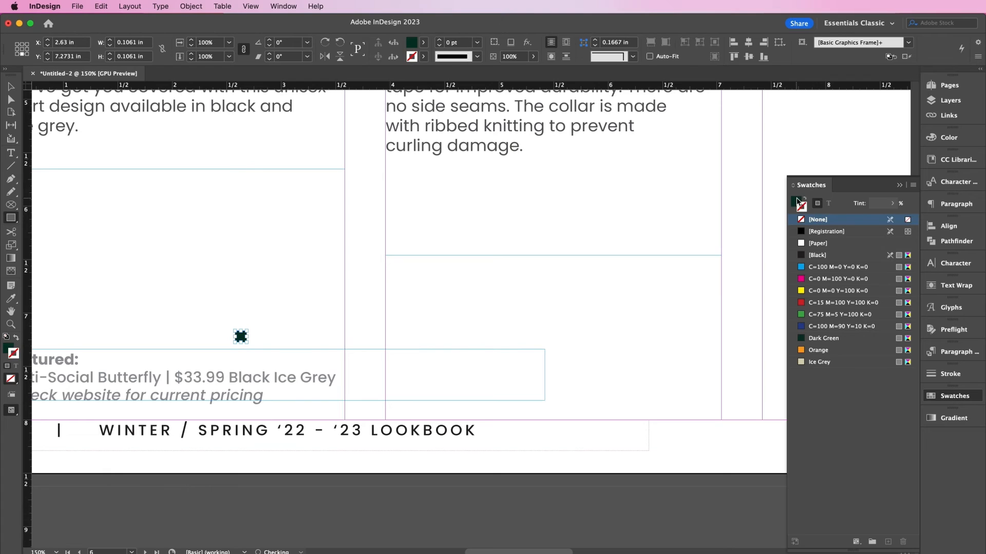
{"action": "key", "text": "x"}
{"action": "left_click", "coordinate": [818, 256]}
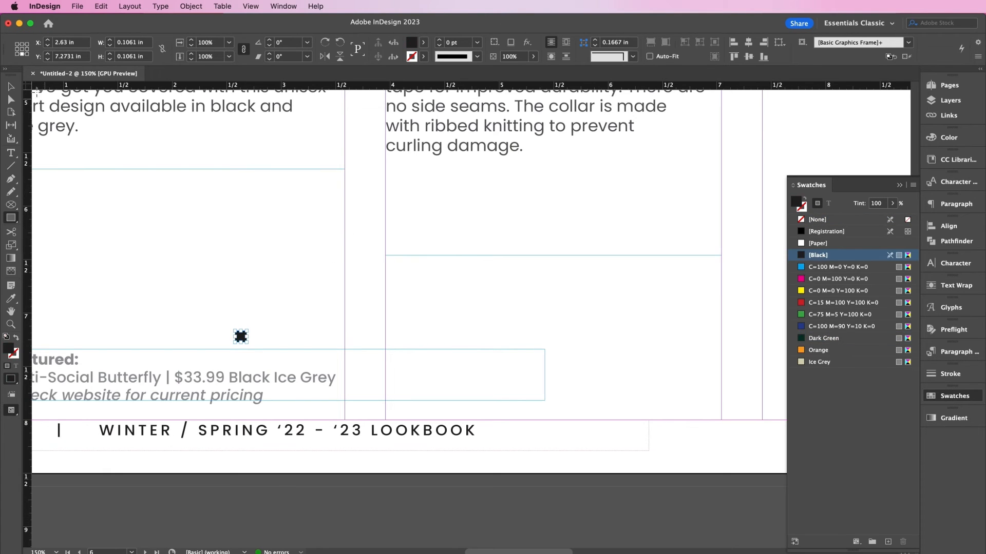
{"action": "left_click", "coordinate": [10, 88]}
{"action": "left_click", "coordinate": [223, 286]}
{"action": "left_click", "coordinate": [241, 336]}
- Paste the square inline before Black and Ice Grey, fill the second Ice Grey, and delete the loose square
{"action": "double_click", "coordinate": [231, 379]}
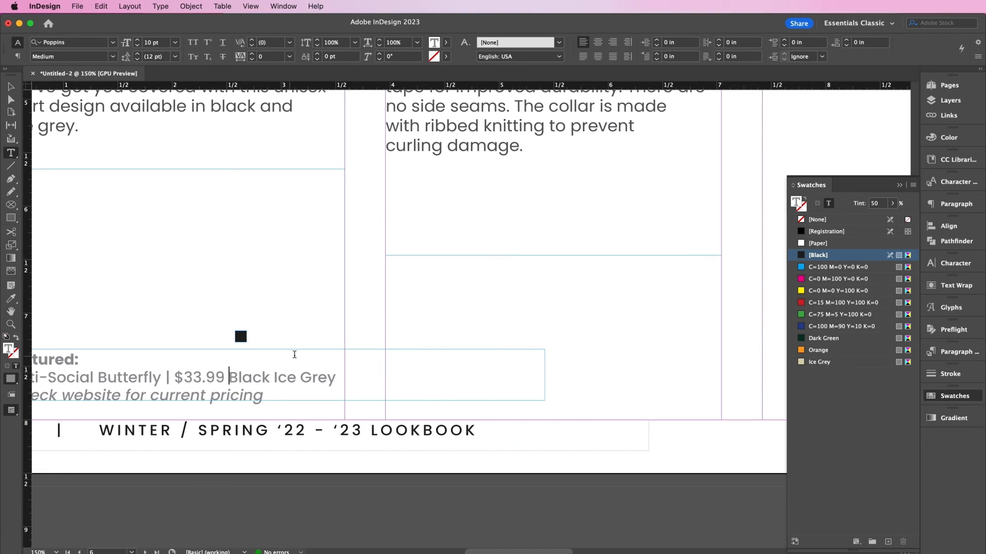
{"action": "key", "text": "super+v"}
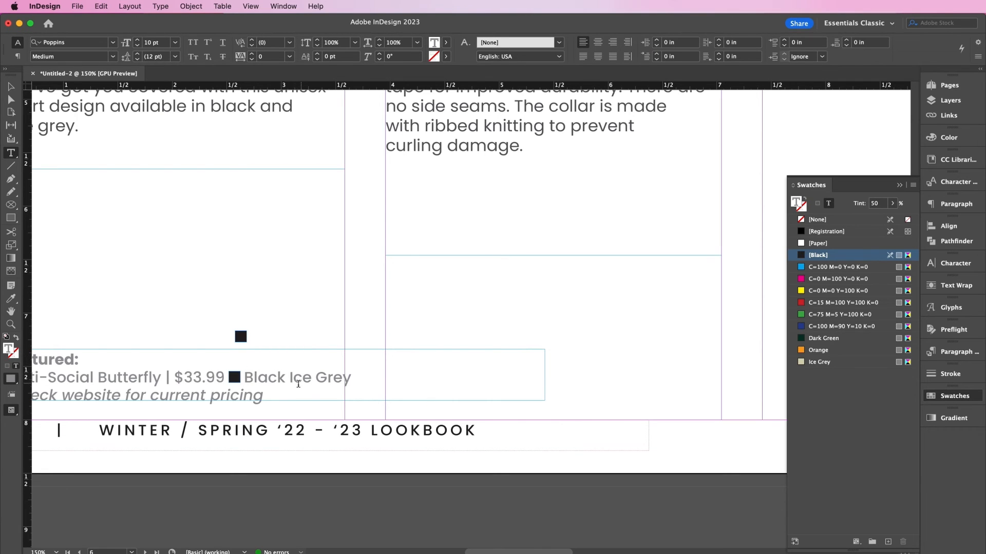
{"action": "key", "text": "super+v"}
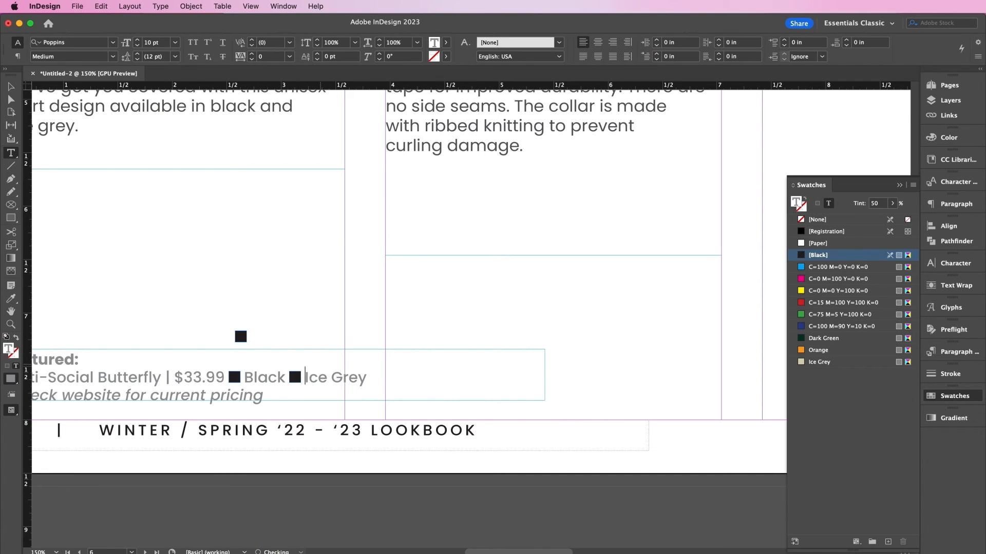
{"action": "left_click", "coordinate": [10, 86]}
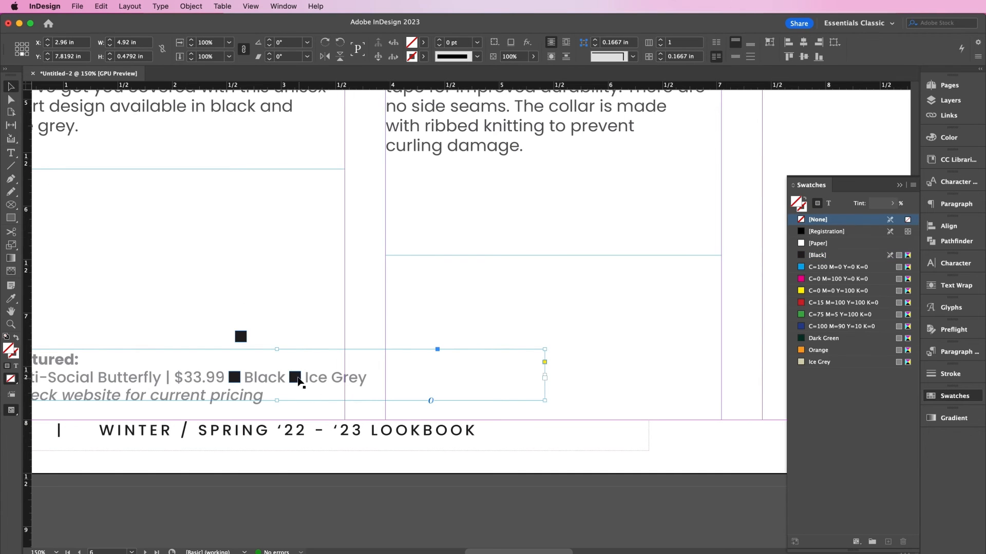
{"action": "left_click", "coordinate": [296, 379]}
{"action": "left_click", "coordinate": [825, 363]}
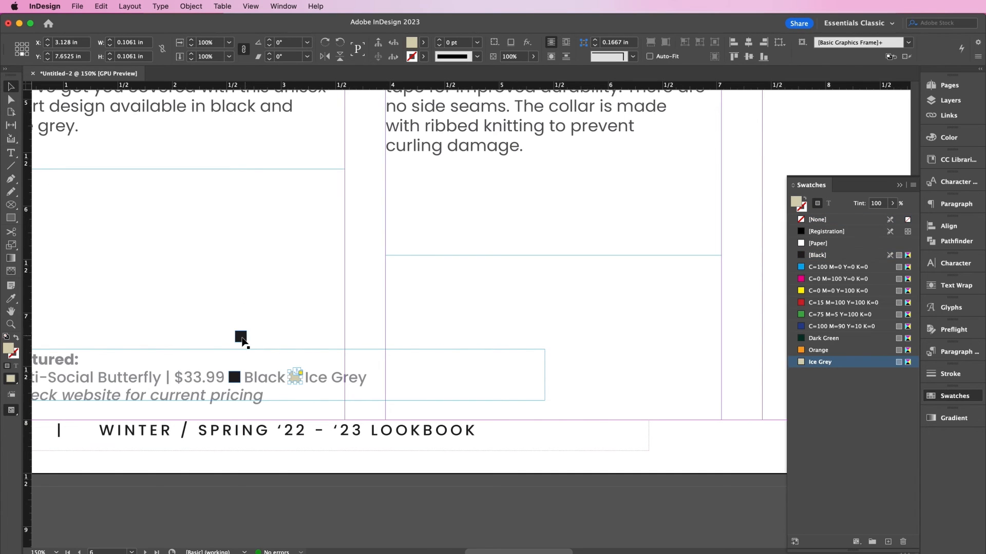
{"action": "key", "text": "Delete"}
{"action": "key", "text": "super+minus"}
{"action": "key", "text": "super+minus"}
{"action": "key", "text": "super+minus"}
{"action": "scroll", "coordinate": [243, 340], "scroll_direction": "up", "scroll_amount": 4}
{"action": "scroll", "coordinate": [242, 341], "scroll_direction": "right", "scroll_amount": 4}
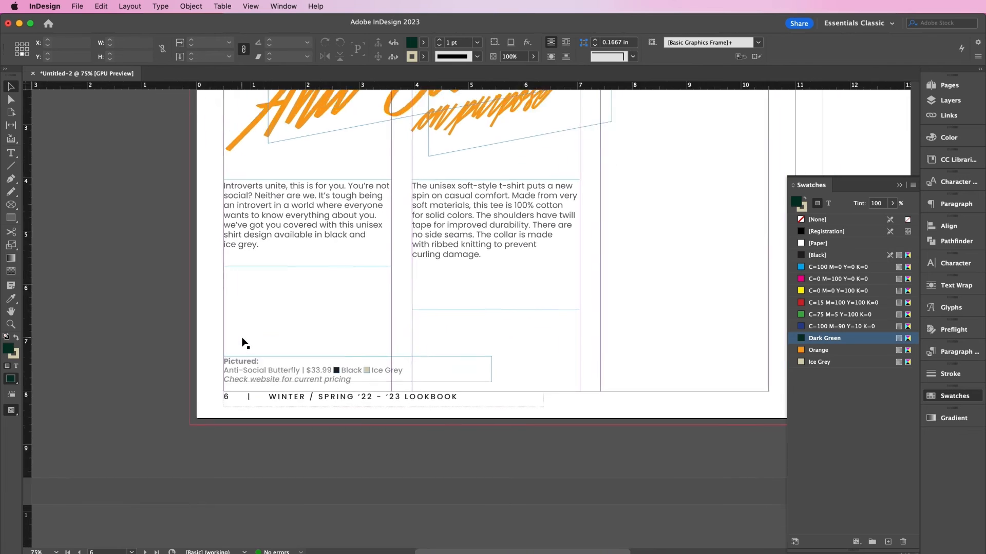
- Draw four staggered rectangle frames of varying heights across page 7
{"action": "scroll", "coordinate": [242, 340], "scroll_direction": "right", "scroll_amount": 3}
{"action": "key", "text": "super+minus"}
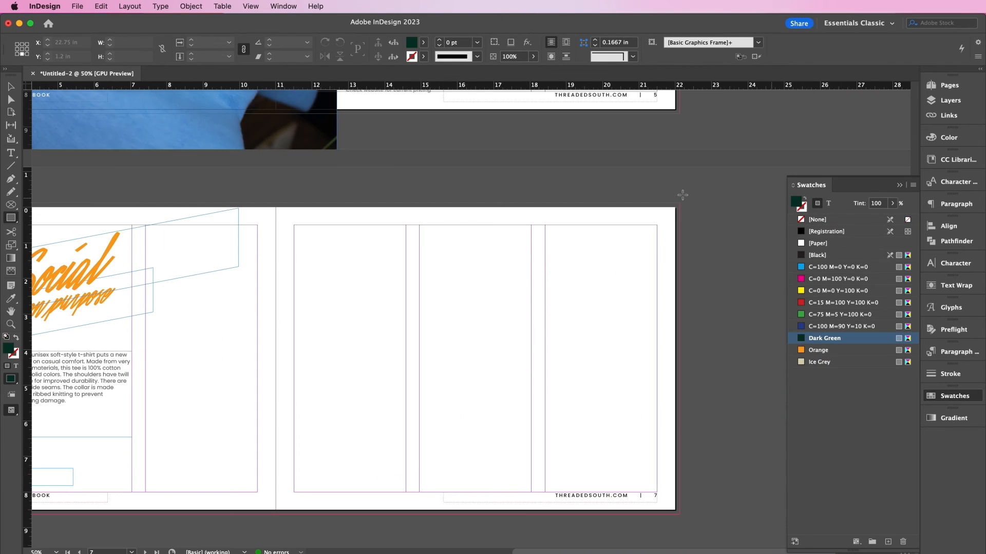
{"action": "key", "text": "m"}
{"action": "left_click_drag", "start_coordinate": [237, 208], "coordinate": [340, 477]}
{"action": "key", "text": "v"}
{"action": "key", "text": "shift+Left"}
{"action": "key", "text": "shift+Left"}
{"action": "key", "text": "shift+Left"}
{"action": "key", "text": "shift+Left"}
{"action": "key", "text": "shift+Left"}
{"action": "key", "text": "shift+Left"}
{"action": "left_click_drag", "start_coordinate": [252, 394], "coordinate": [370, 394]}
{"action": "left_click_drag", "start_coordinate": [375, 204], "coordinate": [375, 271]}
{"action": "left_click_drag", "start_coordinate": [378, 477], "coordinate": [378, 452]}
{"action": "left_click_drag", "start_coordinate": [361, 390], "coordinate": [480, 386]}
{"action": "left_click_drag", "start_coordinate": [494, 268], "coordinate": [494, 241]}
{"action": "left_click_drag", "start_coordinate": [494, 448], "coordinate": [494, 514]}
{"action": "left_click_drag", "start_coordinate": [350, 402], "coordinate": [586, 391]}
{"action": "left_click_drag", "start_coordinate": [612, 261], "coordinate": [612, 224]}
{"action": "left_click_drag", "start_coordinate": [611, 441], "coordinate": [610, 485]}
- Place the butterfly tee photo in the first frame, scale it, and Paste Into the other three
{"action": "key", "text": "shift+Right"}
{"action": "left_click", "coordinate": [275, 367]}
{"action": "key", "text": "super+d"}
{"action": "double_click", "coordinate": [376, 210]}
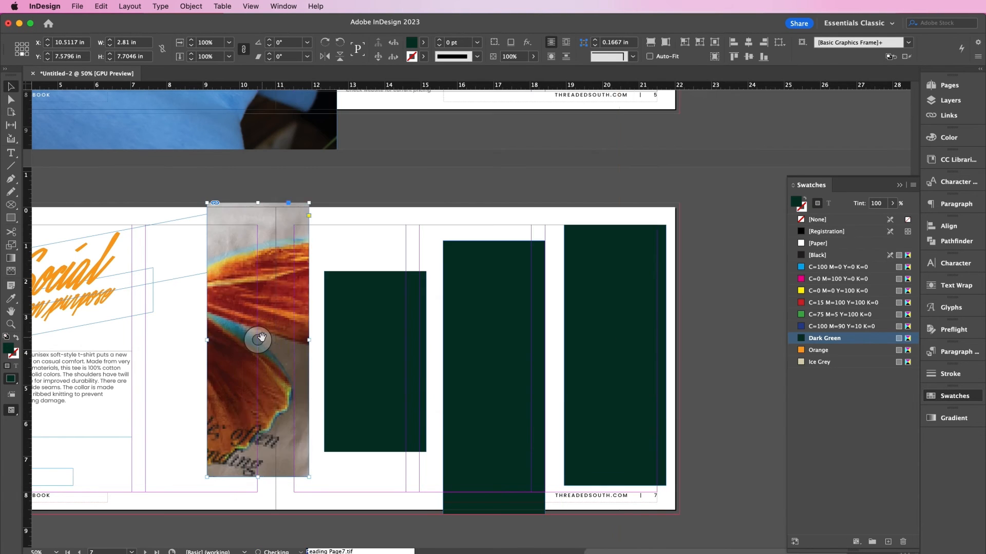
{"action": "left_click", "coordinate": [259, 341]}
{"action": "key", "text": "super+minus"}
{"action": "left_click_drag", "start_coordinate": [316, 170], "coordinate": [405, 242]}
{"action": "key", "text": "super+equal"}
{"action": "key", "text": "super+equal"}
{"action": "key", "text": "super+c"}
{"action": "left_click", "coordinate": [396, 414]}
{"action": "left_click", "coordinate": [102, 6]}
{"action": "left_click", "coordinate": [111, 100]}
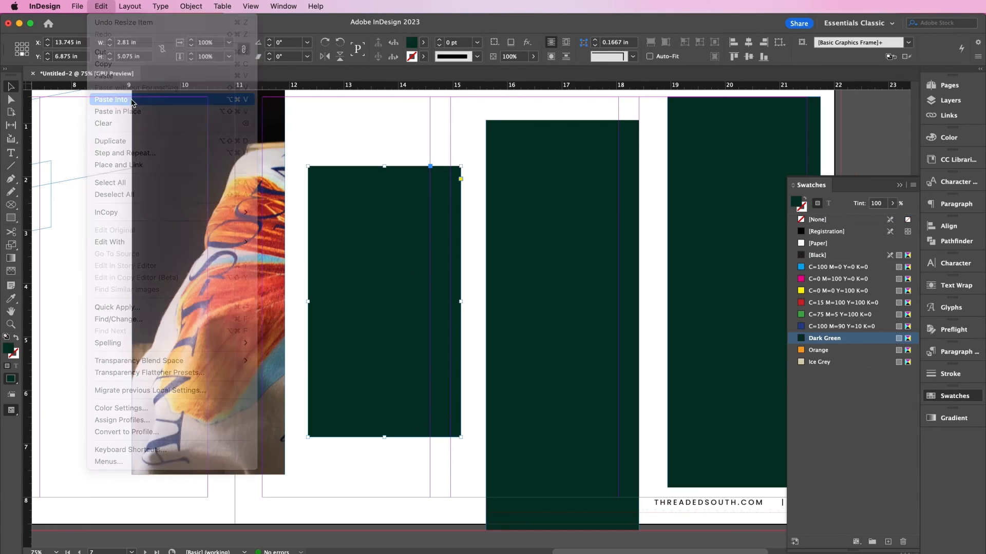
{"action": "left_click", "coordinate": [550, 257]}
{"action": "left_click", "coordinate": [101, 6]}
{"action": "key", "text": "super+minus"}
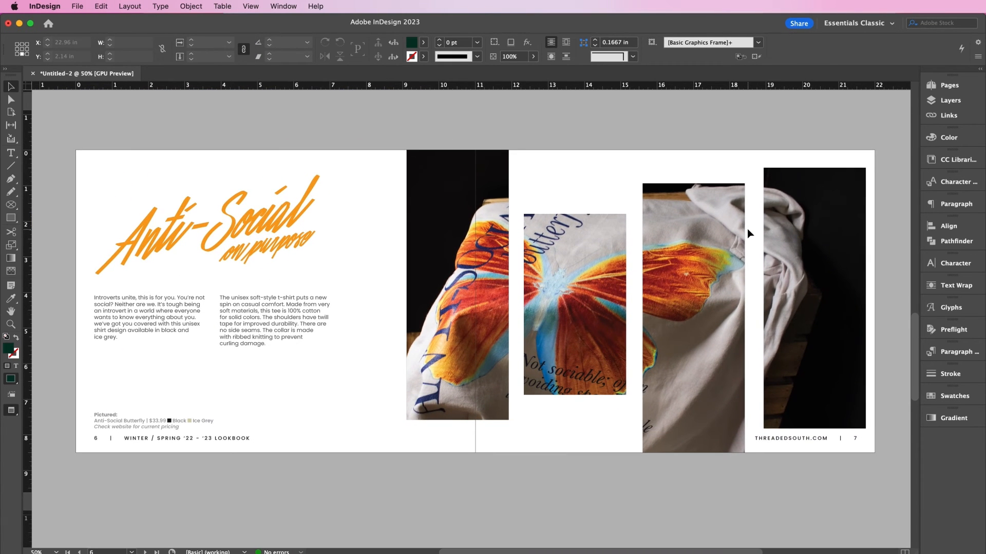
{"action": "scroll", "coordinate": [713, 294], "scroll_direction": "down", "scroll_amount": 10}
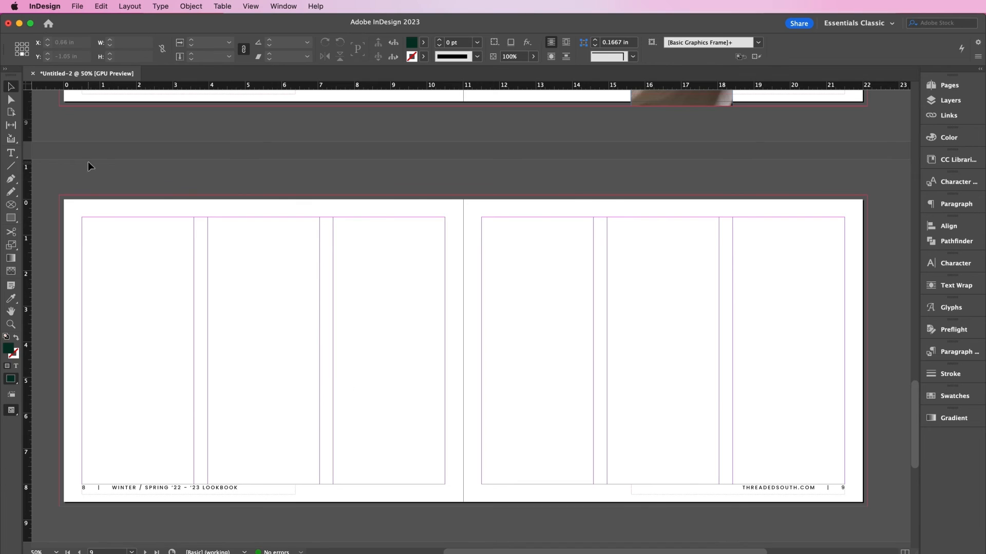
- Place Page8a.tif across the left of page 8 and apply the parent layout to it
{"action": "key", "text": "super+d"}
{"action": "double_click", "coordinate": [371, 193]}
{"action": "left_click_drag", "start_coordinate": [60, 162], "coordinate": [312, 380]}
{"action": "left_click", "coordinate": [946, 87]}
{"action": "left_click_drag", "start_coordinate": [879, 125], "coordinate": [764, 314]}
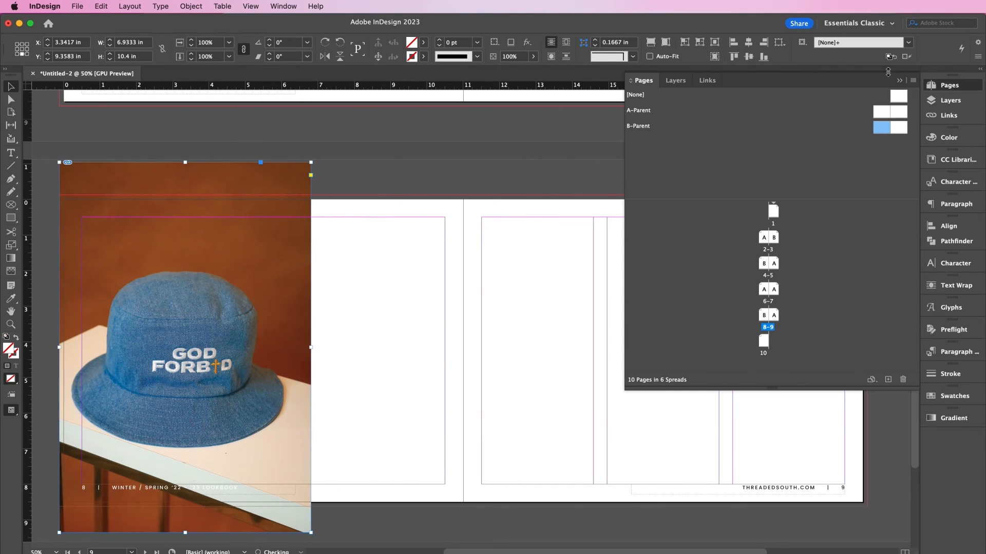
{"action": "left_click", "coordinate": [899, 81]}
{"action": "left_click", "coordinate": [430, 292]}
- Create a new colour swatch named Blue with C50 M6 Y0 K7
{"action": "left_click", "coordinate": [944, 396]}
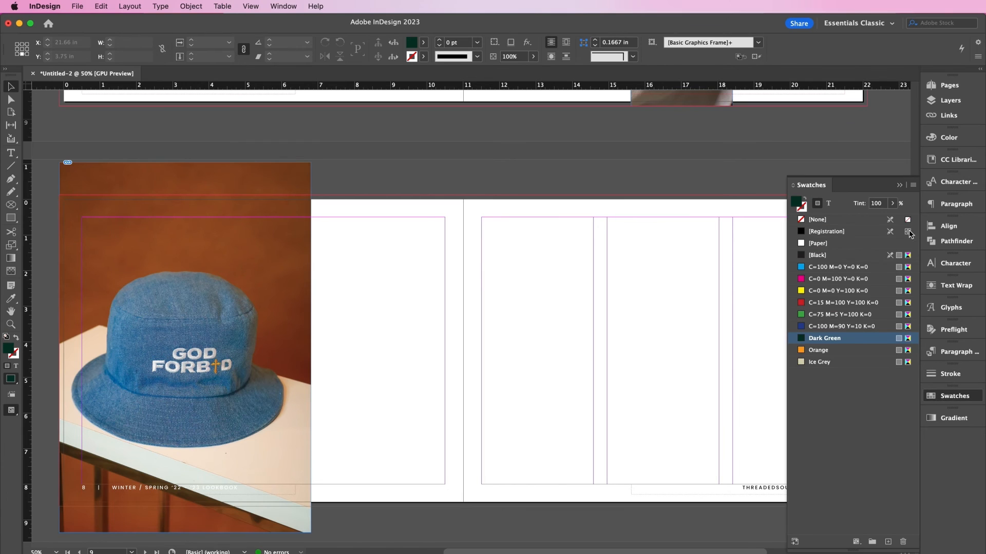
{"action": "left_click", "coordinate": [913, 185]}
{"action": "left_click", "coordinate": [832, 192]}
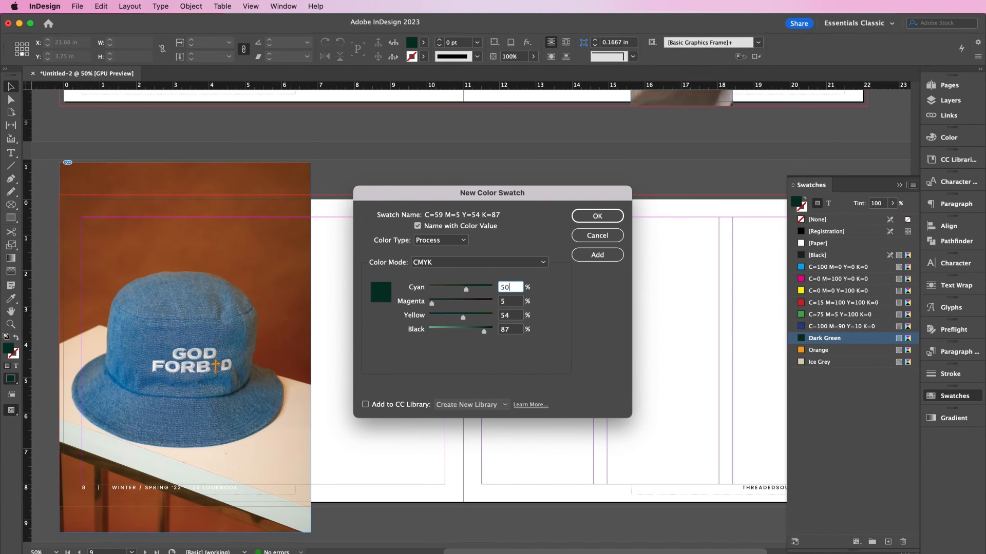
{"action": "type", "text": "50"}
{"action": "key", "text": "Tab"}
{"action": "type", "text": "6"}
{"action": "key", "text": "Tab"}
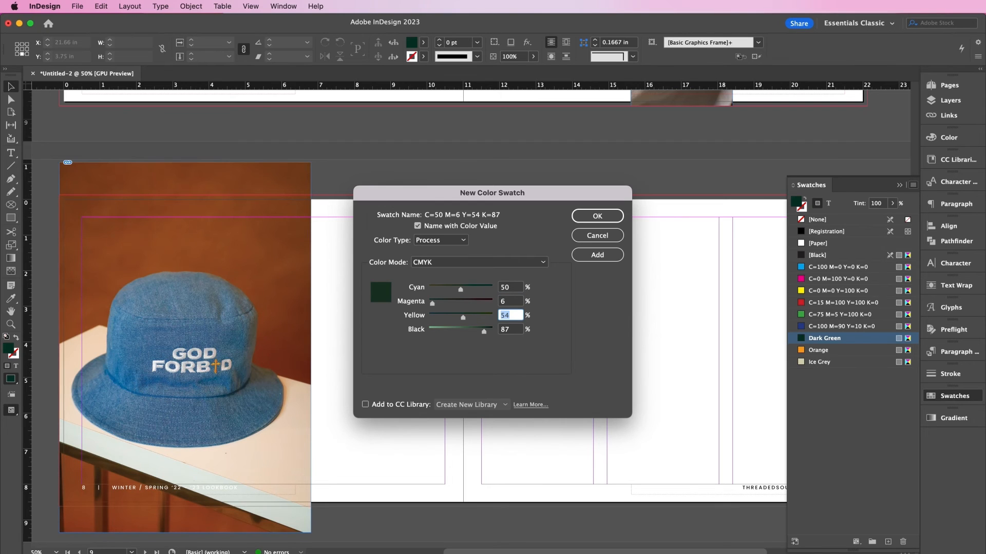
{"action": "key", "text": "Tab"}
{"action": "type", "text": "7"}
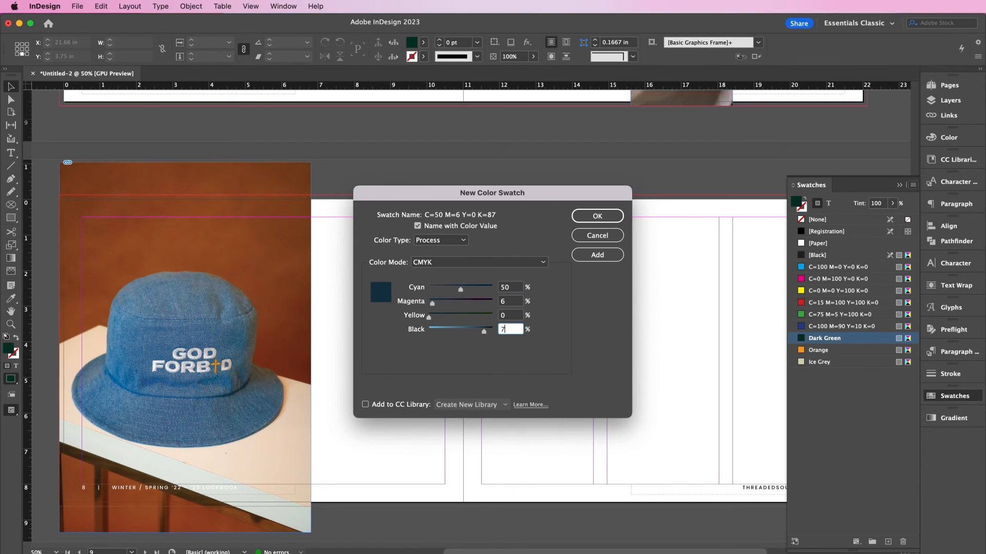
{"action": "left_click", "coordinate": [481, 232]}
{"action": "type", "text": "Blue"}
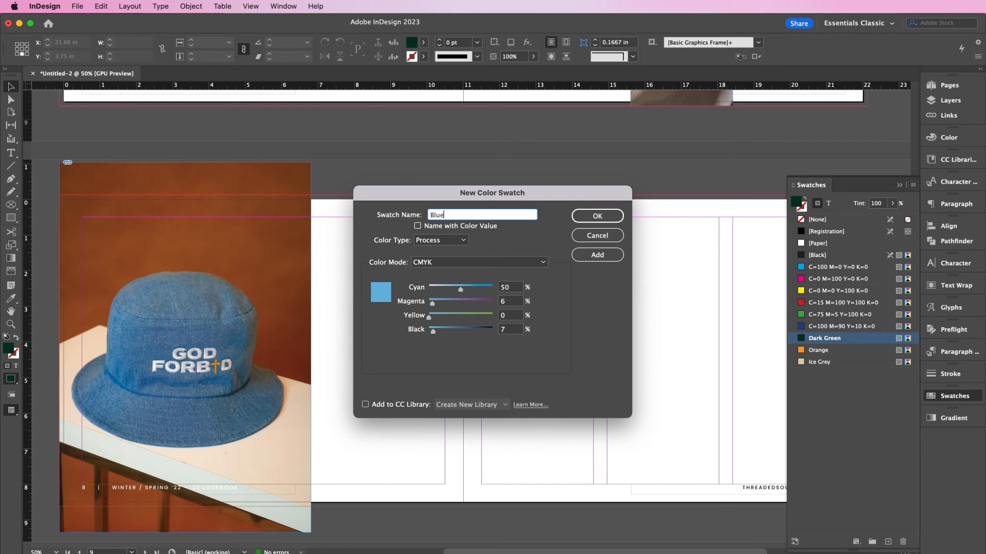
{"action": "left_click", "coordinate": [595, 216]}
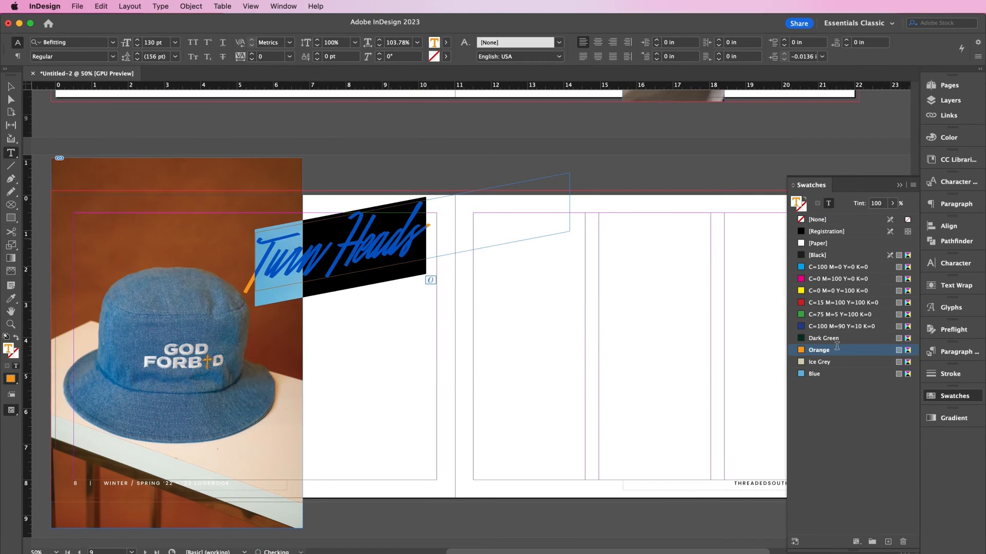
- Colour the Turn Heads title with the Blue swatch
{"action": "left_click", "coordinate": [814, 374]}
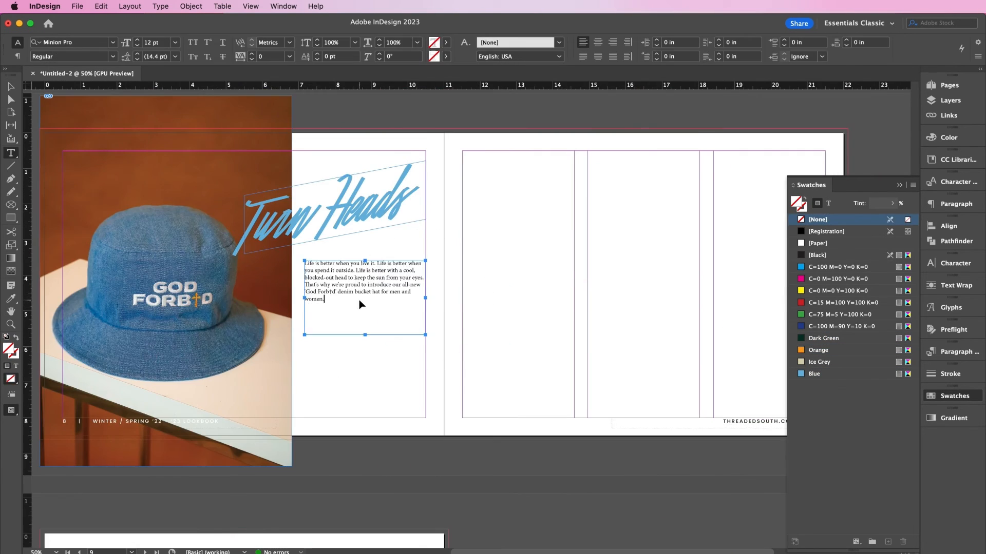
{"action": "scroll", "coordinate": [411, 334], "scroll_direction": "right", "scroll_amount": 3}
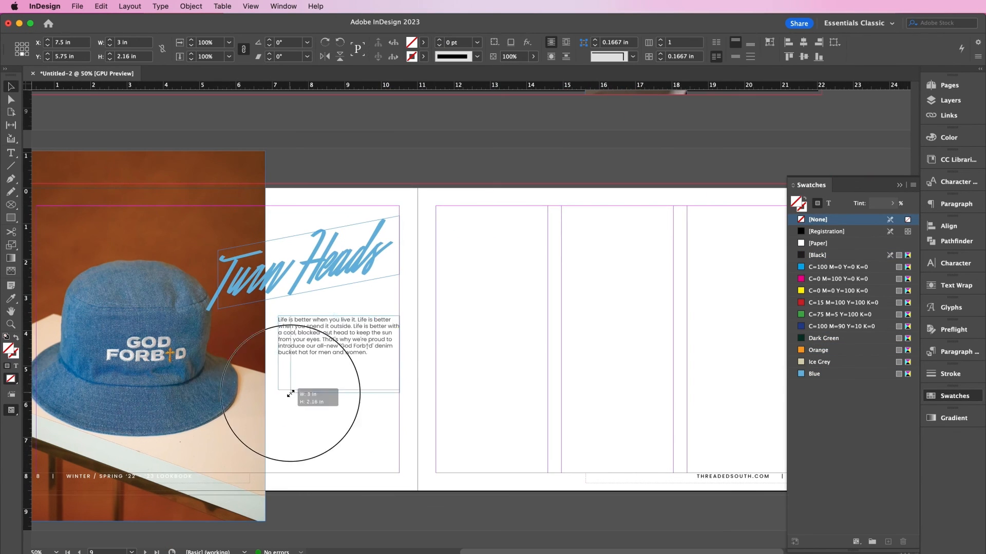
{"action": "scroll", "coordinate": [362, 395], "scroll_direction": "right", "scroll_amount": 2}
- Draw a frame below the body text, place the hat close-up in it and nudge it lower
{"action": "key", "text": "m"}
{"action": "left_click_drag", "start_coordinate": [224, 363], "coordinate": [410, 431]}
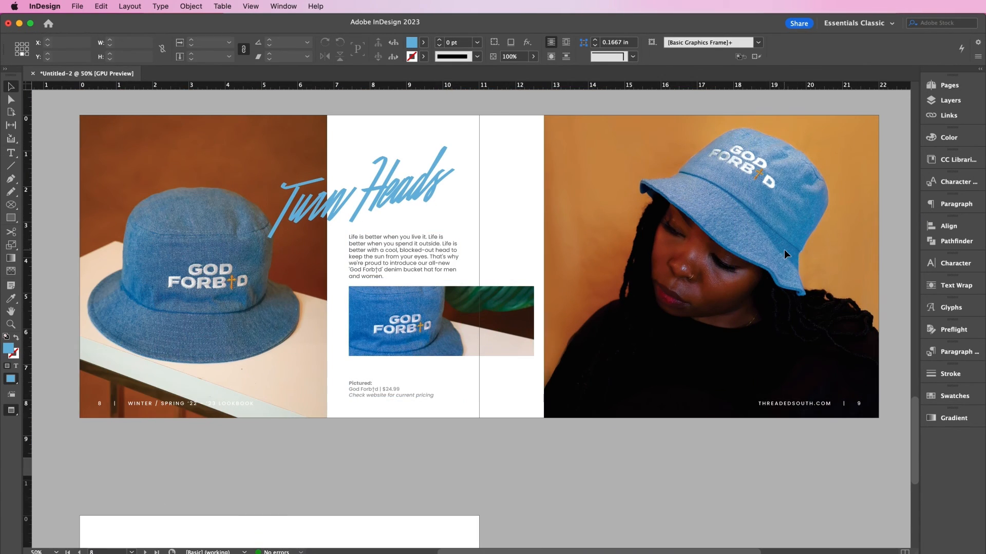
{"action": "left_click", "coordinate": [721, 294]}
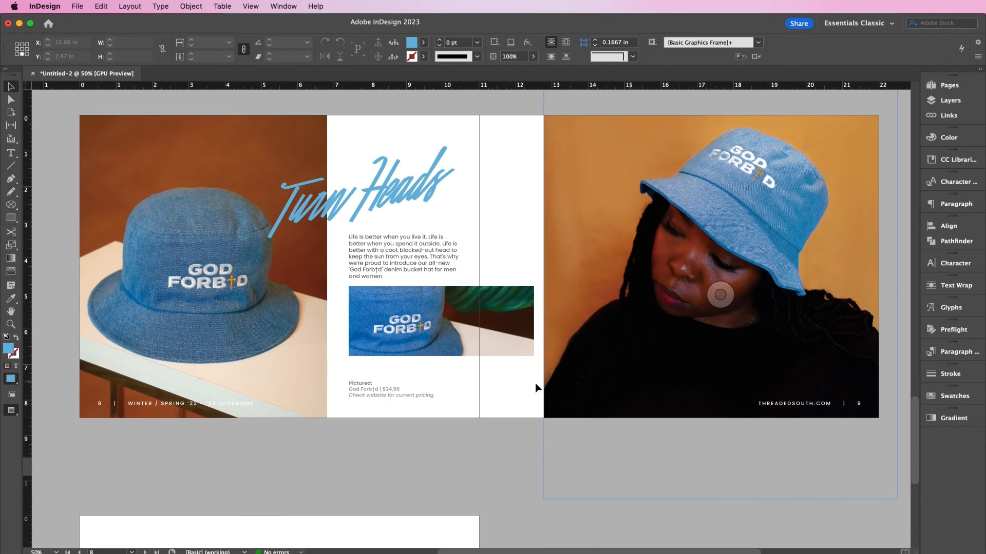
{"action": "left_click", "coordinate": [473, 354]}
{"action": "key", "text": "shift+Down"}
{"action": "key", "text": "shift+Down"}
{"action": "key", "text": "Up"}
{"action": "key", "text": "Up"}
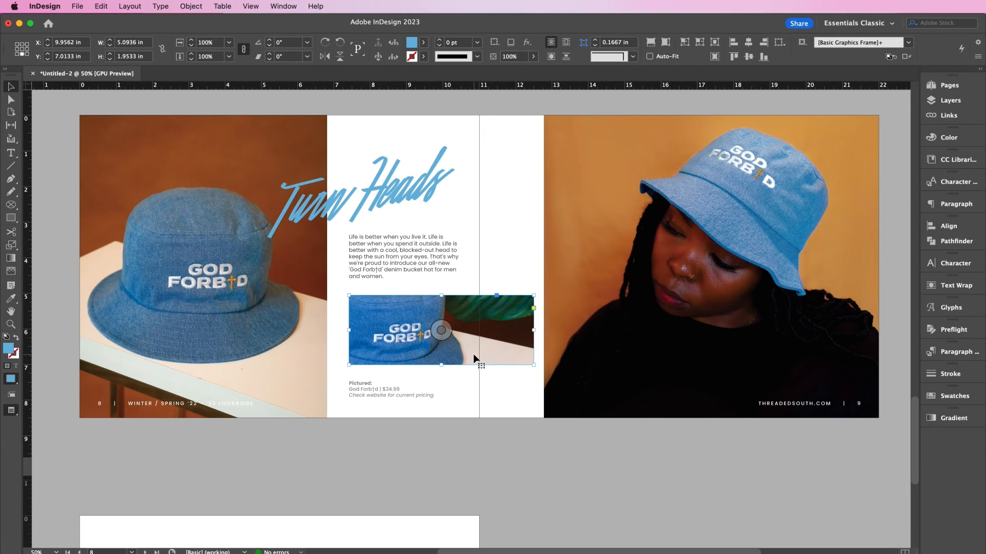
{"action": "scroll", "coordinate": [574, 458], "scroll_direction": "down", "scroll_amount": 5}
{"action": "scroll", "coordinate": [574, 459], "scroll_direction": "left", "scroll_amount": 2}
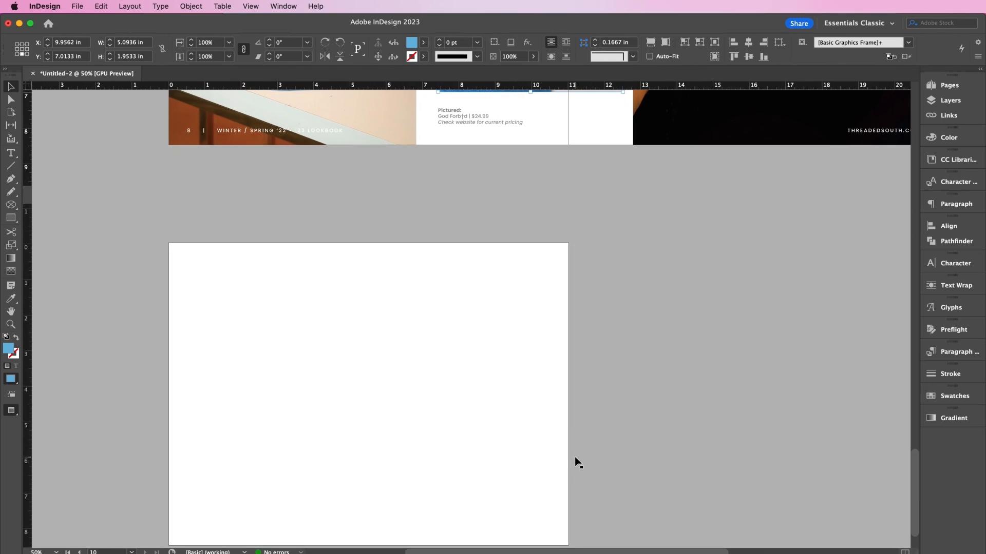
- Draw a bleed-to-bleed frame over page 10 in Normal view and fill it Orange
{"action": "scroll", "coordinate": [575, 462], "scroll_direction": "down", "scroll_amount": 2}
{"action": "left_click", "coordinate": [498, 435]}
{"action": "key", "text": "w"}
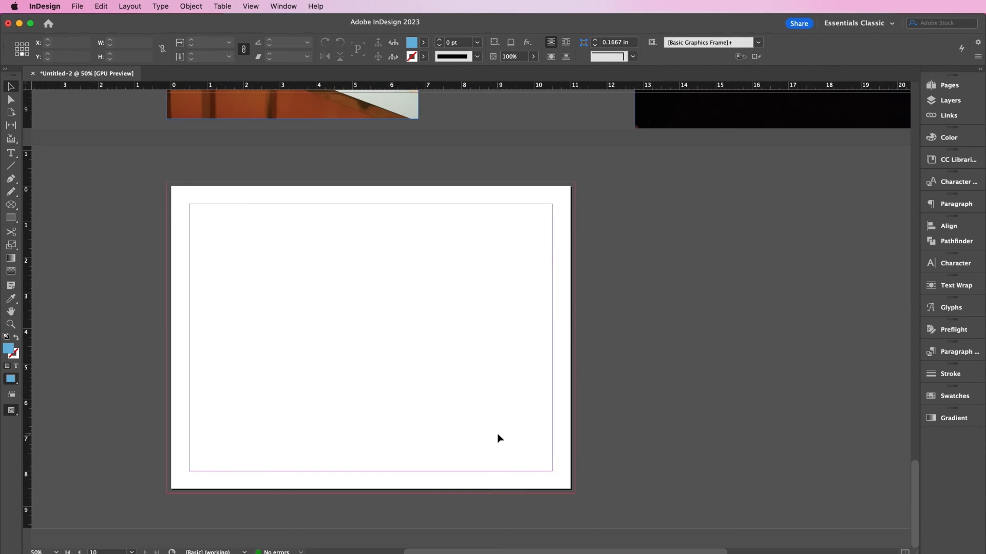
{"action": "left_click", "coordinate": [12, 219]}
{"action": "left_click_drag", "start_coordinate": [166, 182], "coordinate": [575, 494]}
{"action": "left_click", "coordinate": [956, 396]}
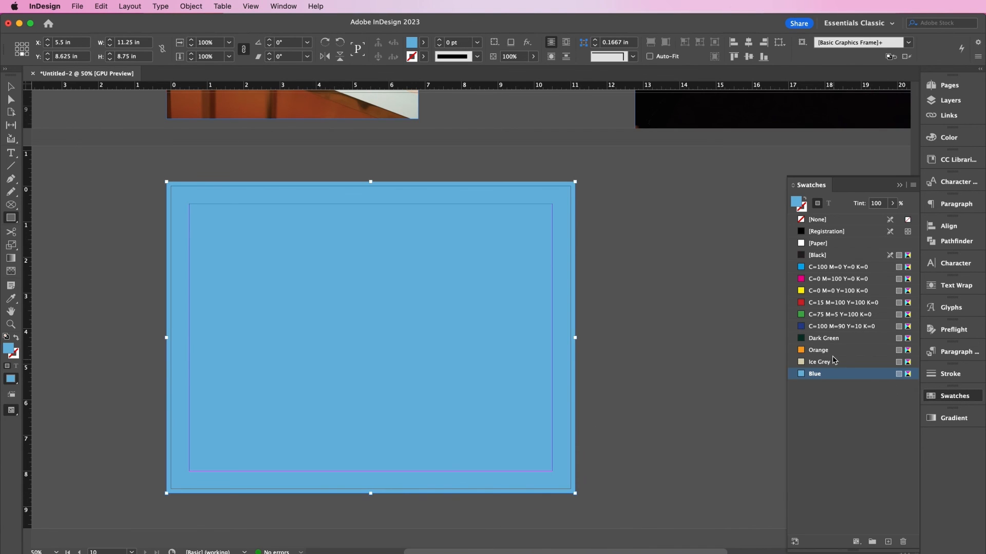
{"action": "left_click", "coordinate": [832, 352]}
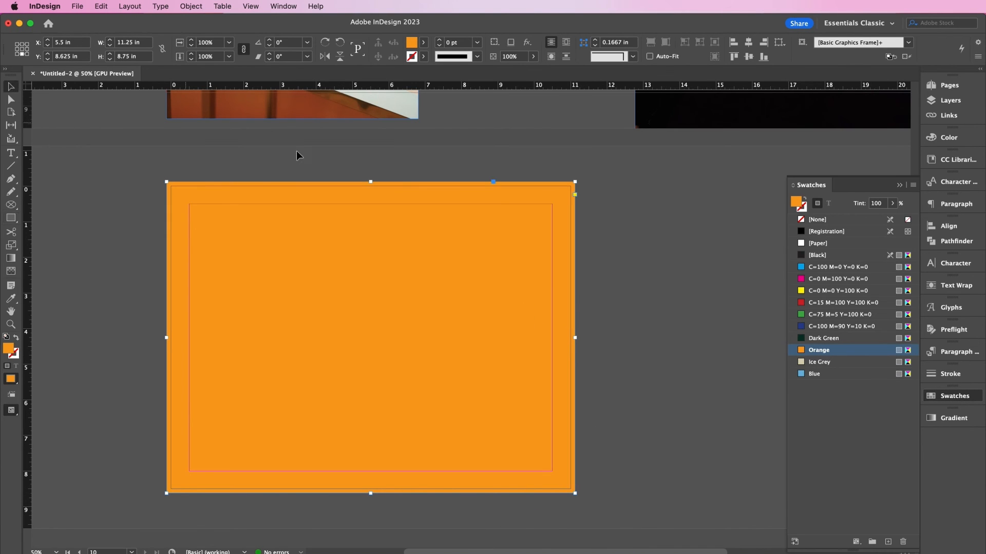
- Paste the cover's dark green gradient frame onto page 10, aligned over the orange fill
{"action": "scroll", "coordinate": [350, 156], "scroll_direction": "up", "scroll_amount": 20}
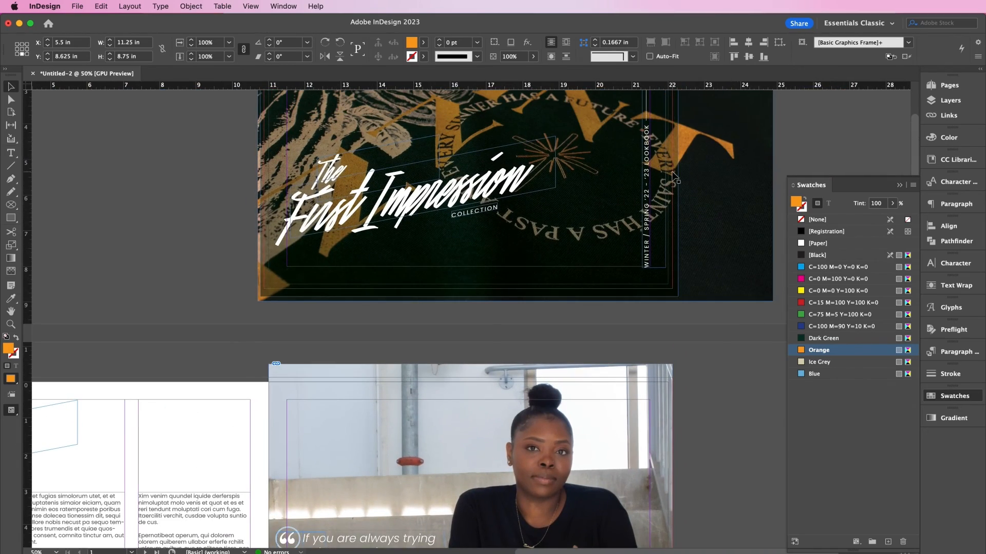
{"action": "left_click", "coordinate": [673, 174]}
{"action": "scroll", "coordinate": [658, 201], "scroll_direction": "down", "scroll_amount": 20}
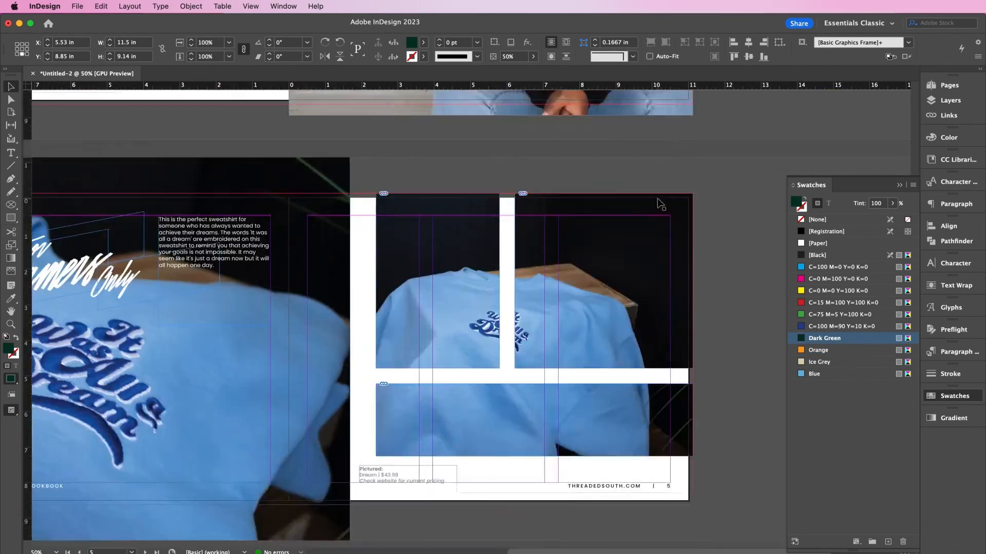
{"action": "key", "text": "super+v"}
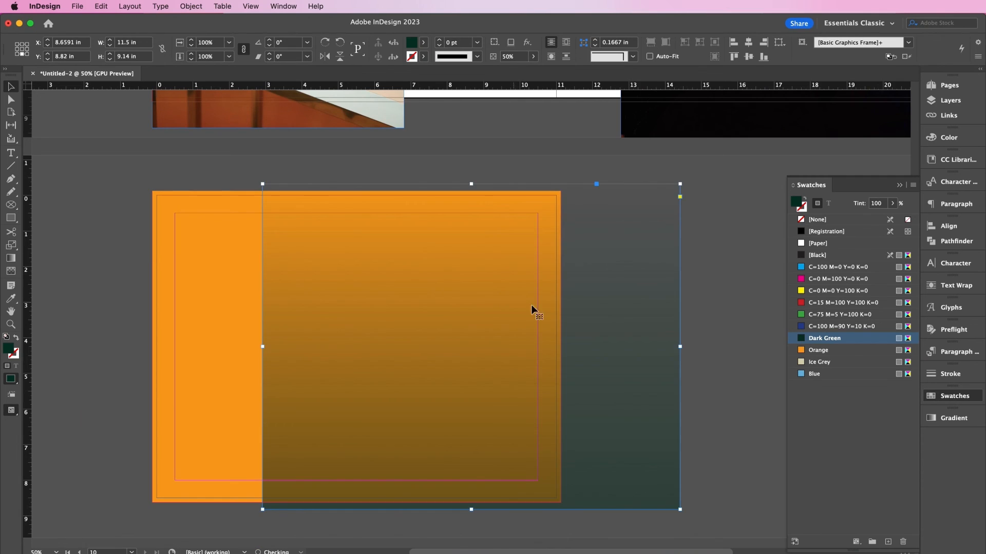
{"action": "left_click_drag", "start_coordinate": [621, 355], "coordinate": [507, 353]}
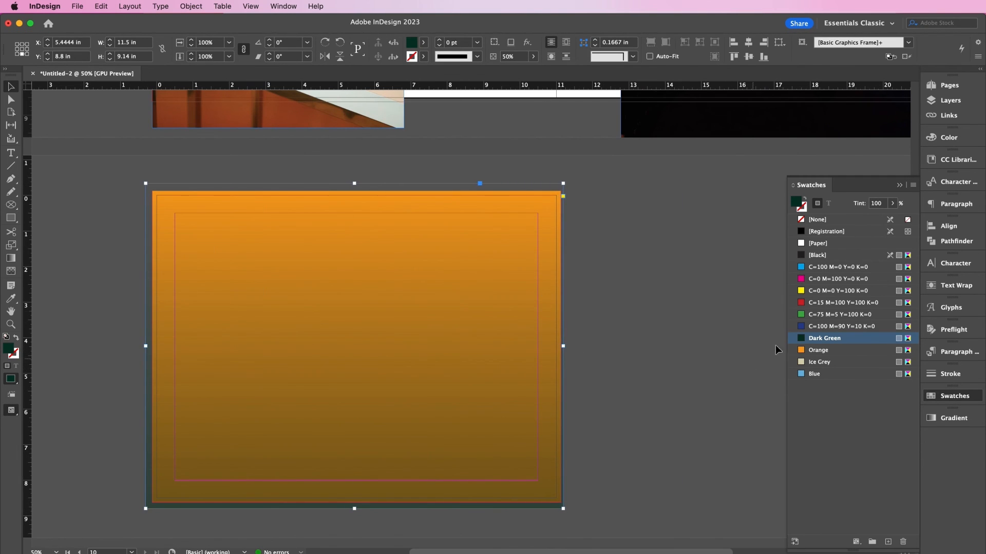
{"action": "left_click", "coordinate": [833, 259]}
{"action": "left_click", "coordinate": [679, 304]}
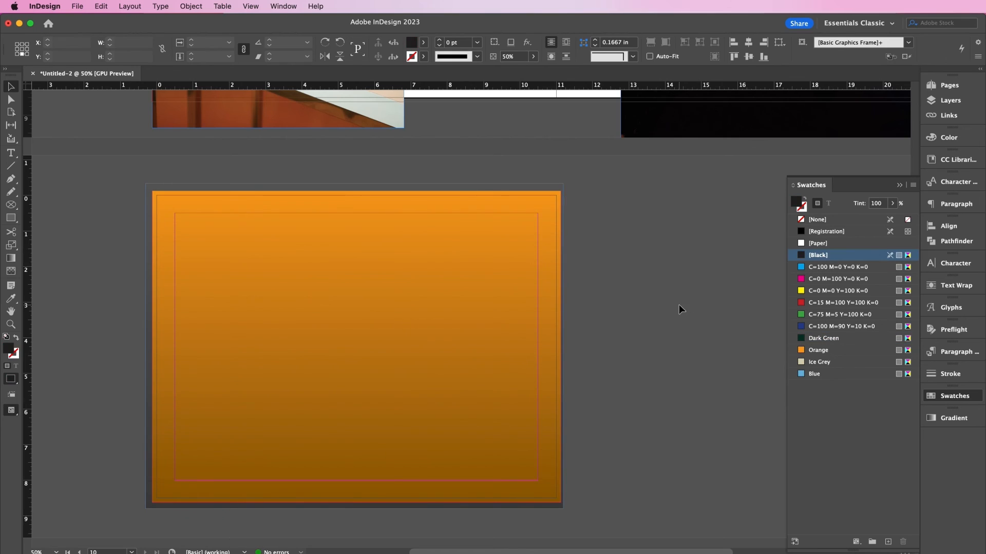
{"action": "scroll", "coordinate": [679, 303], "scroll_direction": "up", "scroll_amount": 15}
{"action": "scroll", "coordinate": [679, 306], "scroll_direction": "up", "scroll_amount": 12}
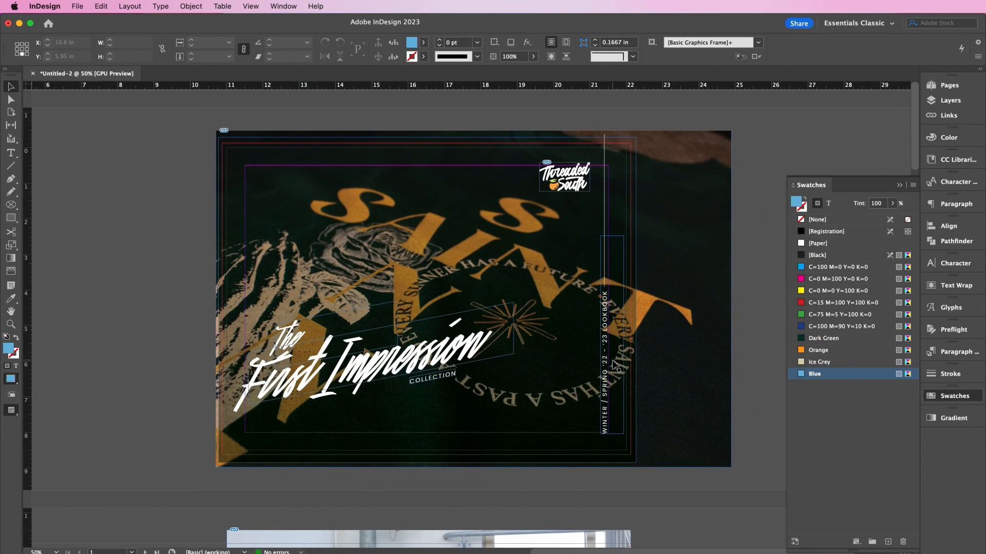
- Copy the cover's vertical text, logo and First Impression title onto the orange page 10
{"action": "left_click", "coordinate": [615, 366]}
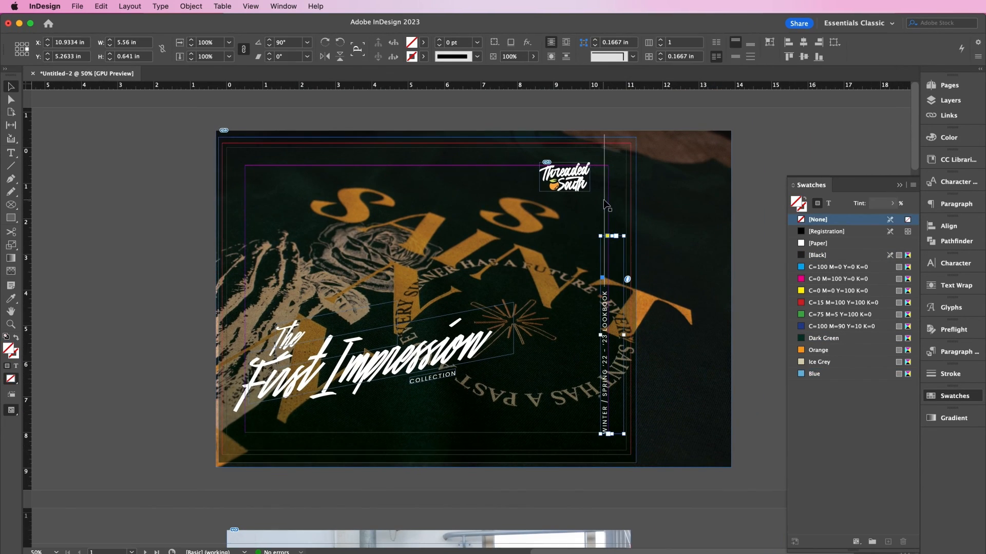
{"action": "left_click", "coordinate": [605, 203], "text": "shift"}
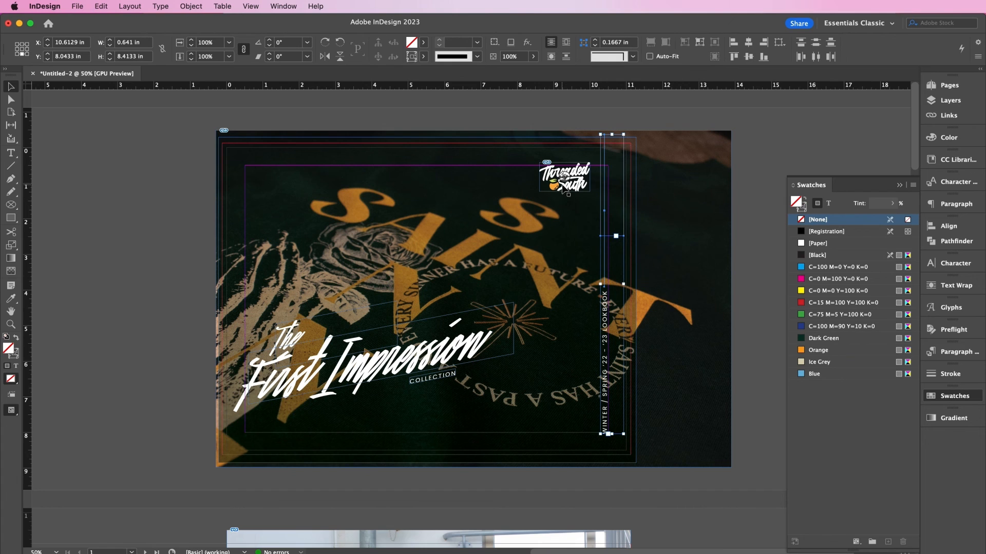
{"action": "left_click", "coordinate": [289, 343], "text": "shift"}
{"action": "left_click", "coordinate": [431, 380], "text": "shift"}
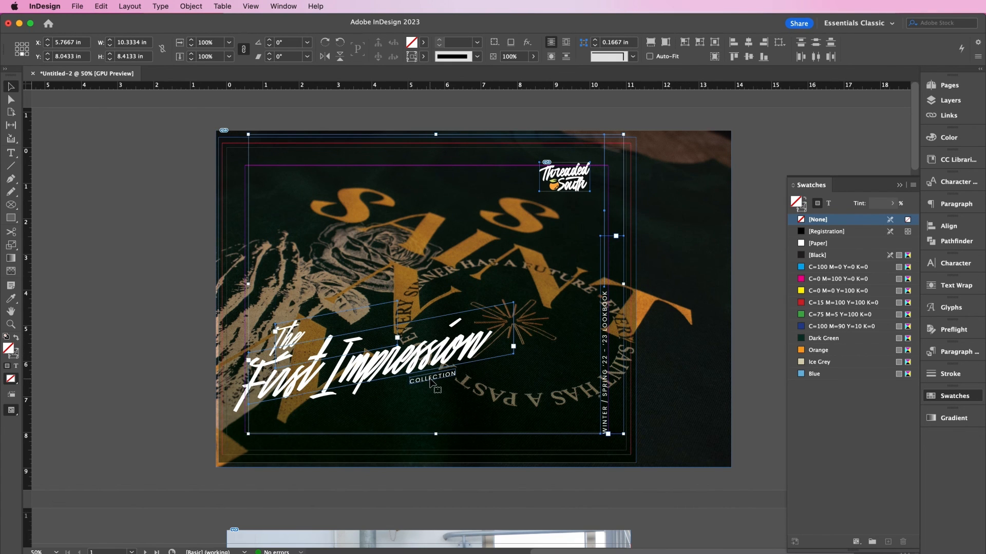
{"action": "scroll", "coordinate": [429, 382], "scroll_direction": "down", "scroll_amount": 20}
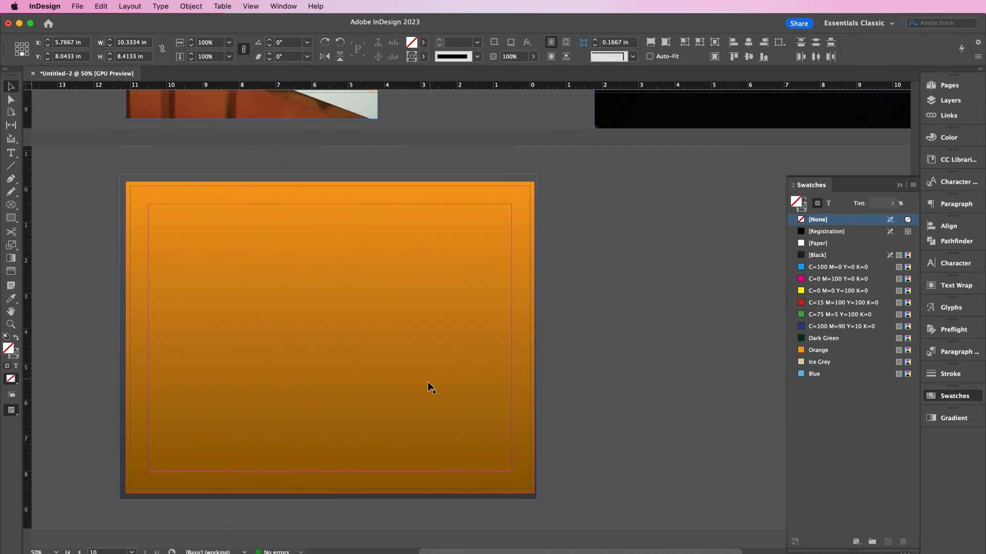
{"action": "left_click", "coordinate": [406, 387]}
{"action": "key", "text": "super+v"}
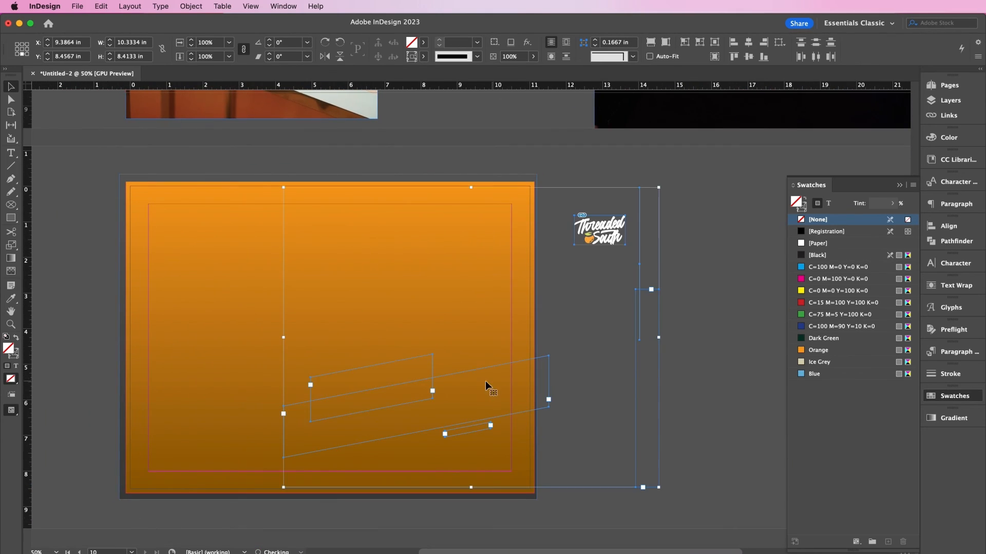
{"action": "left_click_drag", "start_coordinate": [504, 397], "coordinate": [369, 386]}
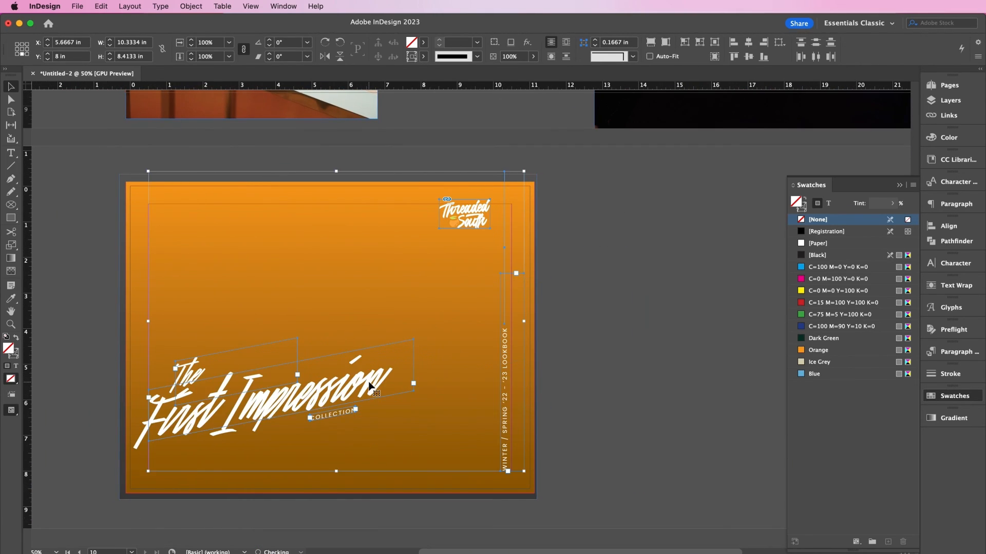
{"action": "key", "text": "Right"}
{"action": "key", "text": "Right"}
{"action": "key", "text": "Right"}
{"action": "key", "text": "Right"}
{"action": "key", "text": "Right"}
{"action": "key", "text": "Right"}
{"action": "key", "text": "Right"}
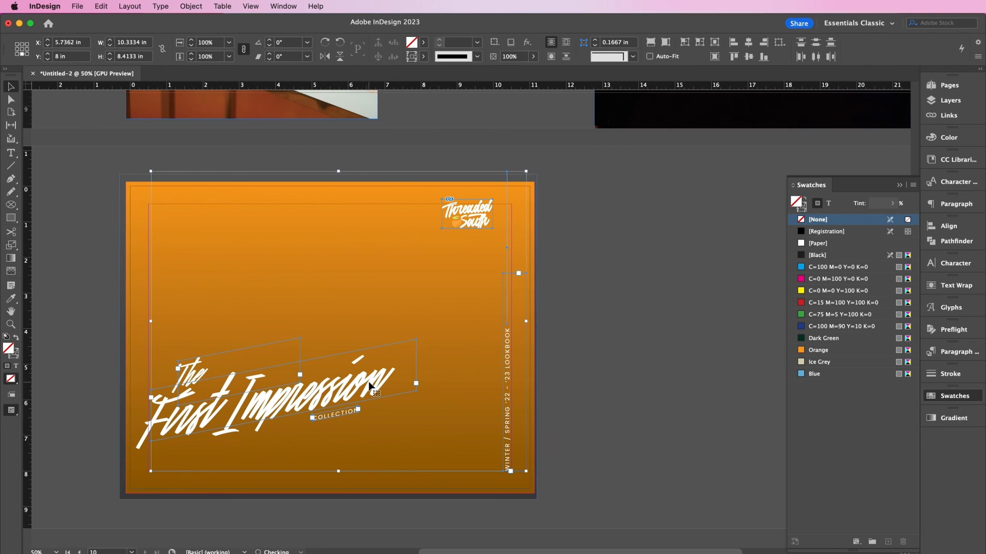
- Raise the First Impression title toward the page centre and move the logo below it
{"action": "left_click", "coordinate": [654, 390]}
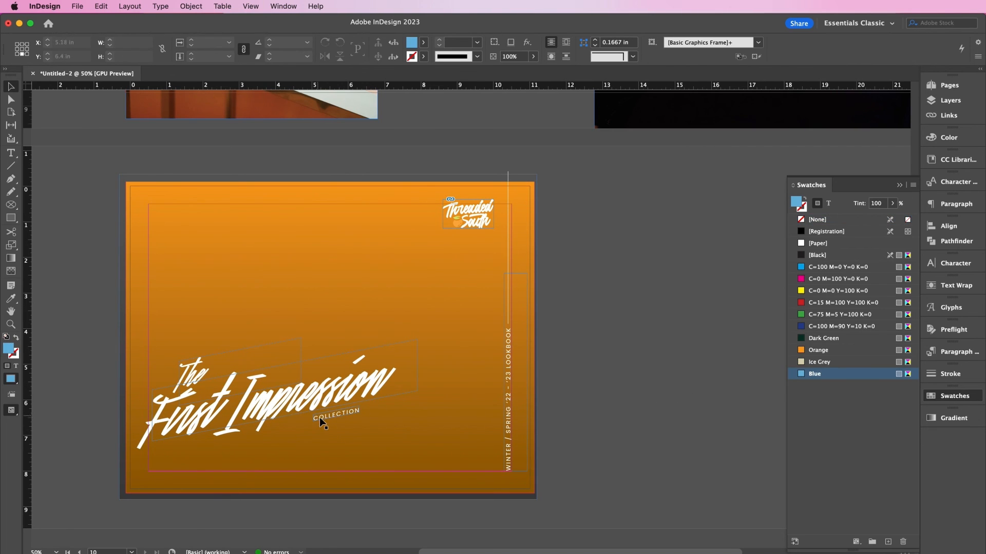
{"action": "left_click", "coordinate": [254, 393]}
{"action": "left_click", "coordinate": [217, 364]}
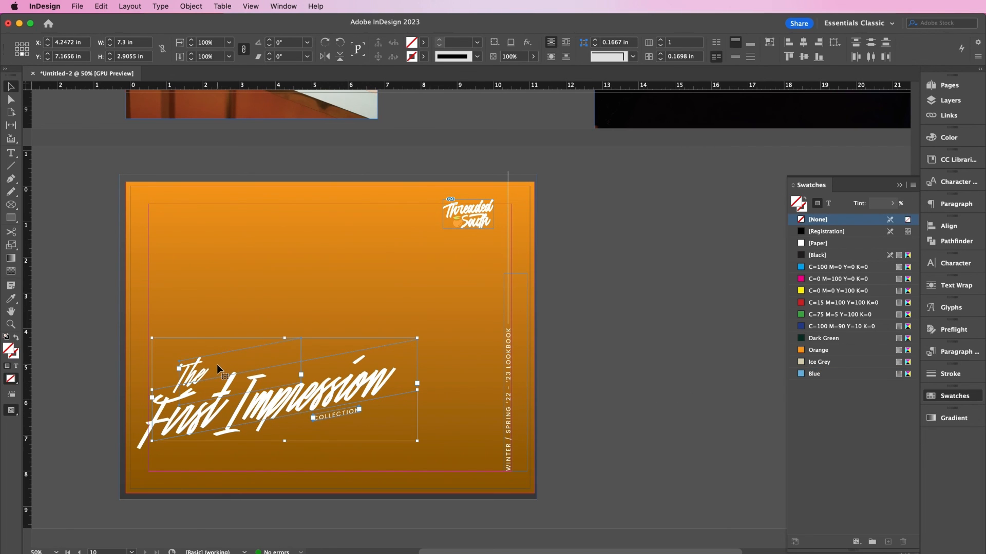
{"action": "key", "text": "shift+Up"}
{"action": "key", "text": "shift+Up"}
{"action": "key", "text": "shift+Up"}
{"action": "left_click_drag", "start_coordinate": [236, 394], "coordinate": [288, 341]}
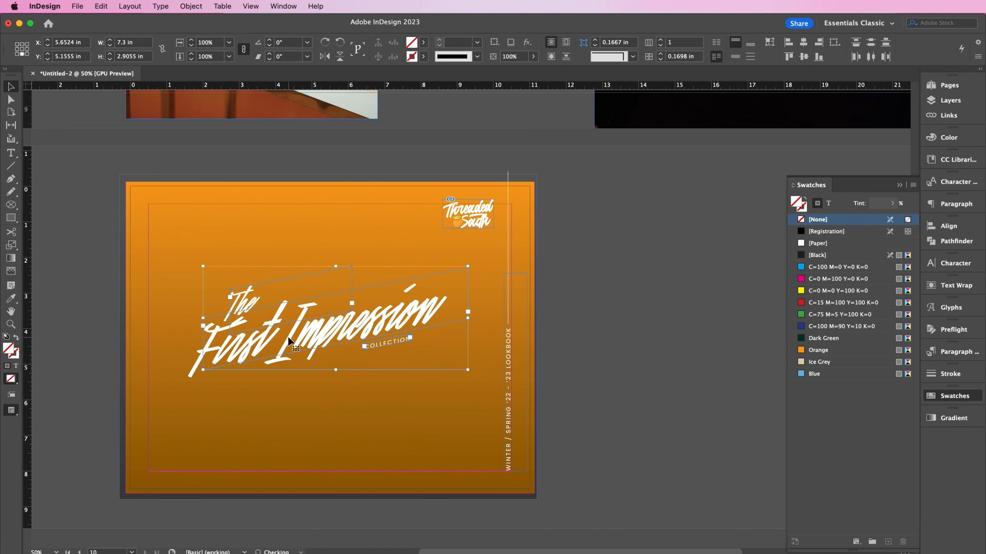
{"action": "key", "text": "shift+Right"}
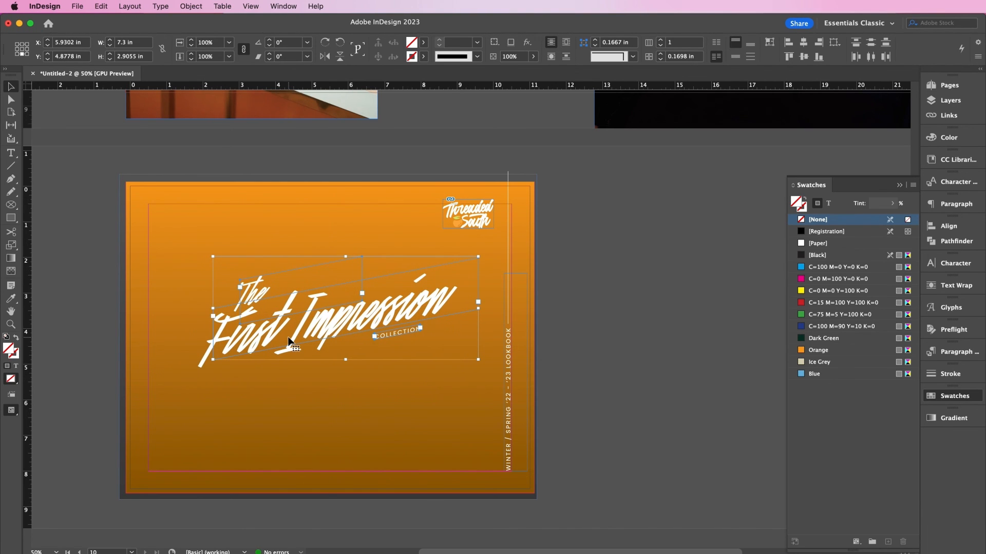
{"action": "left_click_drag", "start_coordinate": [359, 325], "coordinate": [351, 405]}
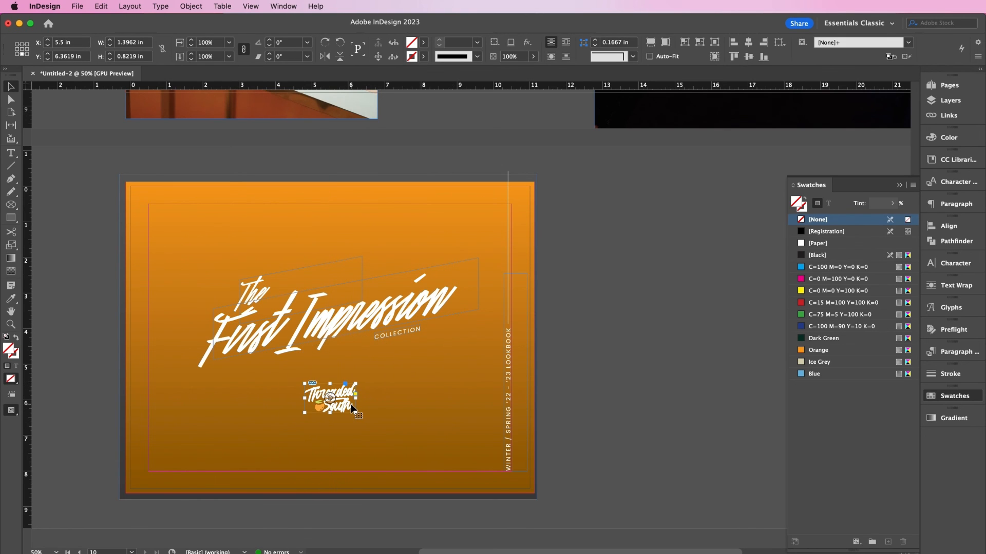
- Add a centred 'For more information' heading below the logo, styled like the vertical text
{"action": "key", "text": "super+equal"}
{"action": "scroll", "coordinate": [351, 409], "scroll_direction": "right", "scroll_amount": 3}
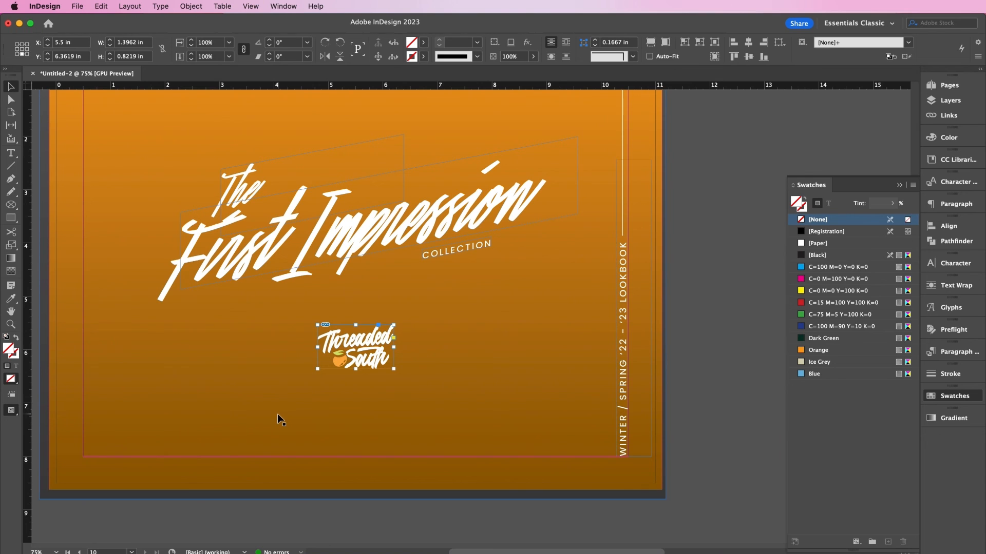
{"action": "key", "text": "t"}
{"action": "left_click_drag", "start_coordinate": [217, 384], "coordinate": [467, 450]}
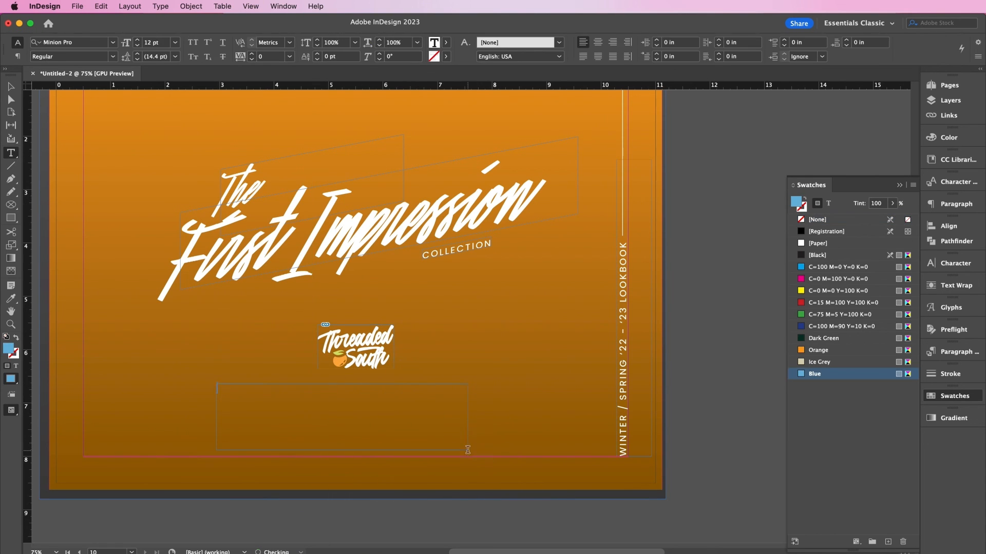
{"action": "type", "text": "For more information"}
{"action": "key", "text": "super+a"}
{"action": "left_click", "coordinate": [11, 299]}
{"action": "left_click", "coordinate": [619, 343]}
{"action": "left_click", "coordinate": [596, 43]}
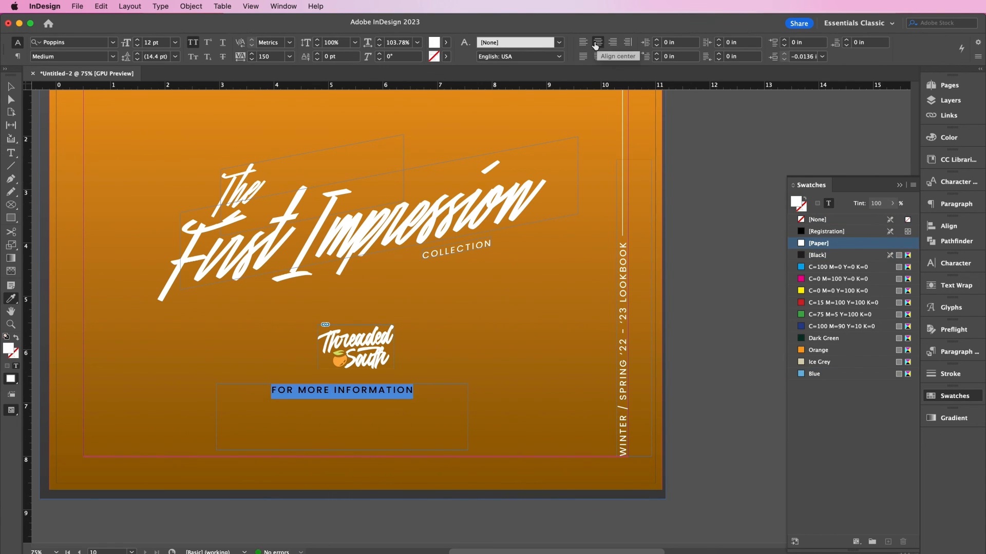
{"action": "key", "text": "t"}
{"action": "key", "text": "Right"}
{"action": "key", "text": "Return"}
{"action": "type", "text": "www.threadedsouth.com"}
{"action": "key", "text": "Return"}
{"action": "type", "text": "555.555.5555"}
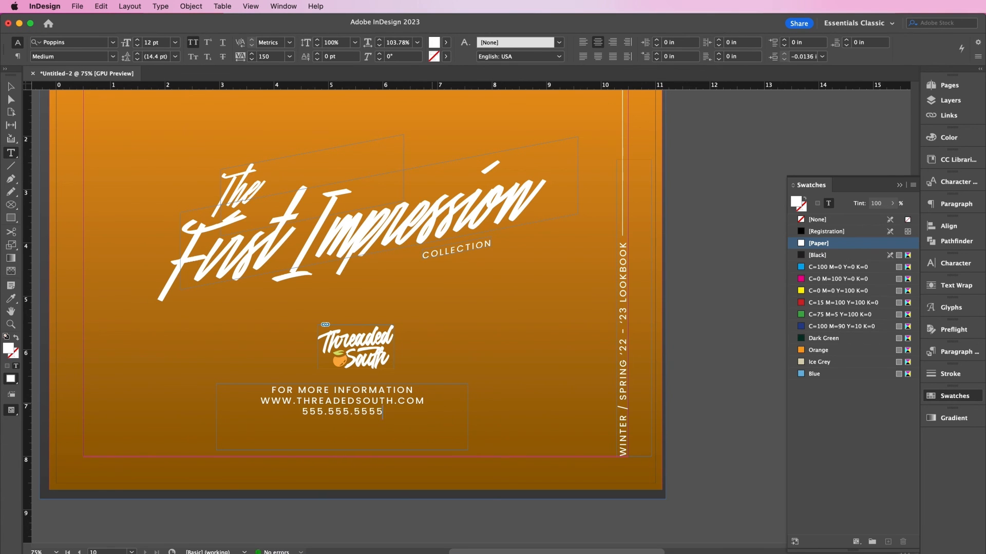
{"action": "key", "text": "Return"}
{"action": "key", "text": "Escape"}
{"action": "left_click_drag", "start_coordinate": [337, 410], "coordinate": [351, 411]}
{"action": "left_click", "coordinate": [724, 442]}
{"action": "key", "text": "w"}
{"action": "key", "text": "super+minus"}
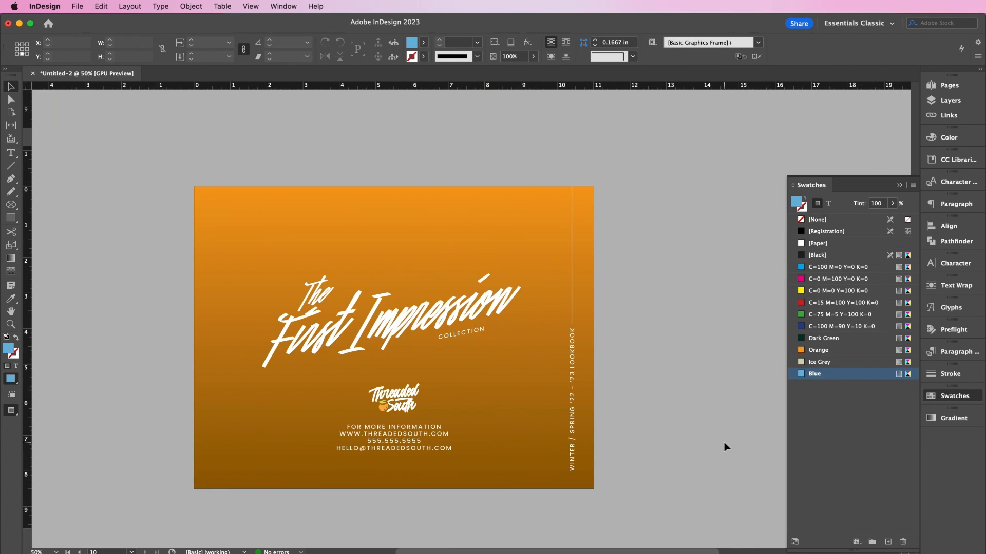
- Close the Swatches panel and scroll up through the spreads back to the cover
{"action": "scroll", "coordinate": [724, 442], "scroll_direction": "right", "scroll_amount": 1}
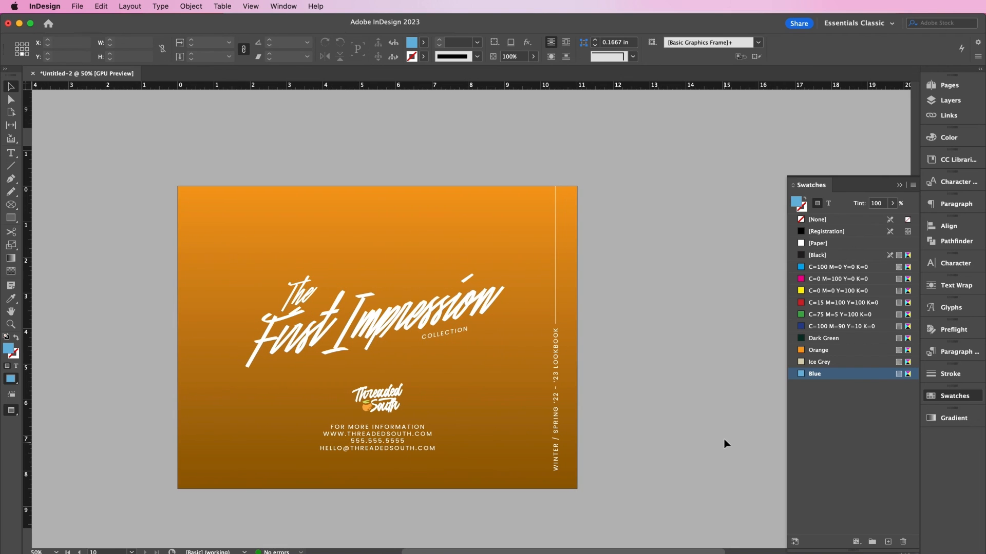
{"action": "left_click", "coordinate": [900, 185]}
{"action": "scroll", "coordinate": [735, 226], "scroll_direction": "up", "scroll_amount": 10}
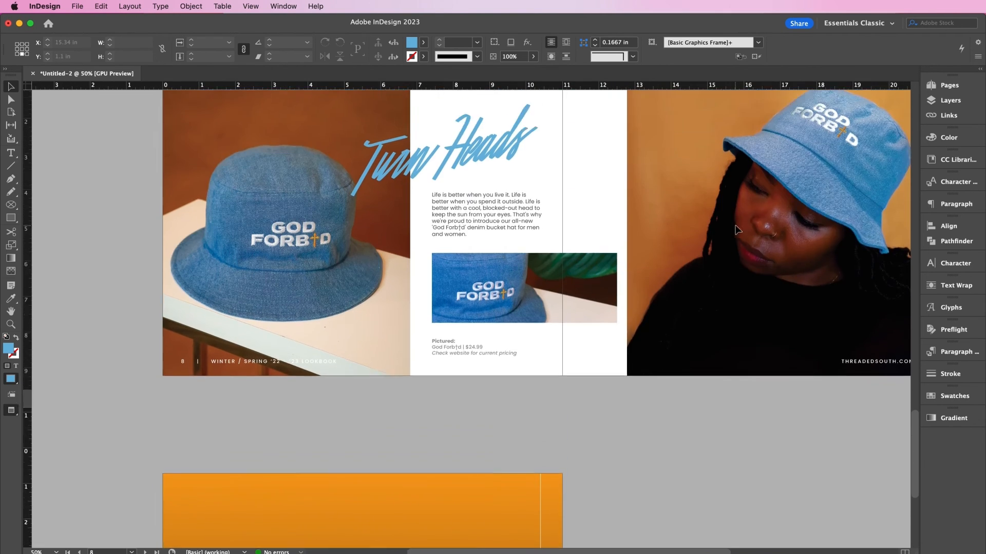
{"action": "scroll", "coordinate": [735, 226], "scroll_direction": "right", "scroll_amount": 3}
{"action": "scroll", "coordinate": [736, 230], "scroll_direction": "up", "scroll_amount": 10}
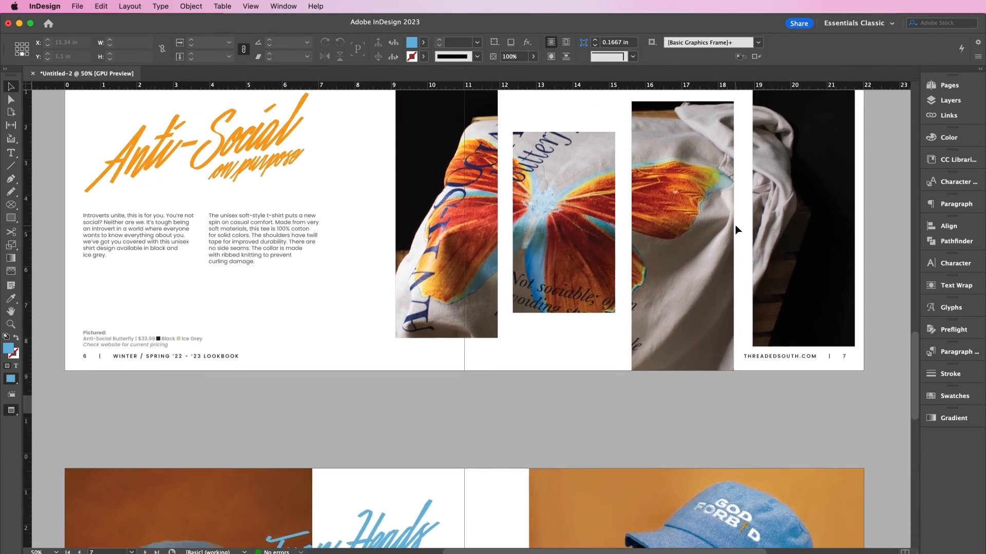
{"action": "scroll", "coordinate": [736, 229], "scroll_direction": "up", "scroll_amount": 10}
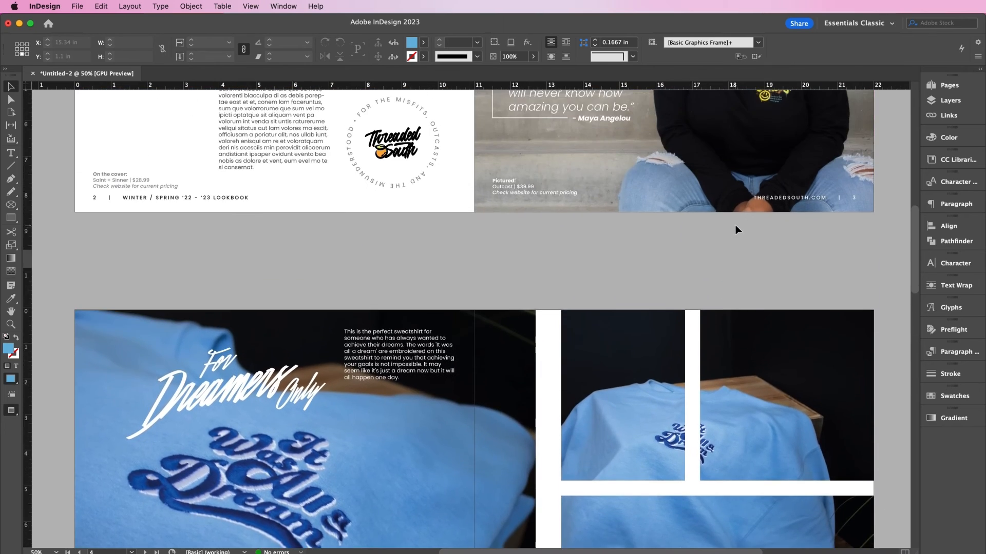
{"action": "scroll", "coordinate": [735, 230], "scroll_direction": "up", "scroll_amount": 8}
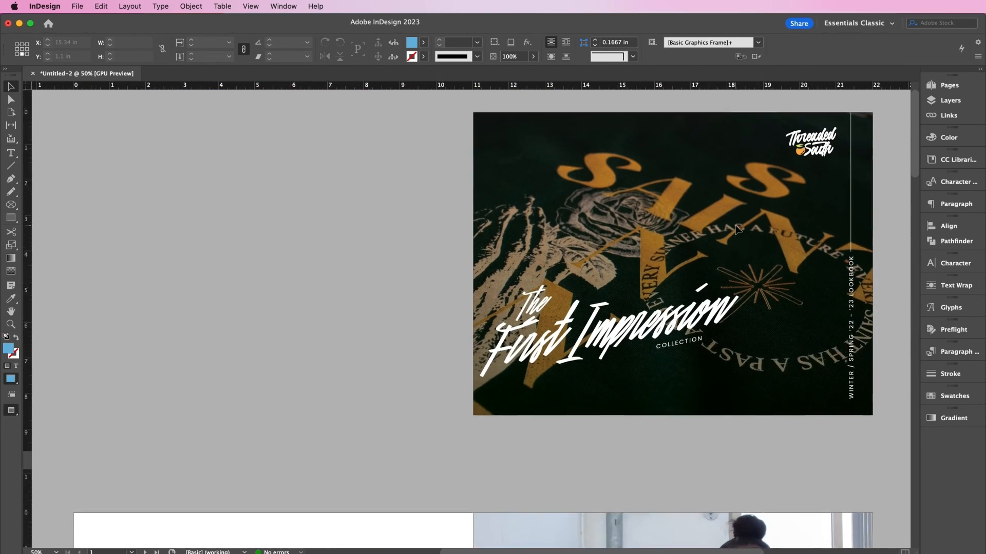
- Save the document as Lookbook_ThreadedSouth.indd
{"action": "left_click", "coordinate": [76, 6]}
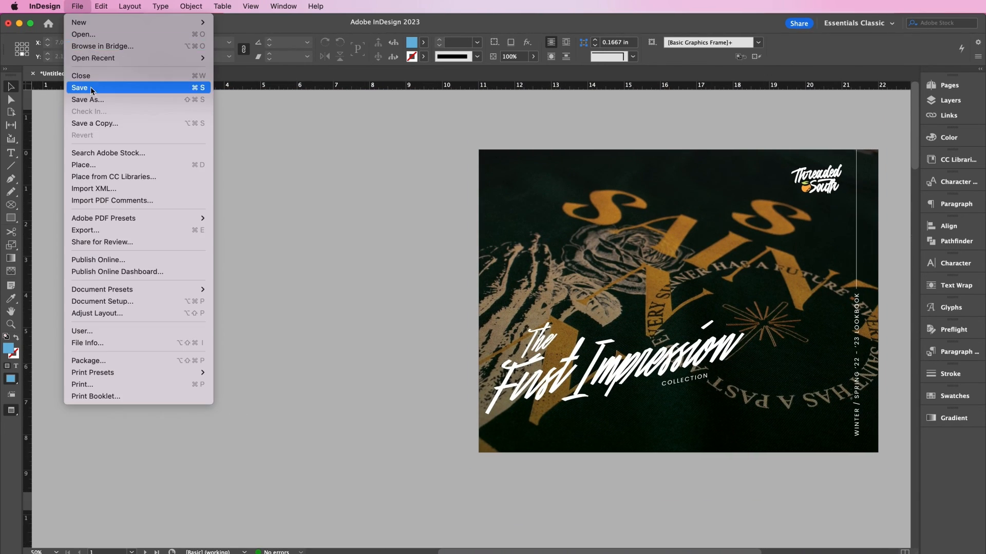
{"action": "left_click", "coordinate": [91, 101]}
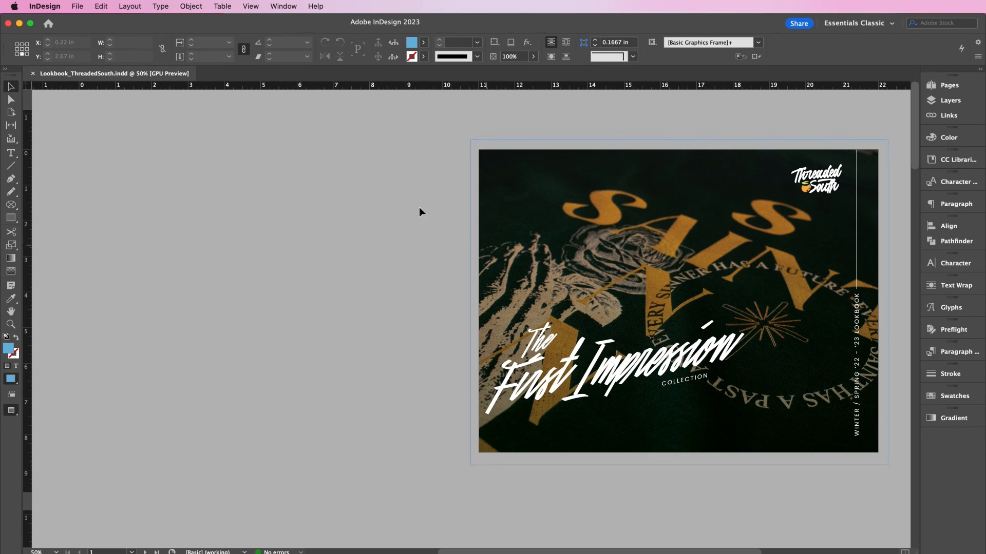
{"action": "left_click", "coordinate": [79, 6]}
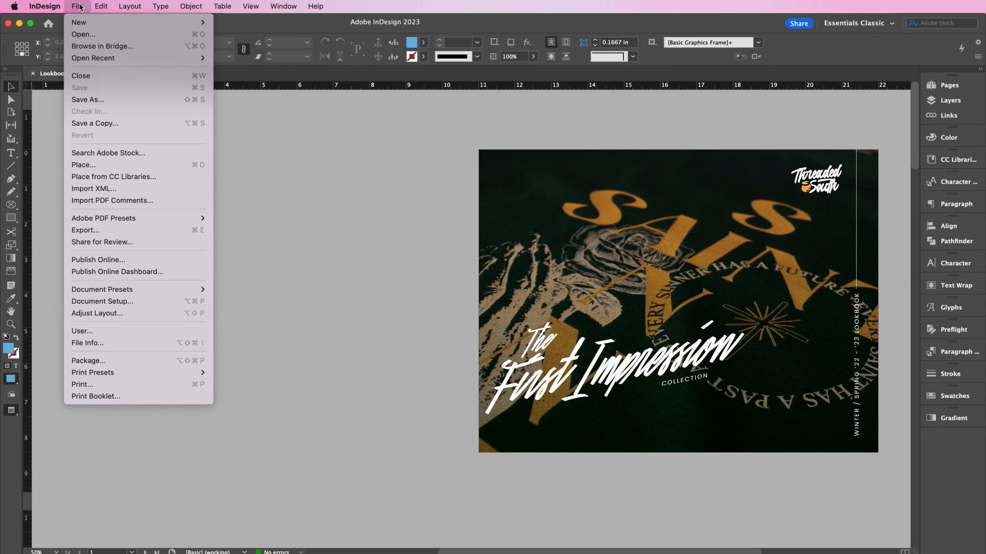
- Export a PDF using [Press Quality], All Printer's Marks and Use Document Bleed Settings
{"action": "left_click", "coordinate": [146, 233]}
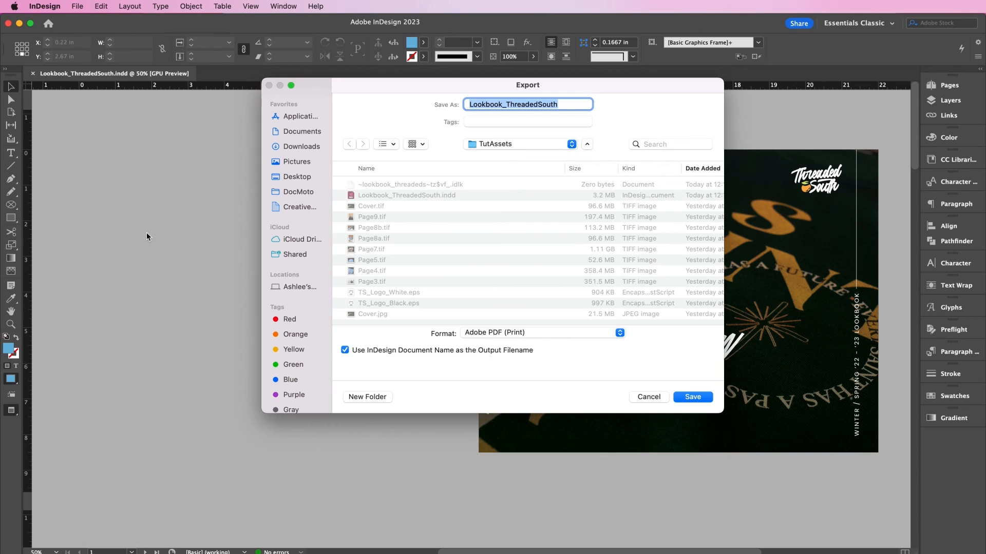
{"action": "left_click", "coordinate": [684, 400]}
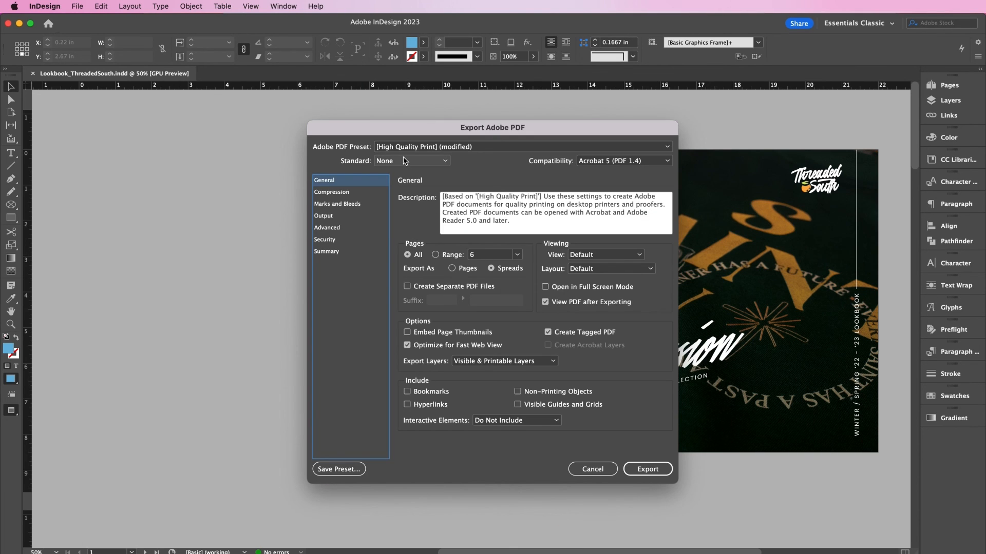
{"action": "left_click", "coordinate": [417, 148]}
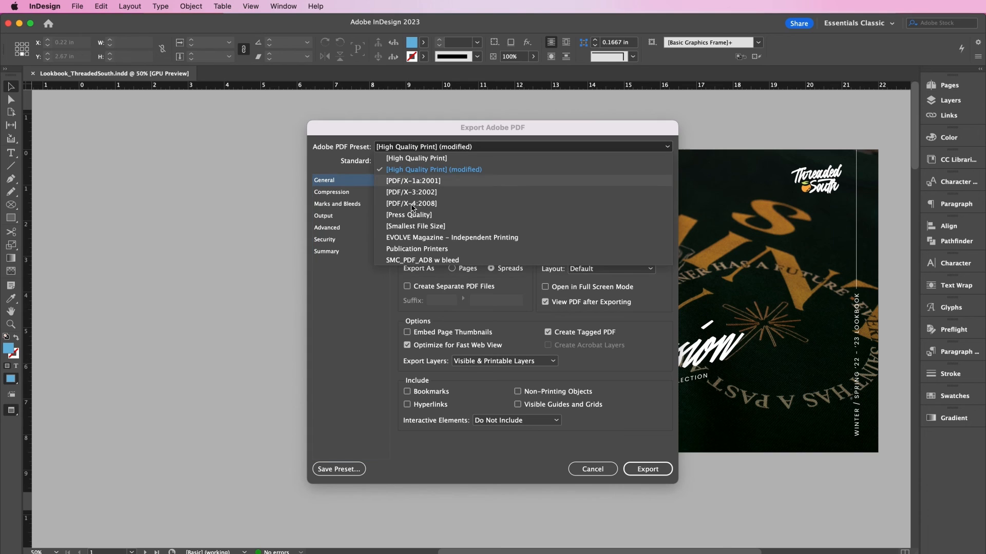
{"action": "left_click", "coordinate": [399, 217]}
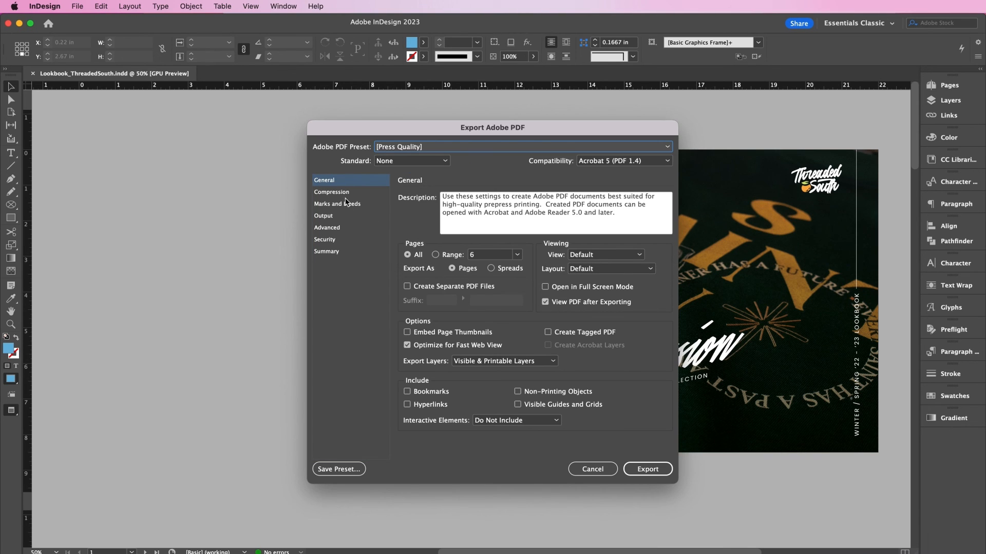
{"action": "left_click", "coordinate": [343, 193]}
{"action": "left_click", "coordinate": [340, 204]}
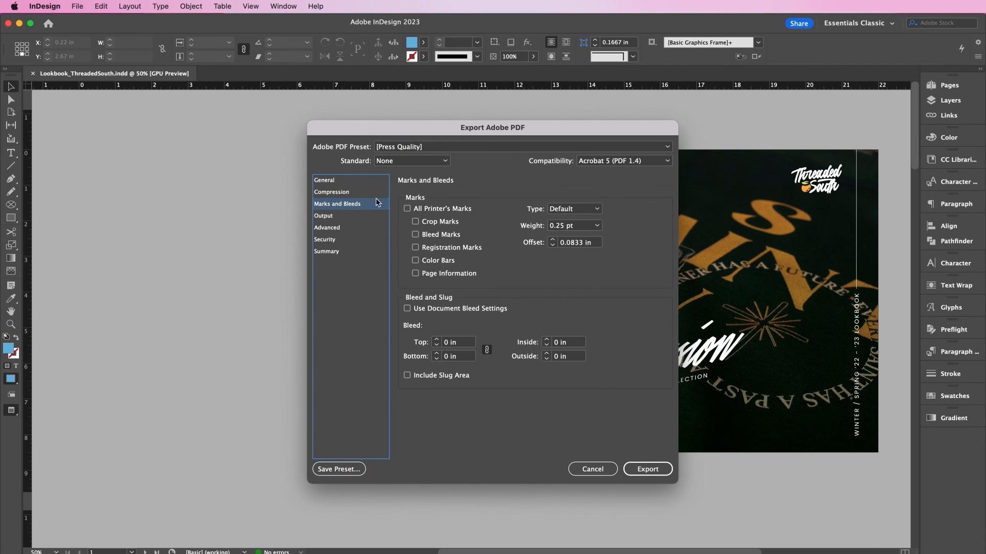
{"action": "left_click", "coordinate": [408, 208]}
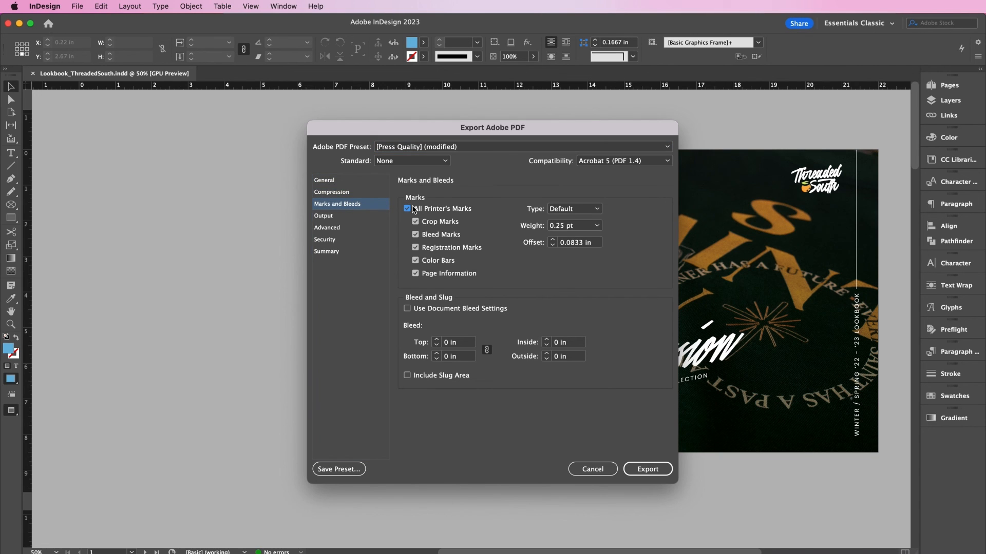
{"action": "left_click", "coordinate": [422, 308]}
{"action": "left_click", "coordinate": [644, 469]}
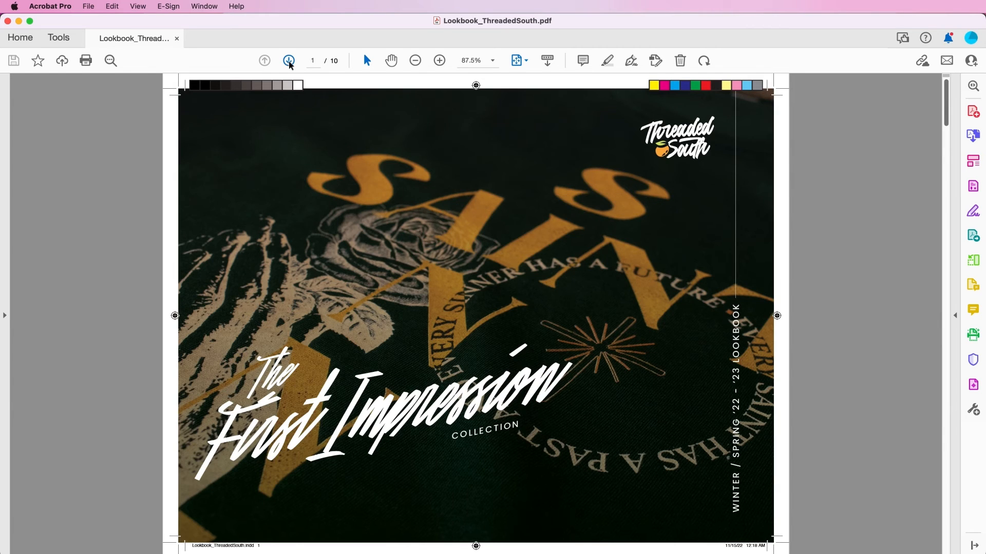
- Step through Lookbook_ThreadedSouth.pdf one page at a time, from page 2 to page 10
{"action": "left_click", "coordinate": [289, 61]}
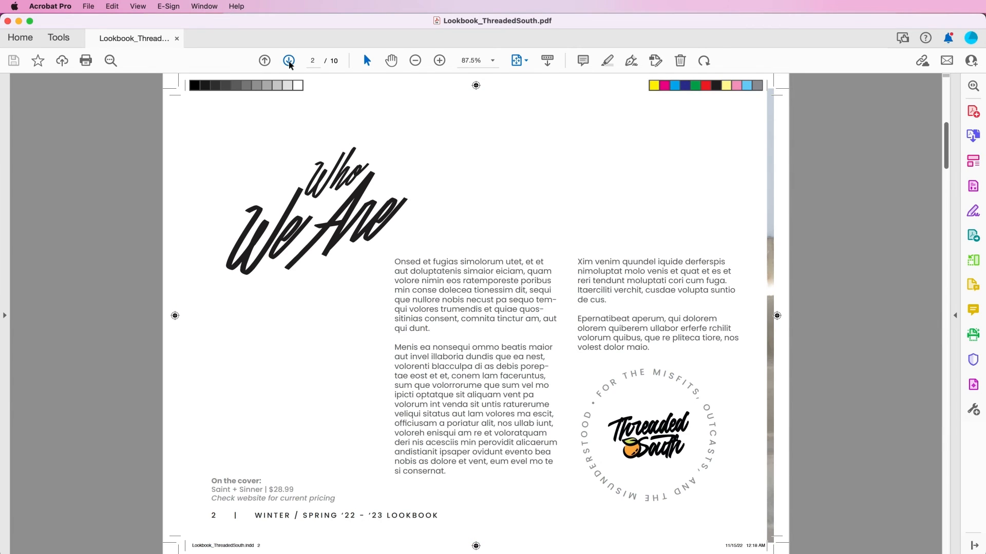
{"action": "left_click", "coordinate": [289, 61]}
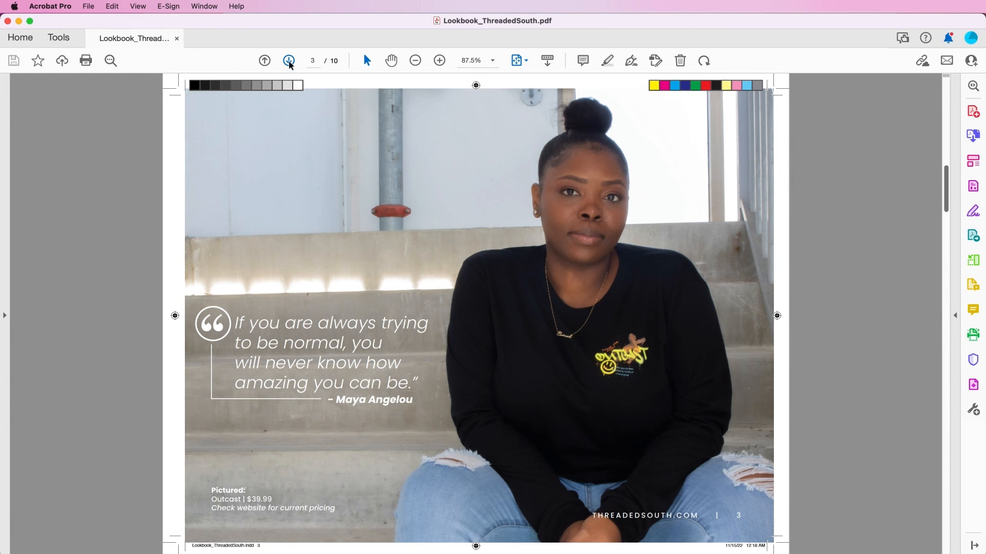
{"action": "left_click", "coordinate": [289, 61]}
{"action": "left_click", "coordinate": [289, 61]}
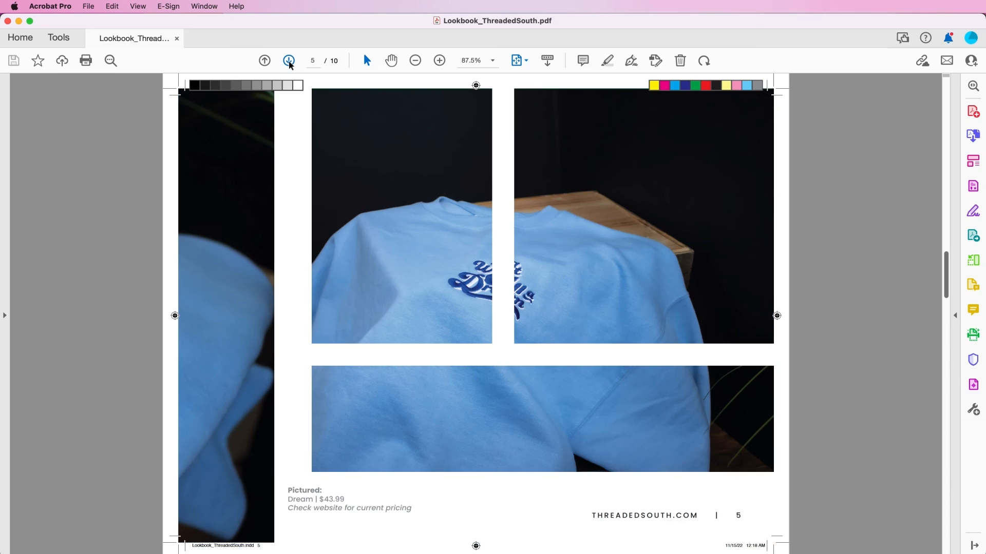
{"action": "left_click", "coordinate": [289, 61]}
{"action": "left_click", "coordinate": [289, 61]}
{"action": "left_click", "coordinate": [289, 61]}
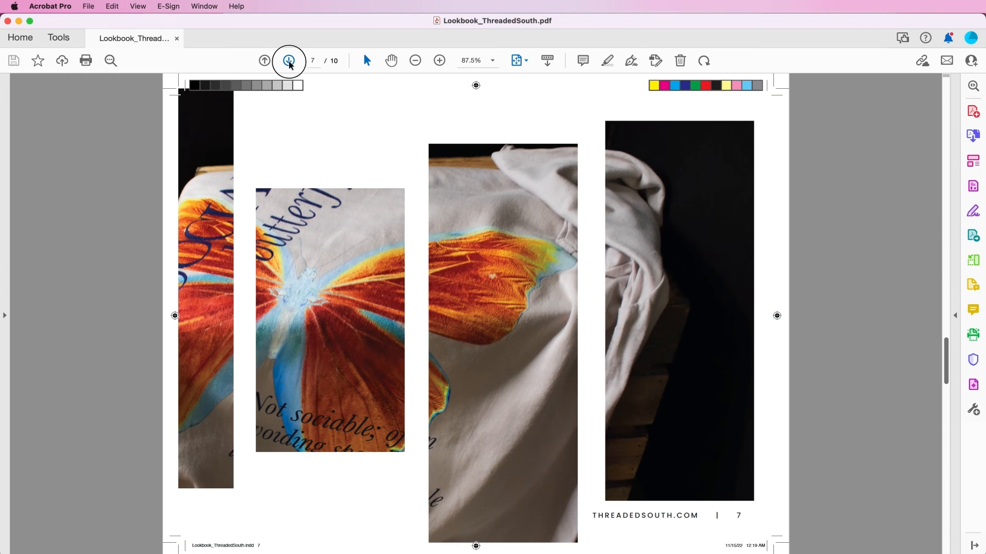
{"action": "left_click", "coordinate": [289, 61]}
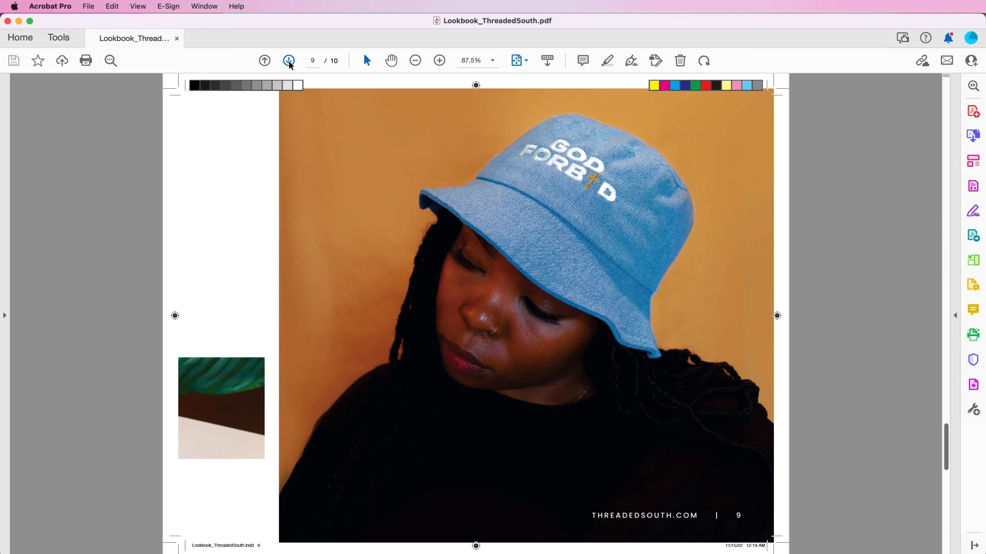
{"action": "left_click", "coordinate": [289, 61]}
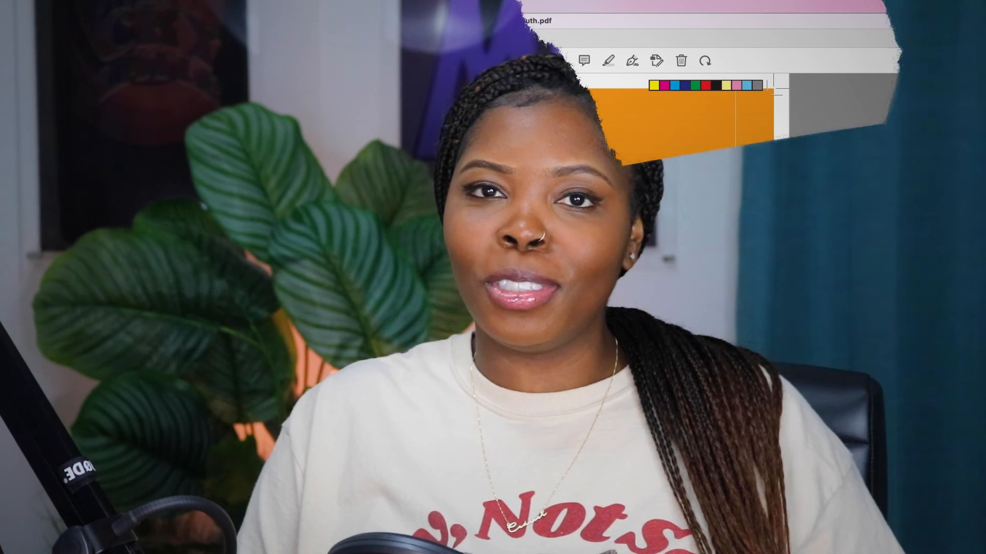